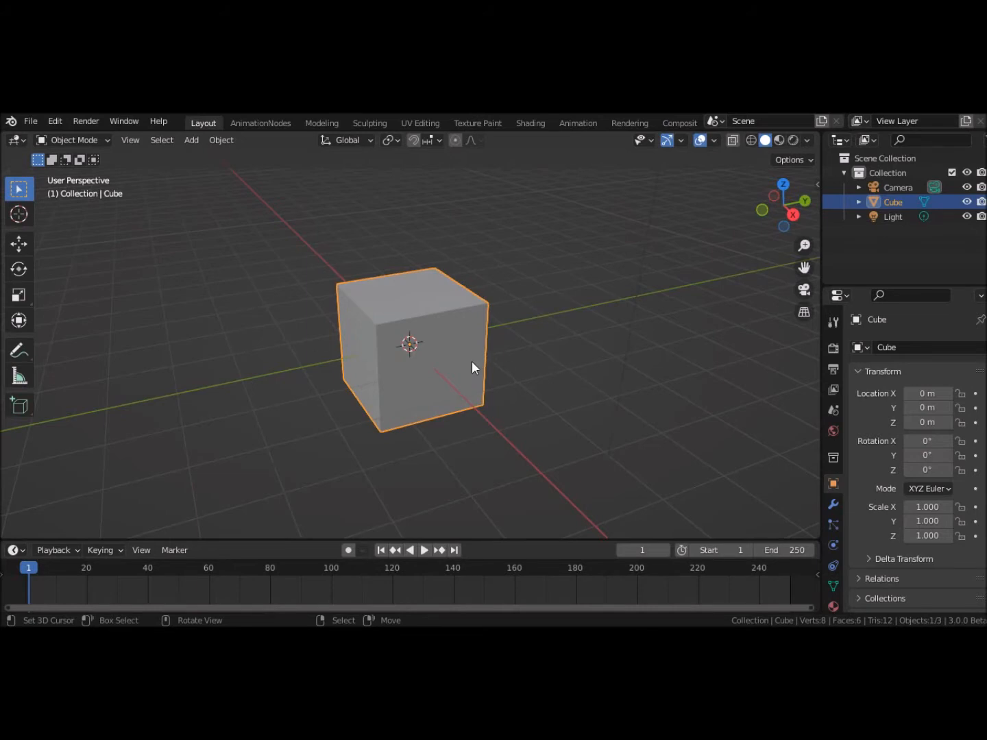
Step: Delete the default cube and add a mesh plane at the world origin
{"action": "key", "text": "x"}
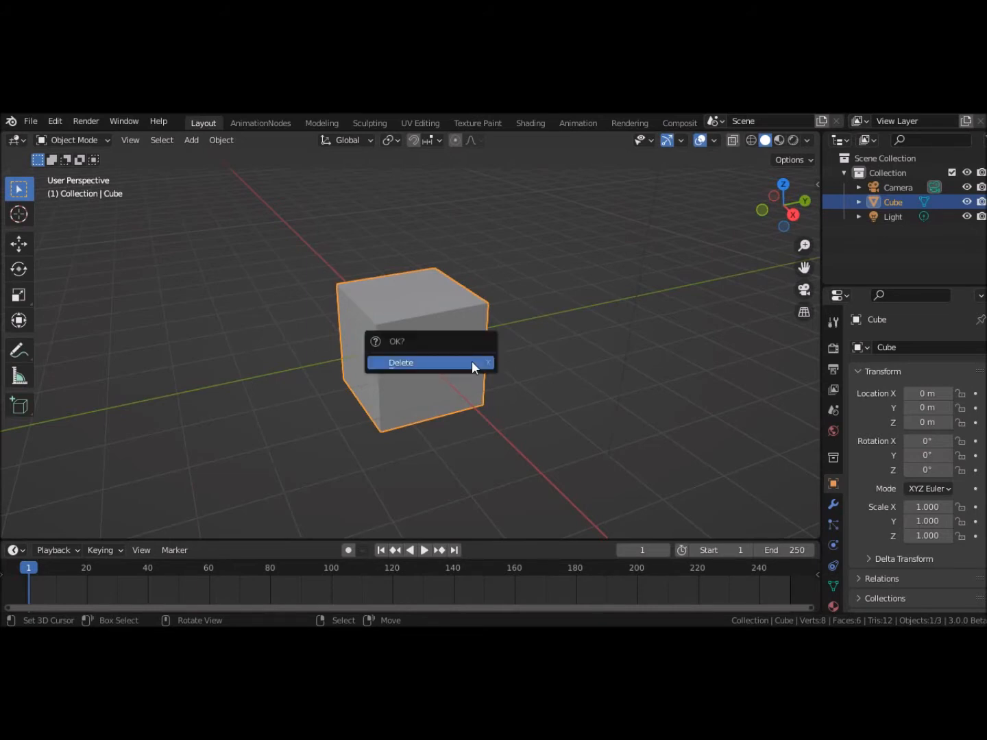
{"action": "left_click", "coordinate": [473, 363]}
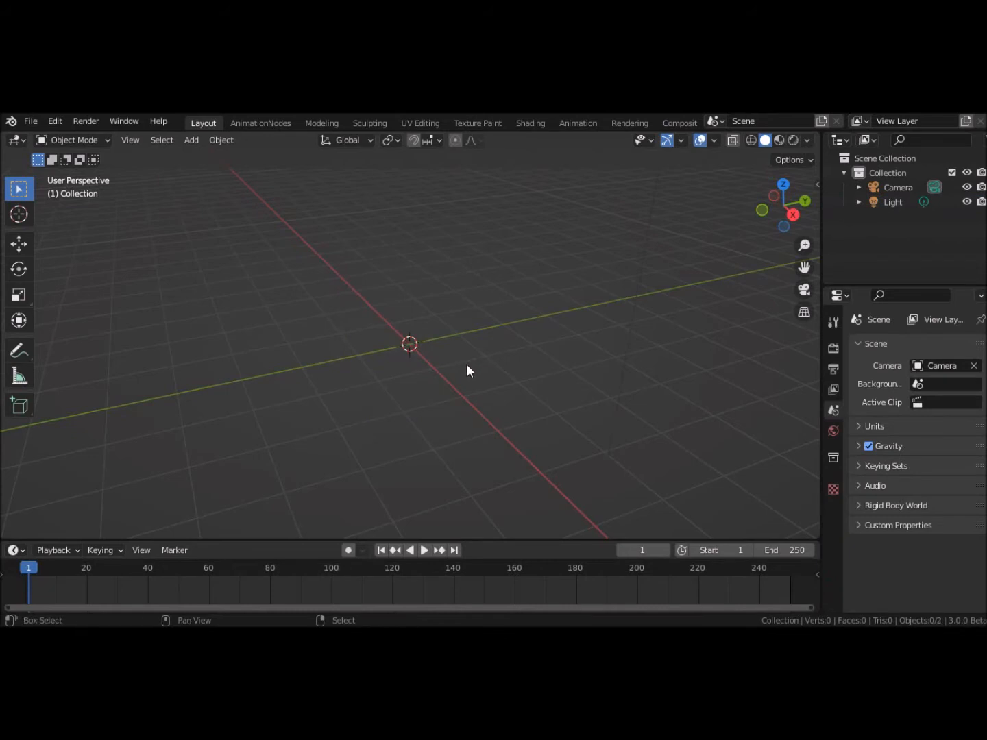
{"action": "key", "text": "shift+a"}
{"action": "mouse_move", "coordinate": [421, 332]}
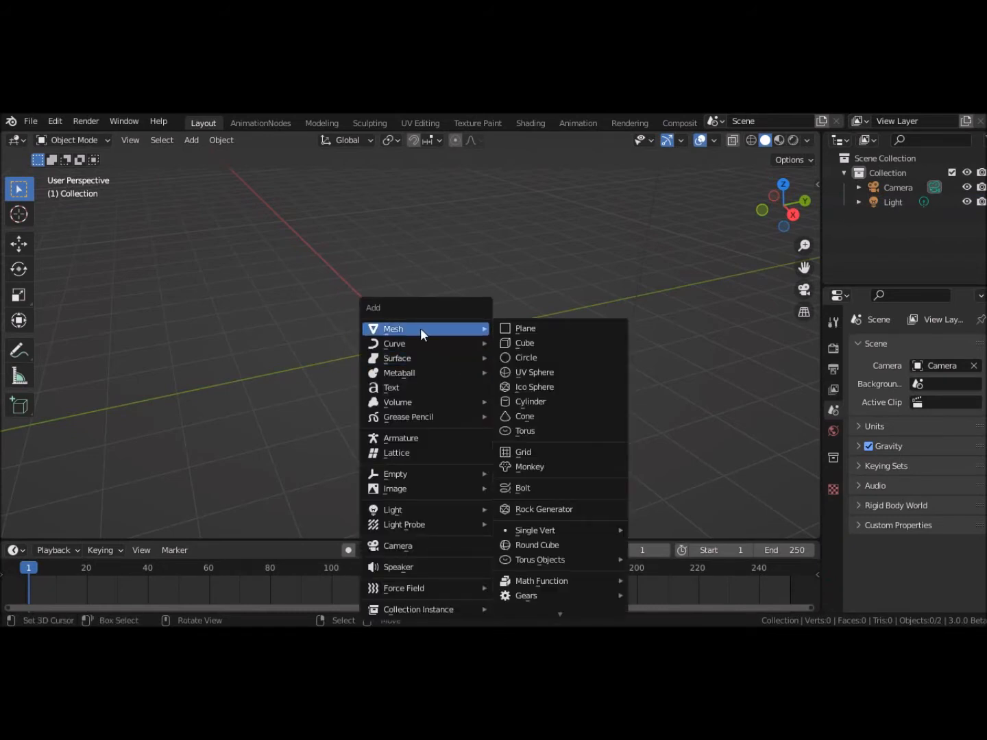
{"action": "left_click", "coordinate": [521, 328]}
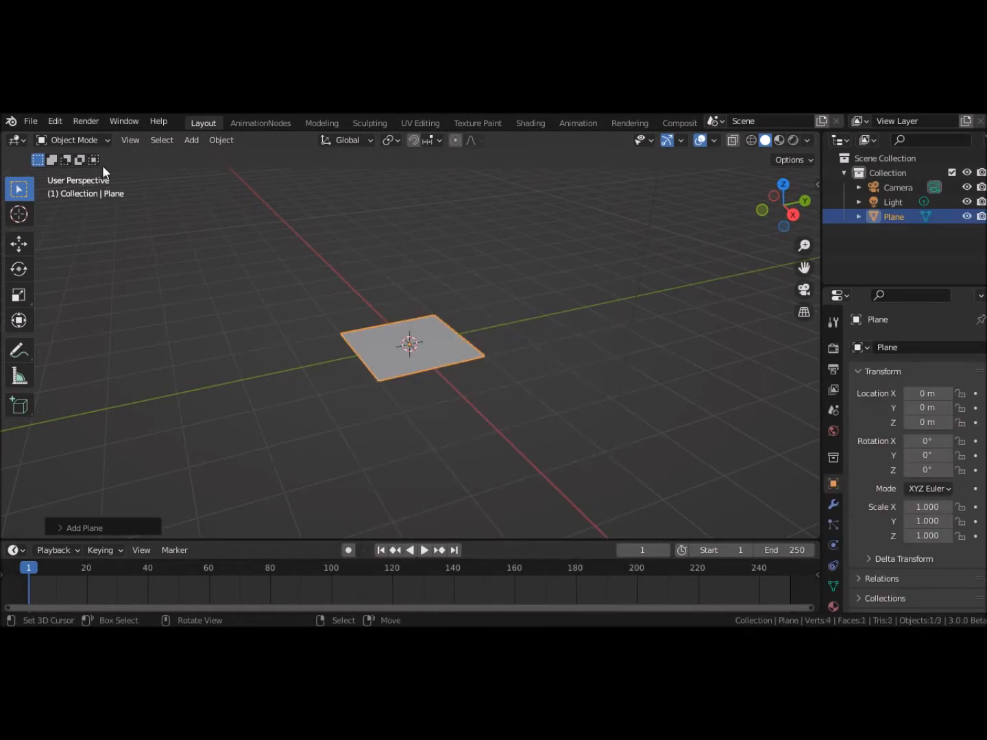
Step: Scale the plane's mesh uniformly in Edit Mode to nearly three times its size and return to Object Mode
{"action": "key", "text": "Tab"}
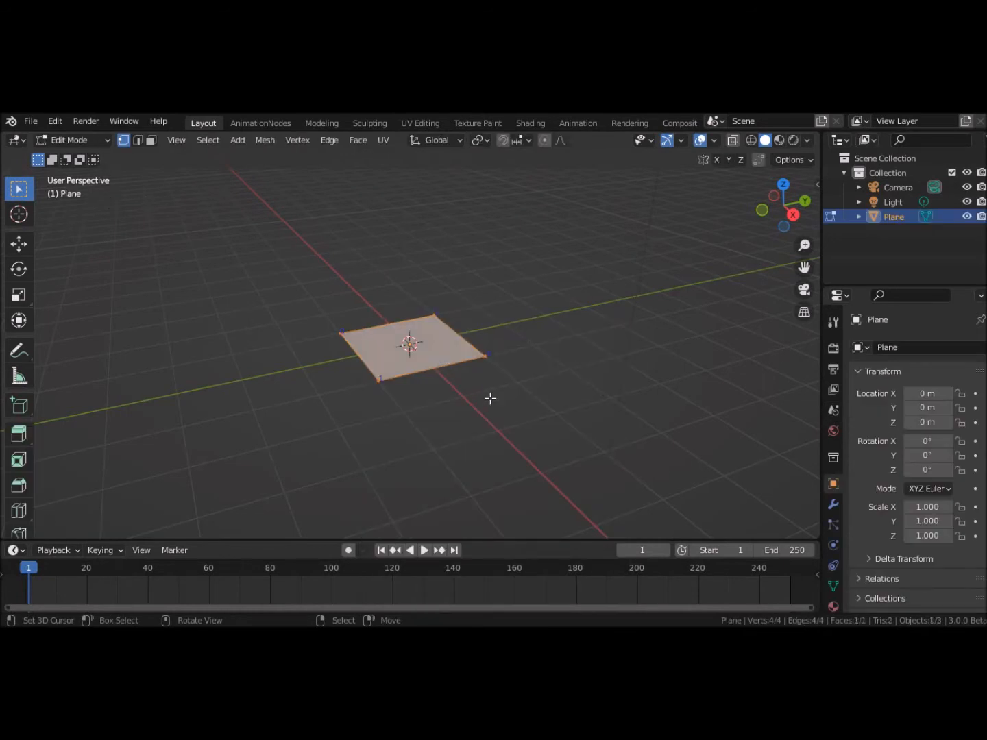
{"action": "key", "text": "s"}
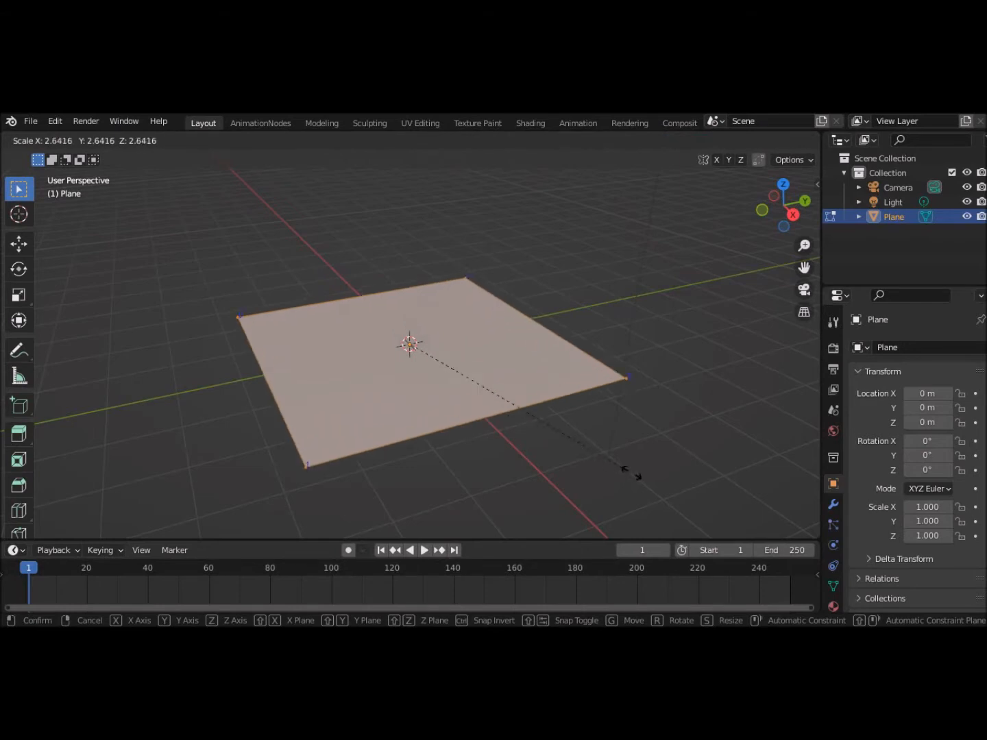
{"action": "left_click", "coordinate": [661, 486]}
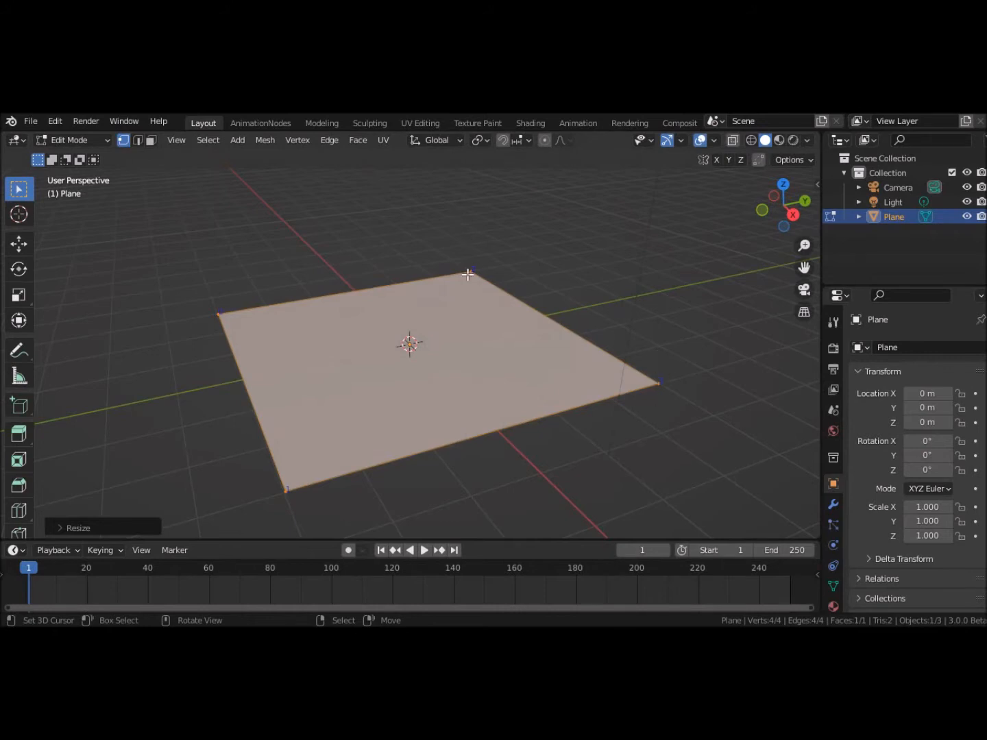
{"action": "left_click", "coordinate": [713, 139]}
{"action": "key", "text": "Tab"}
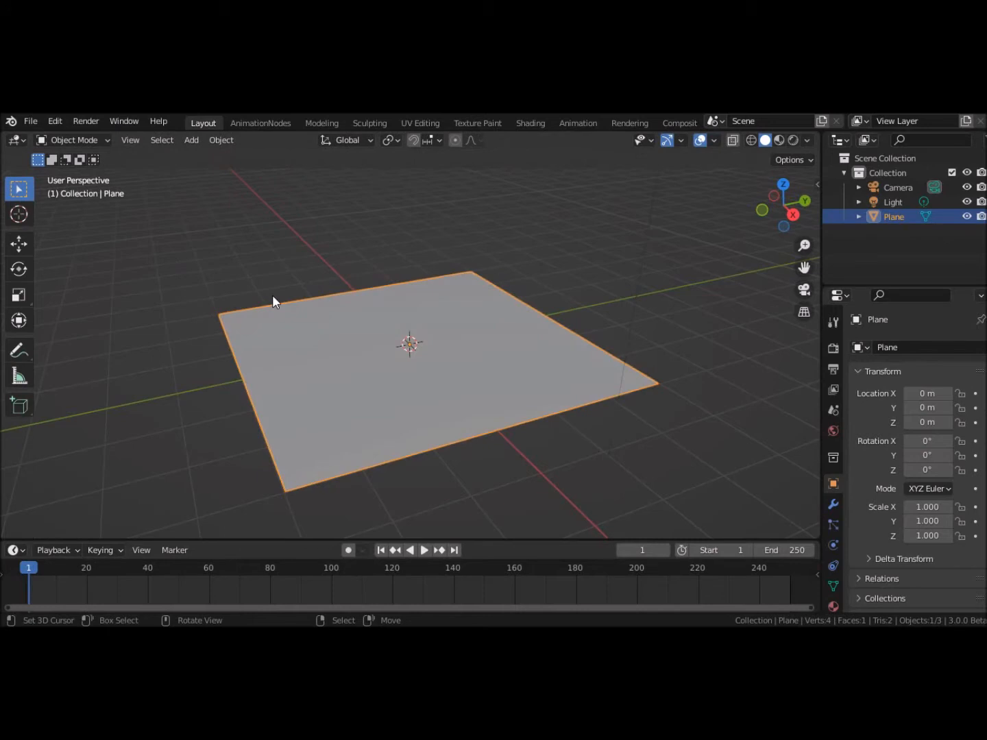
Step: Unwrap the plane's UVs with its entire mesh selected in Edit Mode and return to Object Mode
{"action": "middle_click_drag", "start_coordinate": [560, 329], "coordinate": [542, 448]}
{"action": "scroll", "coordinate": [559, 443], "scroll_direction": "down", "scroll_amount": 2}
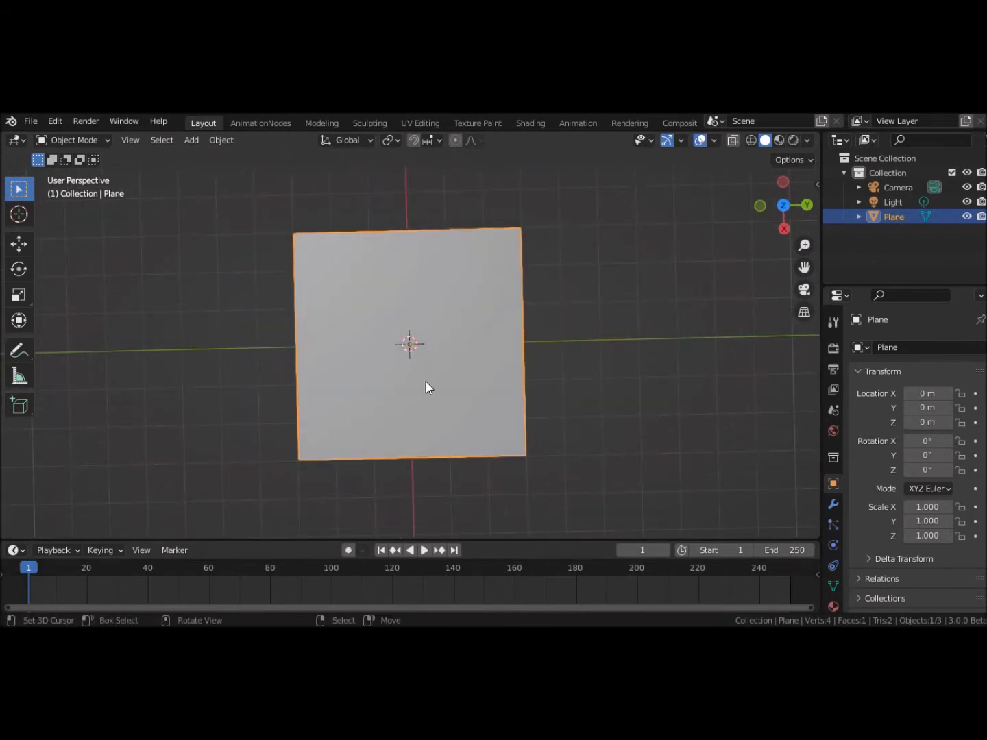
{"action": "key", "text": "Tab"}
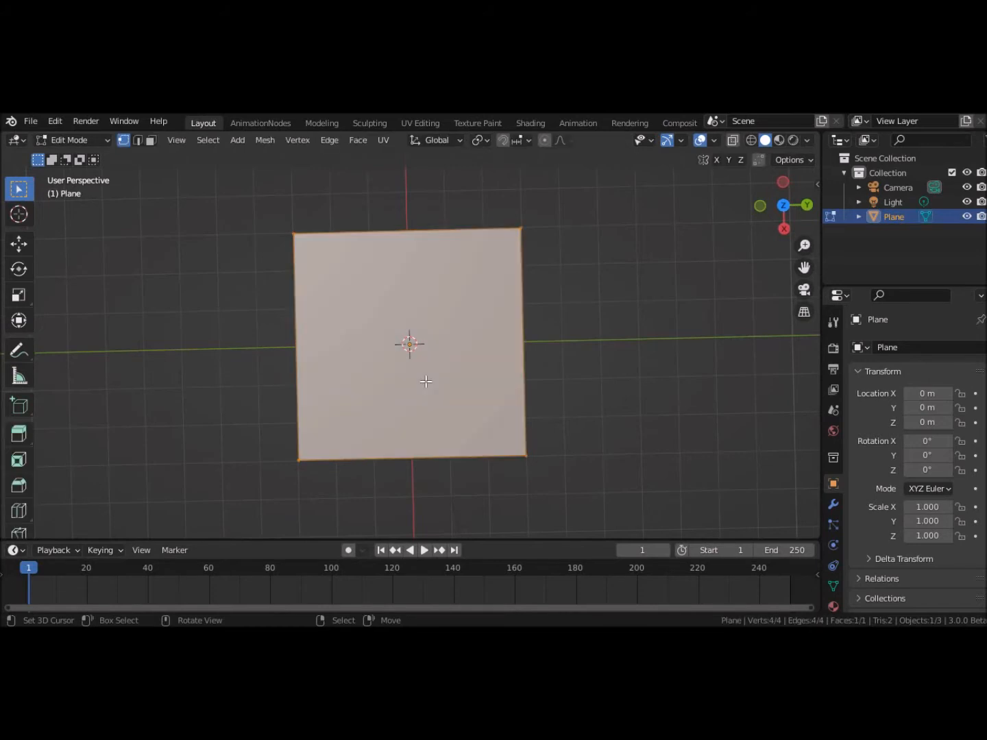
{"action": "key", "text": "alt+a"}
{"action": "key", "text": "a"}
{"action": "key", "text": "a"}
{"action": "key", "text": "a"}
{"action": "key", "text": "a"}
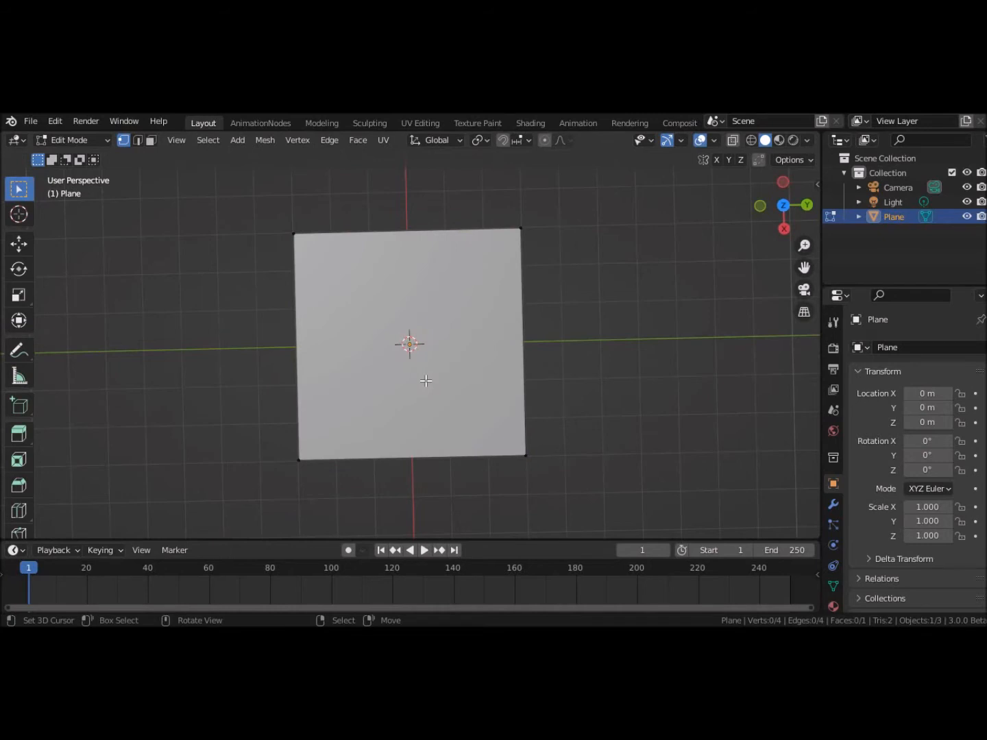
{"action": "key", "text": "a"}
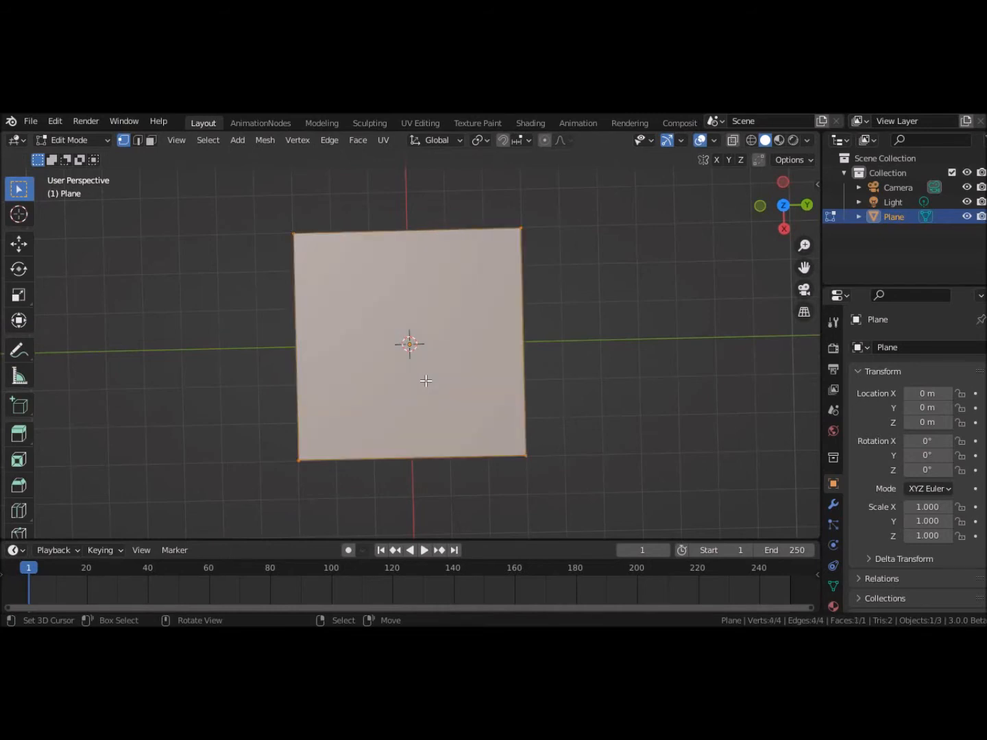
{"action": "key", "text": "u"}
{"action": "left_click", "coordinate": [425, 379]}
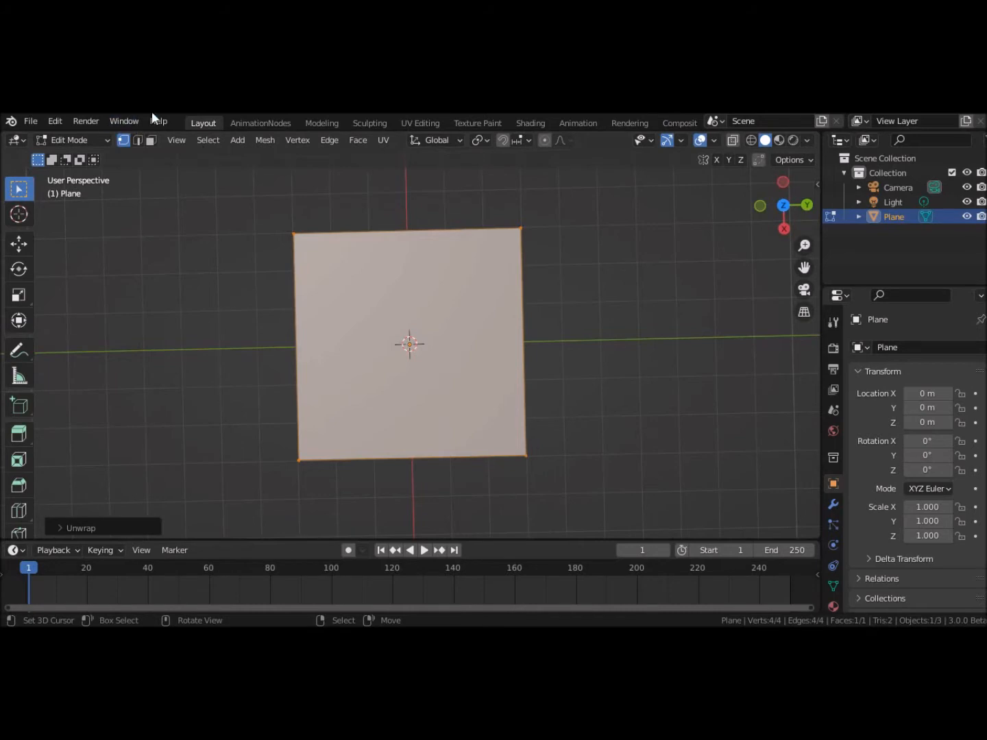
{"action": "left_click", "coordinate": [76, 141]}
{"action": "left_click", "coordinate": [79, 154]}
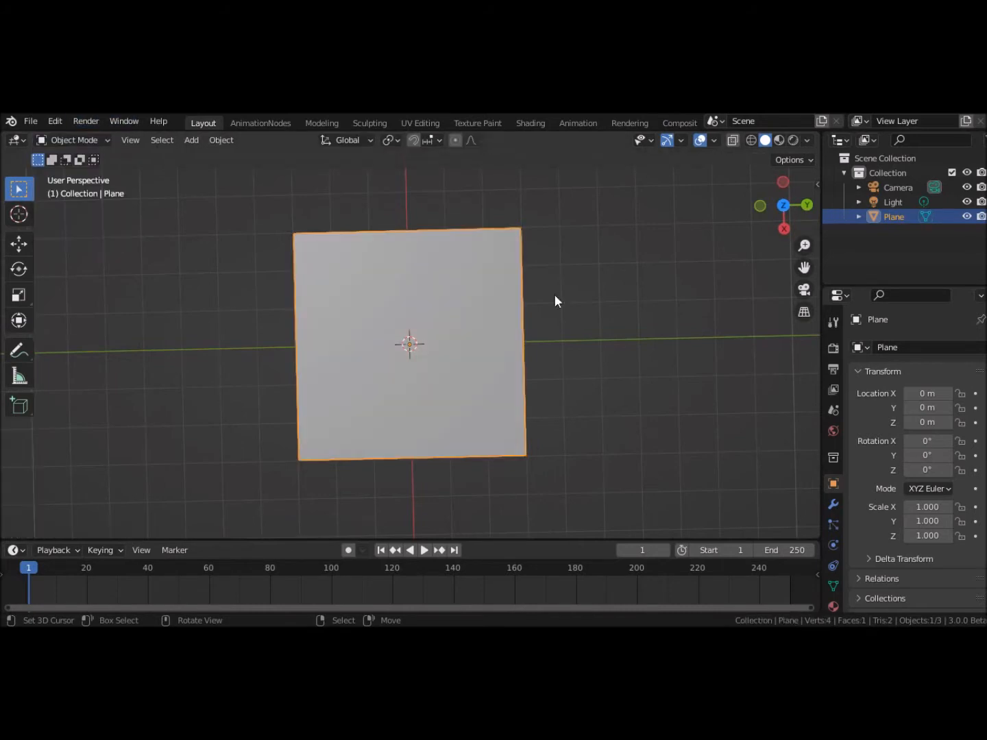
Step: Split the 3D viewport horizontally into two areas and change the upper one to the Shader Editor
{"action": "left_click_drag", "start_coordinate": [820, 130], "coordinate": [807, 383]}
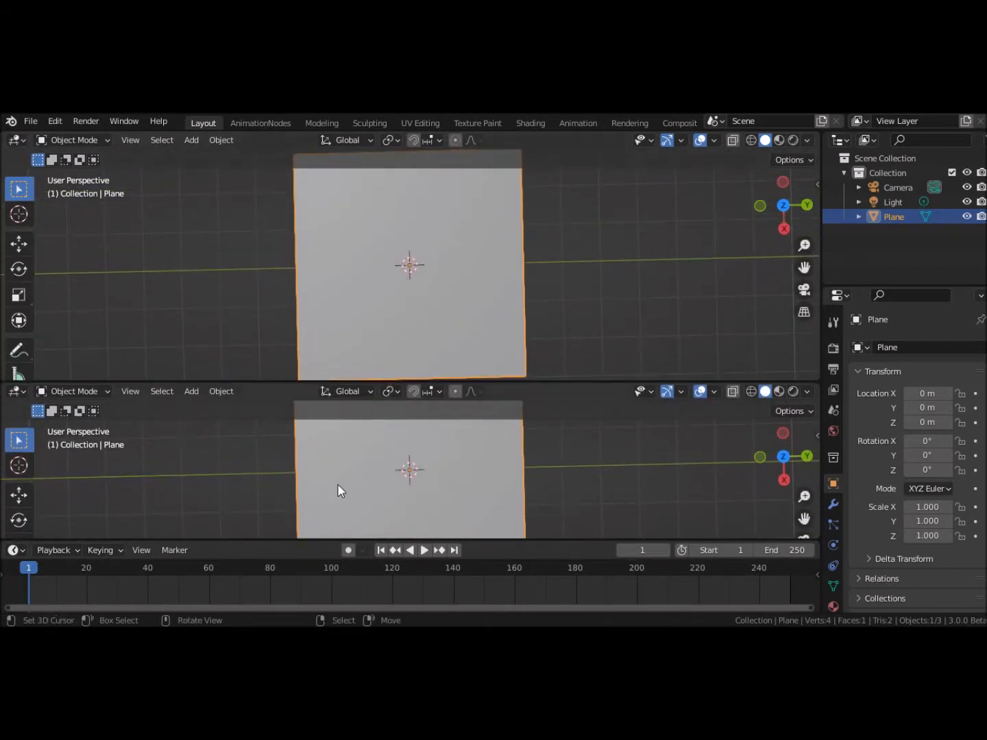
{"action": "scroll", "coordinate": [337, 483], "scroll_direction": "down", "scroll_amount": 4}
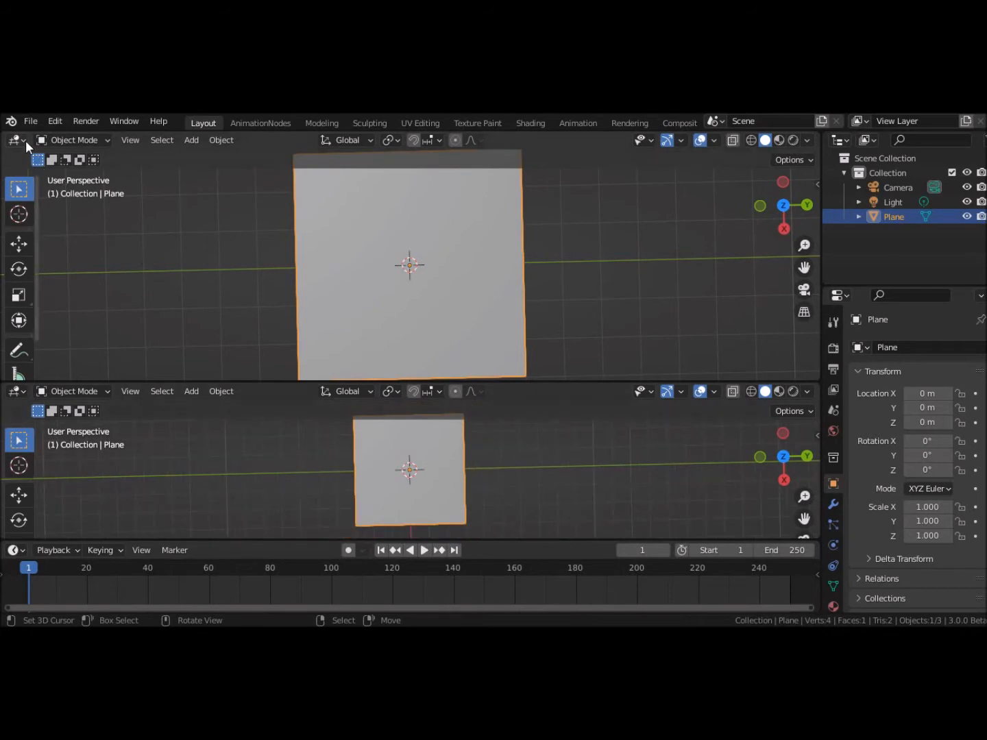
{"action": "left_click", "coordinate": [16, 140]}
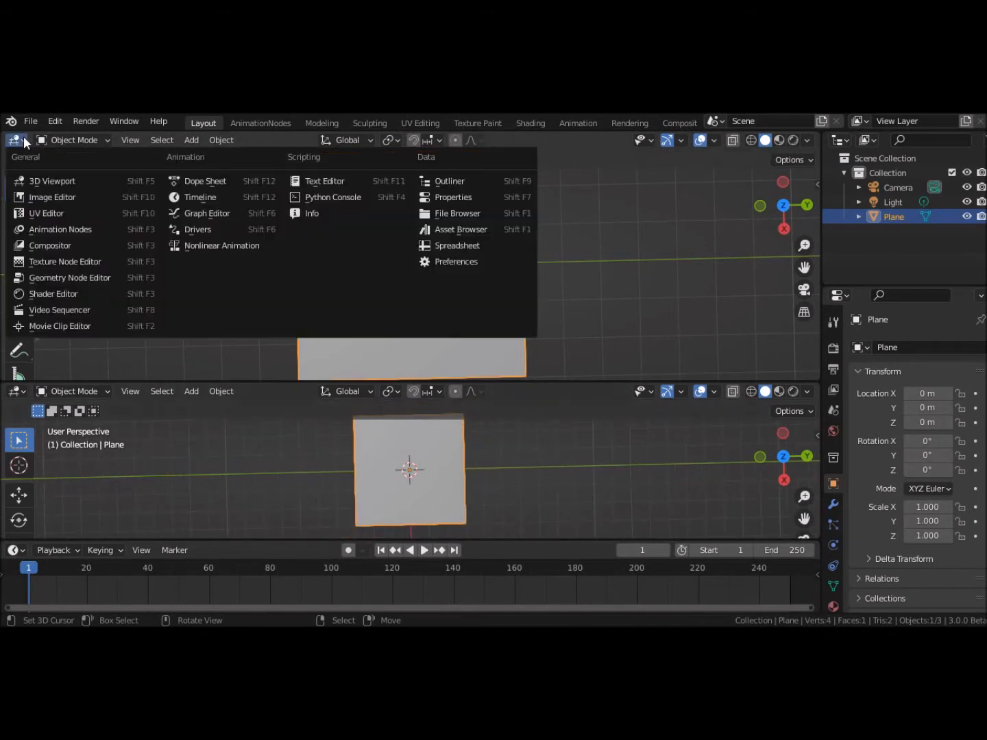
{"action": "left_click", "coordinate": [28, 294]}
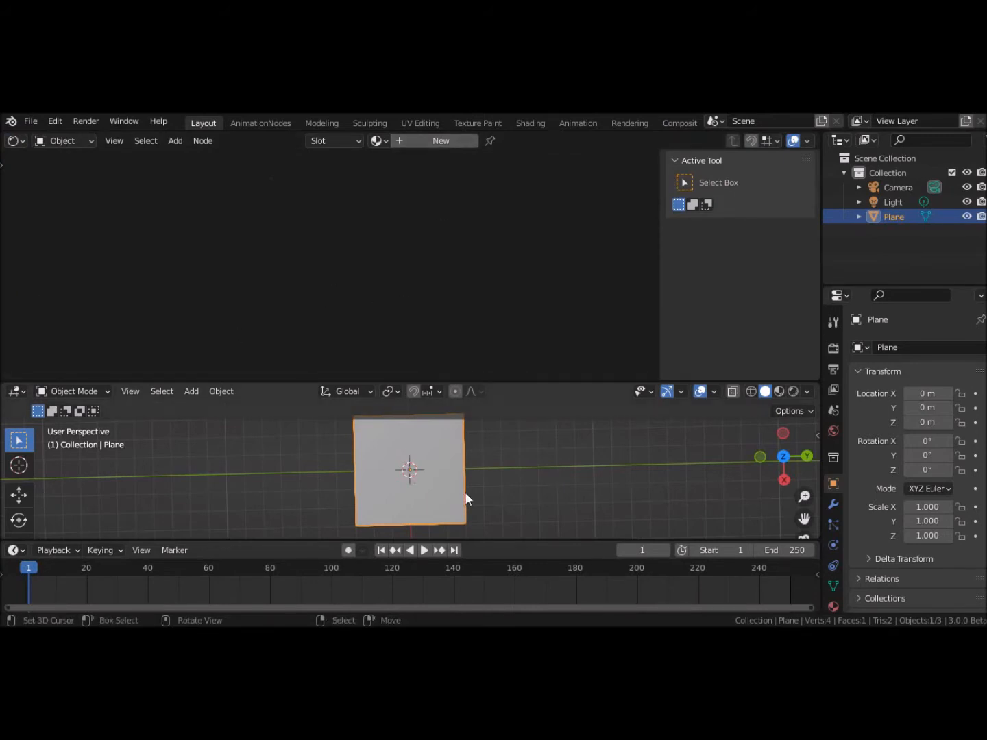
Step: Create a new material for the plane and hide the Shader Editor's sidebar
{"action": "left_click", "coordinate": [453, 140]}
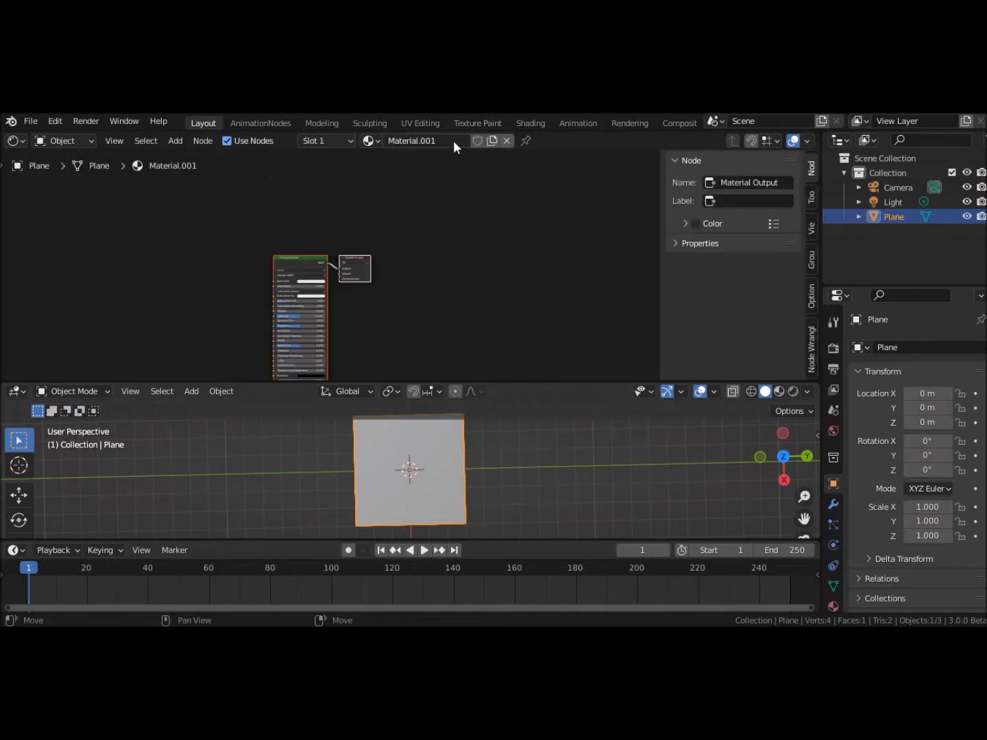
{"action": "middle_click_drag", "start_coordinate": [419, 283], "coordinate": [586, 236]}
{"action": "key", "text": "n"}
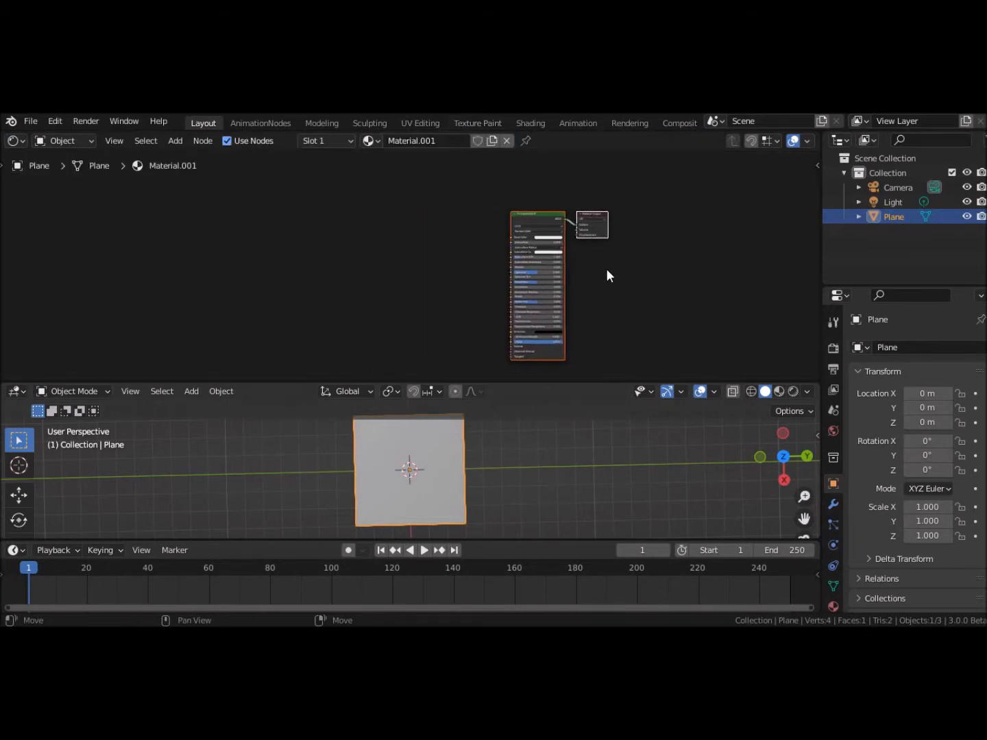
Step: Delete the Principled BSDF node from the plane's material
{"action": "scroll", "coordinate": [599, 263], "scroll_direction": "up", "scroll_amount": 3}
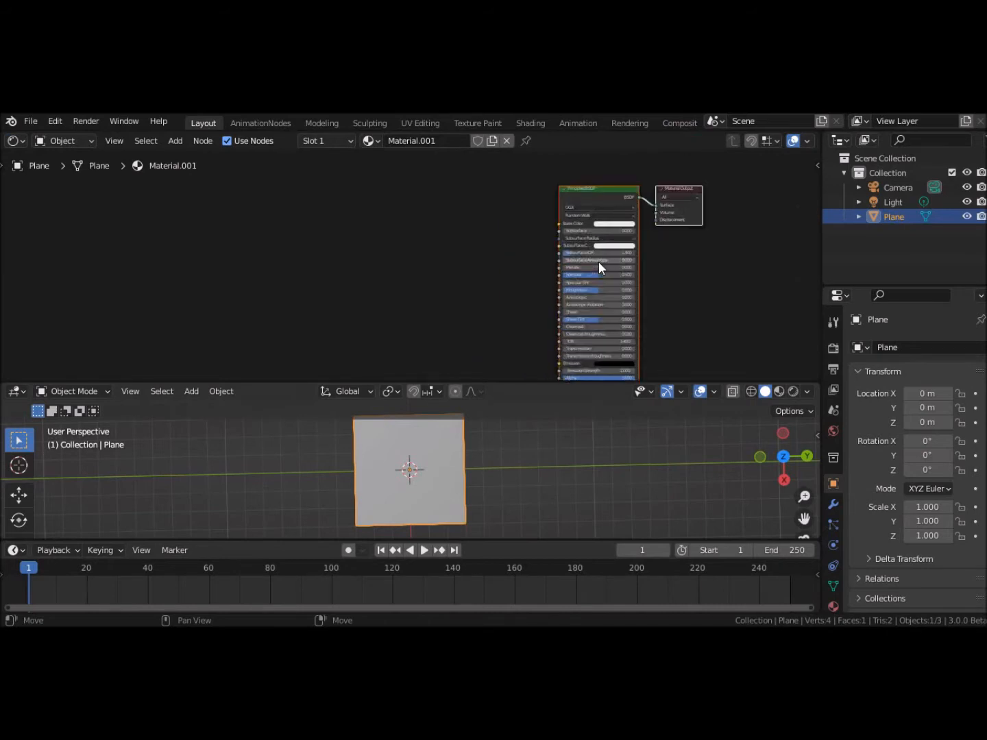
{"action": "scroll", "coordinate": [599, 262], "scroll_direction": "up", "scroll_amount": 1}
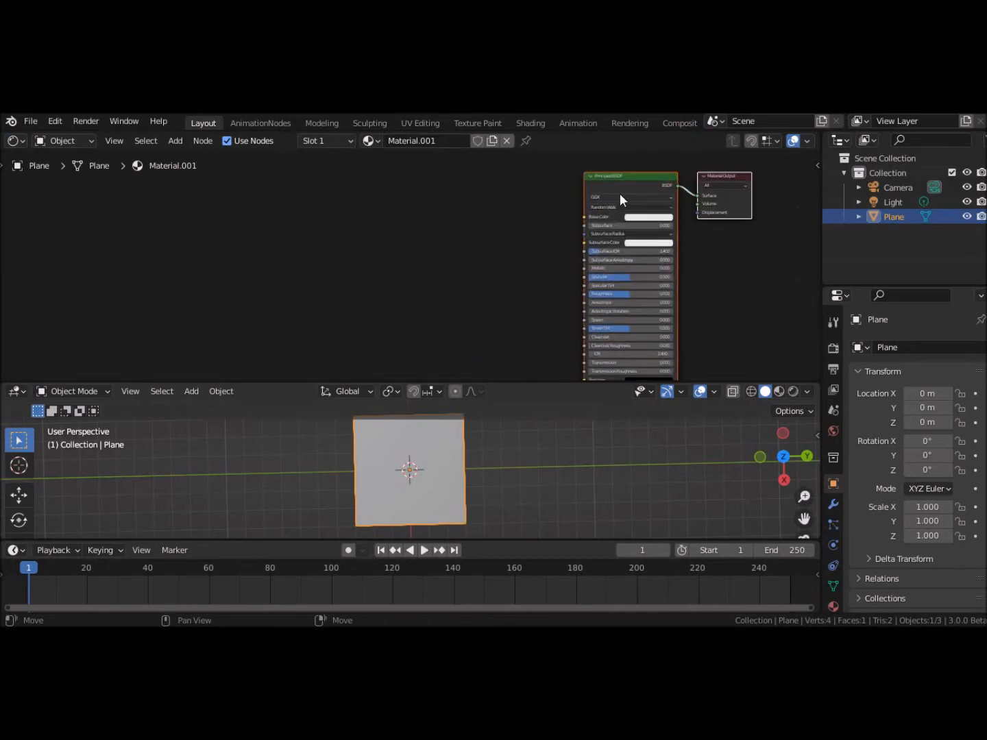
{"action": "left_click", "coordinate": [632, 175]}
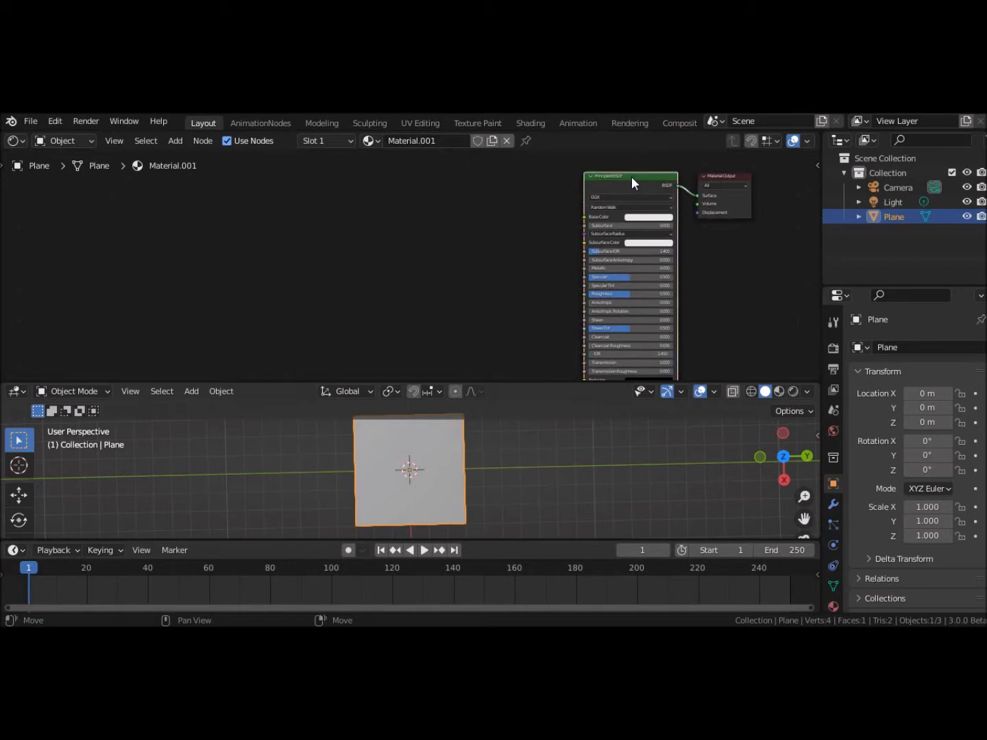
{"action": "key", "text": "x"}
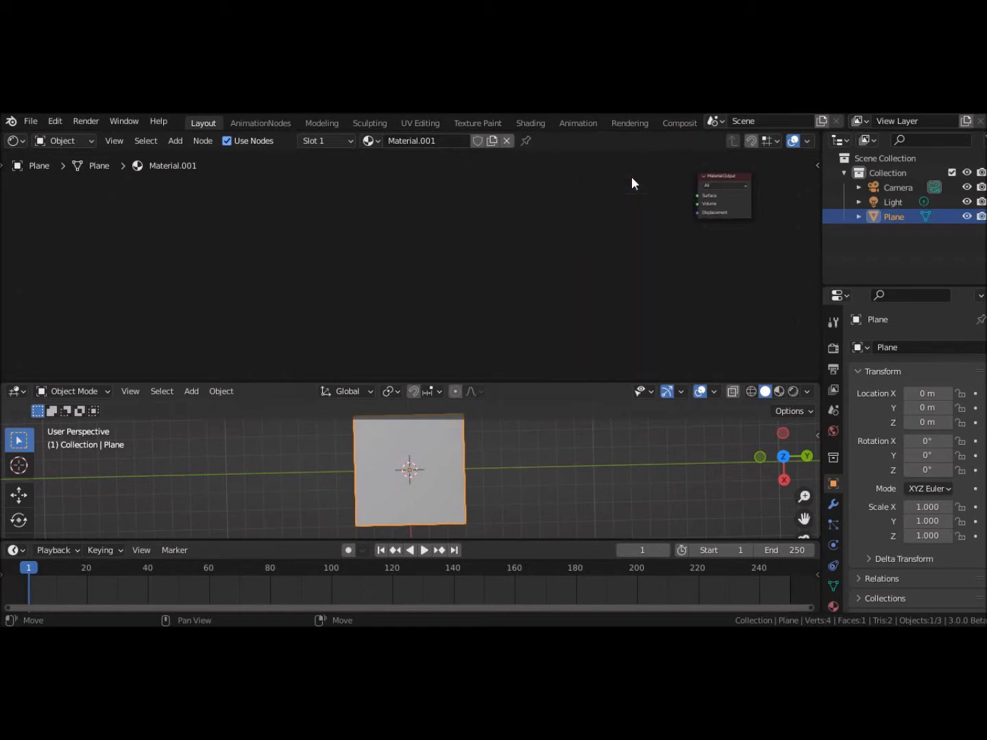
Step: Add a Diffuse BSDF node and connect its BSDF output to the Material Output's Surface input
{"action": "key", "text": "shift+a"}
{"action": "mouse_move", "coordinate": [584, 234]}
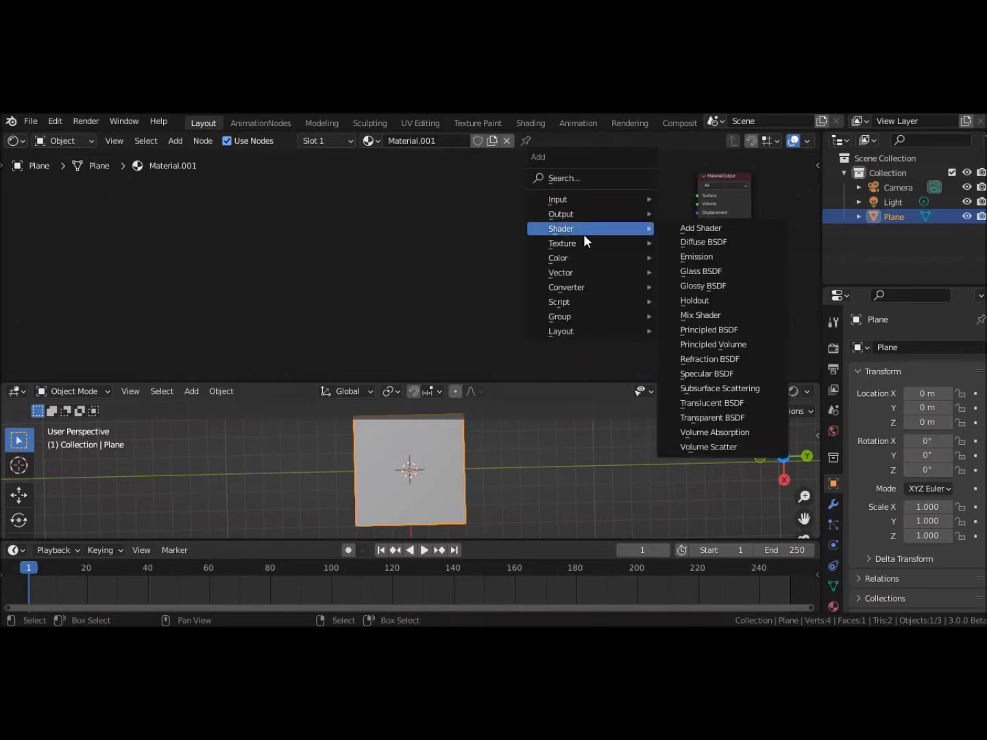
{"action": "left_click", "coordinate": [689, 243]}
{"action": "left_click", "coordinate": [570, 193]}
{"action": "middle_click_drag", "start_coordinate": [705, 255], "coordinate": [675, 303]}
{"action": "scroll", "coordinate": [675, 303], "scroll_direction": "up", "scroll_amount": 2}
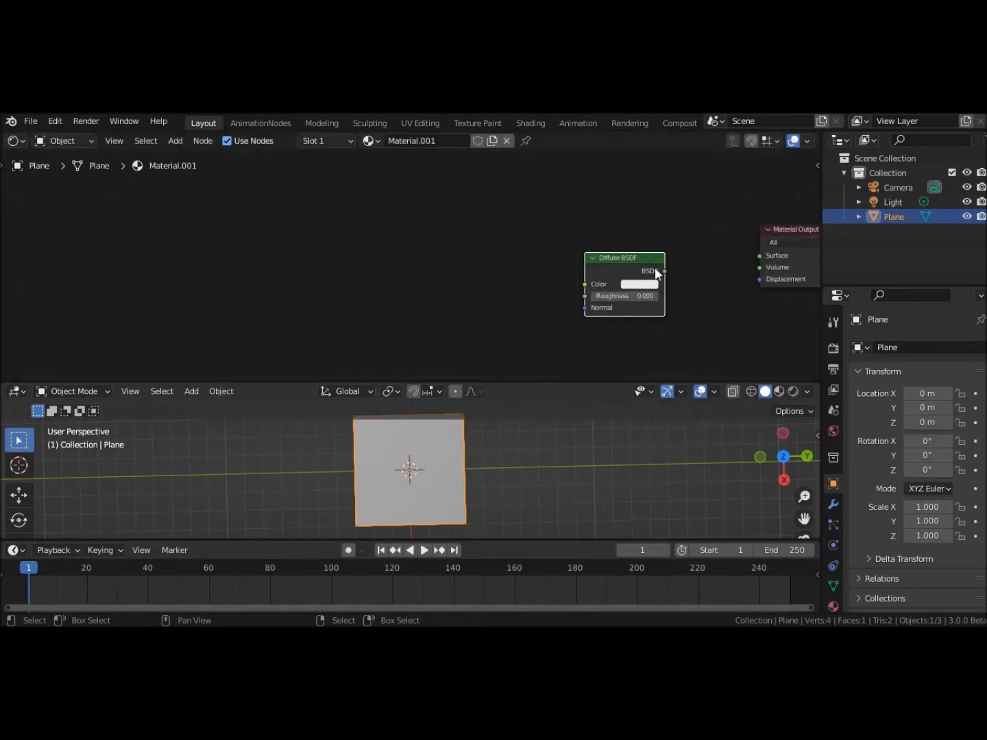
{"action": "left_click_drag", "start_coordinate": [670, 271], "coordinate": [759, 256]}
{"action": "key", "text": "shift+a"}
{"action": "mouse_move", "coordinate": [315, 237]}
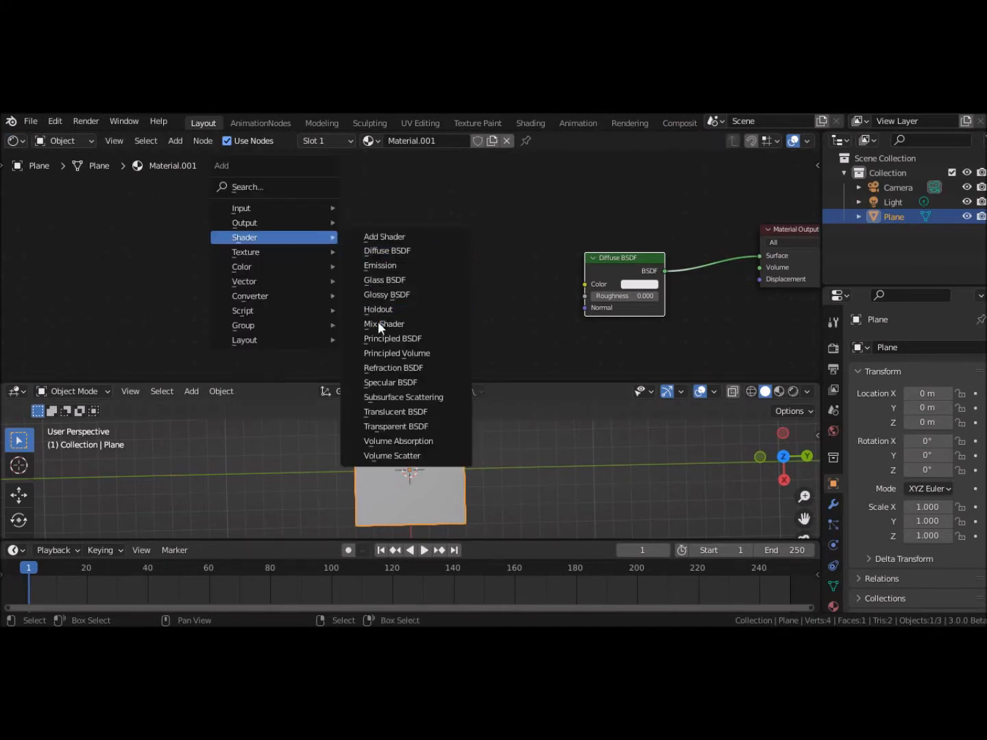
{"action": "mouse_move", "coordinate": [297, 267]}
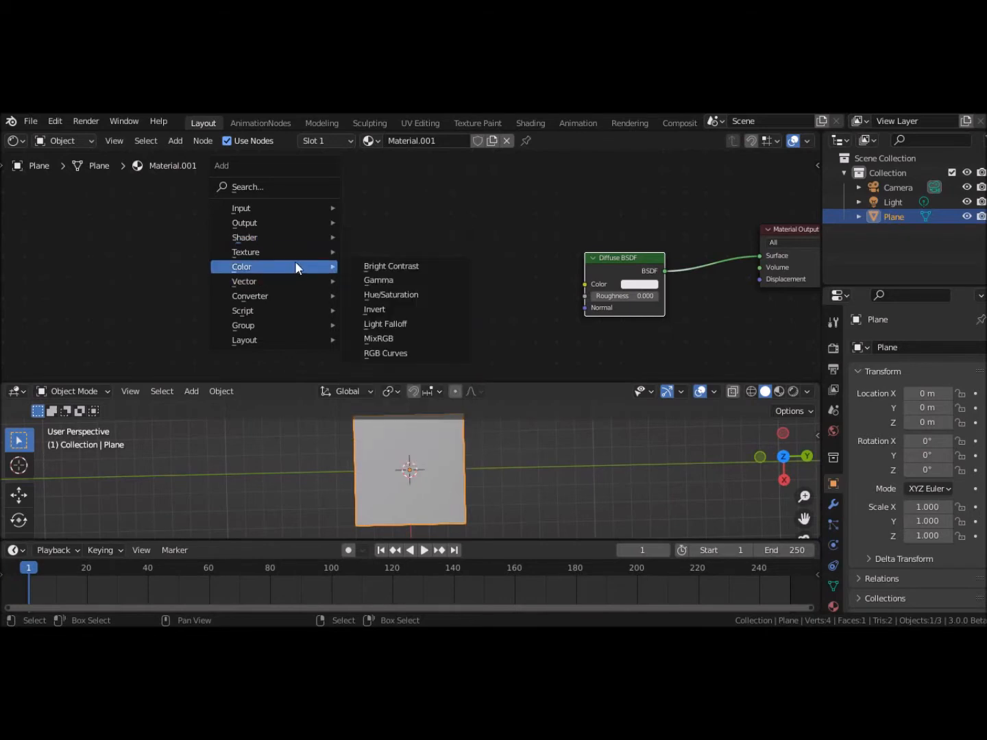
{"action": "mouse_move", "coordinate": [257, 252]}
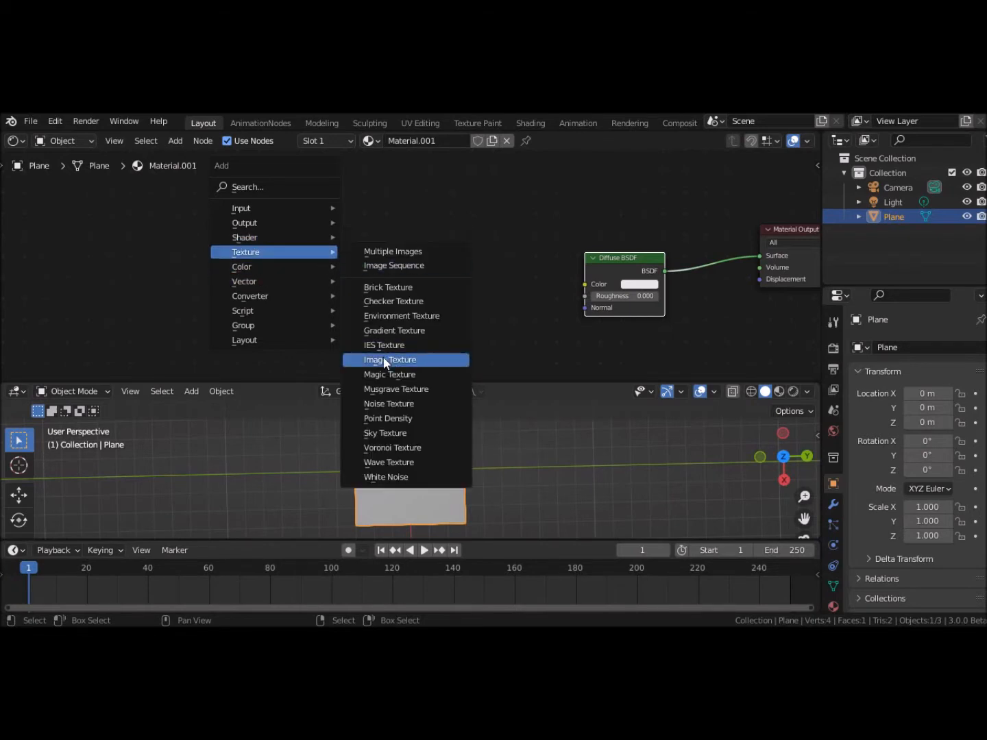
{"action": "mouse_move", "coordinate": [268, 313]}
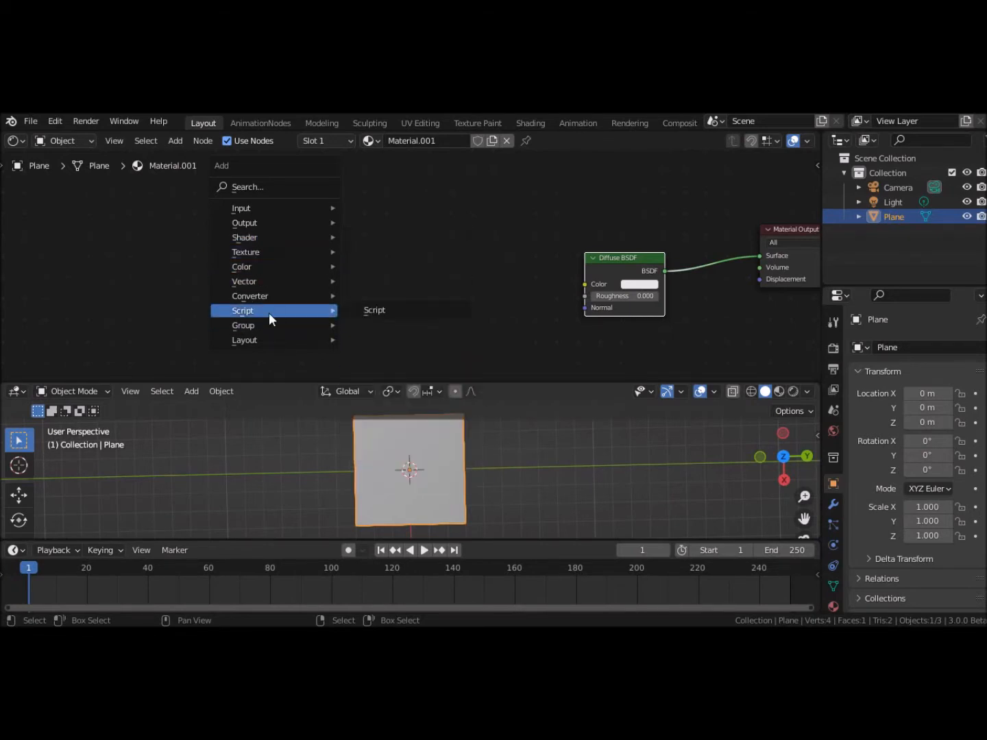
{"action": "left_click", "coordinate": [121, 270]}
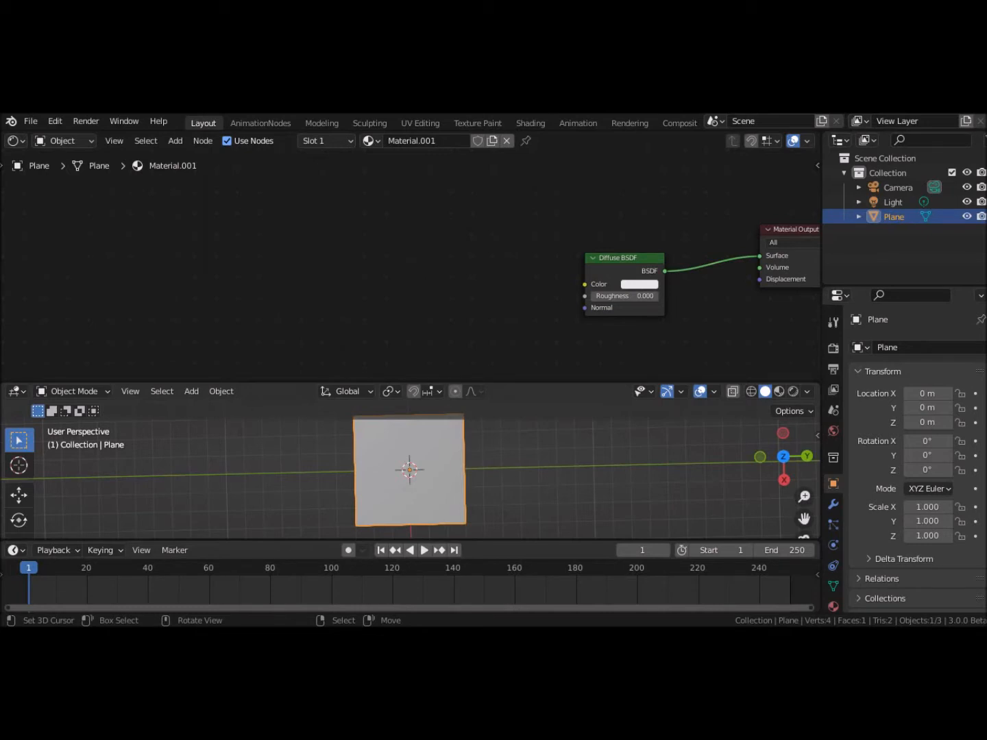
Step: Bring in the file explorer's TEMP folder, import Roc (4).jpg as an image texture node, and place it beside the Diffuse BSDF
{"action": "left_click_drag", "start_coordinate": [126, 621], "coordinate": [165, 158]}
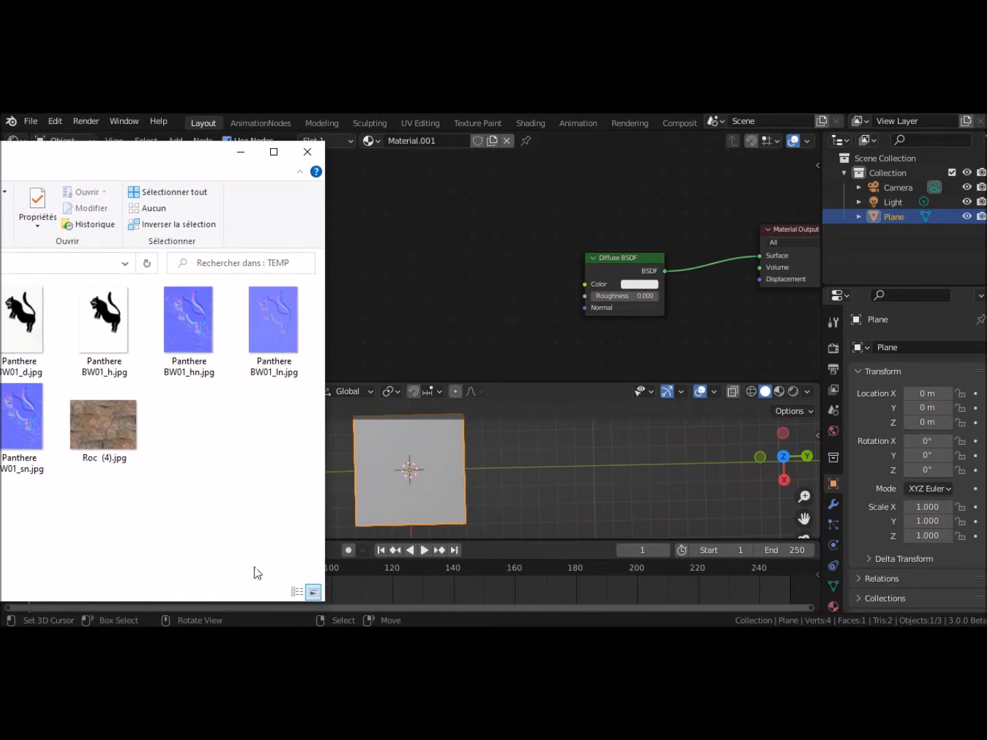
{"action": "left_click", "coordinate": [94, 440]}
{"action": "left_click_drag", "start_coordinate": [92, 432], "coordinate": [441, 289]}
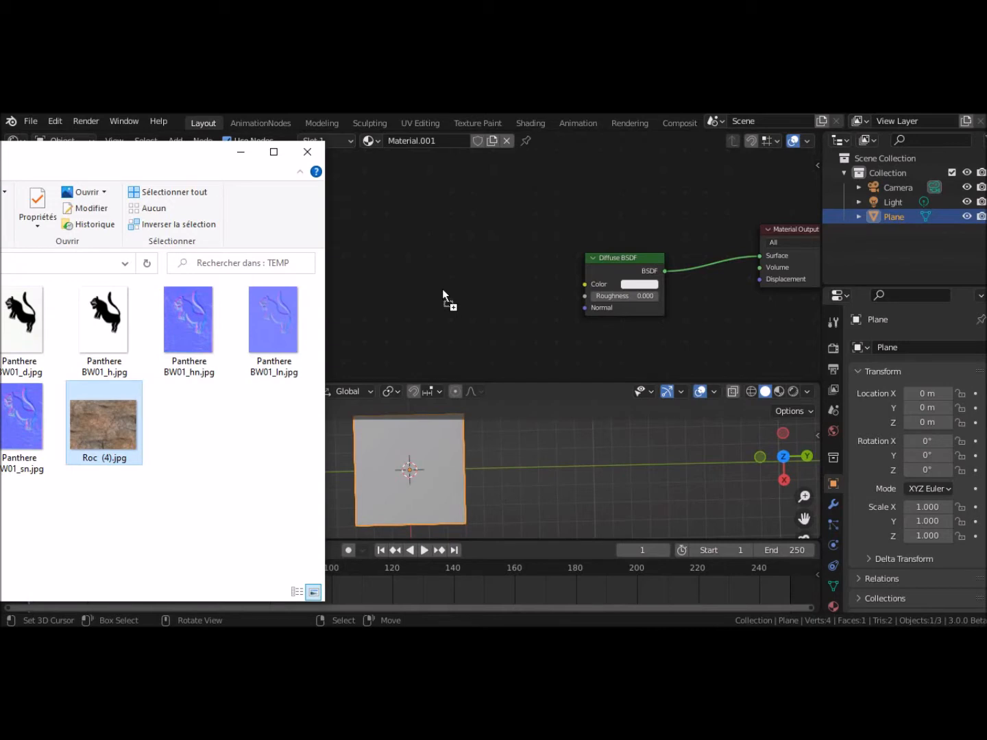
{"action": "left_click_drag", "start_coordinate": [441, 288], "coordinate": [442, 288]}
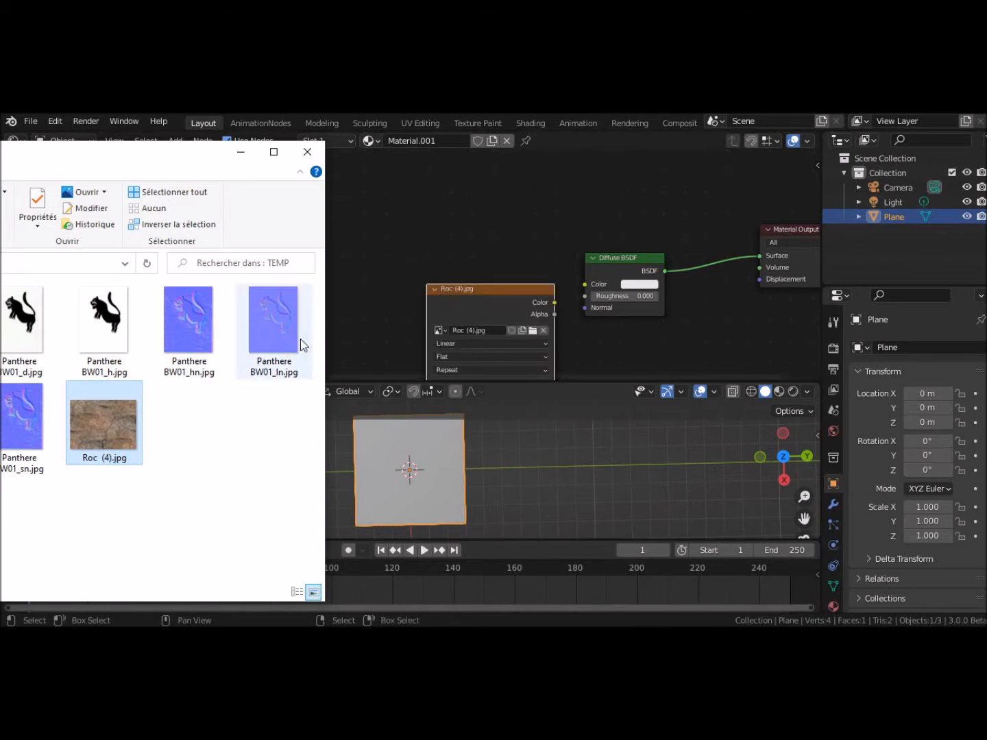
{"action": "left_click_drag", "start_coordinate": [493, 289], "coordinate": [475, 201]}
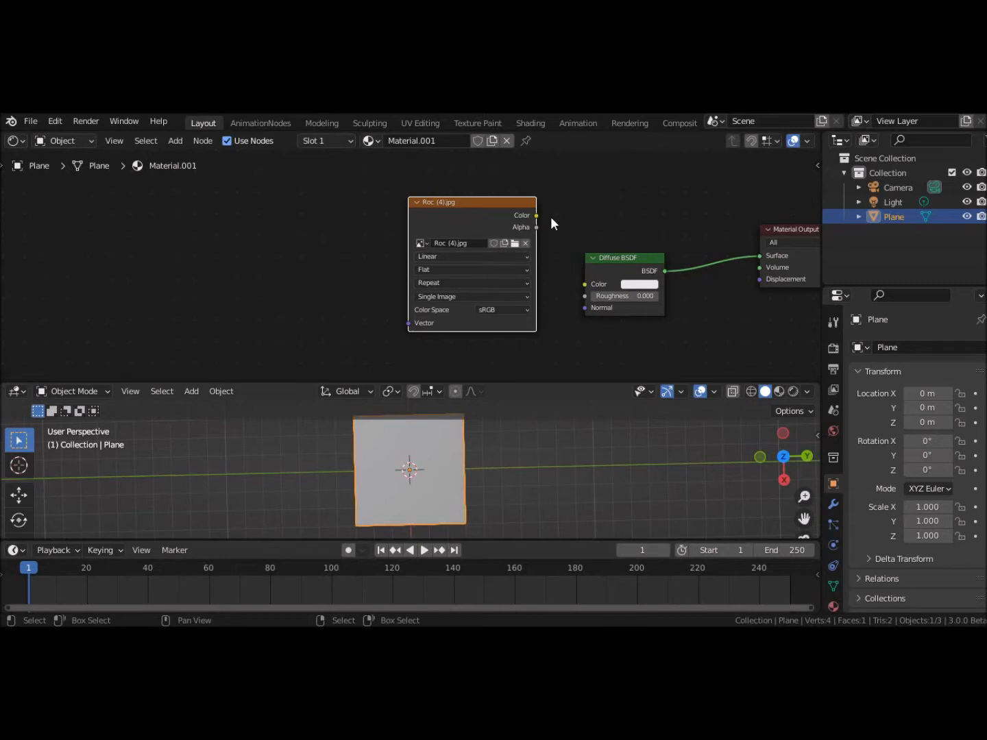
Step: Add a Texture Coordinate node beside the Roc (4).jpg node and connect its UV output to the image's Vector input
{"action": "mouse_move", "coordinate": [539, 216]}
{"action": "left_mouse_down"}
{"action": "mouse_move", "coordinate": [587, 281]}
{"action": "mouse_move", "coordinate": [562, 239]}
{"action": "mouse_move", "coordinate": [637, 271]}
{"action": "left_mouse_up"}
{"action": "left_click", "coordinate": [203, 225]}
{"action": "key", "text": "shift+a"}
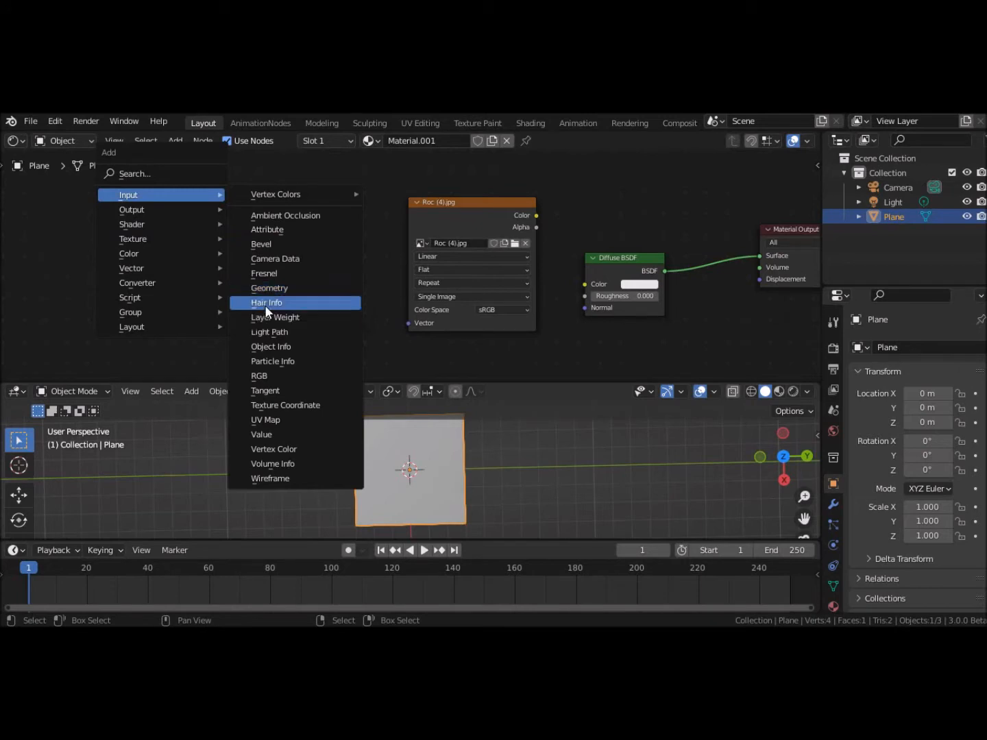
{"action": "left_click", "coordinate": [264, 405]}
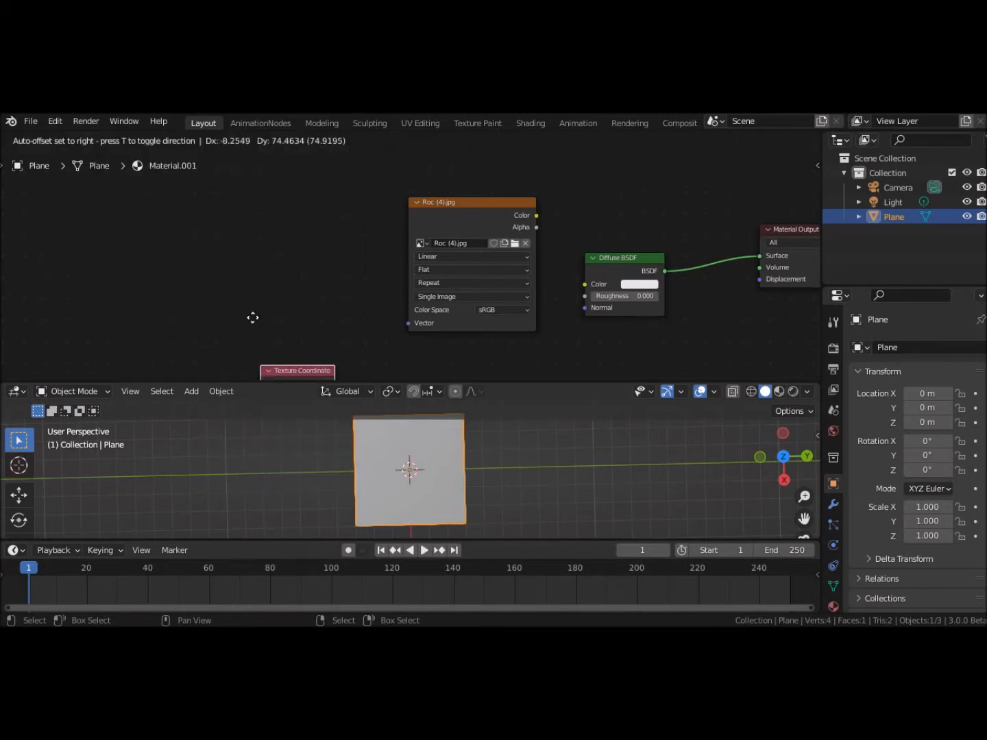
{"action": "left_click", "coordinate": [225, 200]}
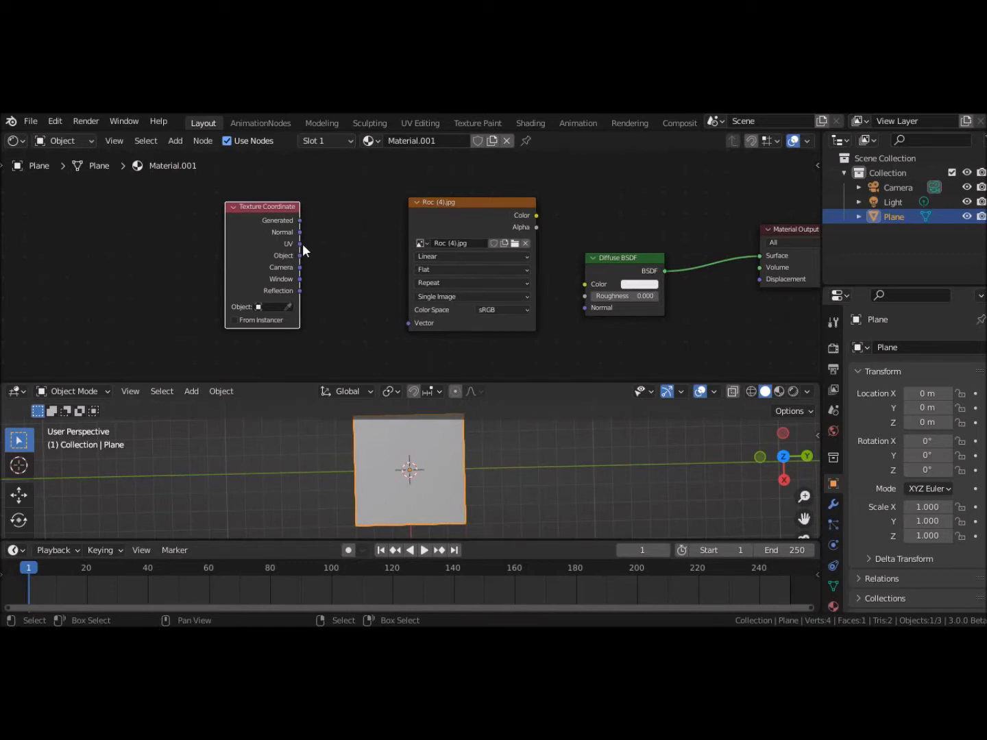
{"action": "left_click_drag", "start_coordinate": [301, 244], "coordinate": [407, 323]}
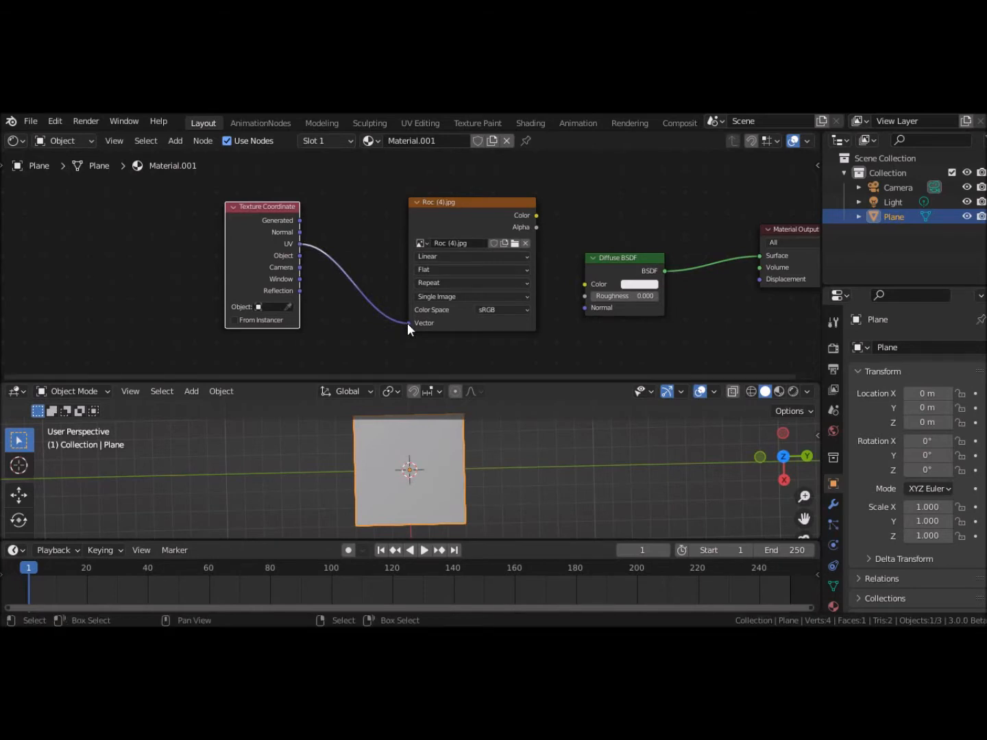
Step: Switch the viewport to rendered shading, connect the rock image's Color output to the Diffuse BSDF's Color, and enlarge the 3D viewport
{"action": "left_click", "coordinate": [793, 391]}
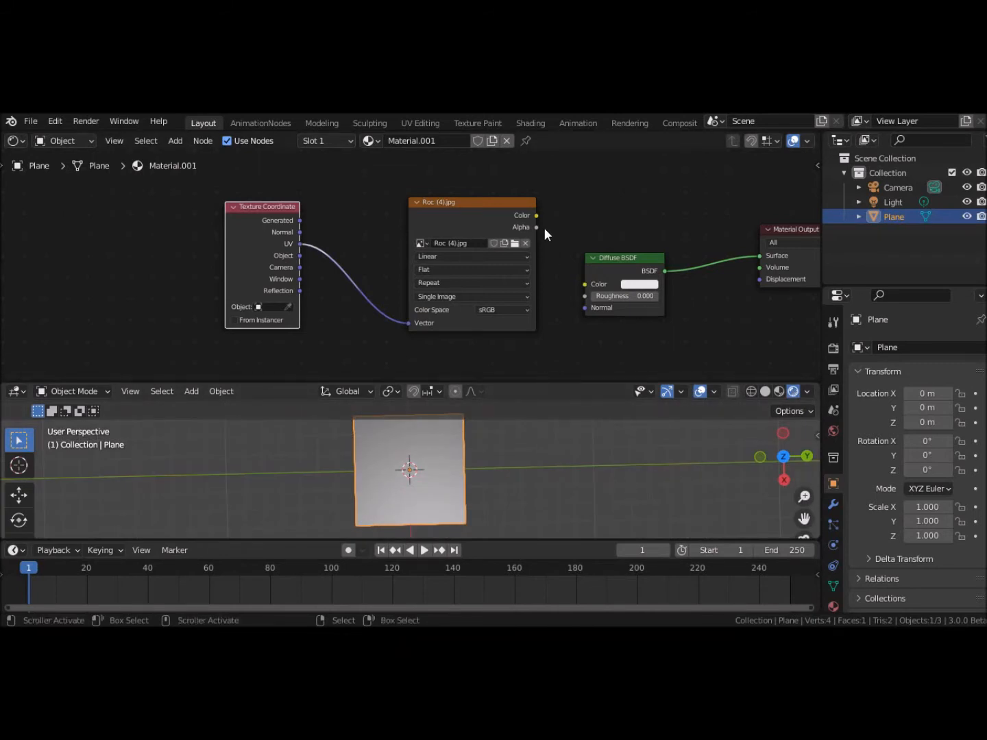
{"action": "left_click_drag", "start_coordinate": [536, 216], "coordinate": [591, 281]}
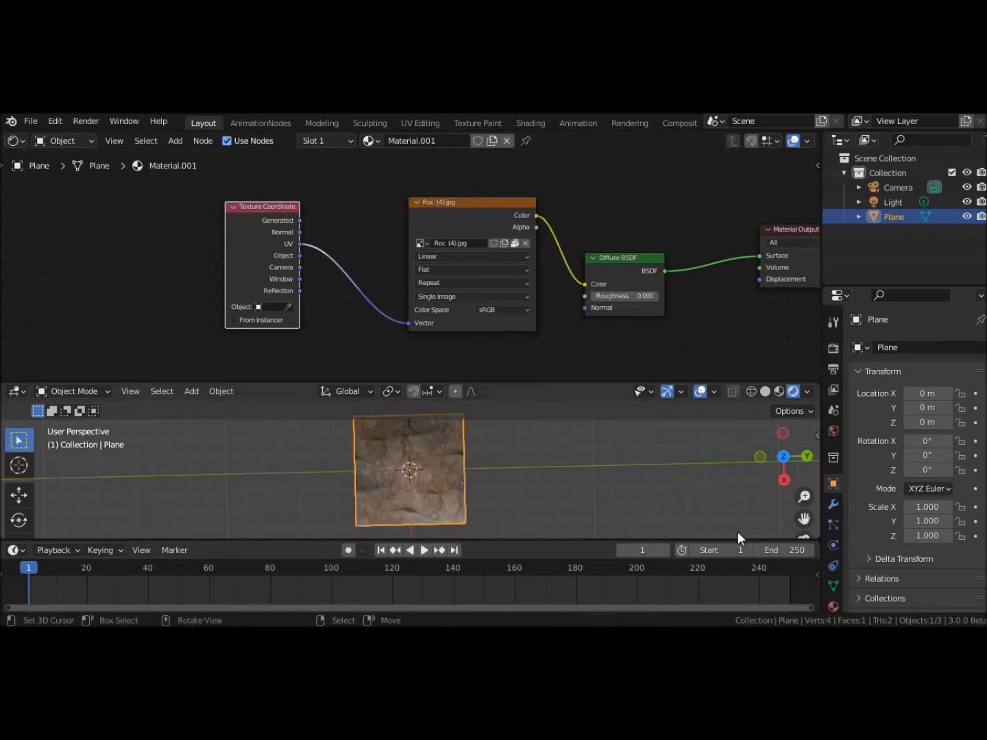
{"action": "left_click_drag", "start_coordinate": [575, 384], "coordinate": [577, 314]}
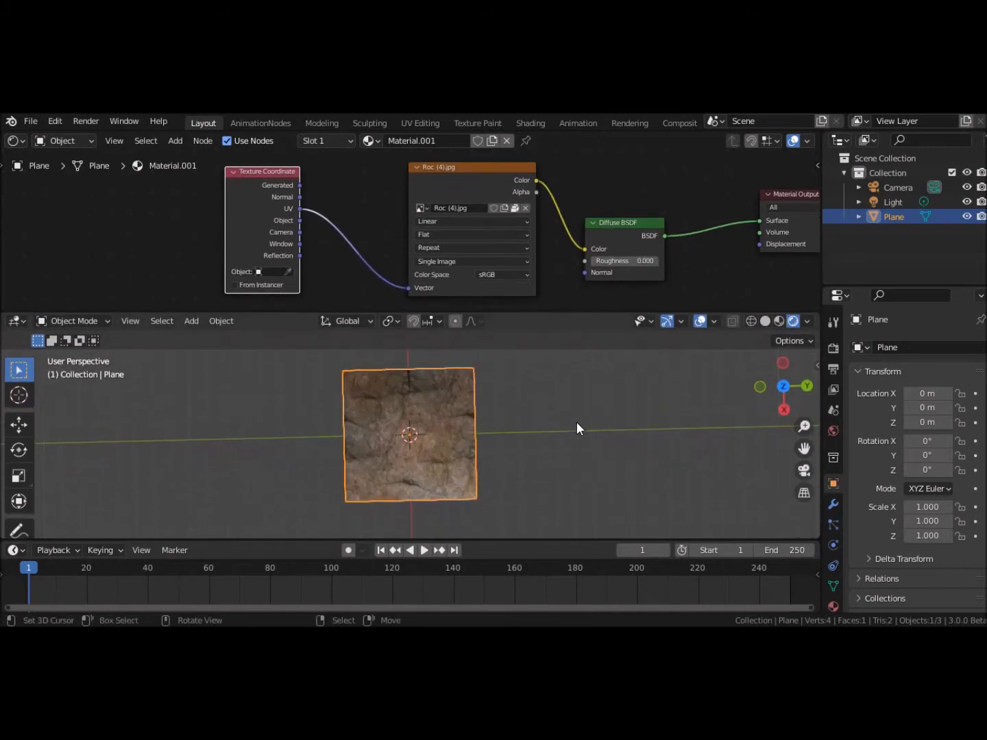
{"action": "scroll", "coordinate": [577, 422], "scroll_direction": "up", "scroll_amount": 2}
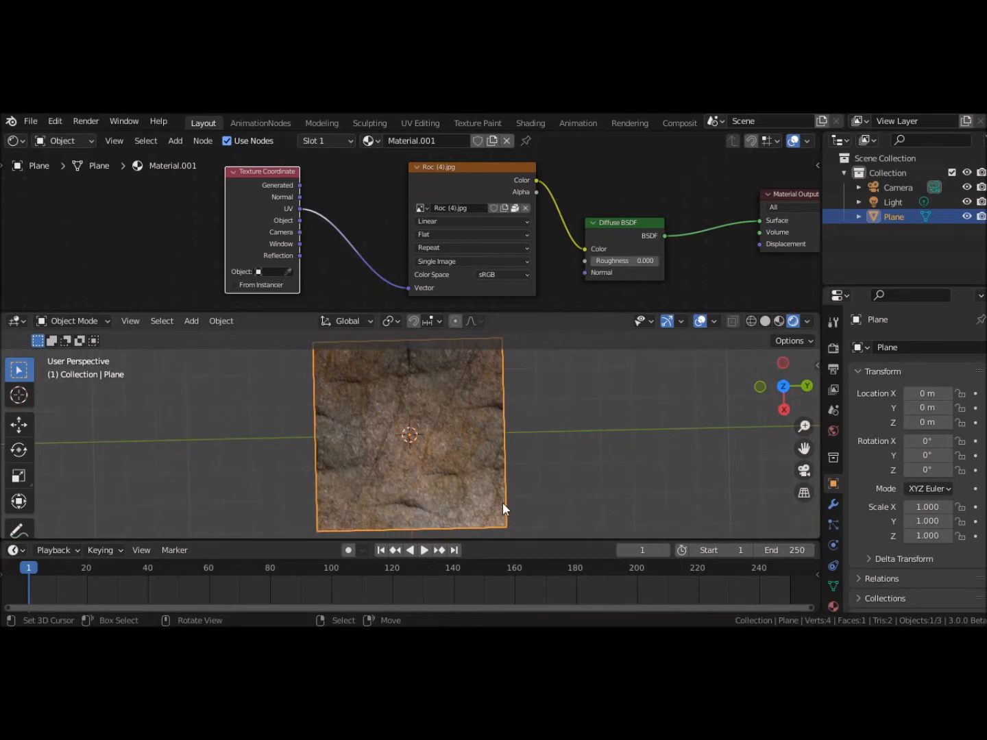
{"action": "scroll", "coordinate": [522, 497], "scroll_direction": "down", "scroll_amount": 1}
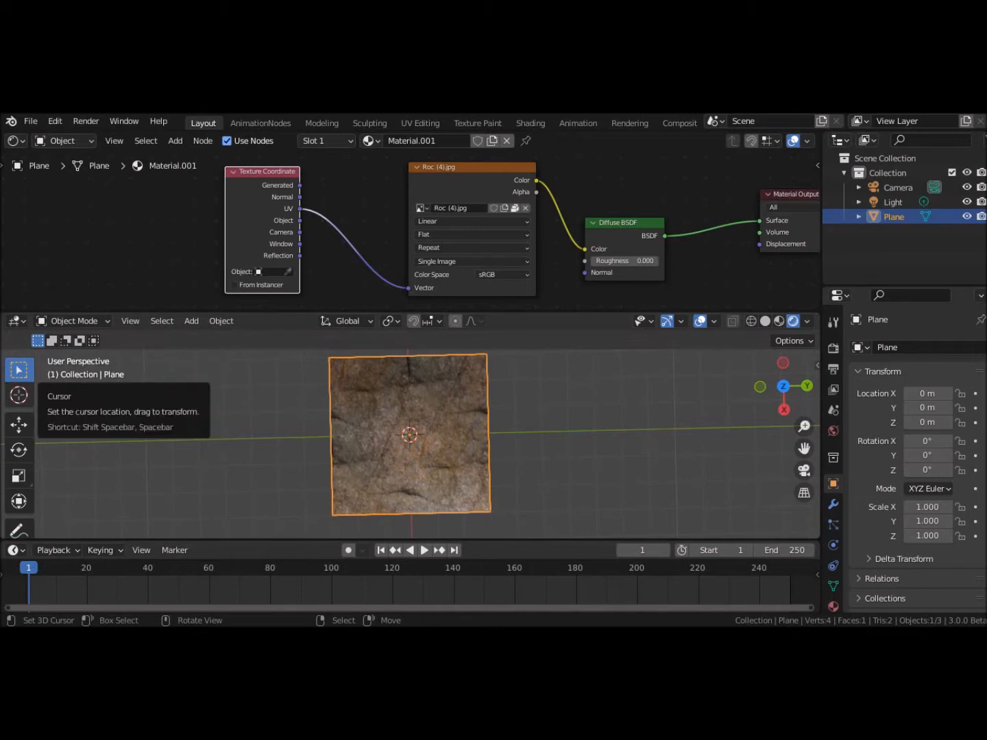
Step: Switch to the Photos window with Lumiere0.jpg and examine how geometric and perturbed normals redirect the reflected light rays
{"action": "key", "text": "alt+Tab"}
{"action": "key", "text": "alt+Tab"}
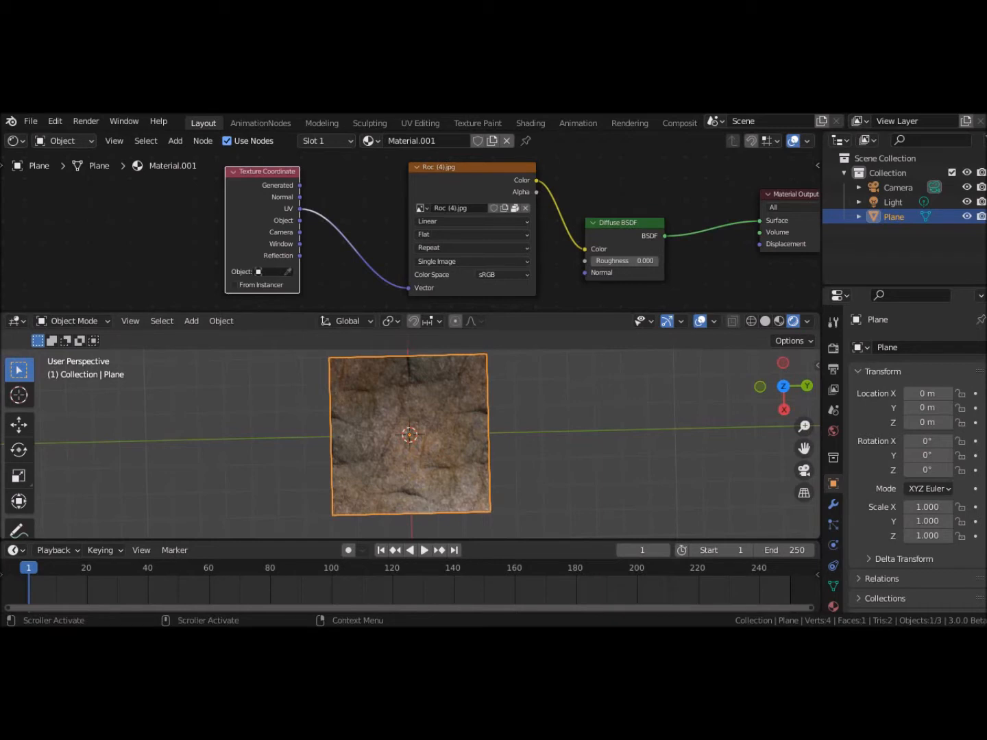
{"action": "left_click_drag", "start_coordinate": [0, 289], "coordinate": [460, 163]}
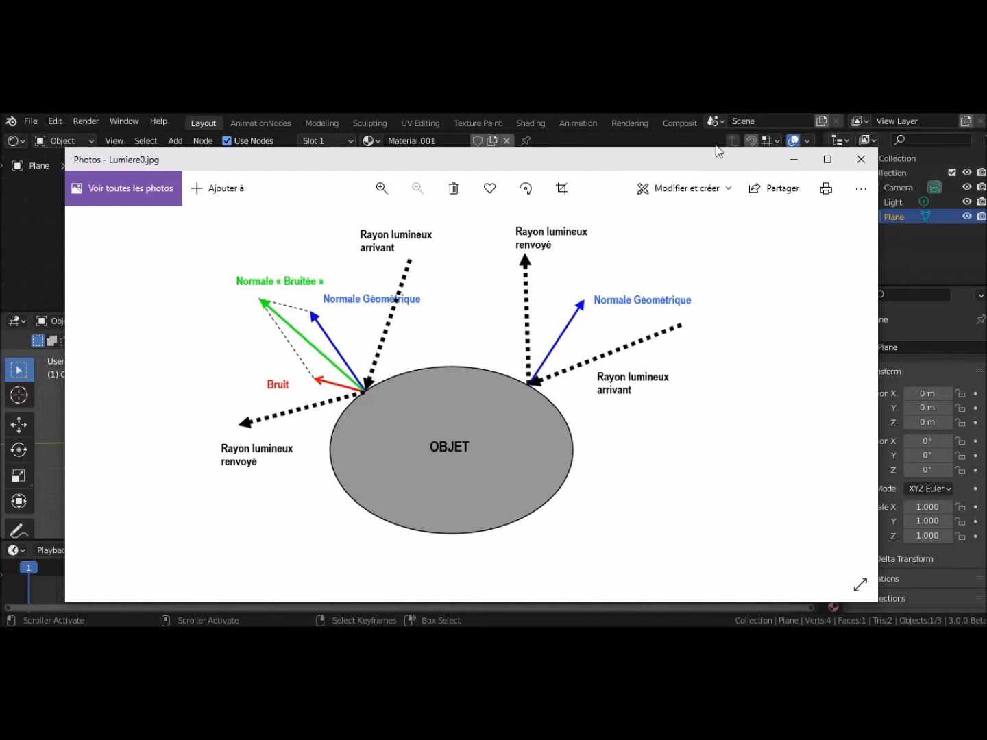
{"action": "left_click_drag", "start_coordinate": [684, 166], "coordinate": [245, 159]}
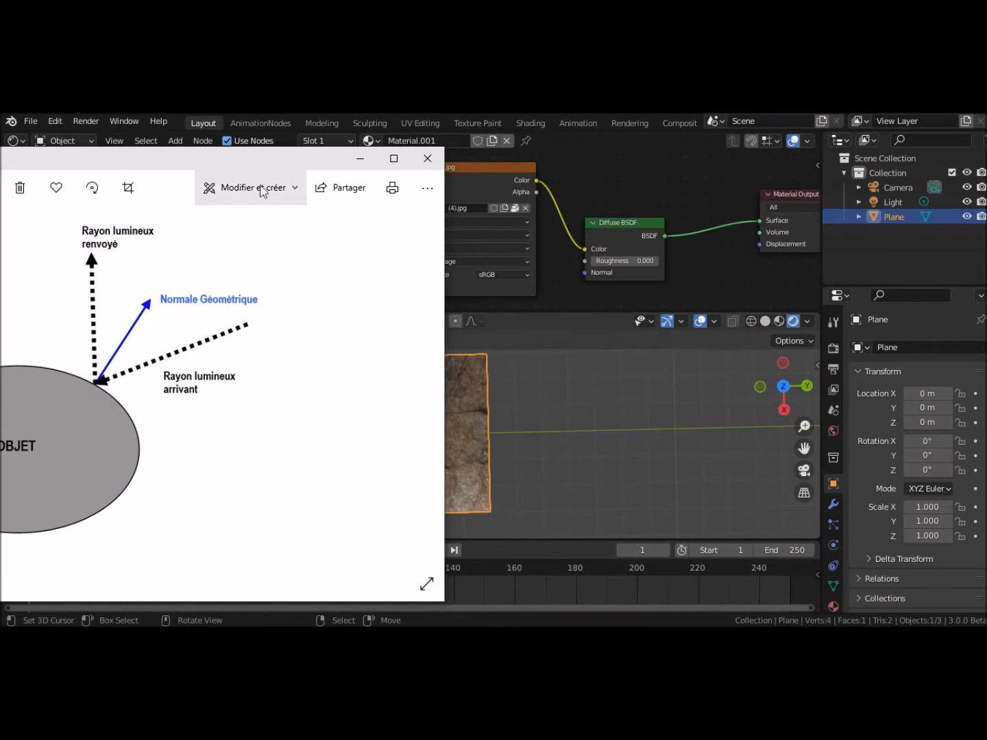
{"action": "left_click_drag", "start_coordinate": [205, 163], "coordinate": [761, 145]}
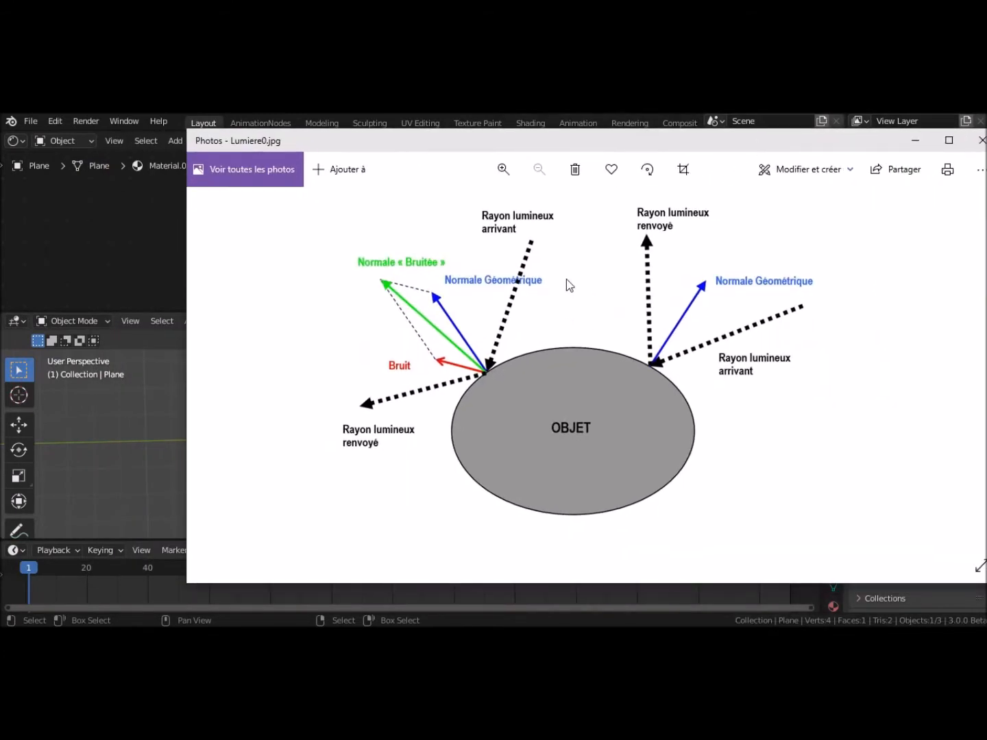
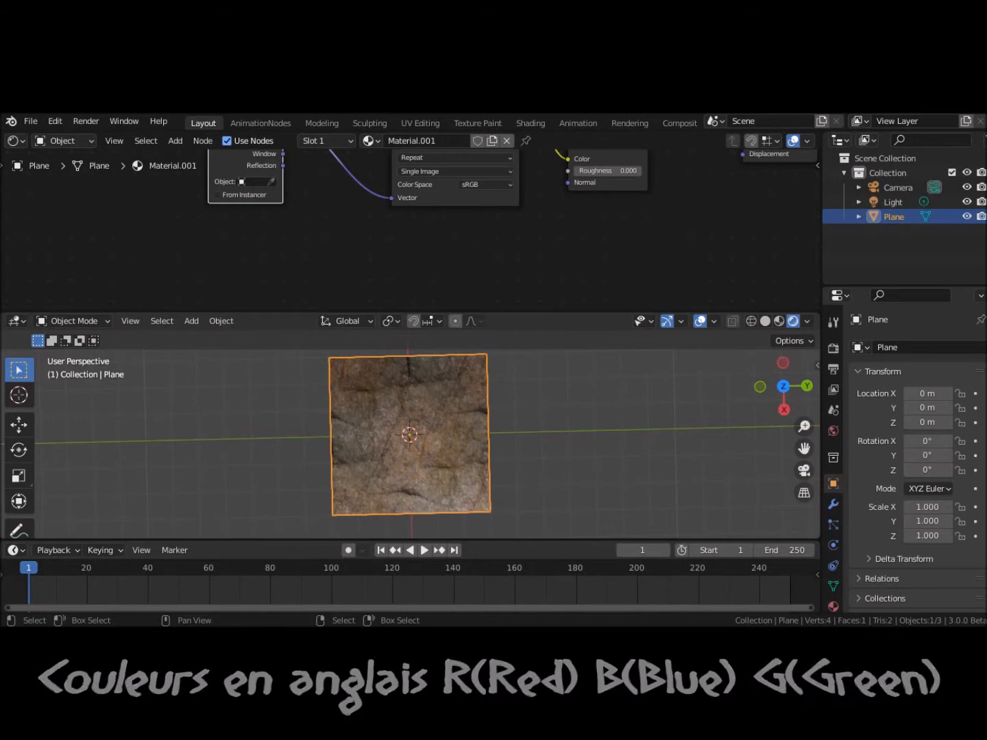
Step: Bring in the file explorer's Complements folder and import Roc (4)_hn.jpg into the node editor as an image texture node
{"action": "left_click_drag", "start_coordinate": [0, 329], "coordinate": [493, 173]}
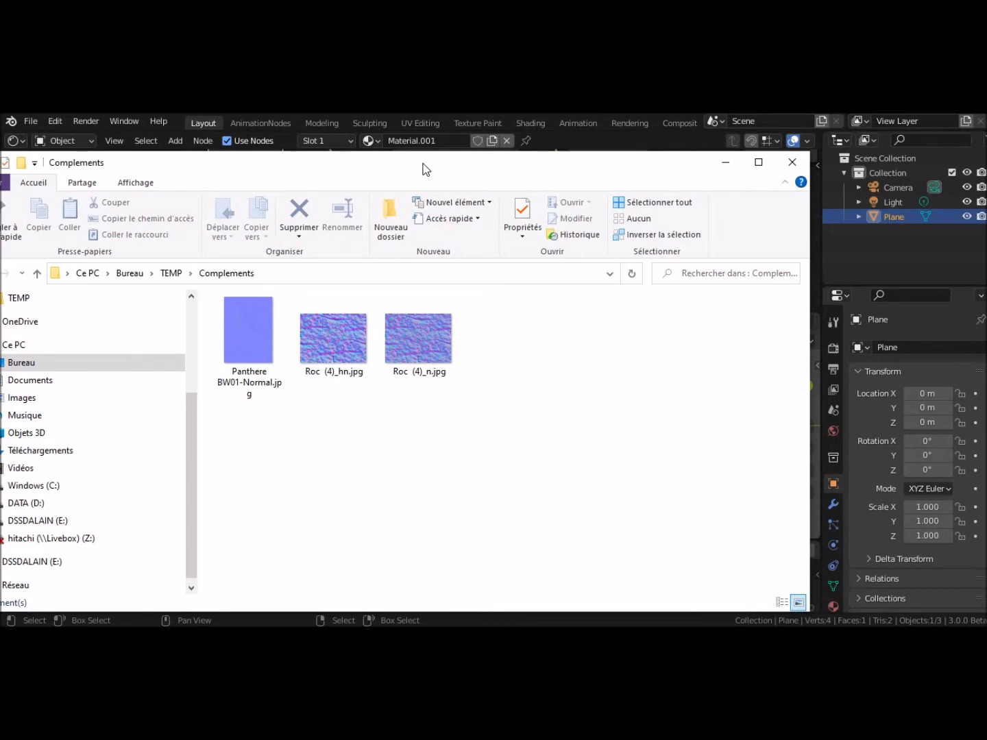
{"action": "left_click_drag", "start_coordinate": [425, 164], "coordinate": [0, 213]}
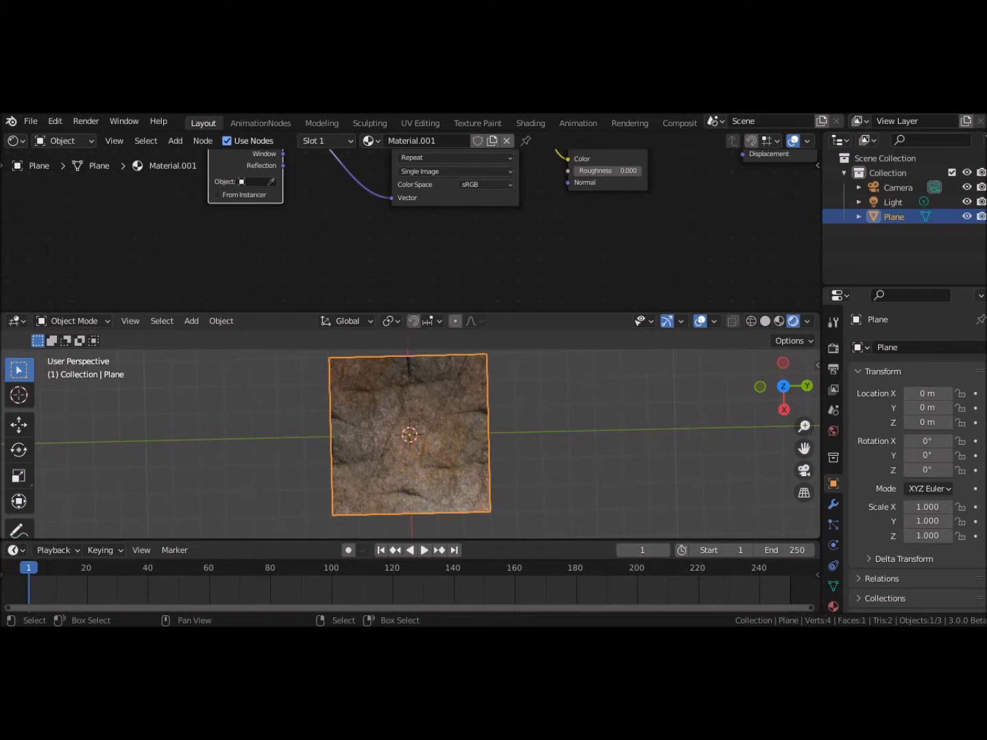
{"action": "left_click_drag", "start_coordinate": [0, 549], "coordinate": [40, 511]}
{"action": "left_click_drag", "start_coordinate": [263, 239], "coordinate": [262, 239]}
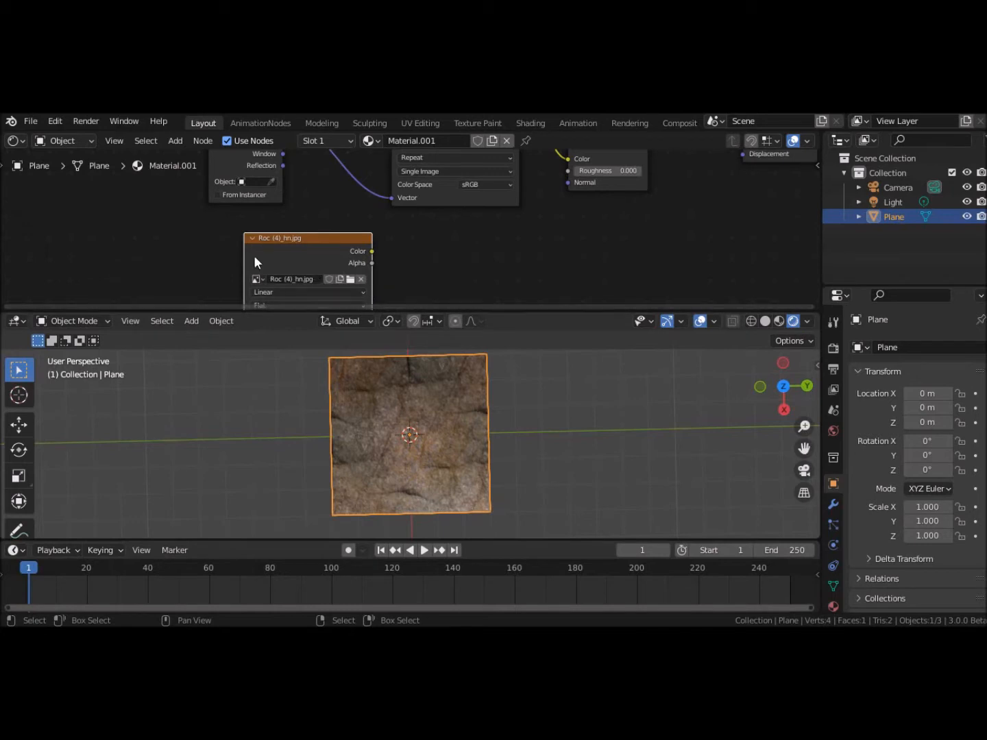
{"action": "left_click_drag", "start_coordinate": [0, 255], "coordinate": [0, 184]}
{"action": "left_click_drag", "start_coordinate": [307, 237], "coordinate": [222, 231]}
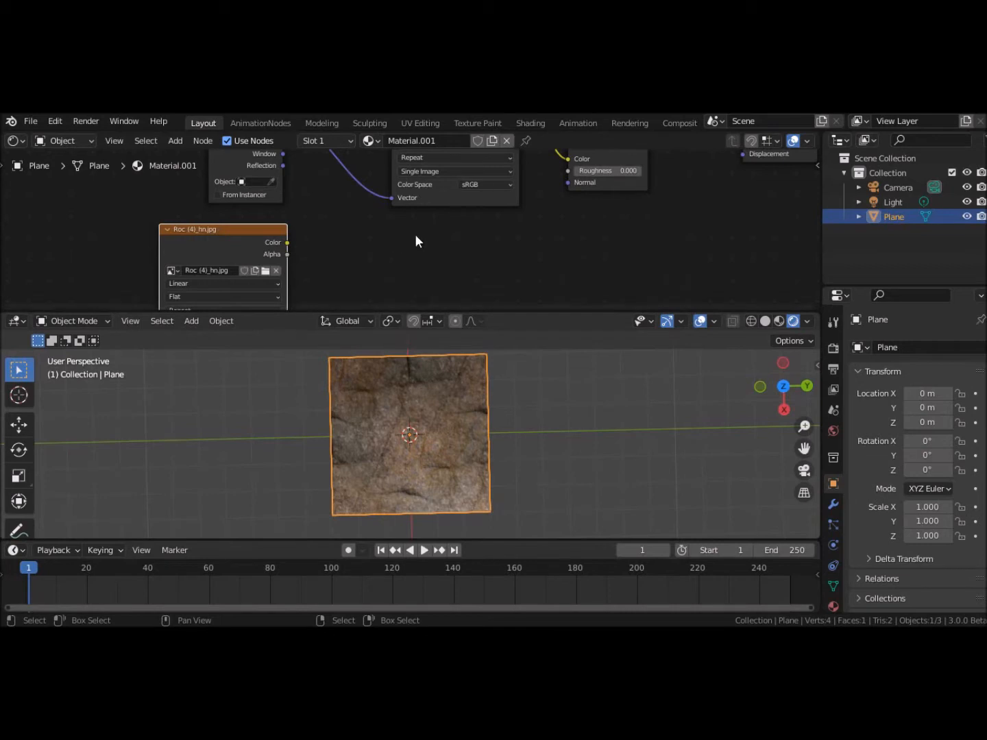
Step: Place the Roc (4)_hn.jpg node under the Roc (4).jpg node and connect the Texture Coordinate's UV output to its Vector
{"action": "scroll", "coordinate": [403, 253], "scroll_direction": "down", "scroll_amount": 3}
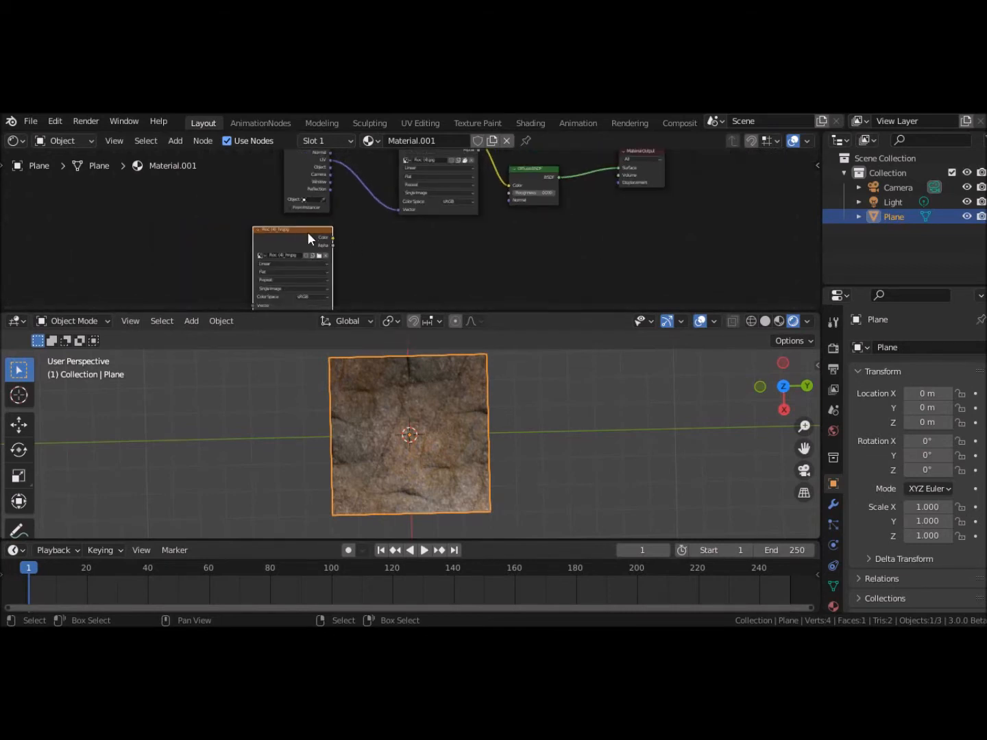
{"action": "left_click_drag", "start_coordinate": [294, 169], "coordinate": [223, 176]}
{"action": "left_click_drag", "start_coordinate": [283, 228], "coordinate": [432, 221]}
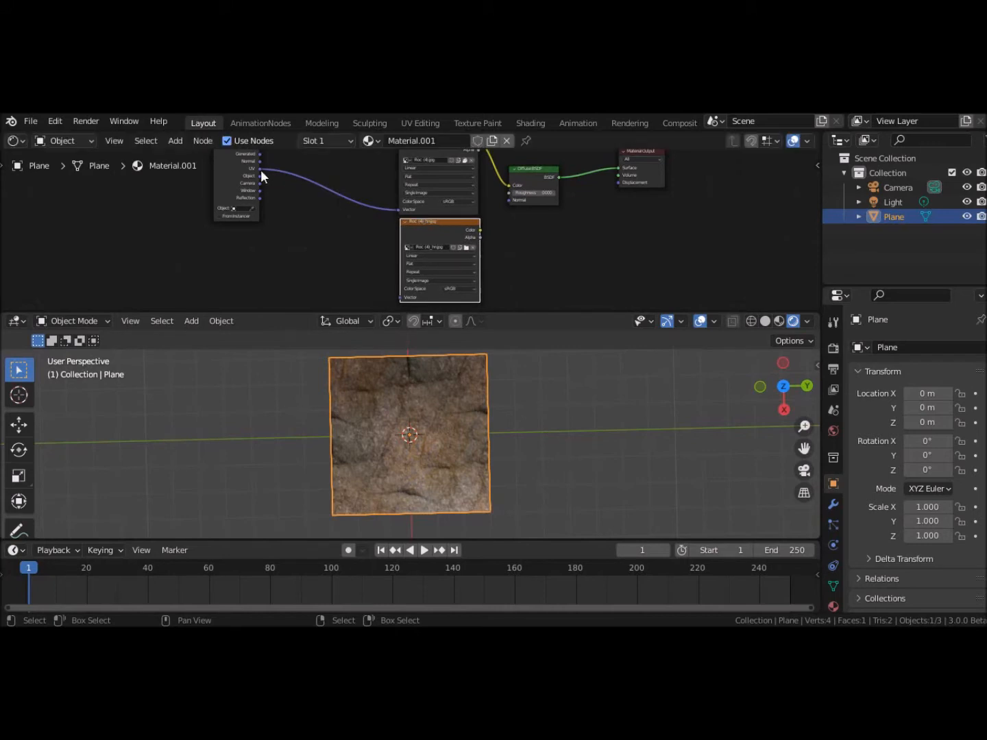
{"action": "left_click_drag", "start_coordinate": [260, 169], "coordinate": [406, 236]}
Step: Move the Diffuse BSDF and Material Output nodes further right to free space after the image texture nodes
{"action": "middle_click_drag", "start_coordinate": [506, 244], "coordinate": [428, 286]}
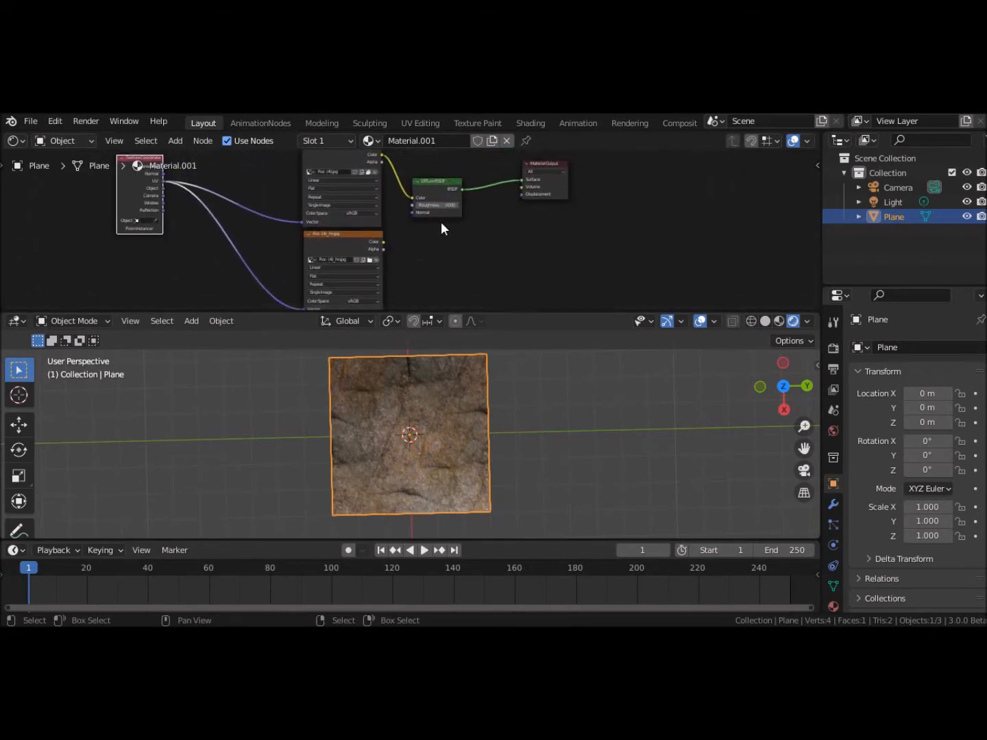
{"action": "left_click_drag", "start_coordinate": [433, 176], "coordinate": [464, 180]}
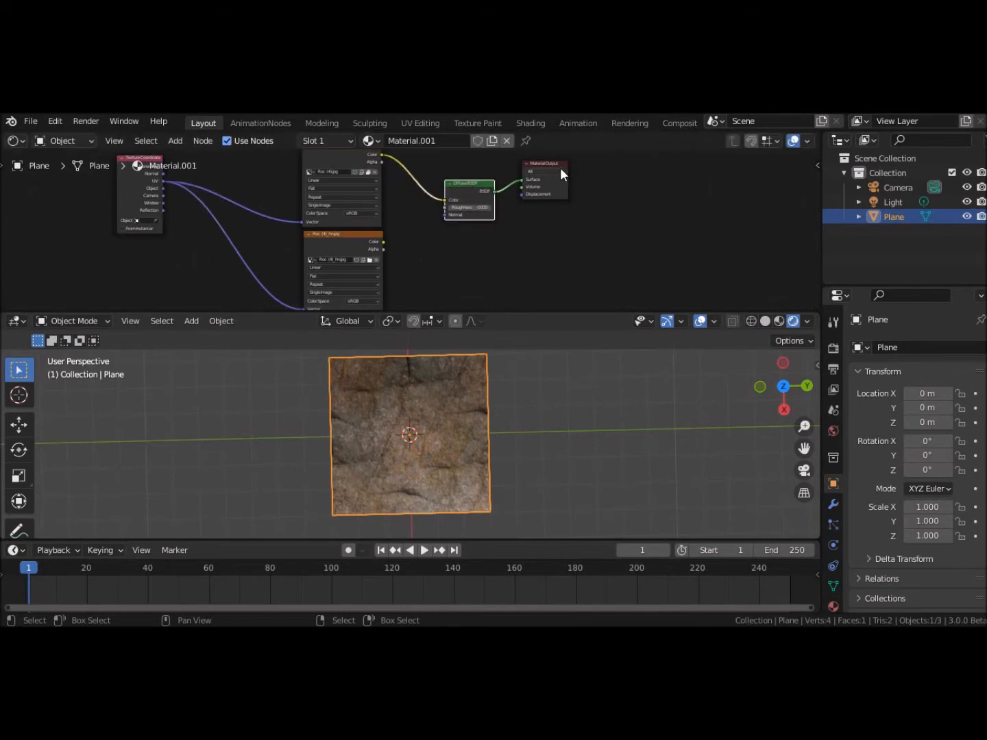
{"action": "left_click_drag", "start_coordinate": [551, 165], "coordinate": [625, 166]}
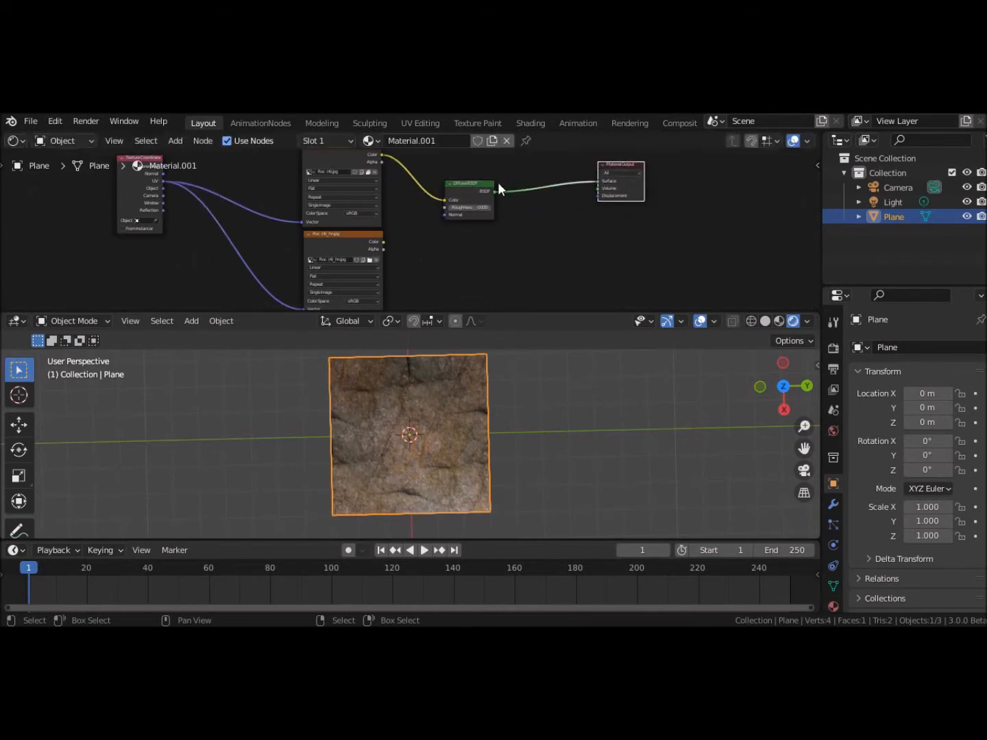
{"action": "left_click_drag", "start_coordinate": [483, 182], "coordinate": [532, 188]}
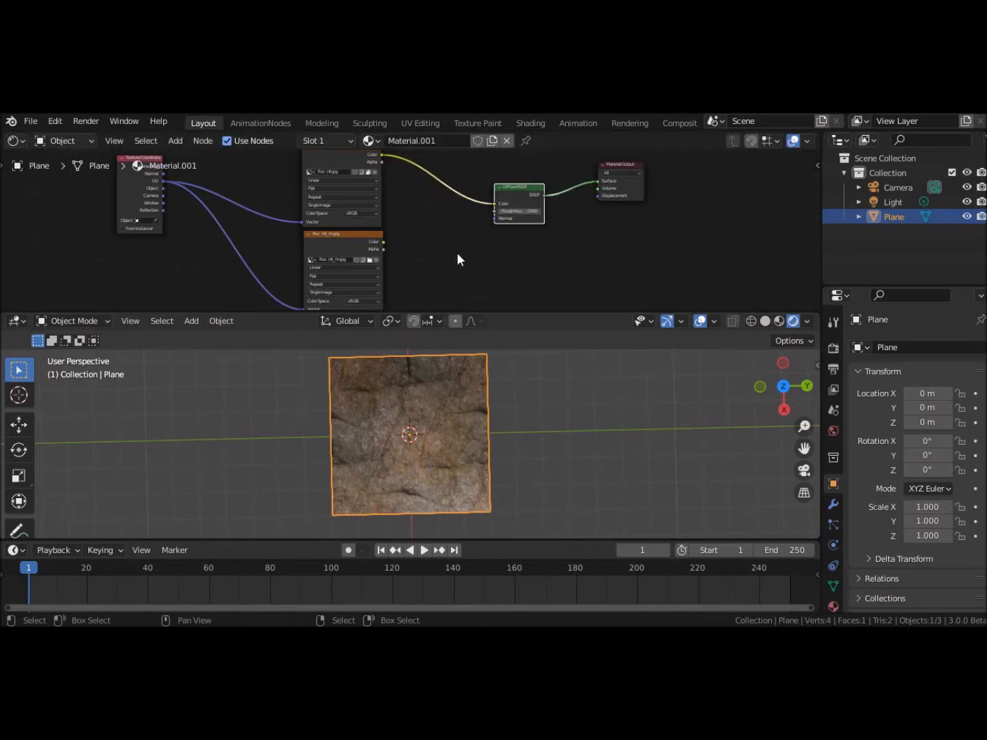
Step: Add a Normal Map node, feed it the Roc (4)_hn.jpg Color output, and connect its Normal output to the Diffuse BSDF's Normal
{"action": "left_click", "coordinate": [425, 299]}
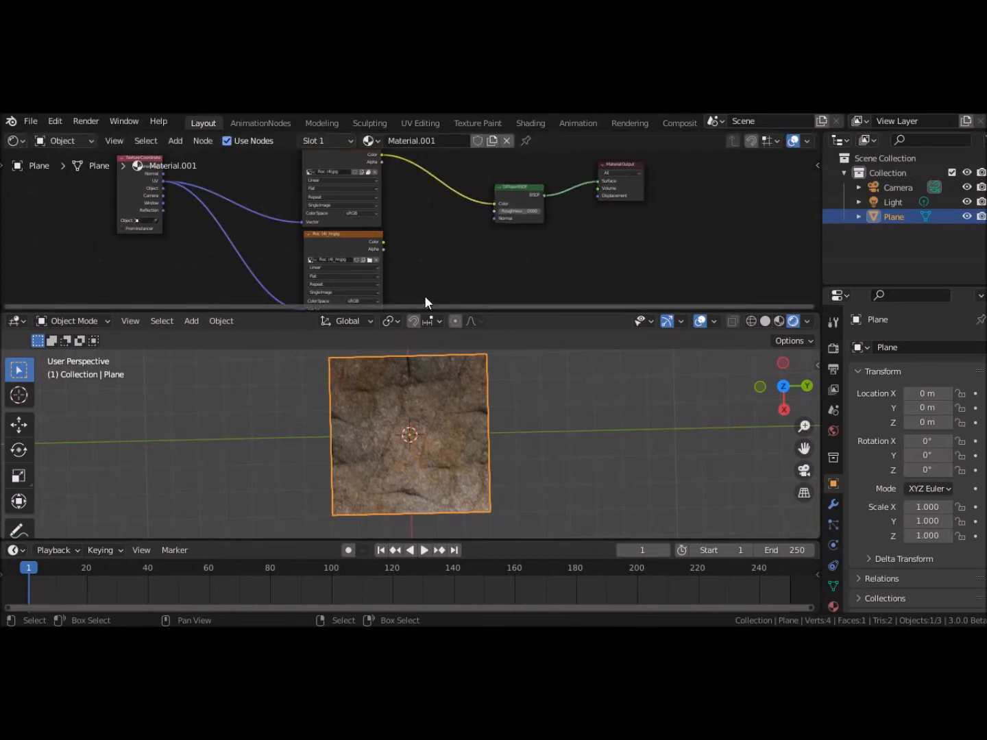
{"action": "key", "text": "shift+a"}
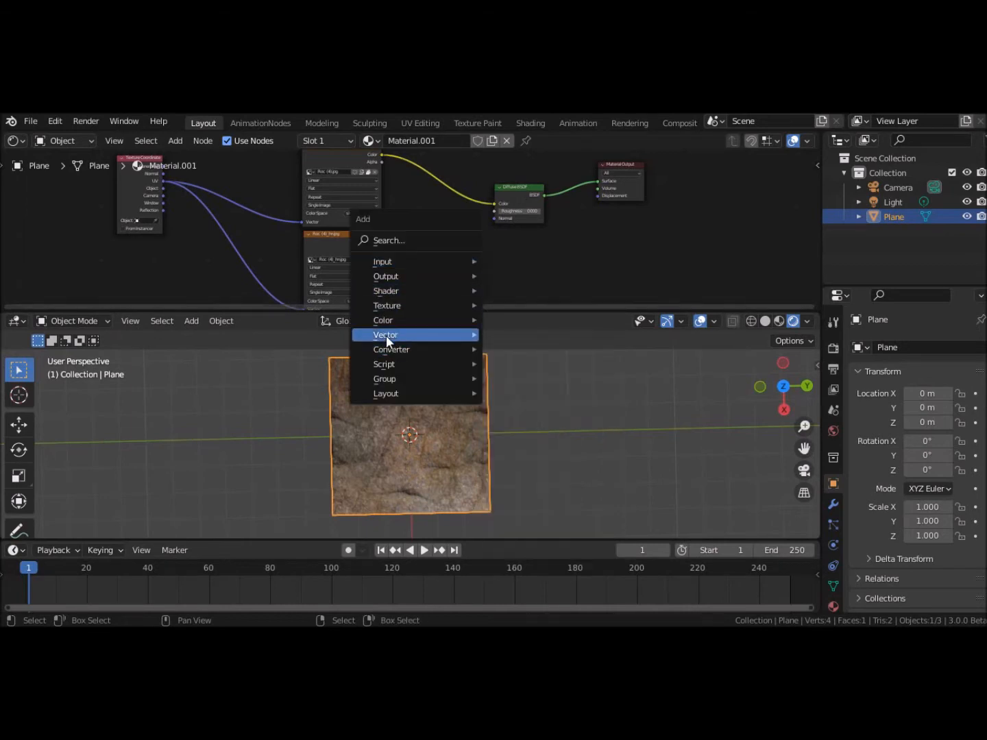
{"action": "mouse_move", "coordinate": [386, 336]}
{"action": "left_click", "coordinate": [514, 391]}
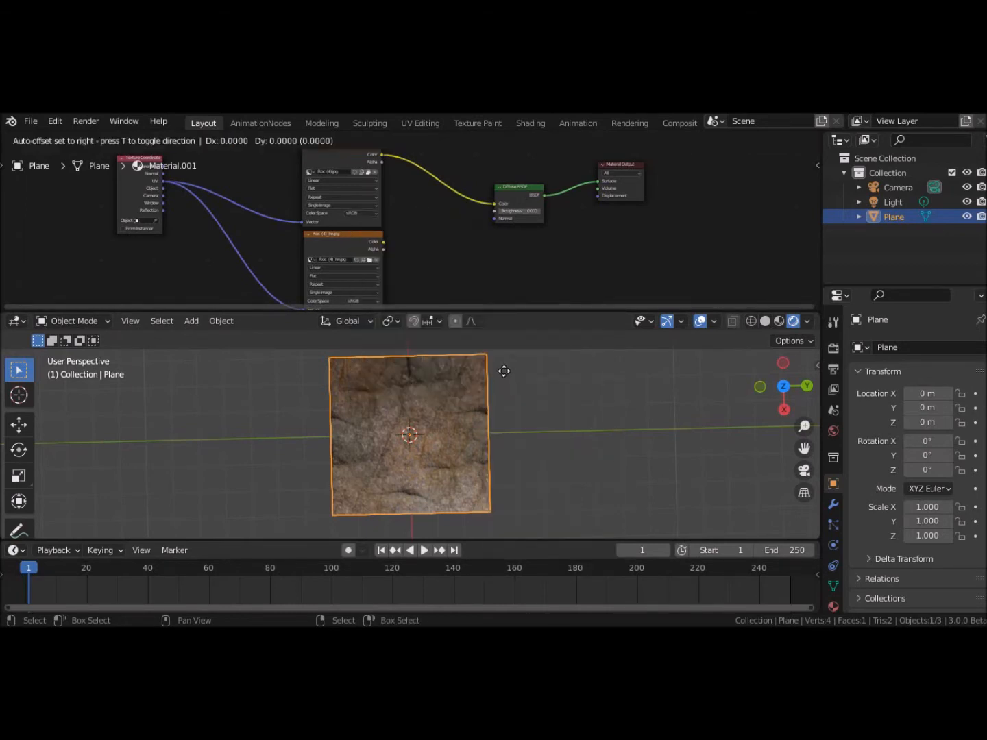
{"action": "left_click", "coordinate": [427, 225]}
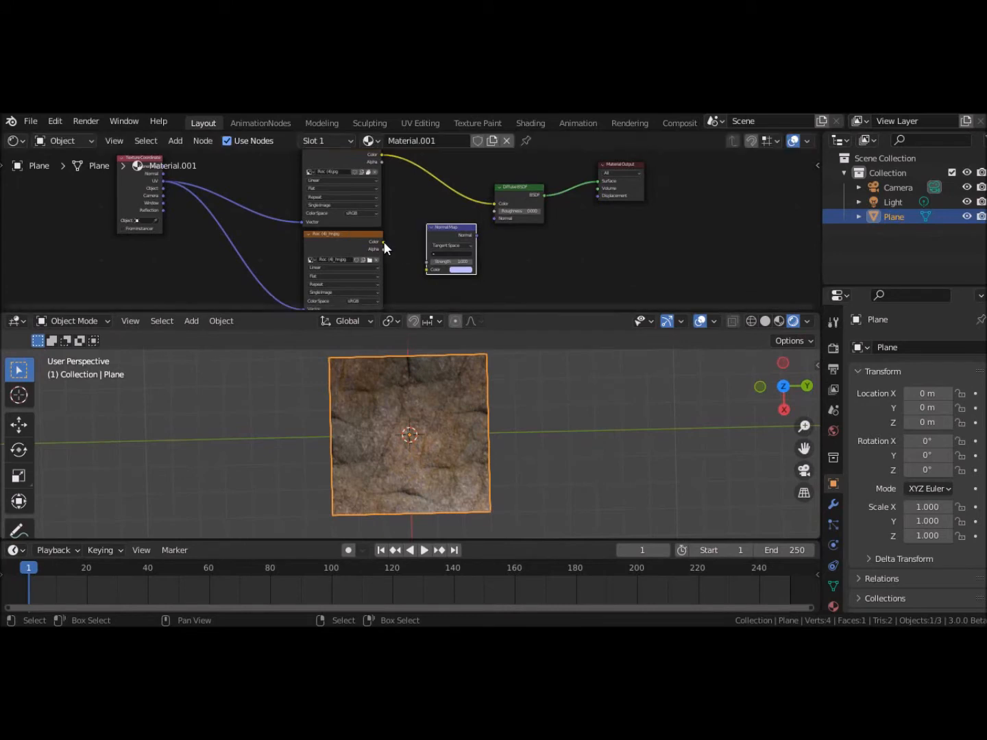
{"action": "left_click_drag", "start_coordinate": [382, 239], "coordinate": [429, 271]}
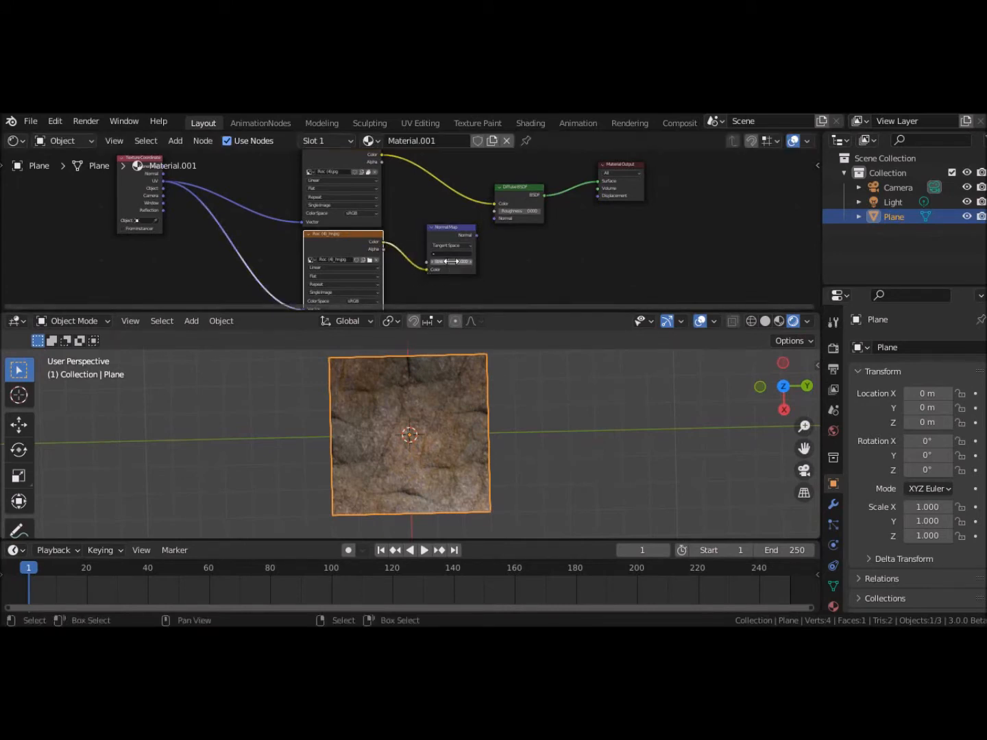
{"action": "left_click_drag", "start_coordinate": [475, 233], "coordinate": [497, 219]}
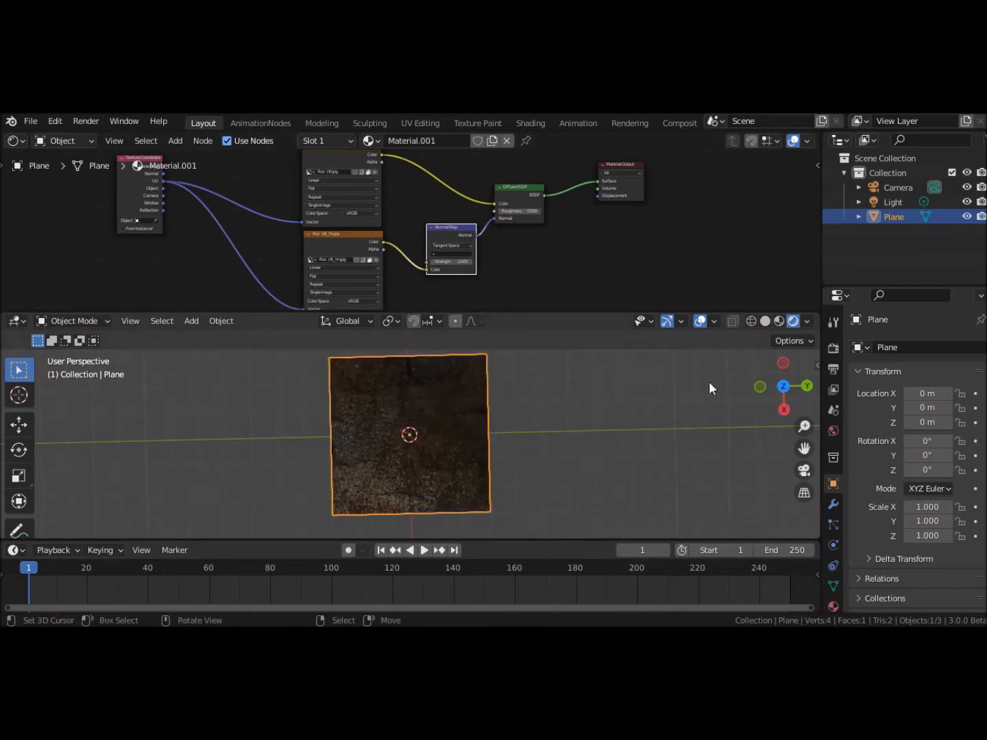
Step: Change the scene's Light to a Sun light and set its strength to 5
{"action": "left_click", "coordinate": [885, 201]}
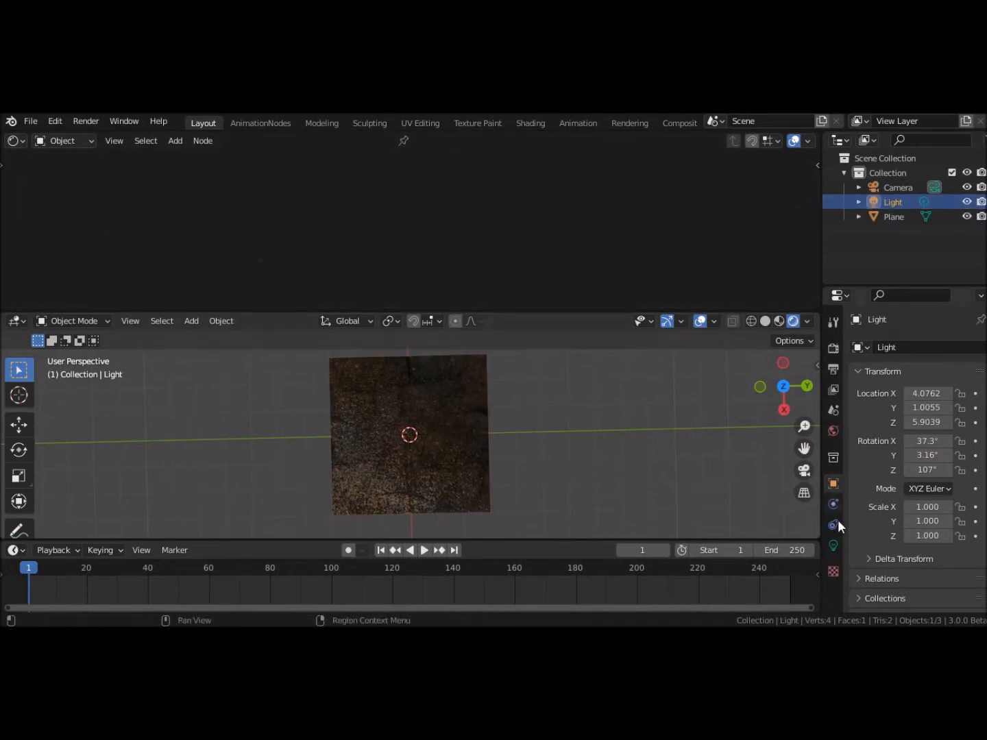
{"action": "left_click", "coordinate": [834, 545]}
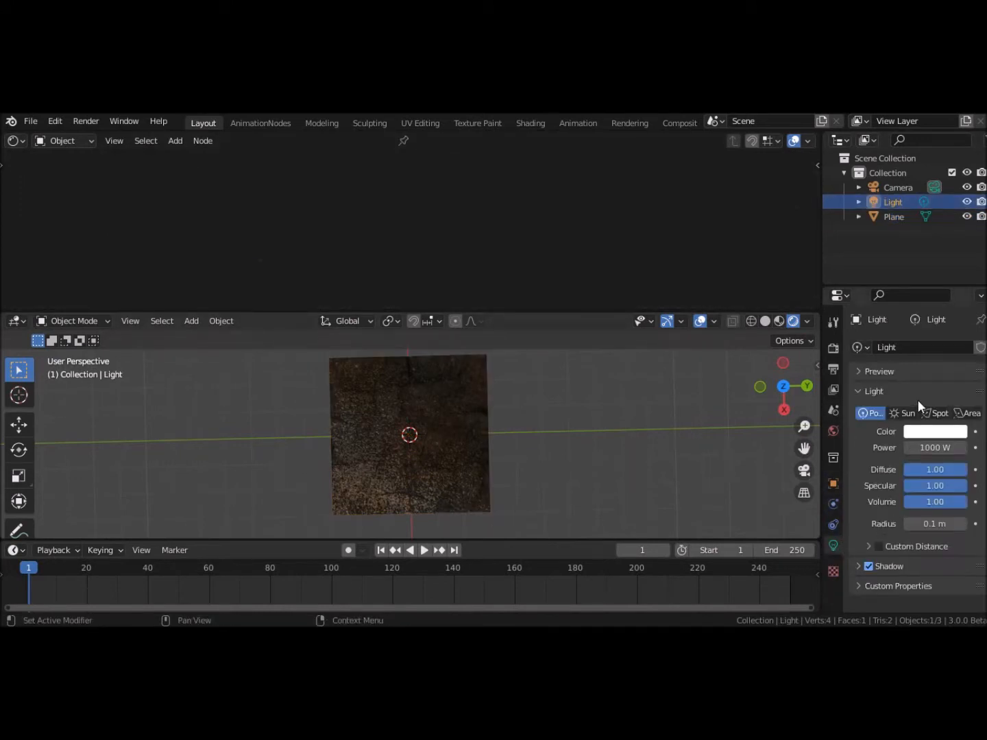
{"action": "left_click", "coordinate": [909, 415]}
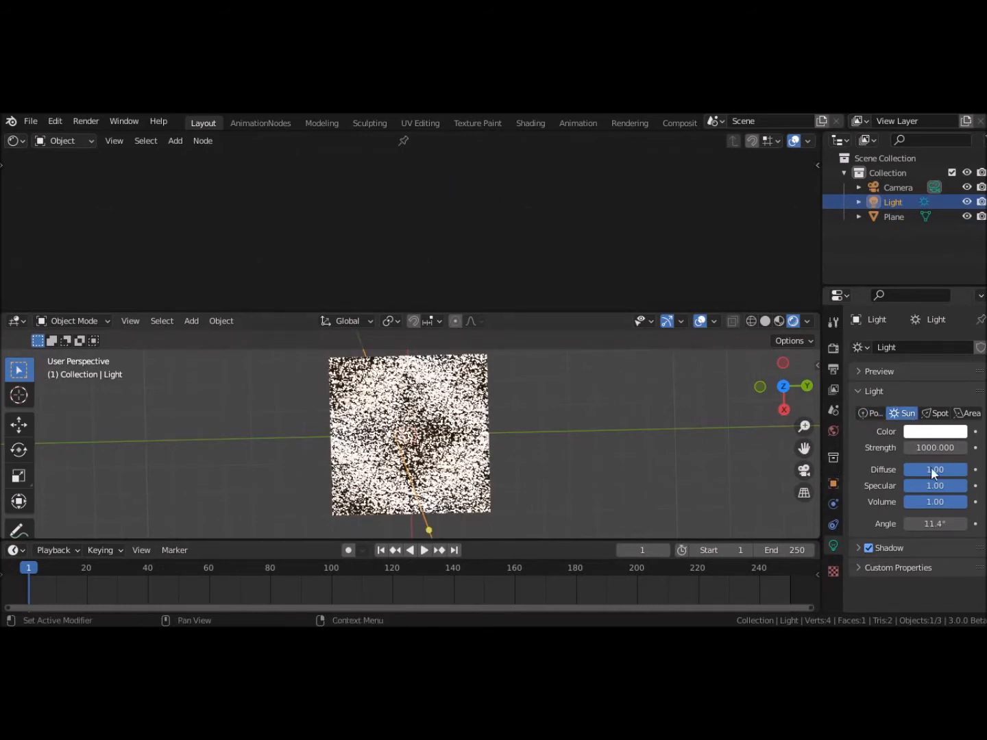
{"action": "left_click_drag", "start_coordinate": [935, 447], "coordinate": [927, 447]}
{"action": "left_click", "coordinate": [923, 447]}
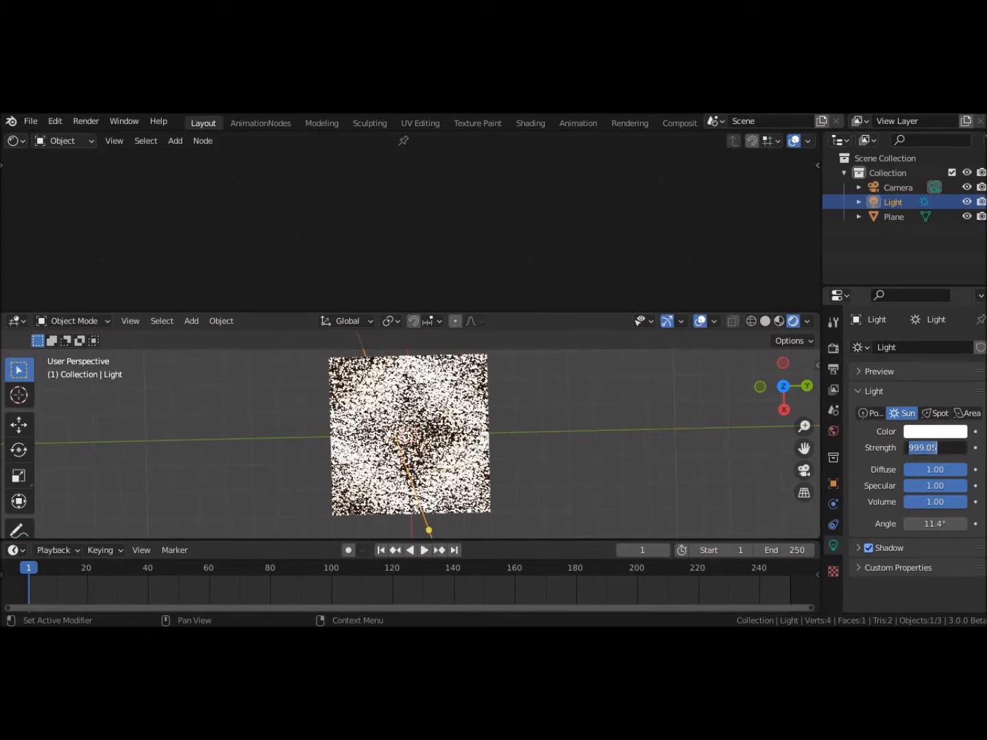
{"action": "type", "text": "1"}
{"action": "key", "text": "Return"}
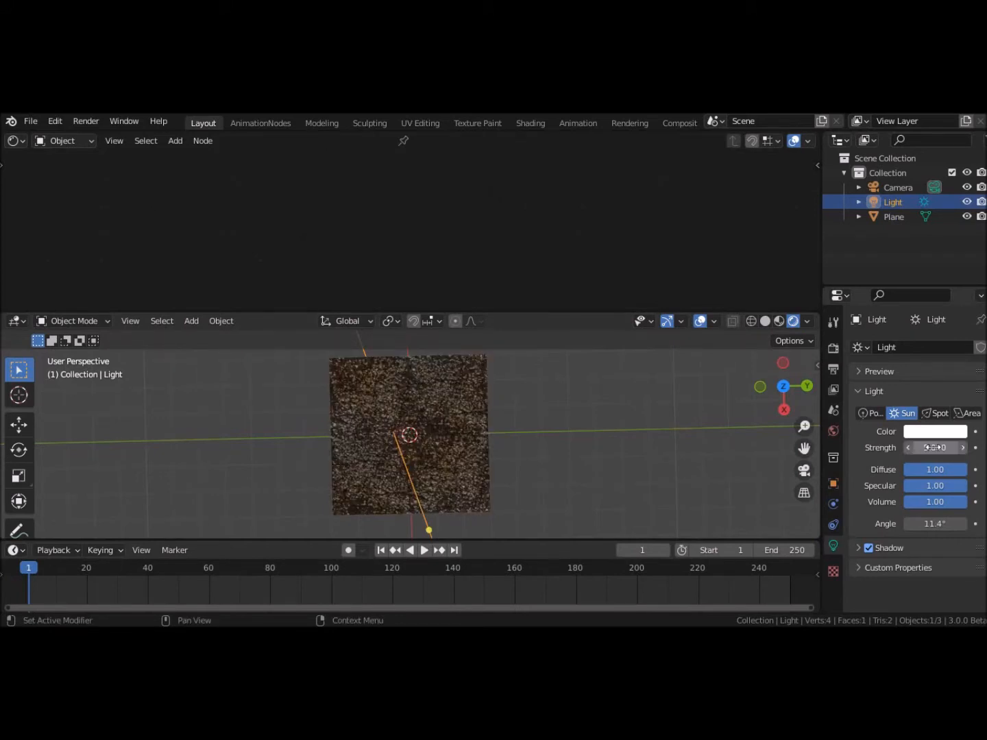
Step: Select the rock-textured plane, enlarge the 3D viewport area, and lower its Normal Map node's strength by two increments
{"action": "scroll", "coordinate": [586, 478], "scroll_direction": "up", "scroll_amount": 1}
{"action": "scroll", "coordinate": [585, 478], "scroll_direction": "up", "scroll_amount": 1}
{"action": "scroll", "coordinate": [584, 477], "scroll_direction": "up", "scroll_amount": 1}
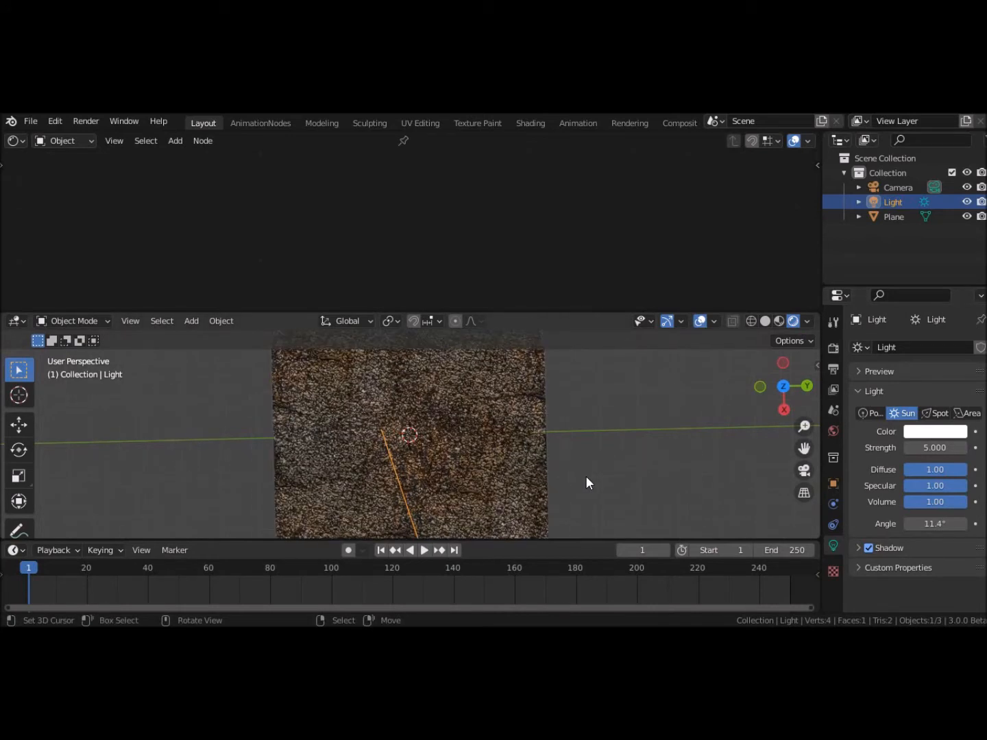
{"action": "left_click", "coordinate": [484, 466]}
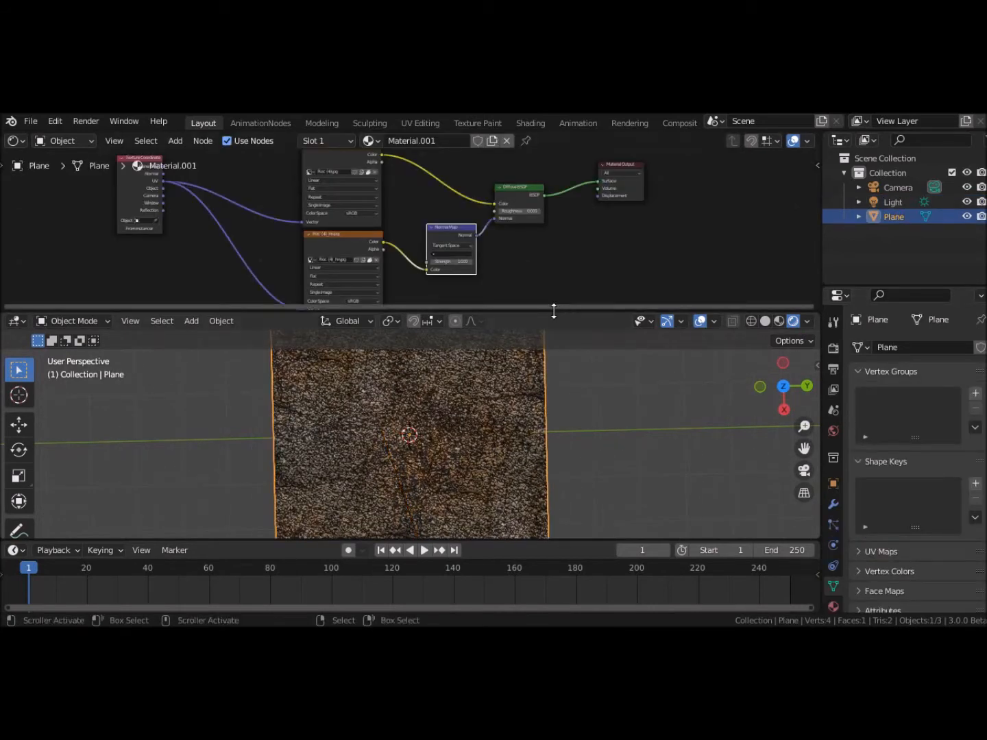
{"action": "left_click_drag", "start_coordinate": [552, 310], "coordinate": [527, 264]}
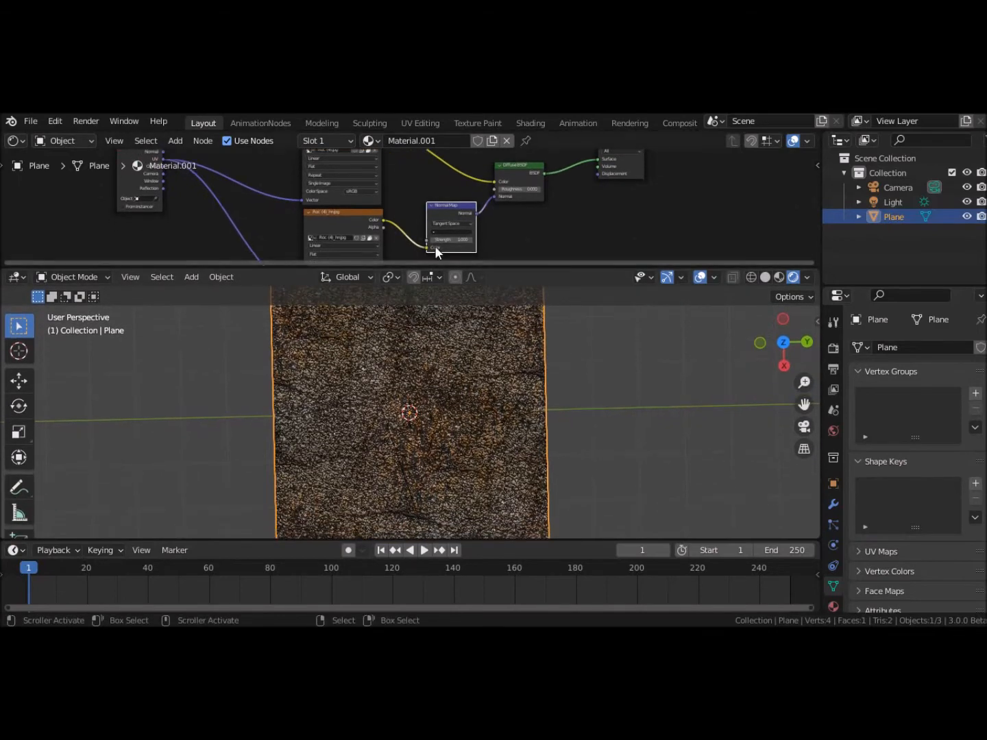
{"action": "left_click", "coordinate": [433, 240]}
{"action": "left_click", "coordinate": [432, 239]}
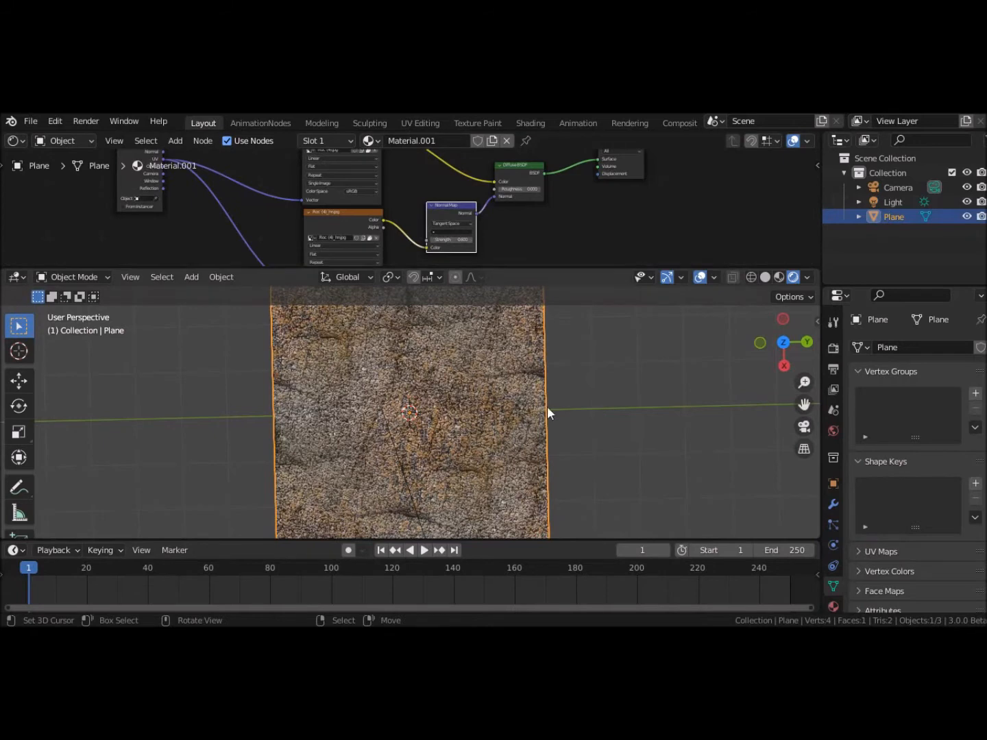
Step: Disconnect the Normal Map from the Diffuse BSDF's Normal input to compare the relief, and reconnect the same link
{"action": "scroll", "coordinate": [623, 416], "scroll_direction": "down", "scroll_amount": 2}
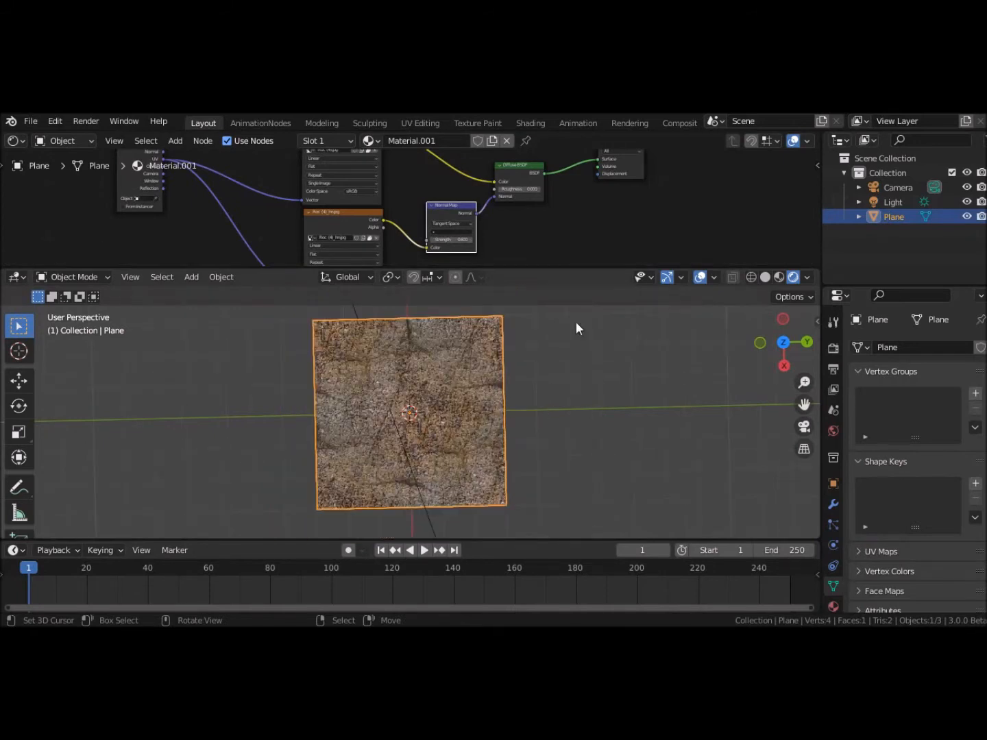
{"action": "left_click_drag", "start_coordinate": [493, 196], "coordinate": [493, 216]}
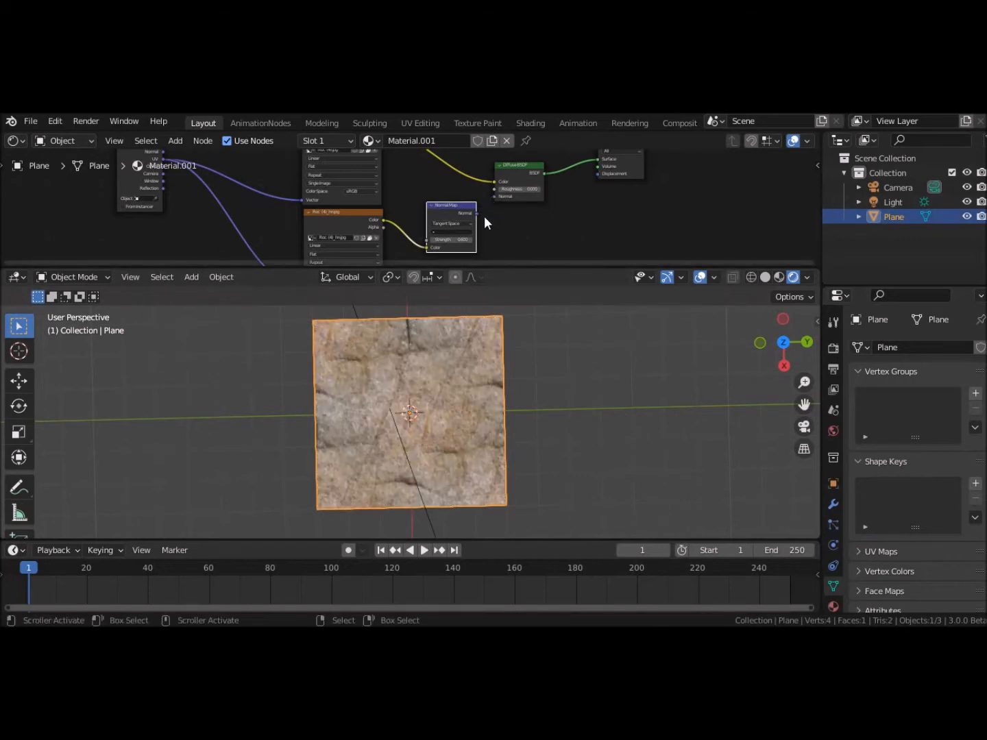
{"action": "left_click_drag", "start_coordinate": [476, 213], "coordinate": [497, 198]}
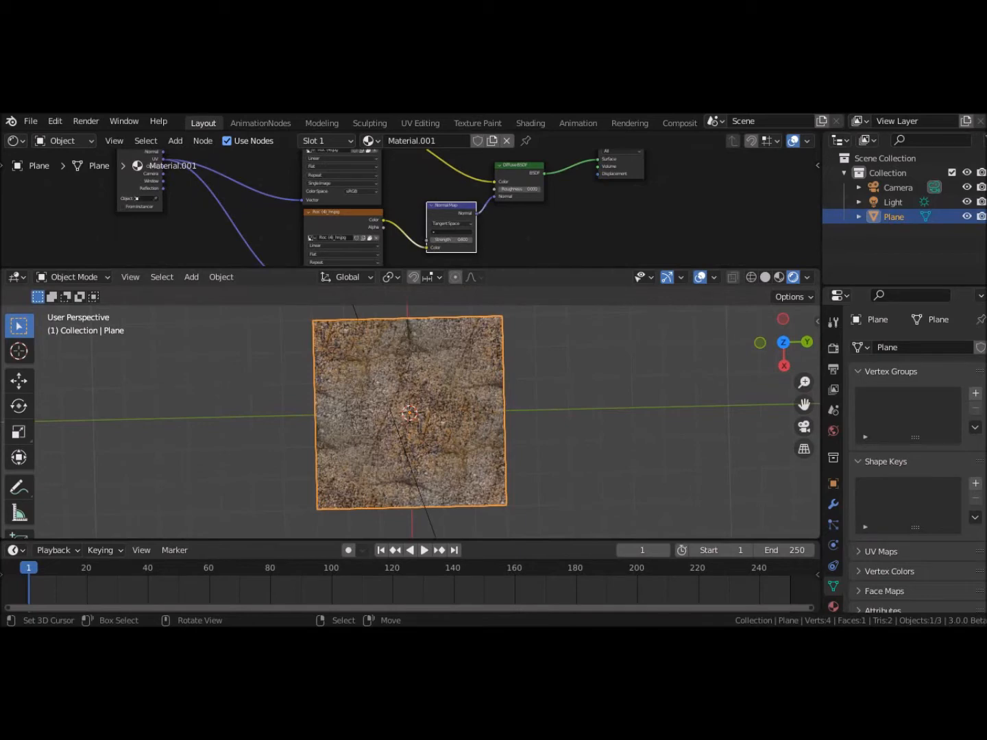
Step: Examine the Lumiere0.jpg light-ray diagram and the normal map images in the Complements folder, and move their windows away
{"action": "left_click_drag", "start_coordinate": [0, 198], "coordinate": [774, 126]}
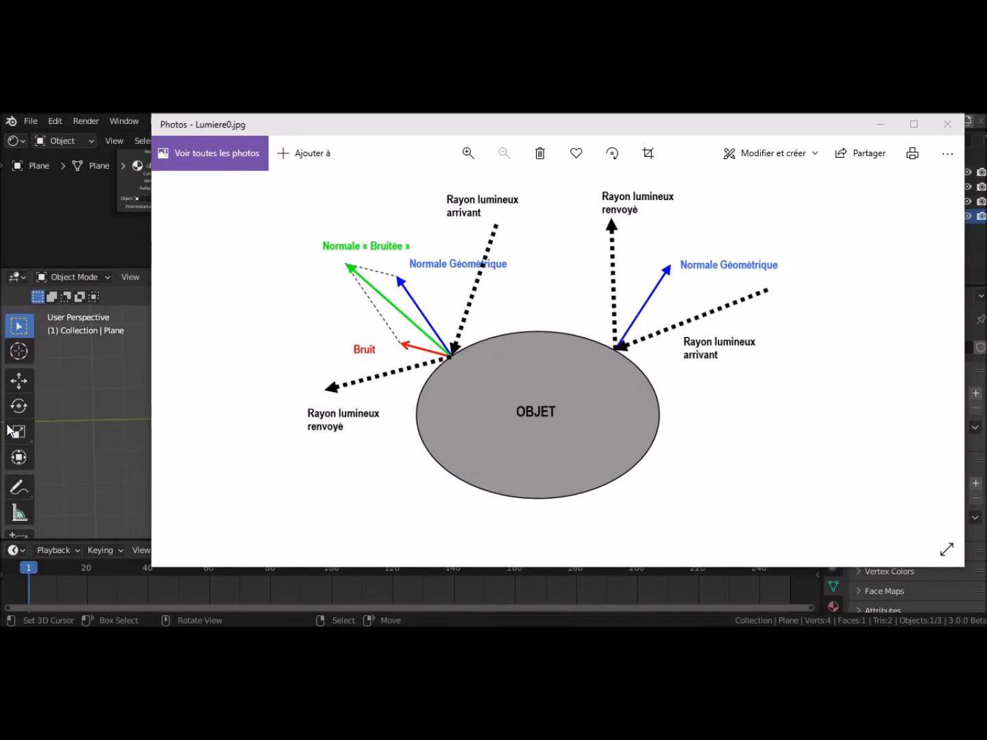
{"action": "left_click_drag", "start_coordinate": [404, 620], "coordinate": [595, 425]}
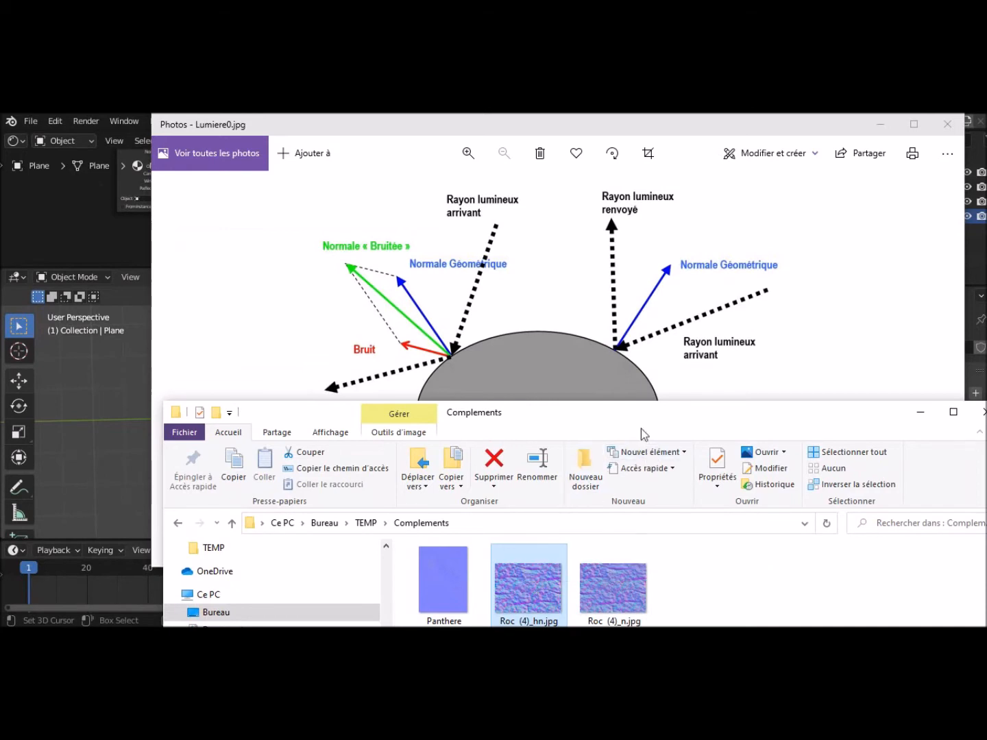
{"action": "left_click_drag", "start_coordinate": [625, 420], "coordinate": [0, 267]}
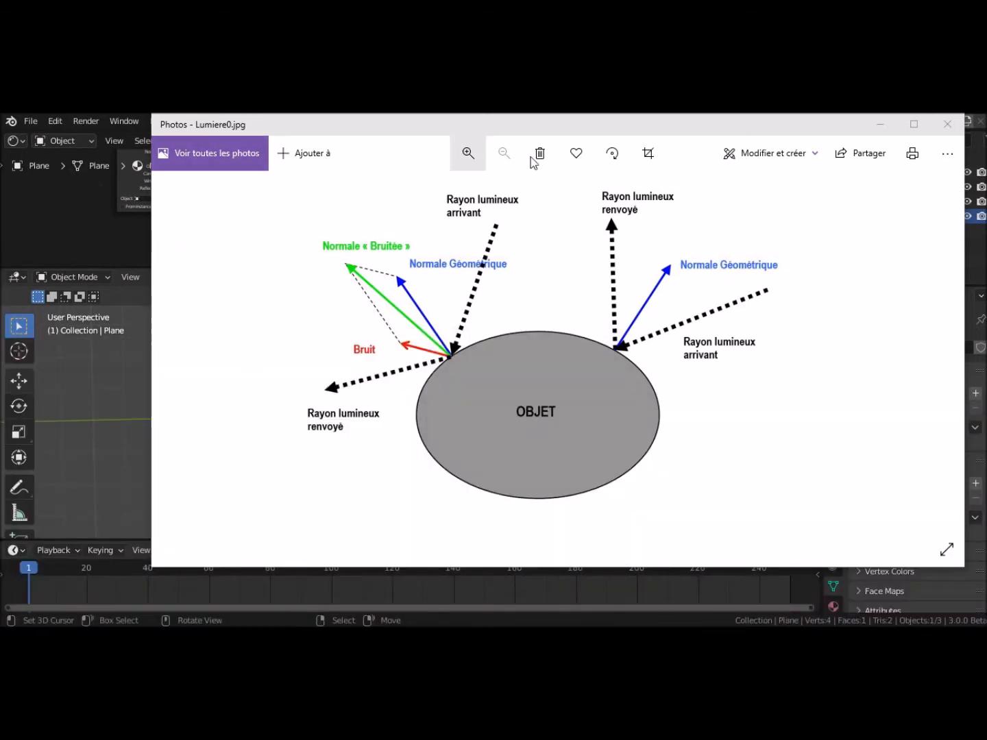
{"action": "left_click_drag", "start_coordinate": [733, 124], "coordinate": [0, 171]}
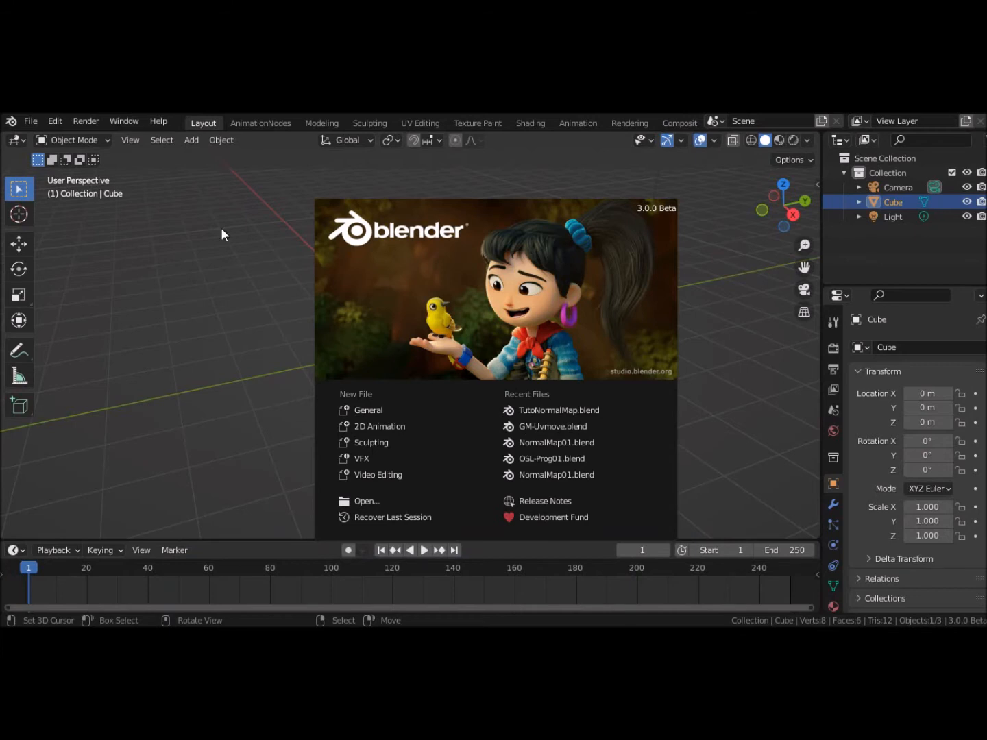
Step: Dismiss the splash screen and open the recent file TutoNormalMap.blend
{"action": "left_click", "coordinate": [30, 123]}
{"action": "left_click", "coordinate": [30, 123]}
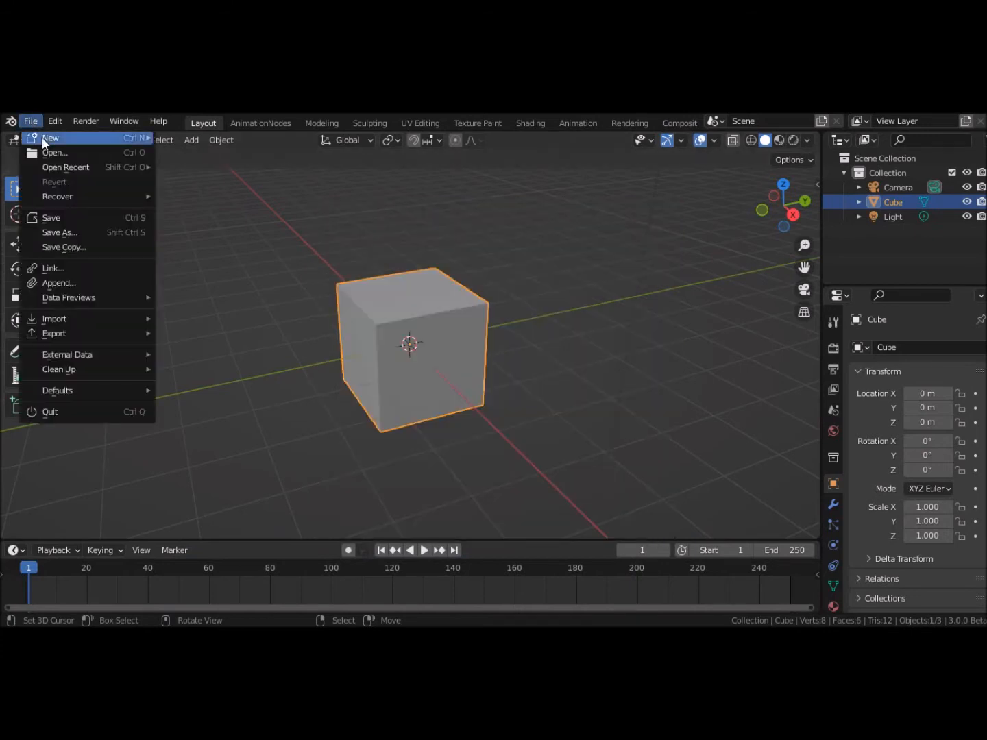
{"action": "mouse_move", "coordinate": [50, 165]}
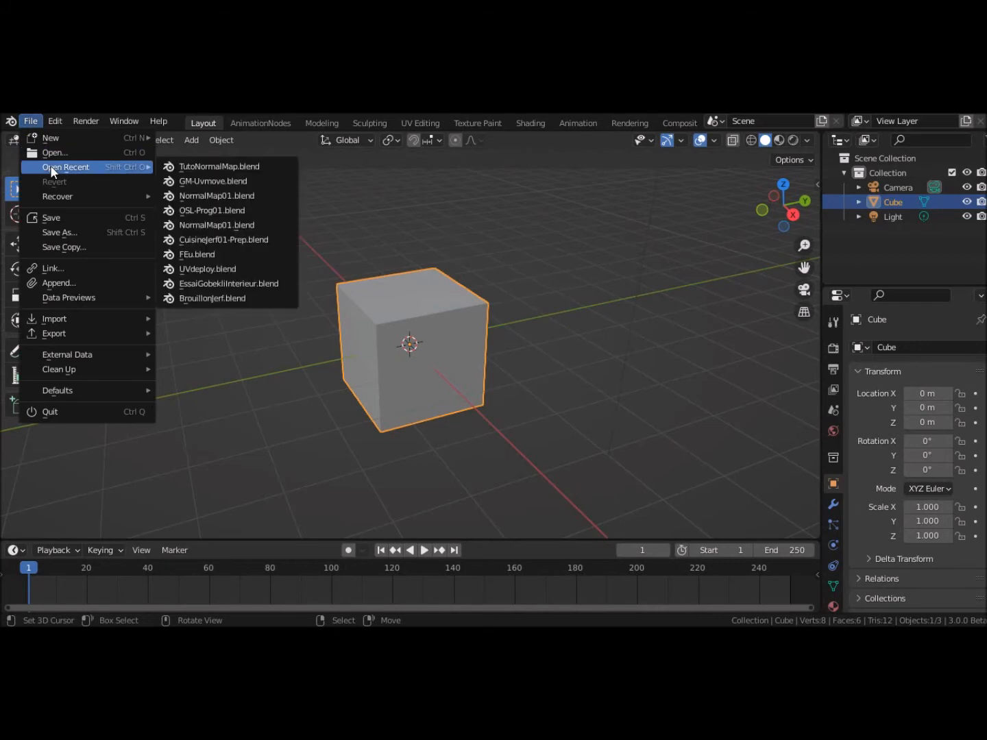
{"action": "left_click", "coordinate": [197, 166]}
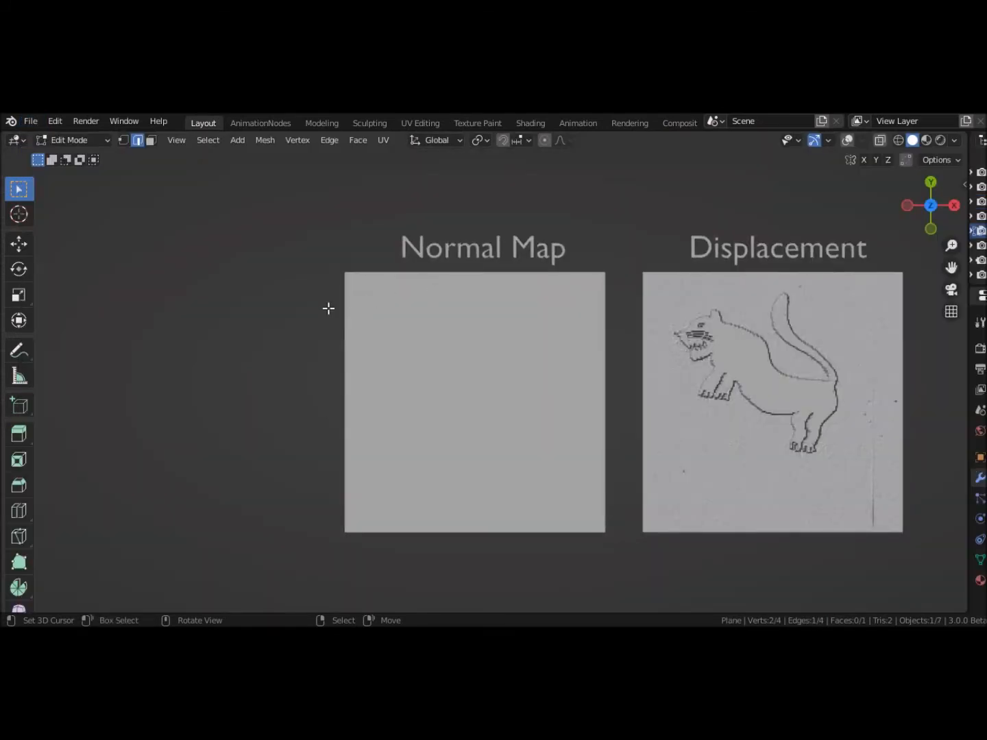
Step: Deselect the Normal Map plane's mesh, return it to Object Mode, and turn on the viewport overlays
{"action": "middle_click_drag", "start_coordinate": [273, 338], "coordinate": [131, 335], "text": "shift"}
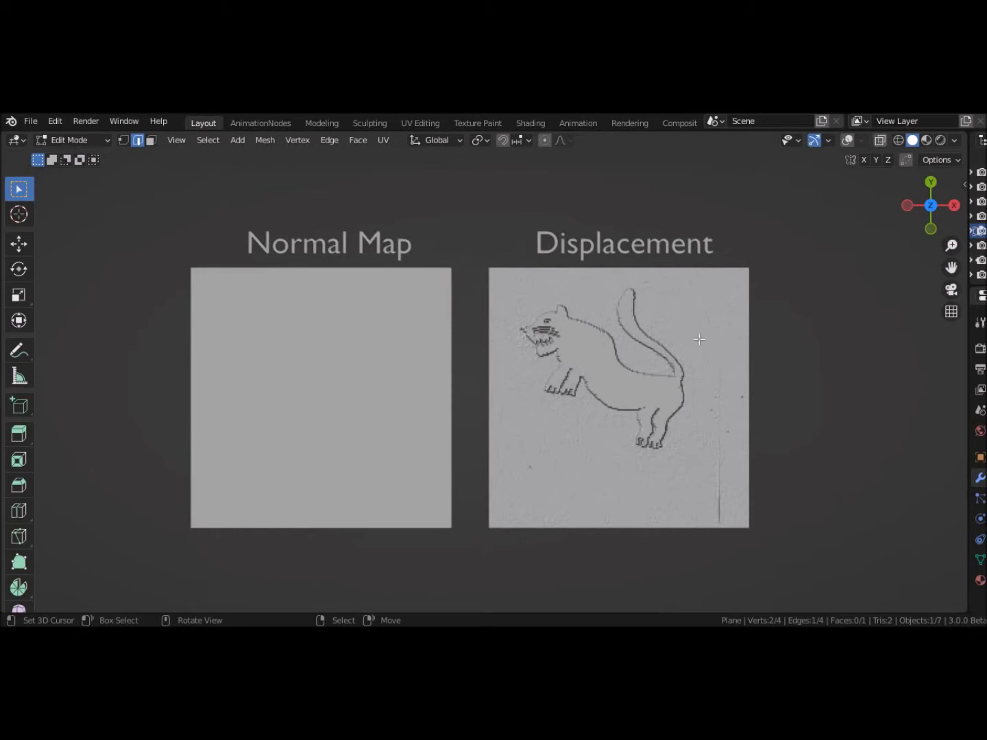
{"action": "key", "text": "alt+a"}
{"action": "key", "text": "Tab"}
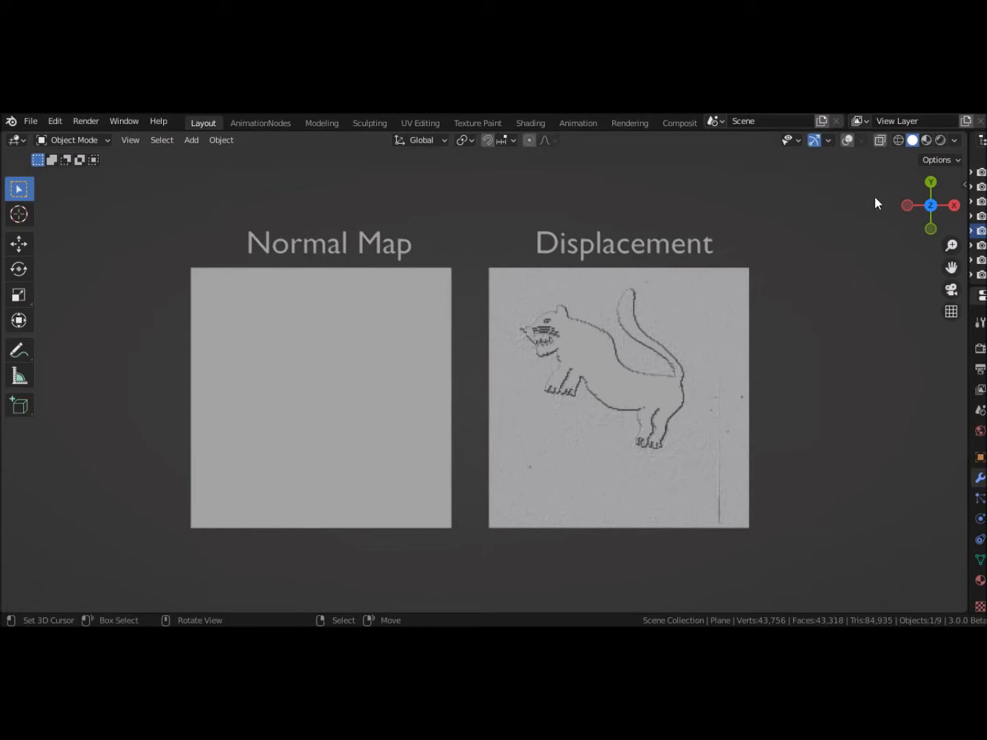
{"action": "left_click", "coordinate": [847, 141]}
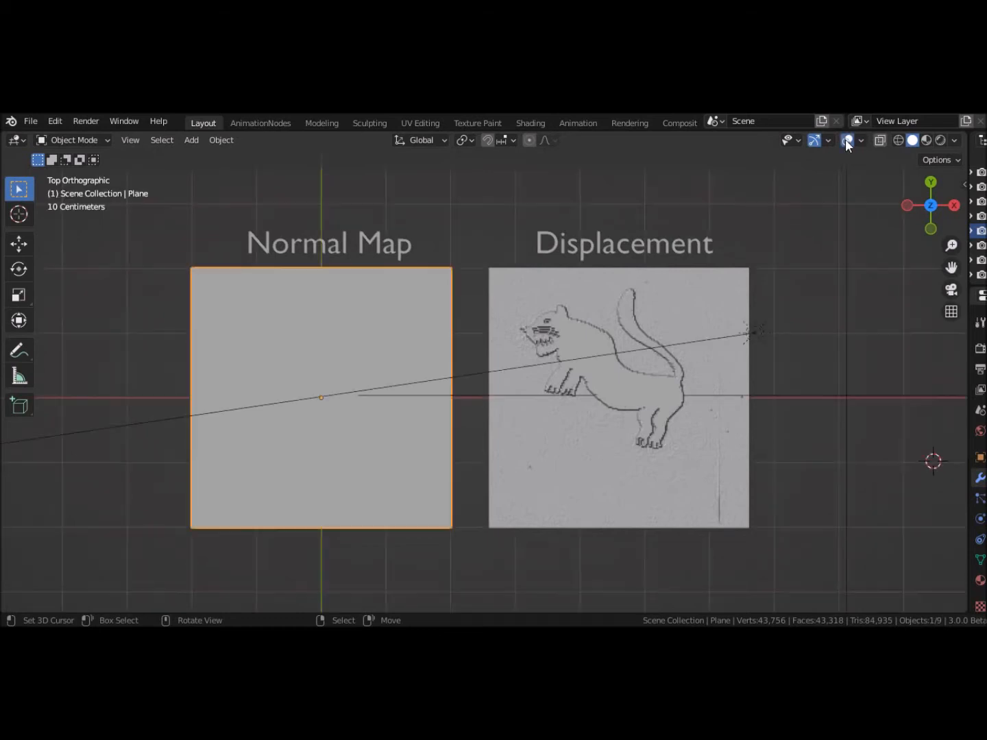
Step: Inspect the Displacement plane's mesh density in Edit Mode and return to Object Mode
{"action": "left_click", "coordinate": [657, 310]}
{"action": "key", "text": "Tab"}
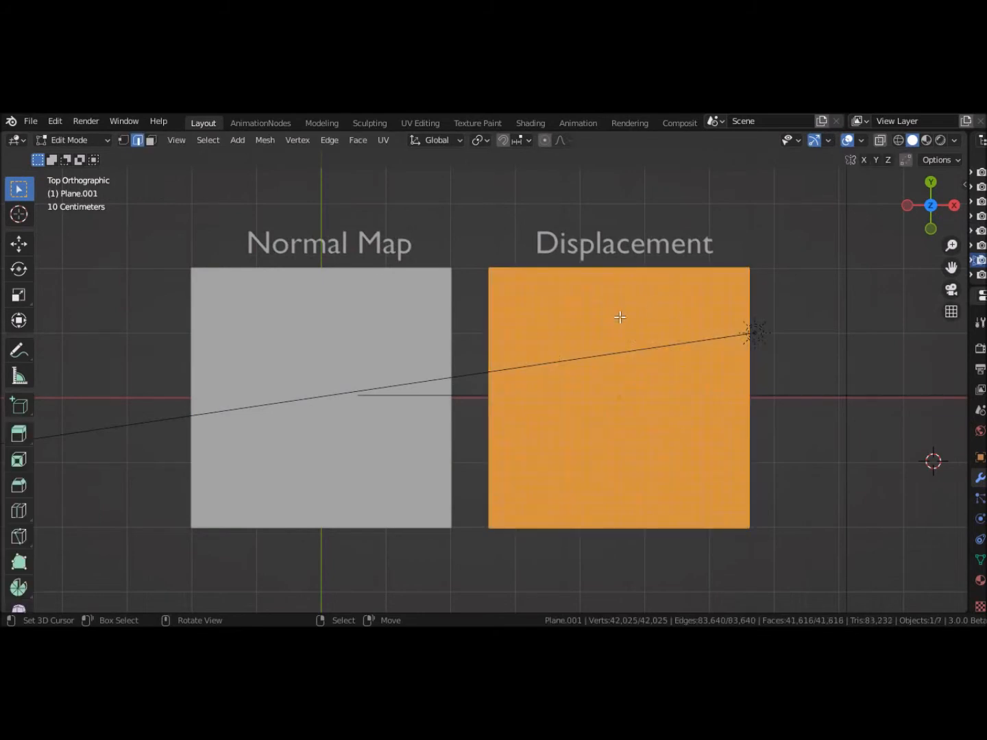
{"action": "scroll", "coordinate": [631, 369], "scroll_direction": "up", "scroll_amount": 1}
{"action": "scroll", "coordinate": [631, 368], "scroll_direction": "up", "scroll_amount": 3}
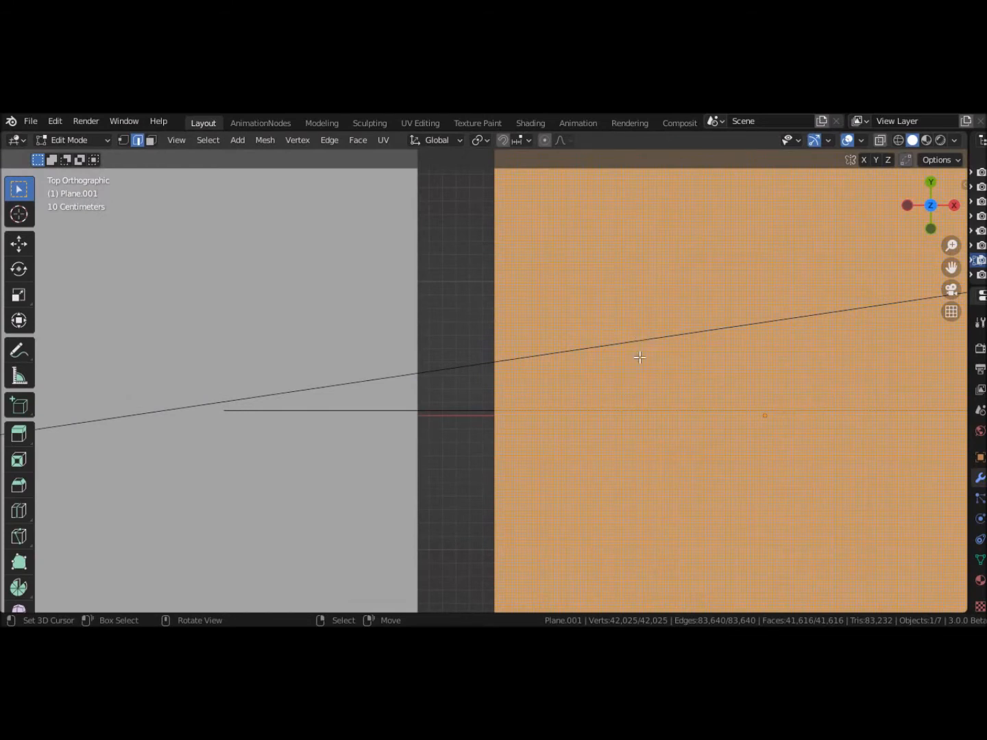
{"action": "scroll", "coordinate": [639, 356], "scroll_direction": "down", "scroll_amount": 3}
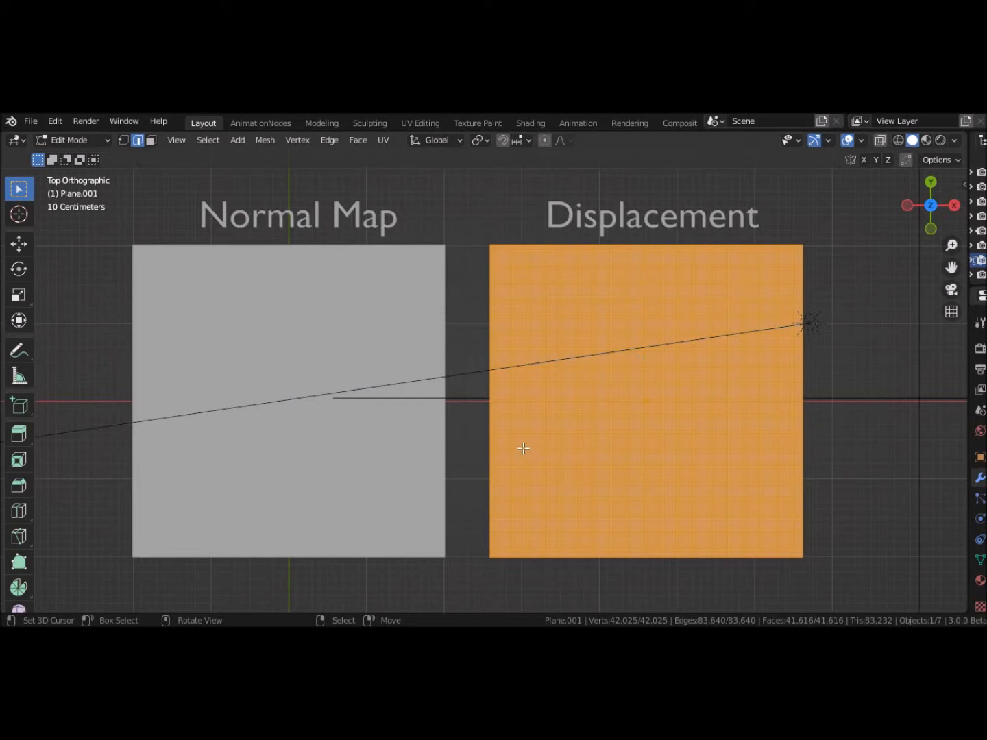
{"action": "left_click", "coordinate": [68, 140]}
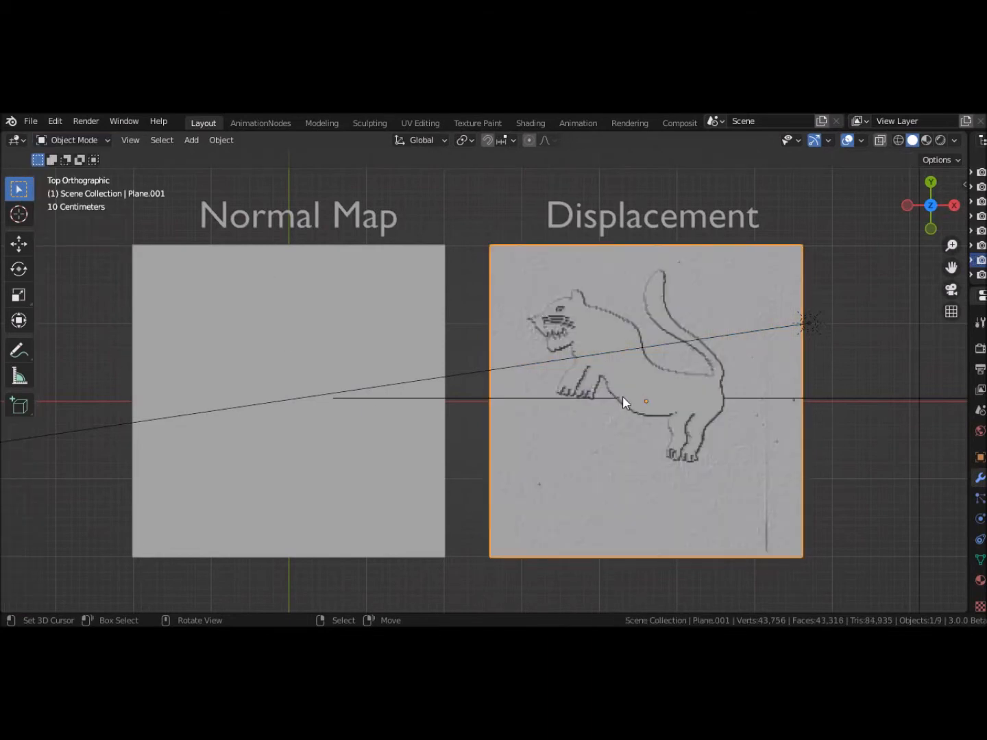
Step: Switch the viewport to Rendered shading and compare the panther relief on the Normal Map and Displacement planes
{"action": "scroll", "coordinate": [620, 414], "scroll_direction": "up", "scroll_amount": 1}
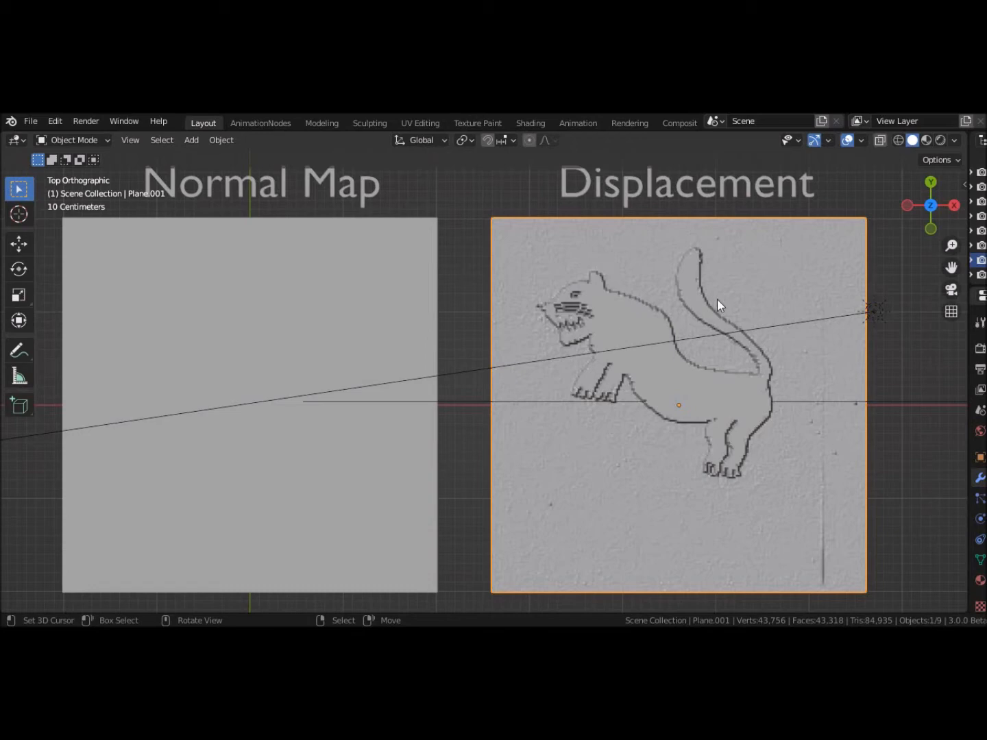
{"action": "left_click", "coordinate": [940, 140]}
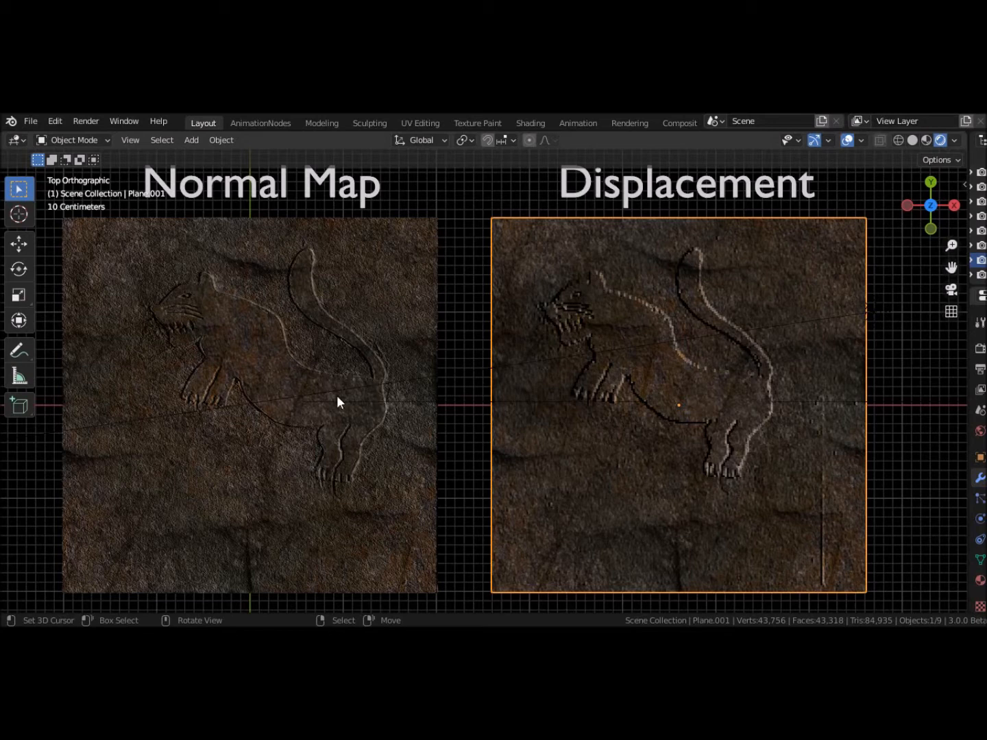
{"action": "scroll", "coordinate": [335, 437], "scroll_direction": "up", "scroll_amount": 2}
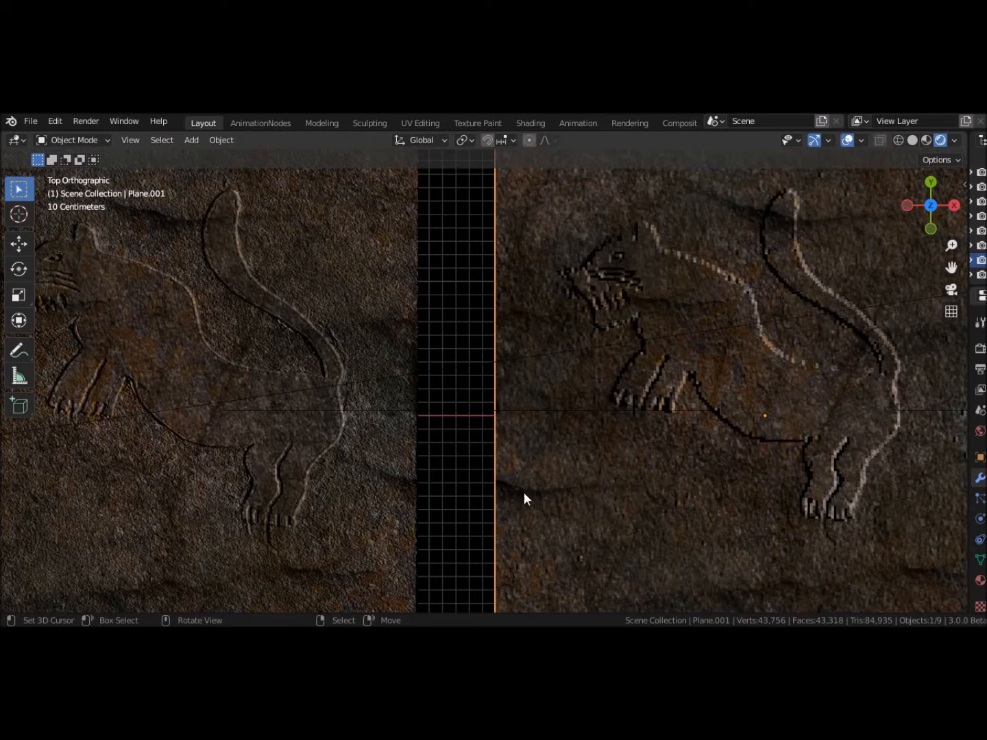
{"action": "scroll", "coordinate": [300, 538], "scroll_direction": "down", "scroll_amount": 1}
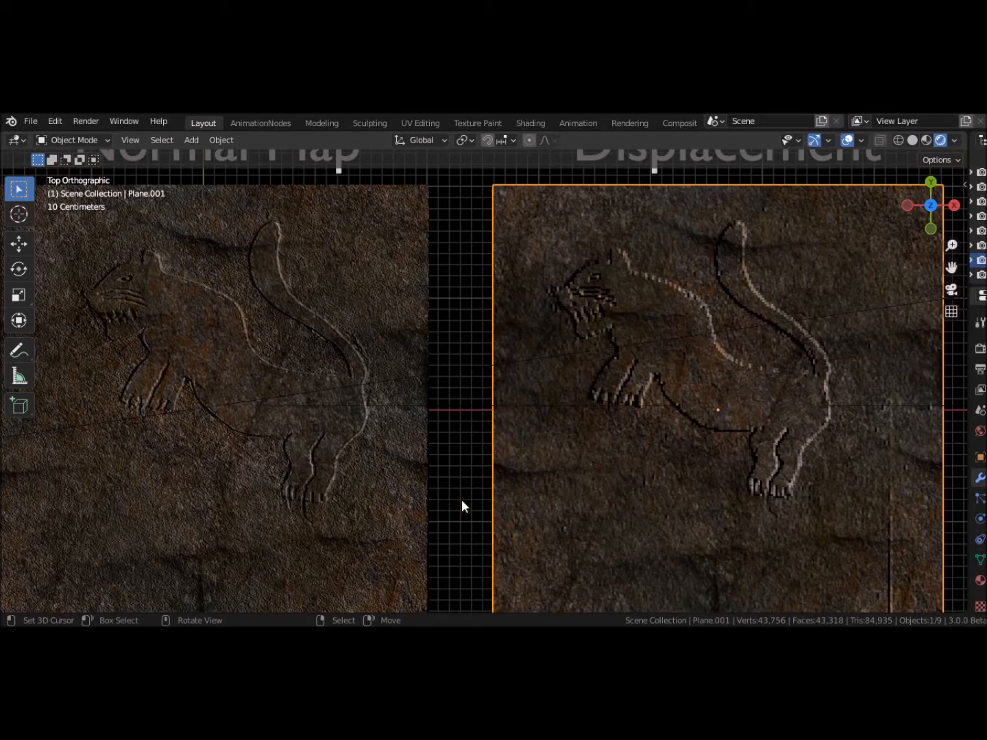
Step: Select the Normal Map plane and put it in Edit Mode to examine its mesh
{"action": "left_click", "coordinate": [326, 440]}
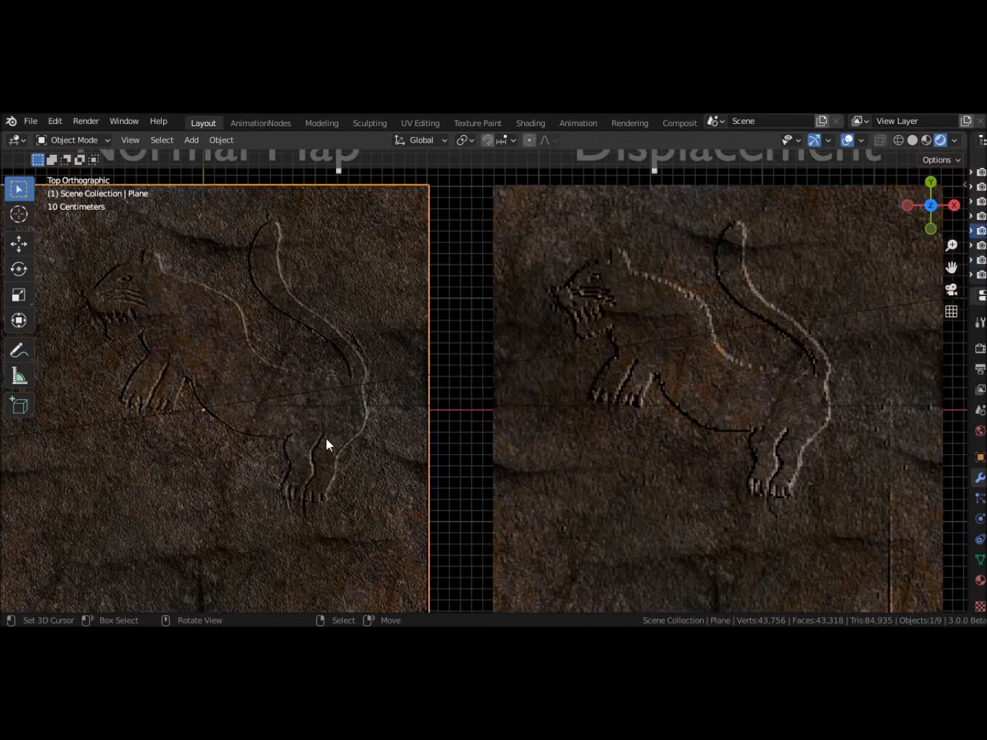
{"action": "left_click", "coordinate": [67, 140]}
{"action": "left_click", "coordinate": [71, 173]}
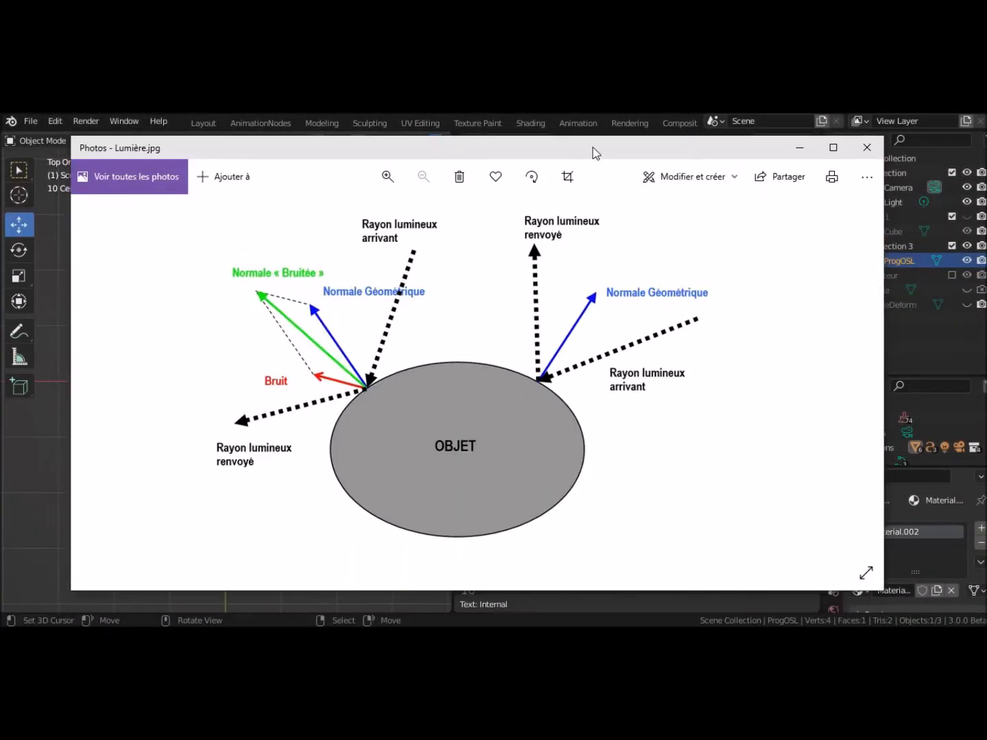
Step: Compare the geometric and noisy normals in the Lumière.jpg diagram with the NormalSelonX.osl script, moving the image aside when done
{"action": "left_click_drag", "start_coordinate": [594, 150], "coordinate": [565, 147]}
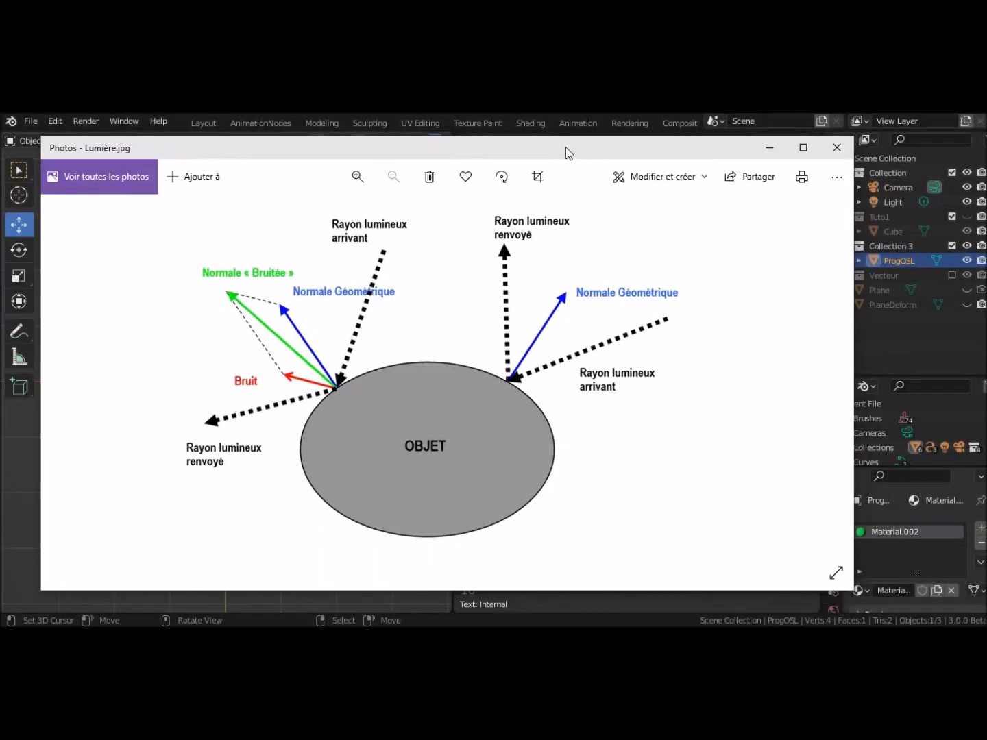
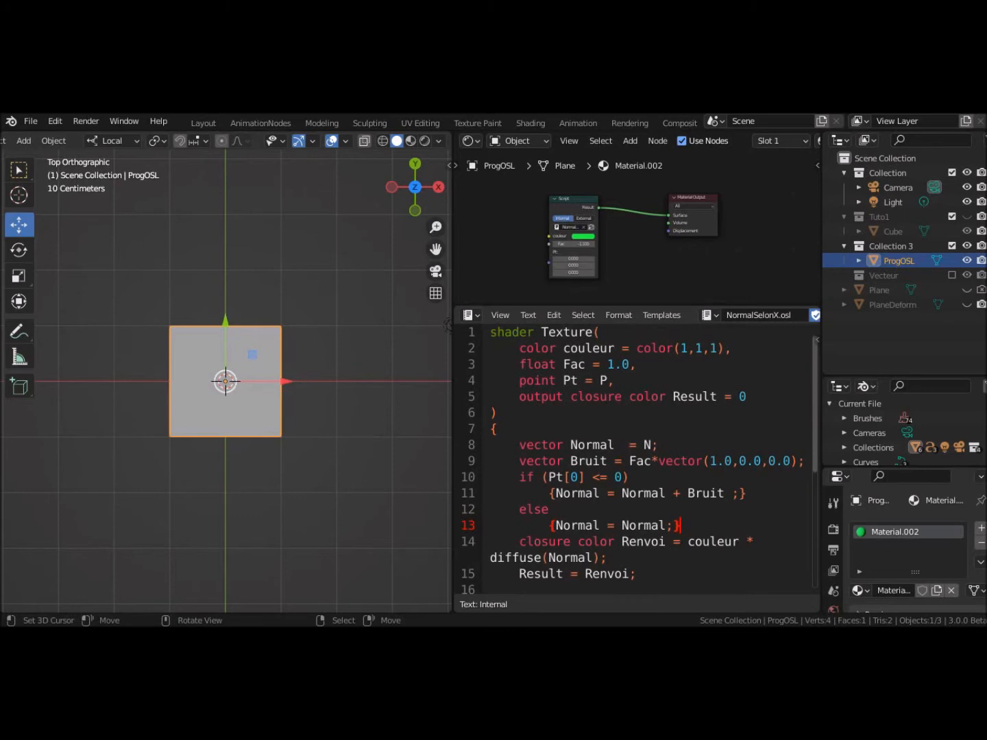
{"action": "left_click_drag", "start_coordinate": [1, 371], "coordinate": [158, 311]}
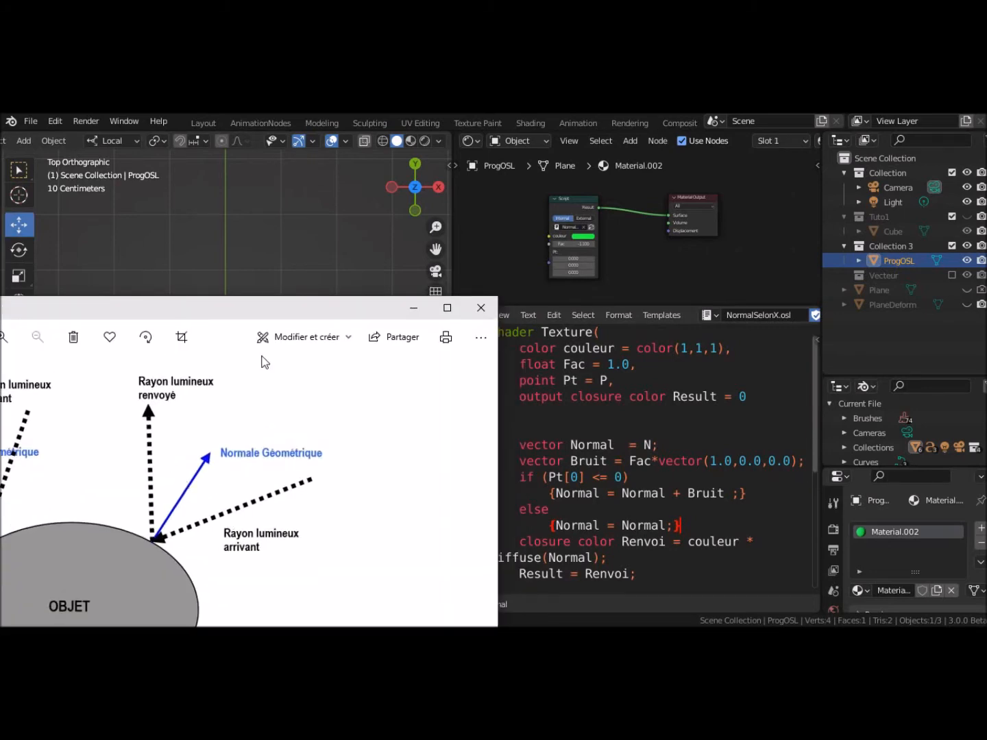
{"action": "left_click_drag", "start_coordinate": [244, 303], "coordinate": [0, 302]}
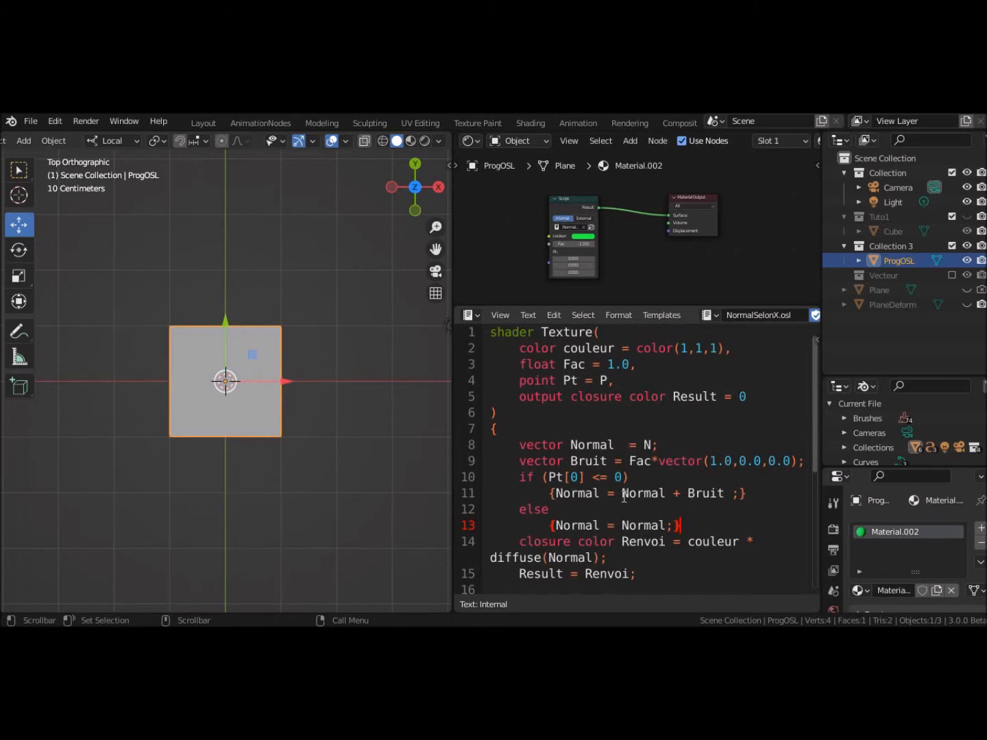
{"action": "mouse_move", "coordinate": [1, 323]}
{"action": "left_mouse_down"}
{"action": "mouse_move", "coordinate": [409, 302]}
{"action": "mouse_move", "coordinate": [465, 287]}
{"action": "left_mouse_up"}
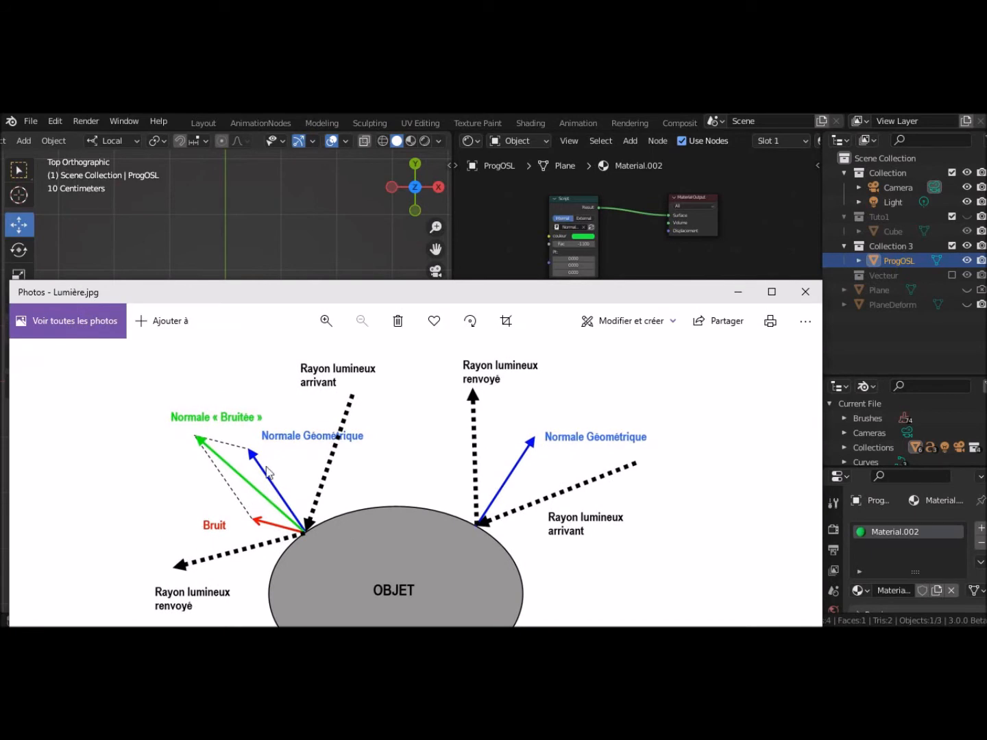
{"action": "left_click_drag", "start_coordinate": [497, 292], "coordinate": [0, 192]}
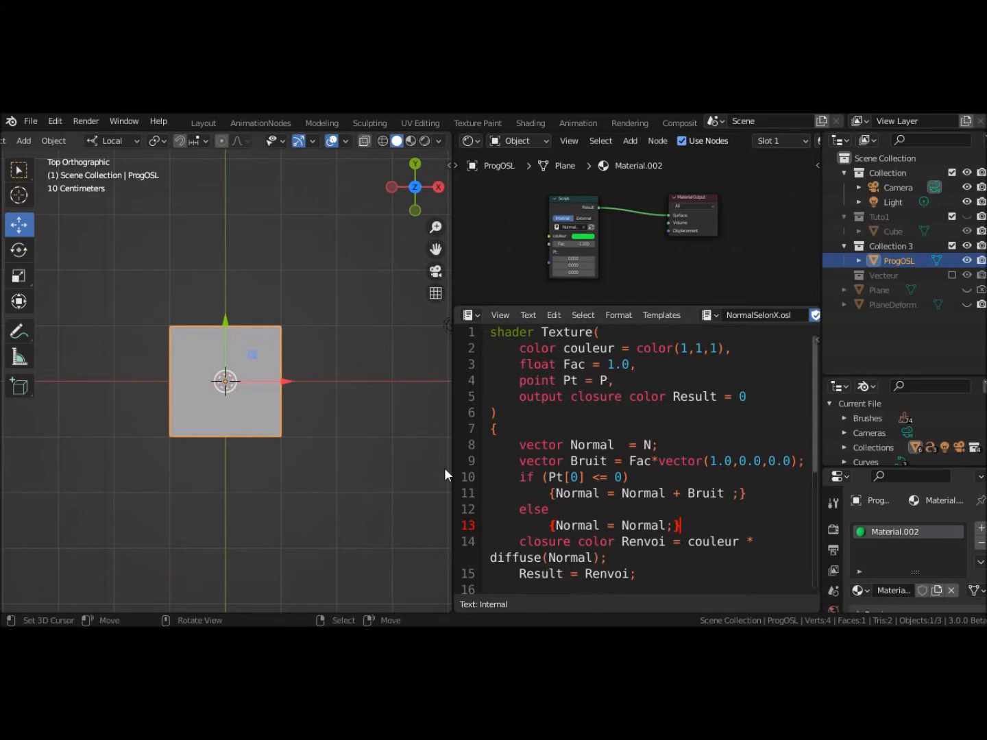
Step: Display the ProgOSL plane in Rendered shading to check the effect of the NormalSelonX.osl Script node
{"action": "left_click", "coordinate": [424, 140]}
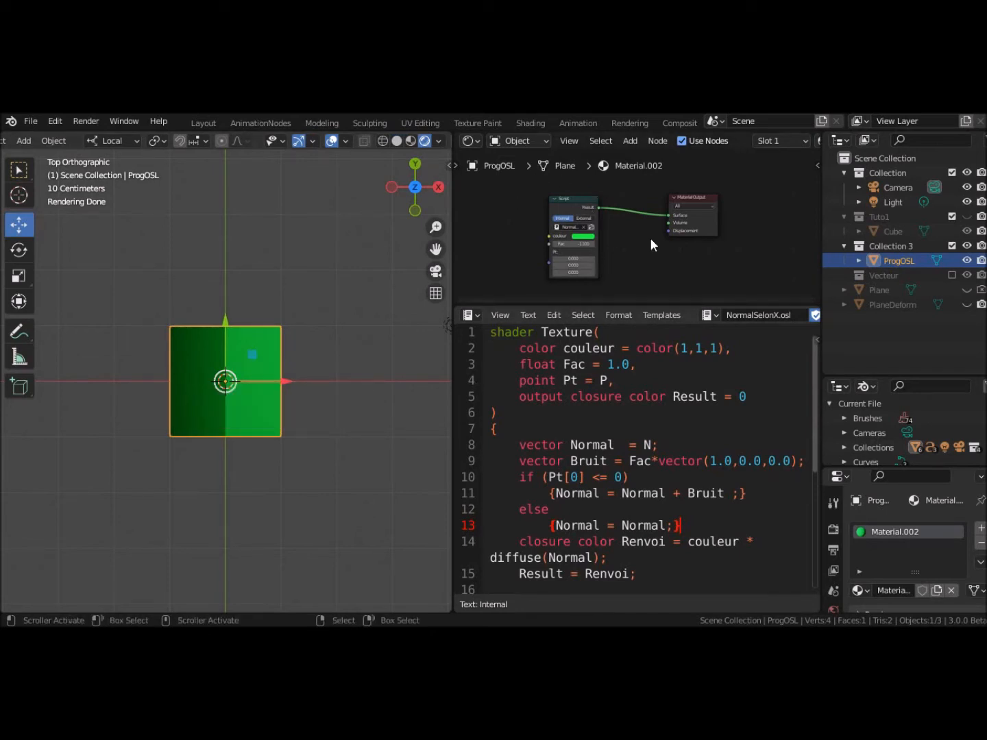
{"action": "scroll", "coordinate": [656, 238], "scroll_direction": "up", "scroll_amount": 2}
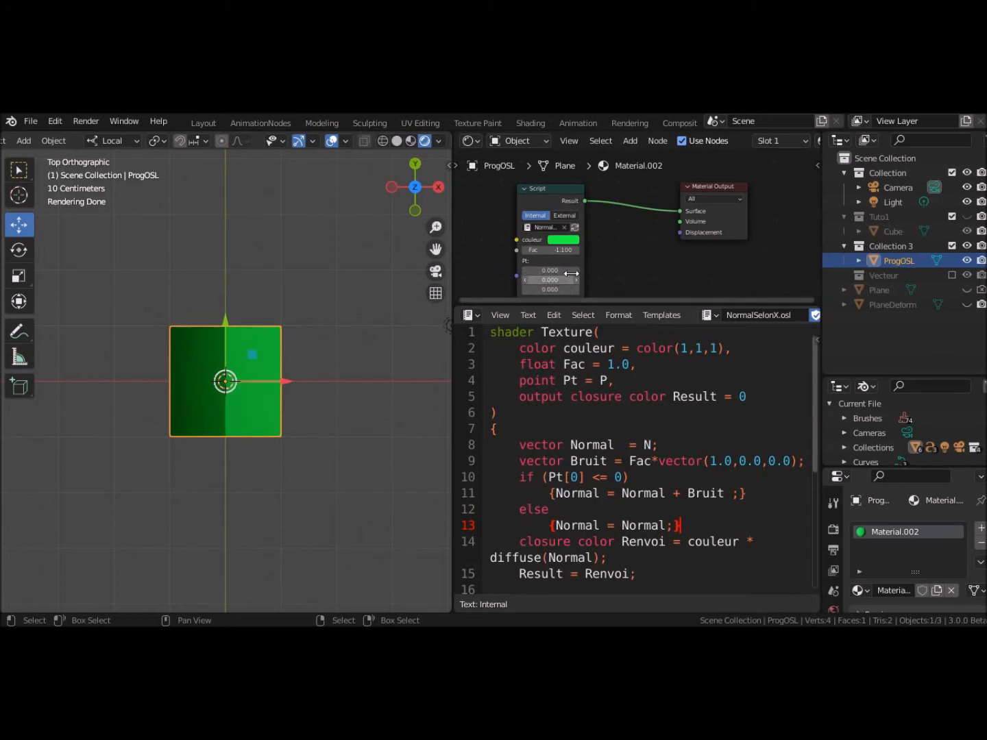
Step: Show the PlaneDeform object and compare its shading with the ProgOSL plane in angled and top views
{"action": "left_click_drag", "start_coordinate": [549, 250], "coordinate": [555, 250]}
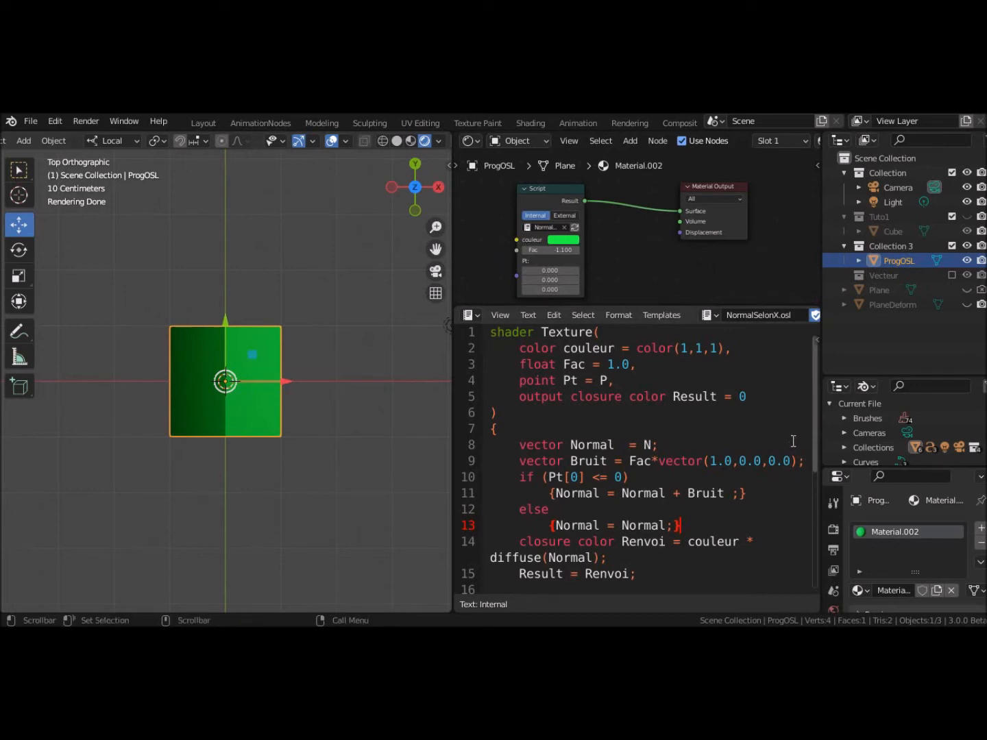
{"action": "left_click", "coordinate": [967, 306]}
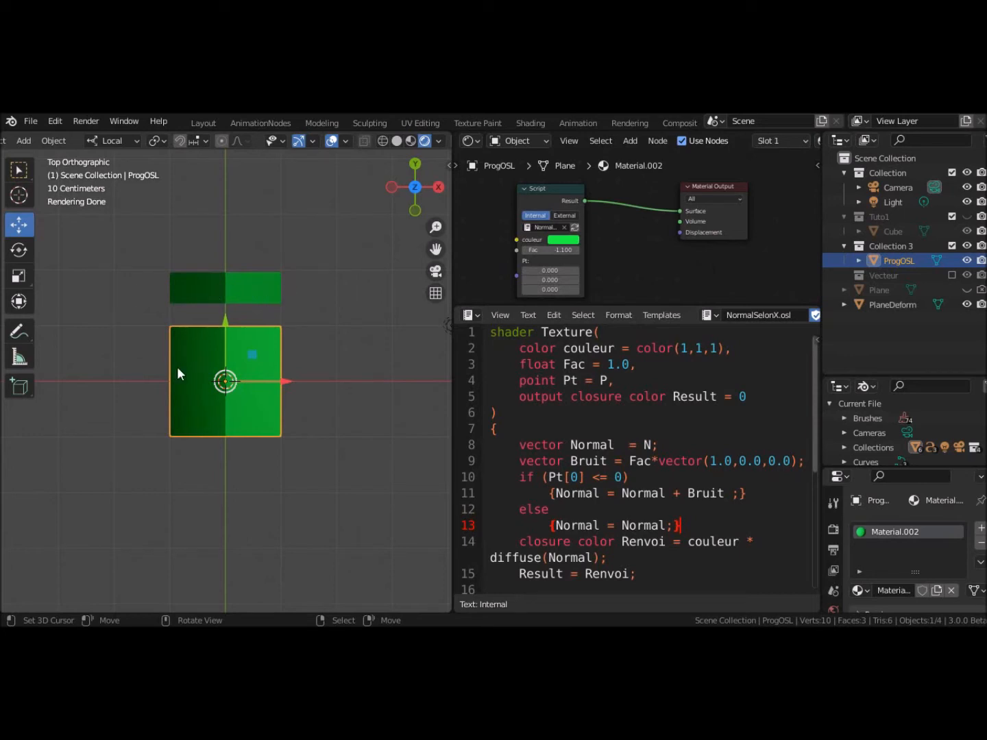
{"action": "left_click", "coordinate": [344, 381]}
{"action": "middle_click_drag", "start_coordinate": [355, 471], "coordinate": [353, 384]}
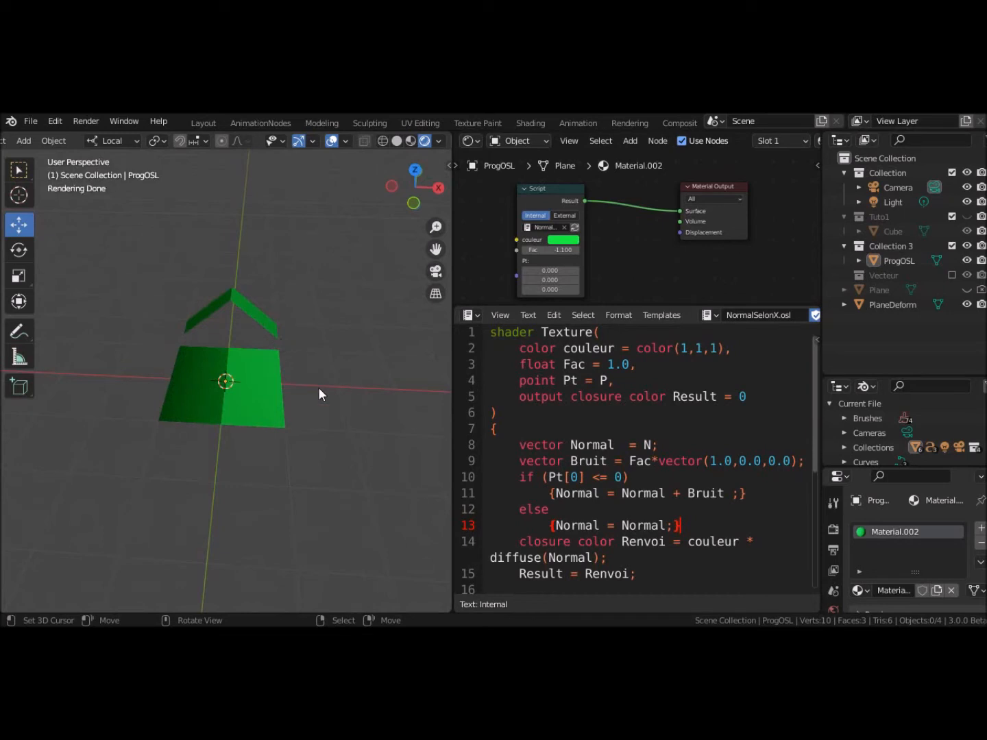
{"action": "middle_click_drag", "start_coordinate": [355, 408], "coordinate": [363, 432]}
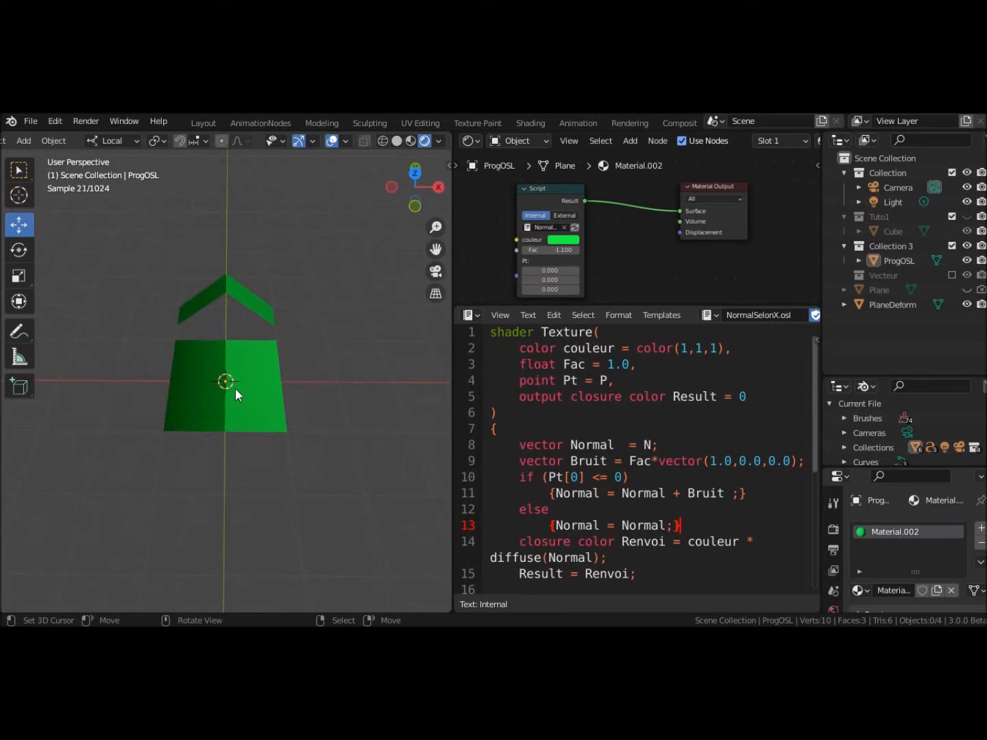
{"action": "middle_click_drag", "start_coordinate": [296, 434], "coordinate": [293, 391]}
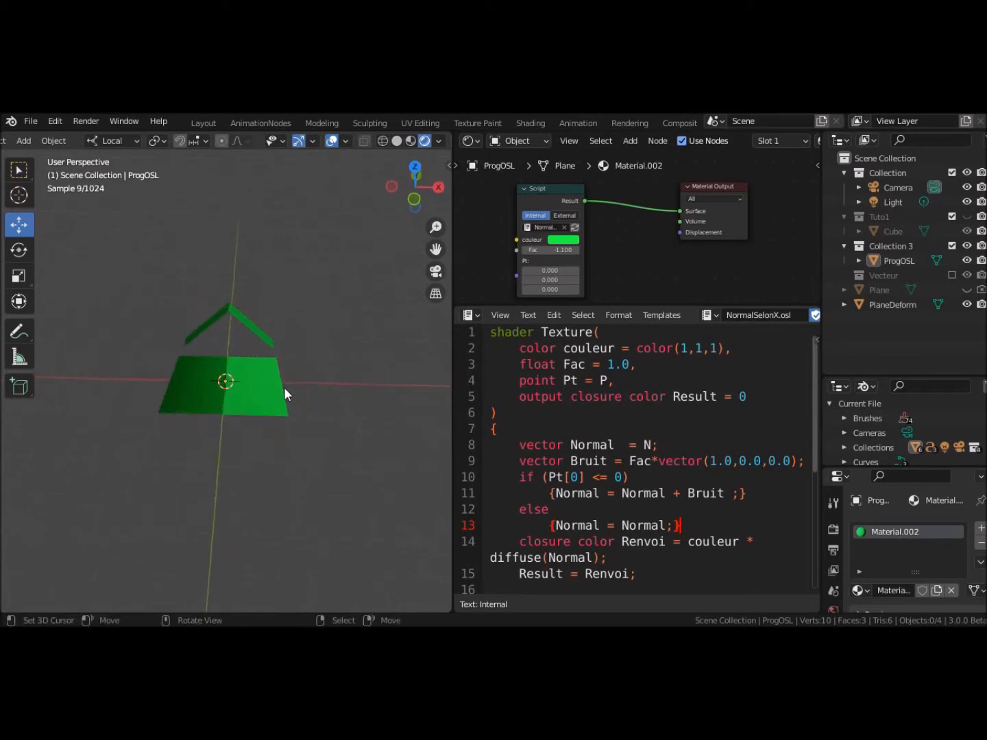
{"action": "left_click", "coordinate": [417, 166]}
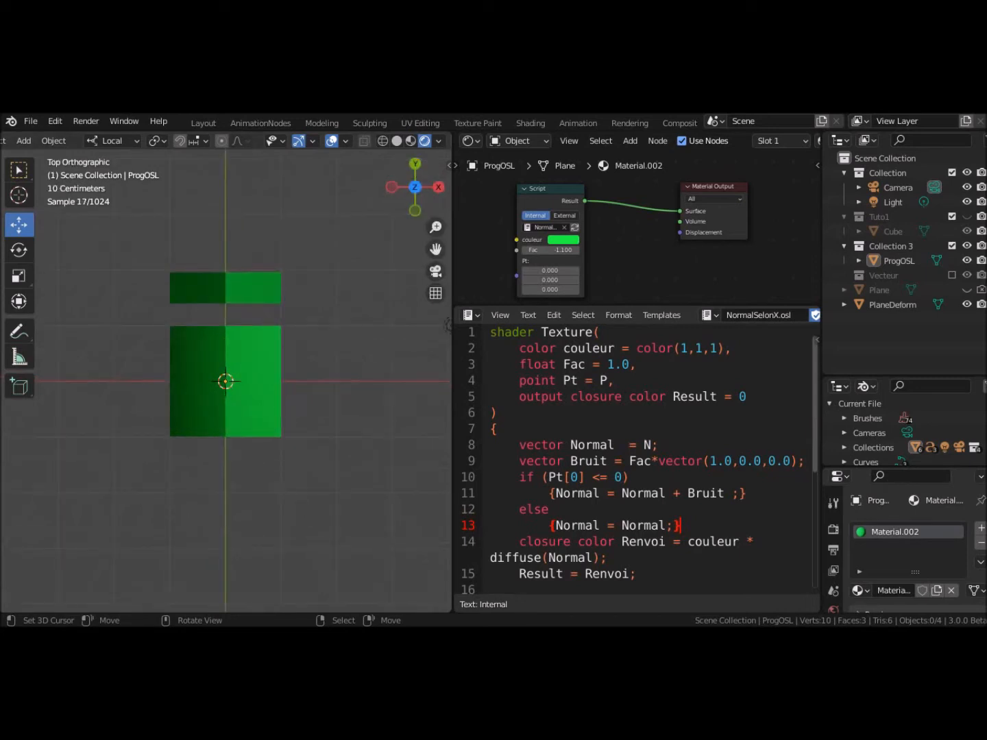
Step: Rotate PlaneDeform about its local Z axis to check how its shading changes, finishing close to its starting orientation
{"action": "left_click", "coordinate": [235, 283]}
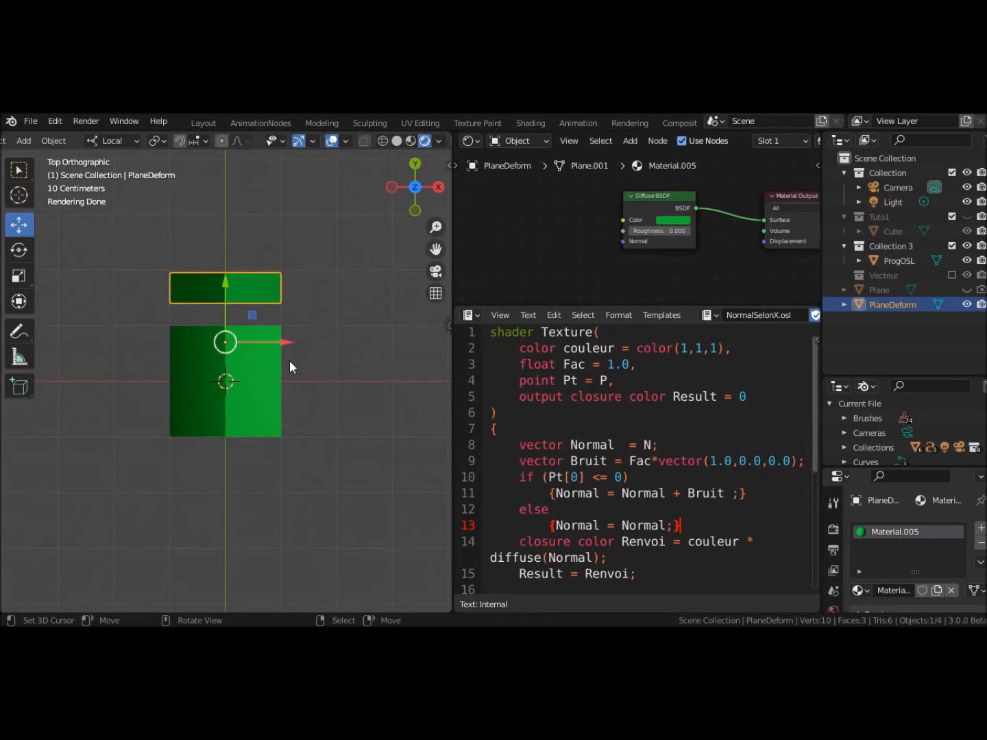
{"action": "key", "text": "r"}
{"action": "key", "text": "z"}
{"action": "key", "text": "z"}
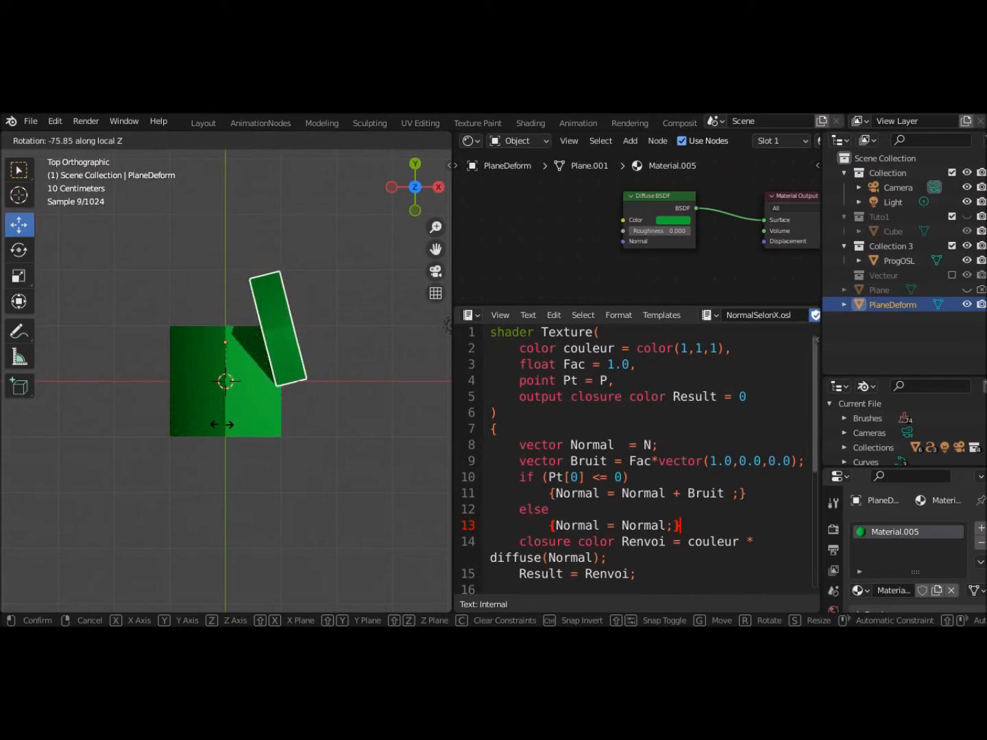
{"action": "left_click", "coordinate": [301, 363]}
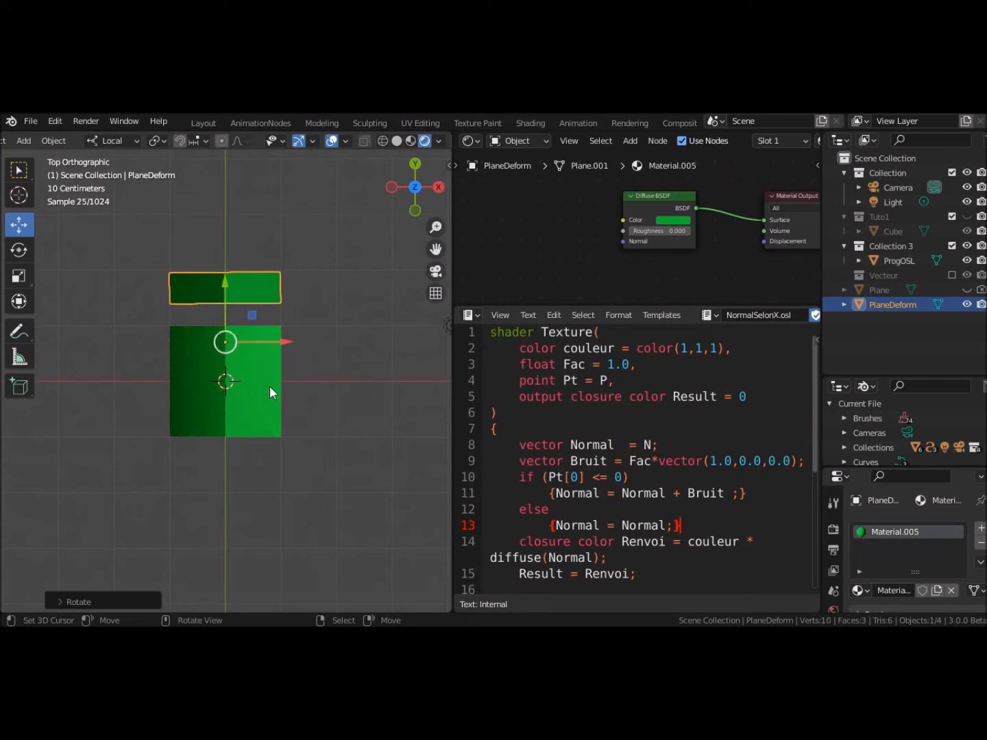
{"action": "middle_click_drag", "start_coordinate": [307, 432], "coordinate": [305, 362]}
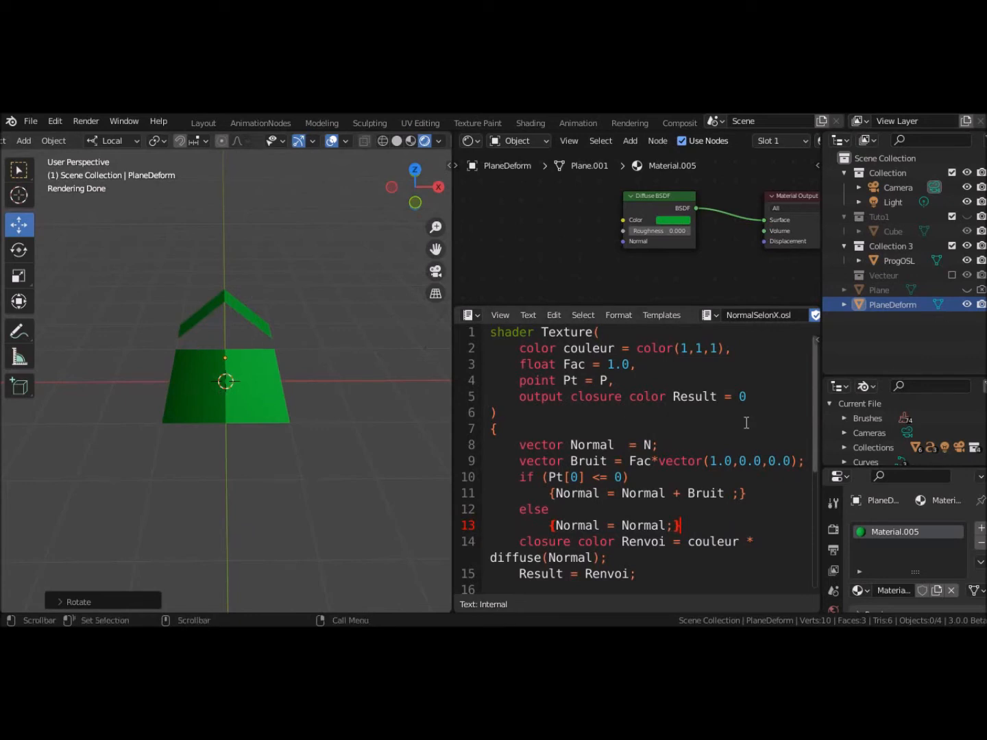
Step: Enable the Vecteur collection and enlarge the 3D viewport to examine the N, Bruit and N + Bruit vectors over the plane
{"action": "left_click", "coordinate": [966, 290]}
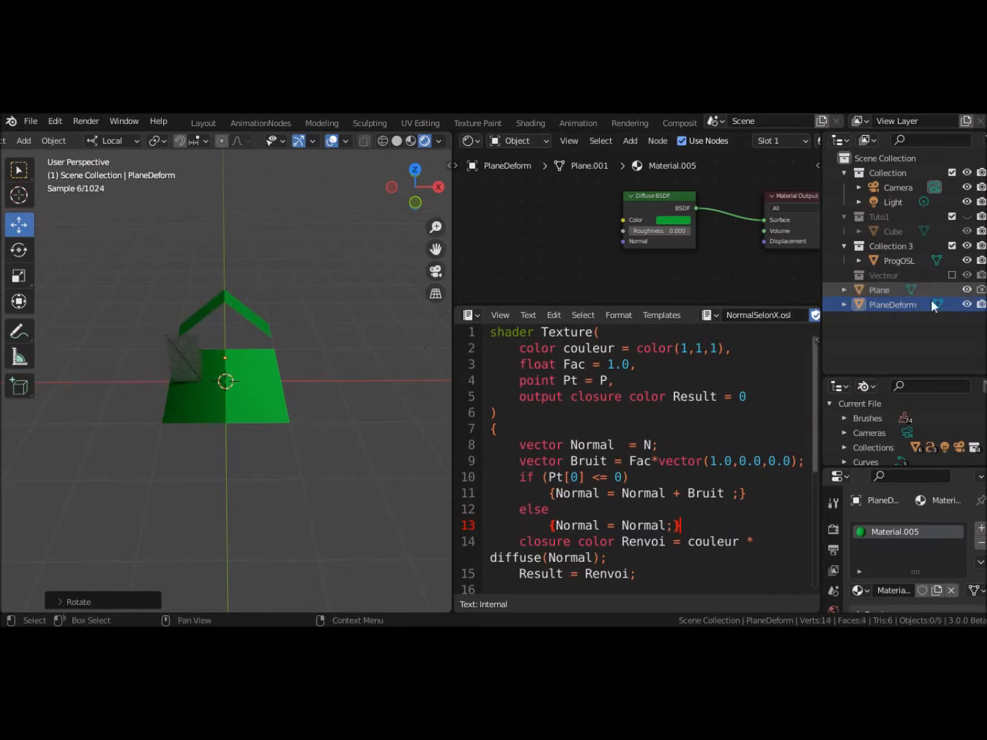
{"action": "left_click", "coordinate": [967, 290]}
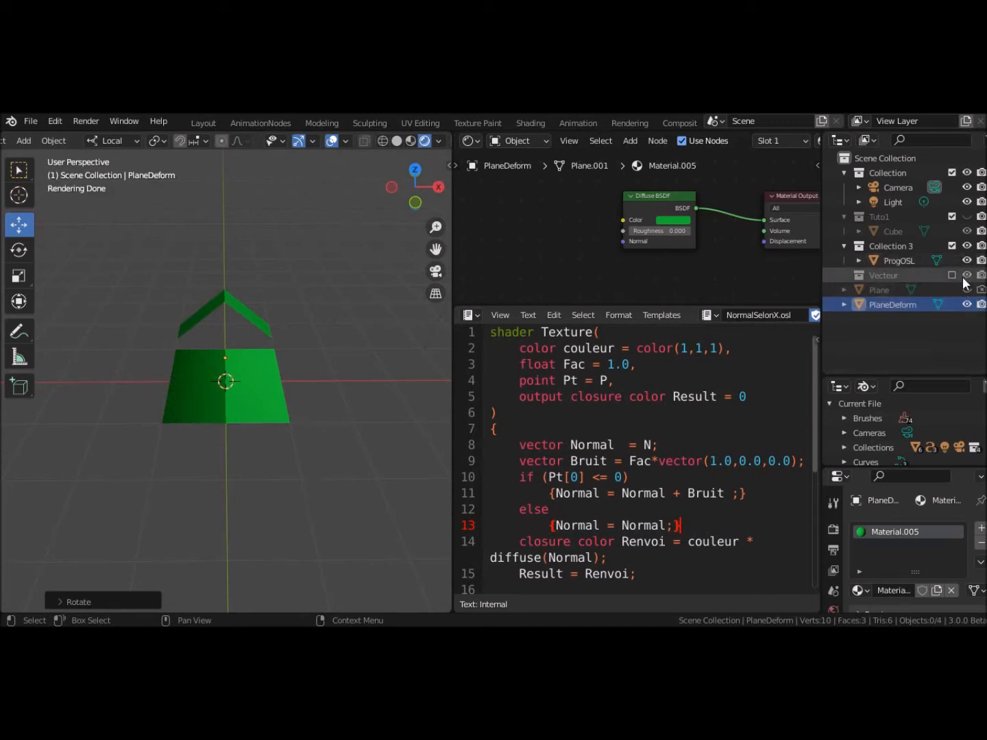
{"action": "left_click", "coordinate": [953, 274]}
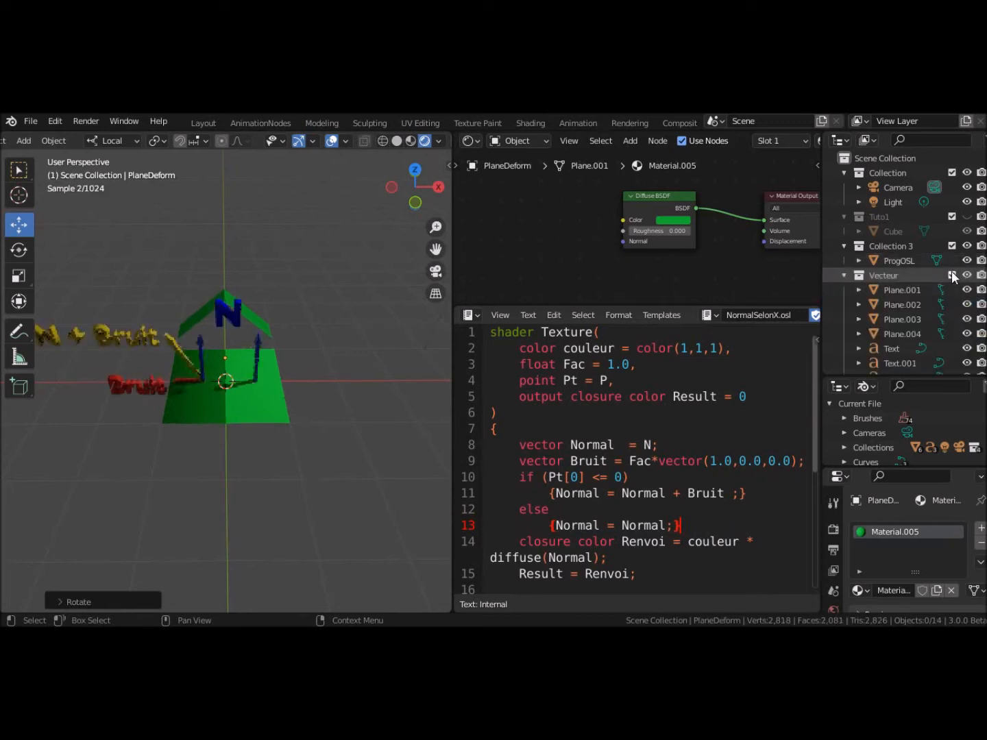
{"action": "scroll", "coordinate": [288, 510], "scroll_direction": "up", "scroll_amount": 1}
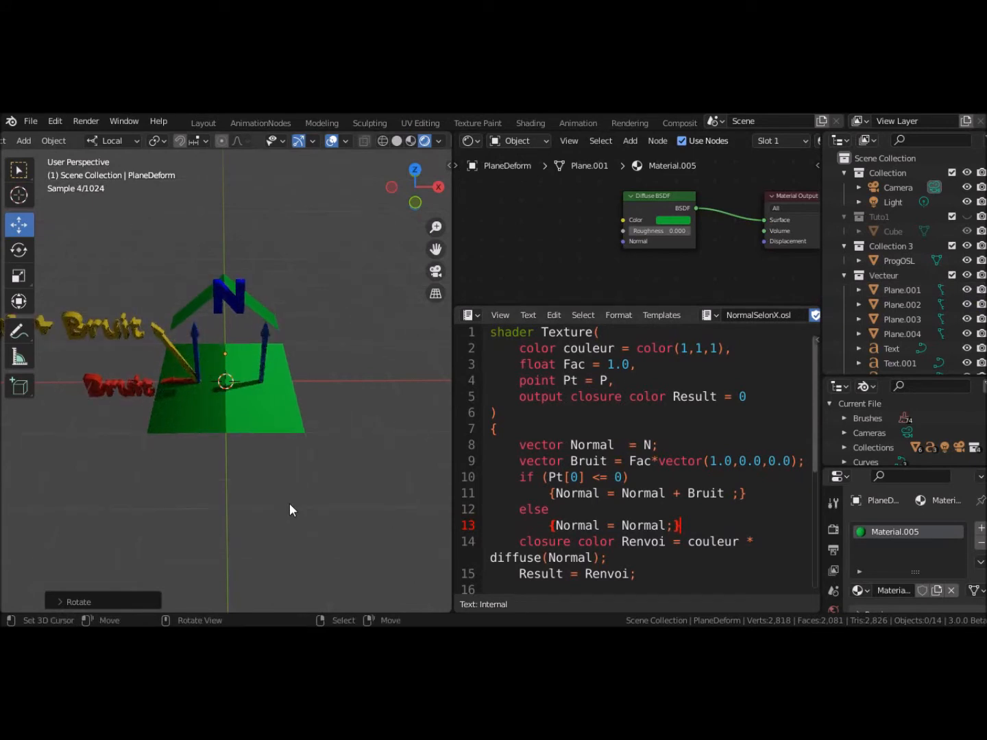
{"action": "left_click_drag", "start_coordinate": [452, 392], "coordinate": [679, 391]}
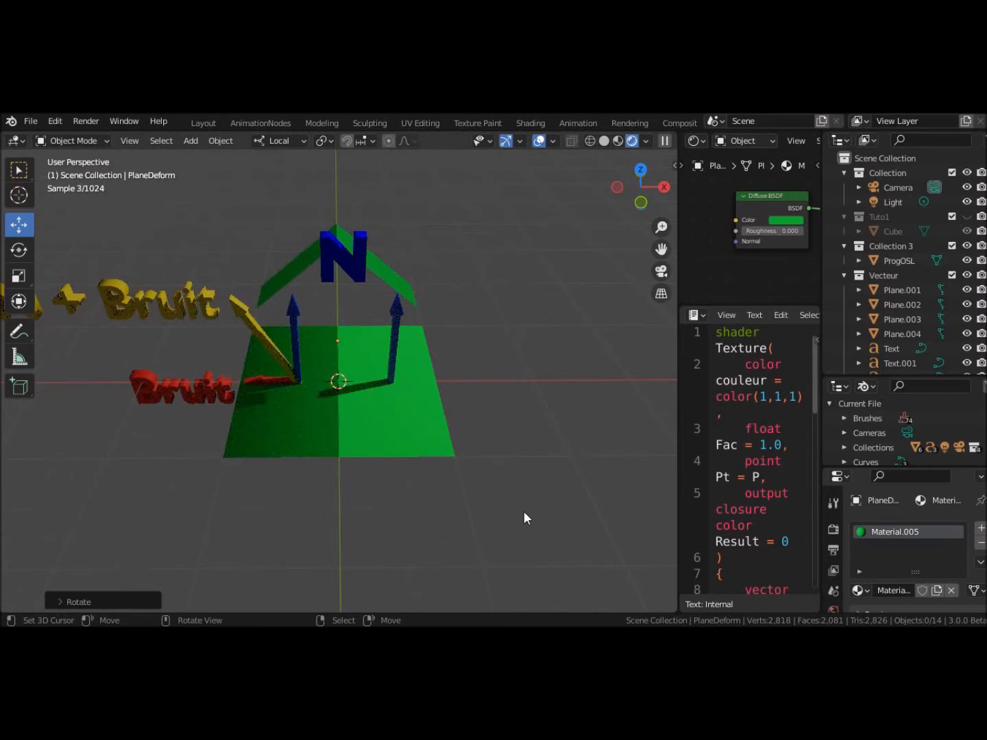
{"action": "middle_click_drag", "start_coordinate": [519, 510], "coordinate": [524, 481]}
{"action": "middle_click_drag", "start_coordinate": [468, 500], "coordinate": [552, 511], "text": "shift"}
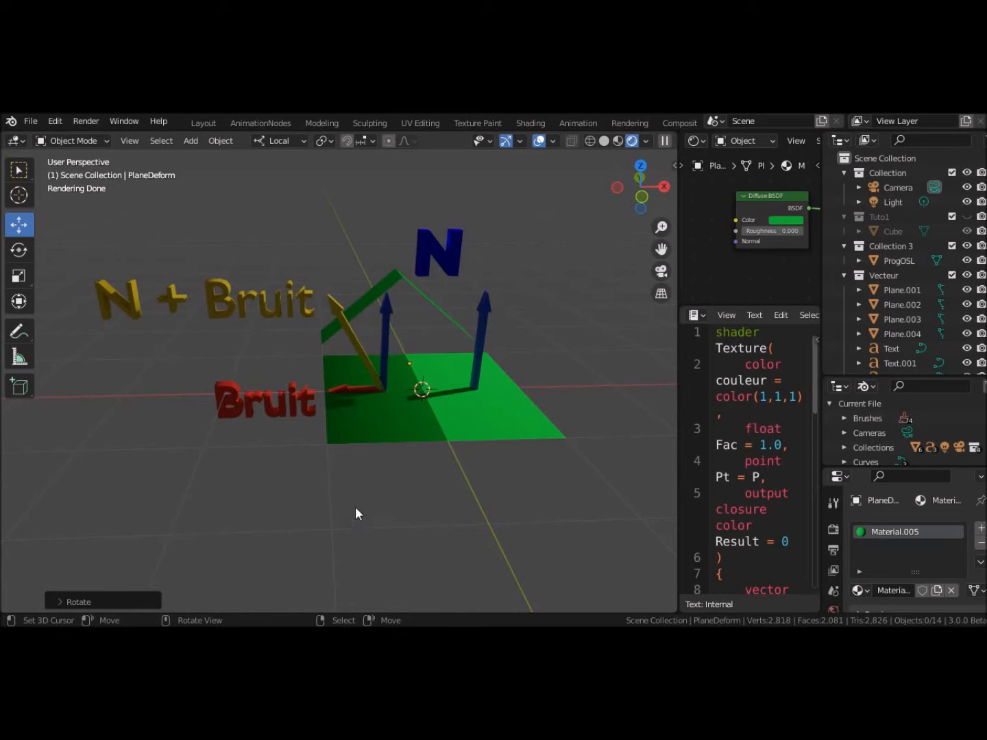
{"action": "middle_click_drag", "start_coordinate": [373, 479], "coordinate": [363, 495]}
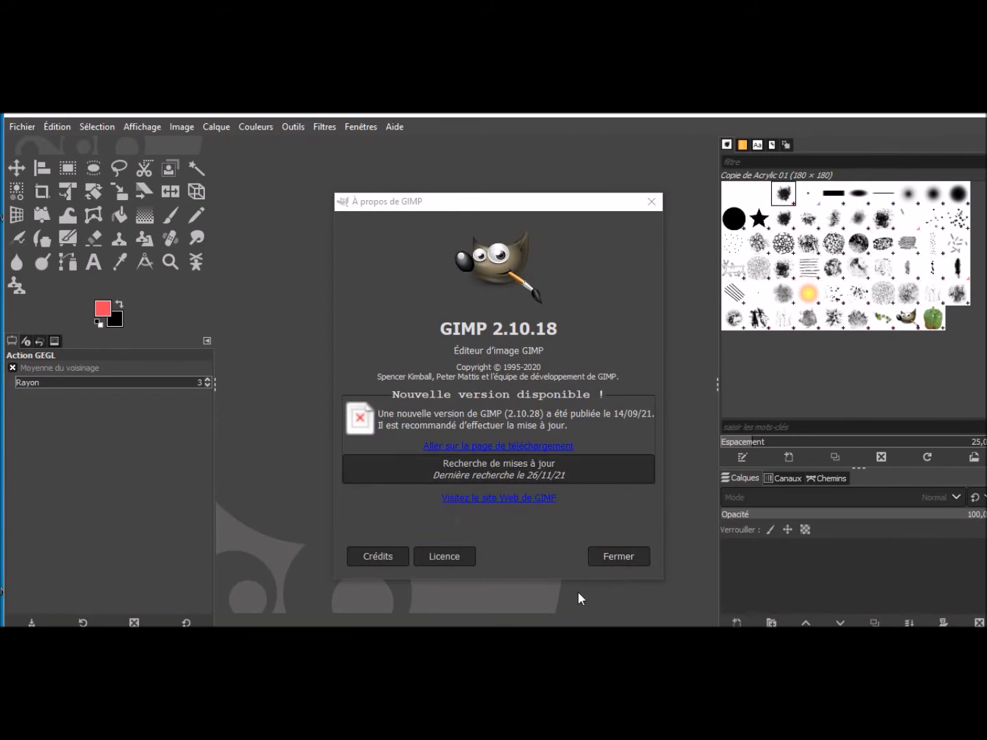
Step: In GIMP, close the About dialog and view the images of the InsaneBump download page and the plug-ins folder
{"action": "left_click", "coordinate": [601, 557]}
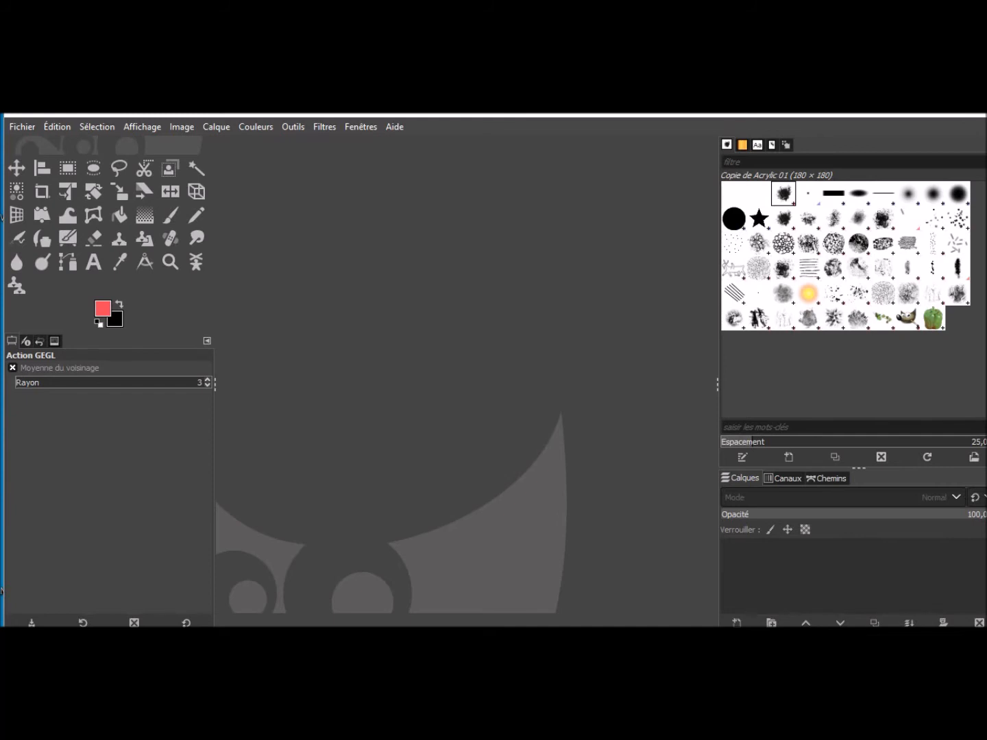
{"action": "left_click_drag", "start_coordinate": [0, 274], "coordinate": [583, 164]}
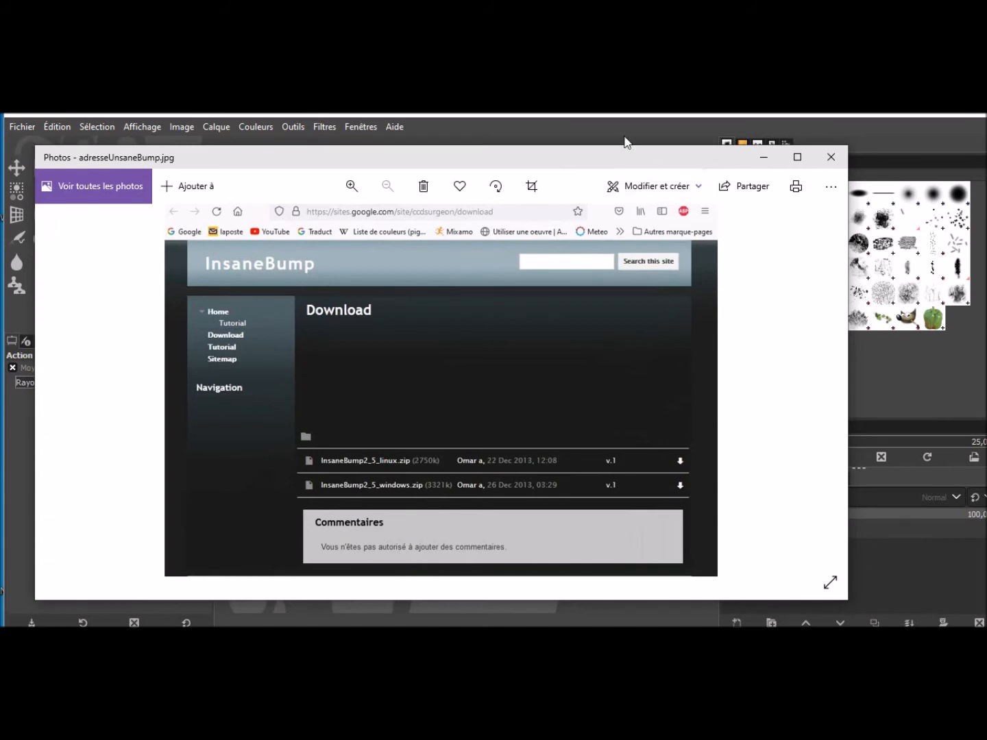
{"action": "left_click_drag", "start_coordinate": [615, 163], "coordinate": [0, 313]}
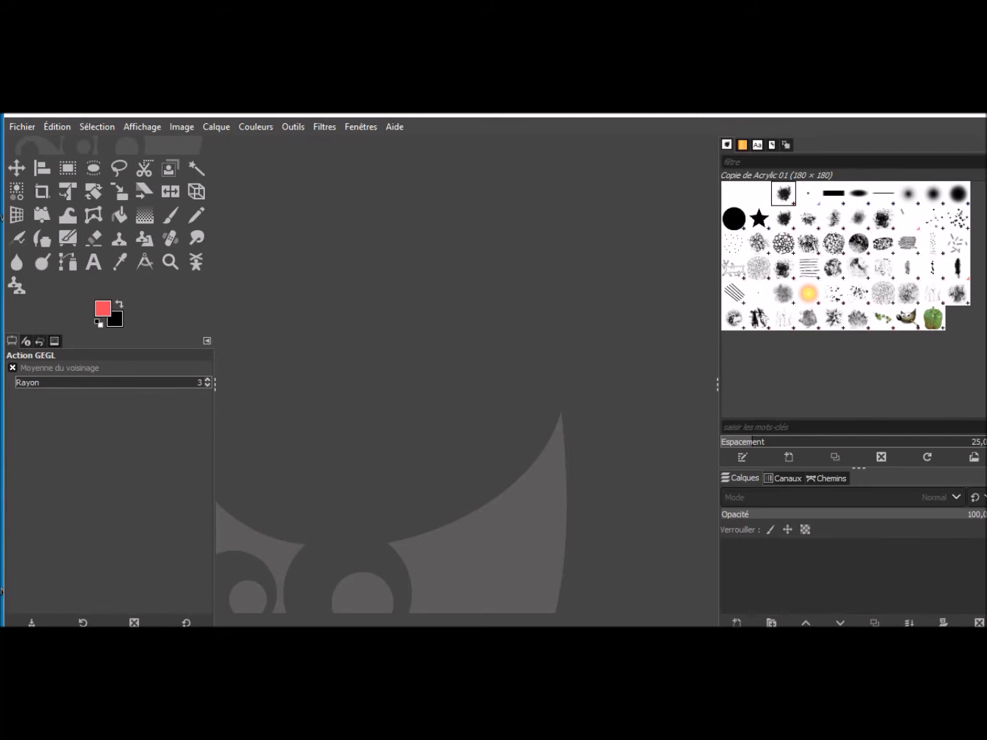
{"action": "left_click_drag", "start_coordinate": [2, 268], "coordinate": [566, 144]}
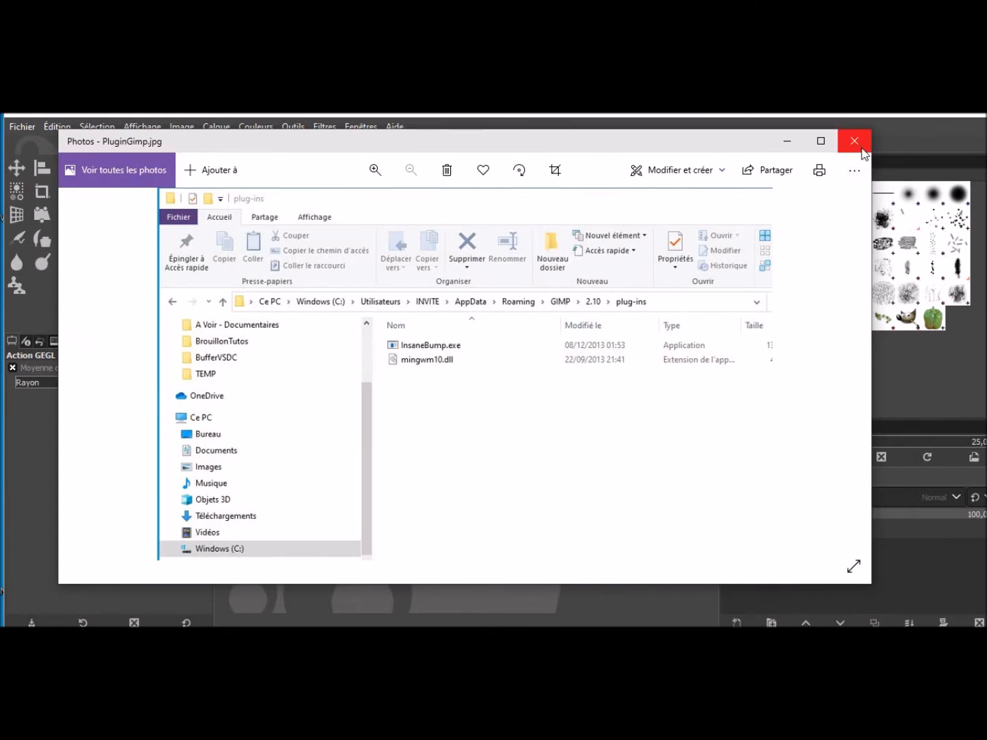
{"action": "left_click", "coordinate": [854, 141]}
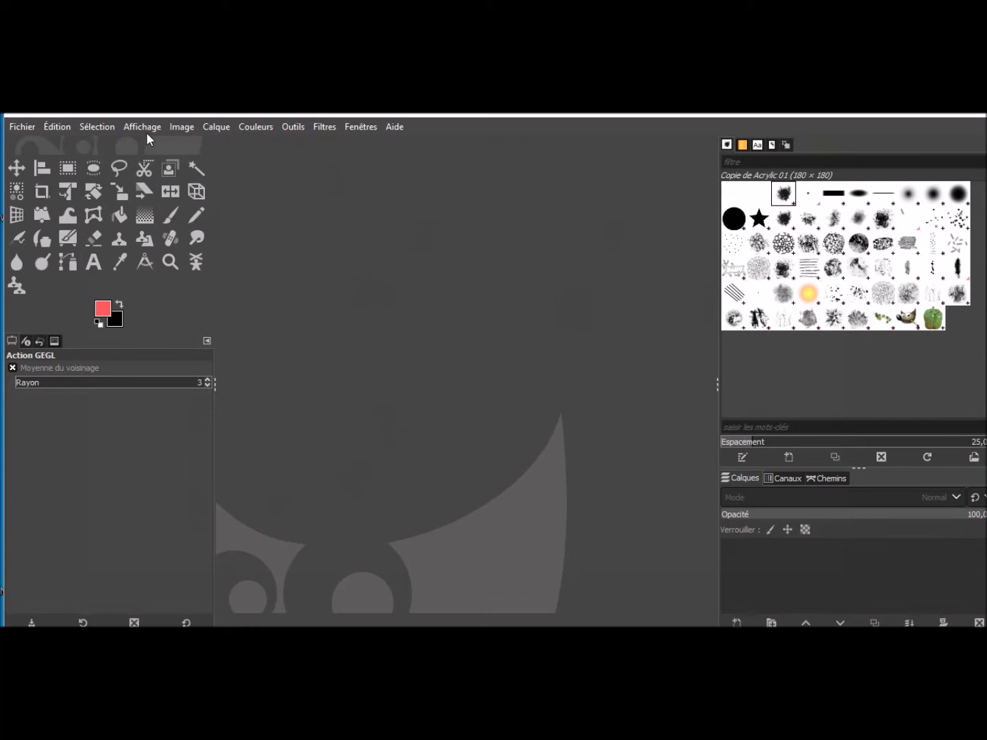
Step: Open the recently used image Panthere BW01.jpg in GIMP and look over the whole drawing
{"action": "left_click", "coordinate": [22, 127]}
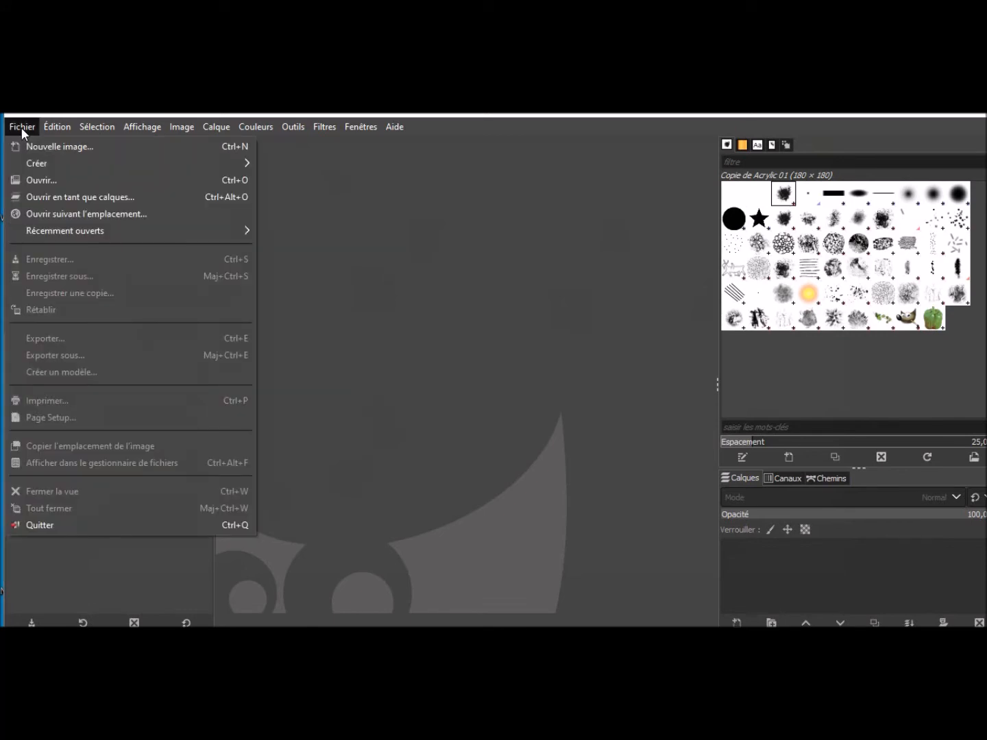
{"action": "left_click", "coordinate": [28, 183]}
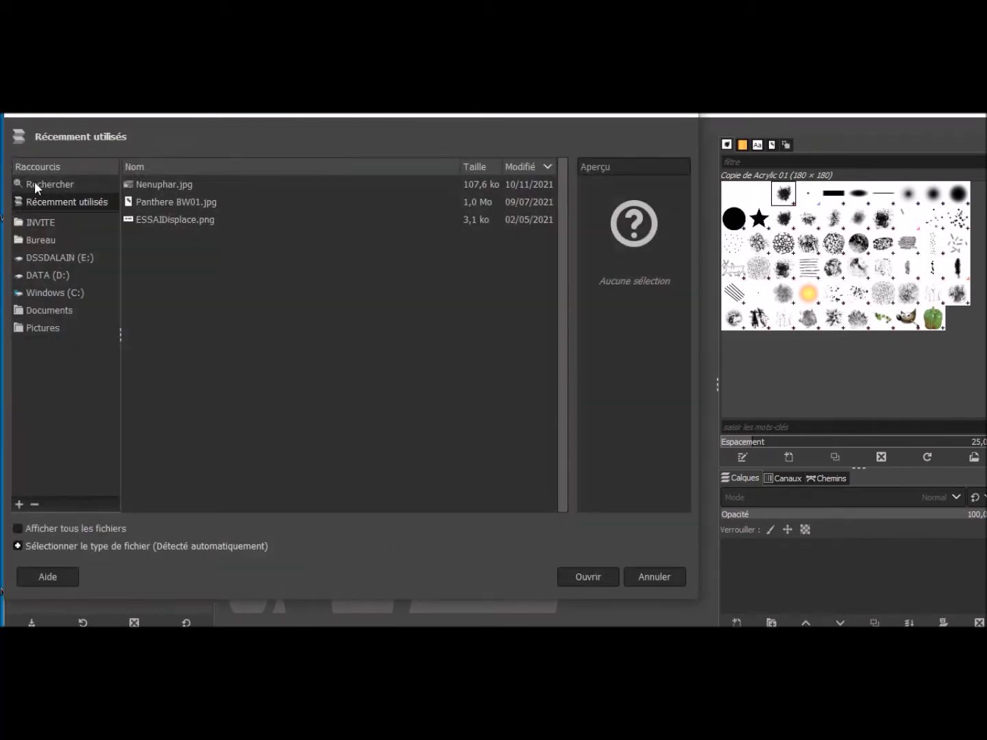
{"action": "left_click", "coordinate": [159, 204]}
{"action": "double_click", "coordinate": [160, 203]}
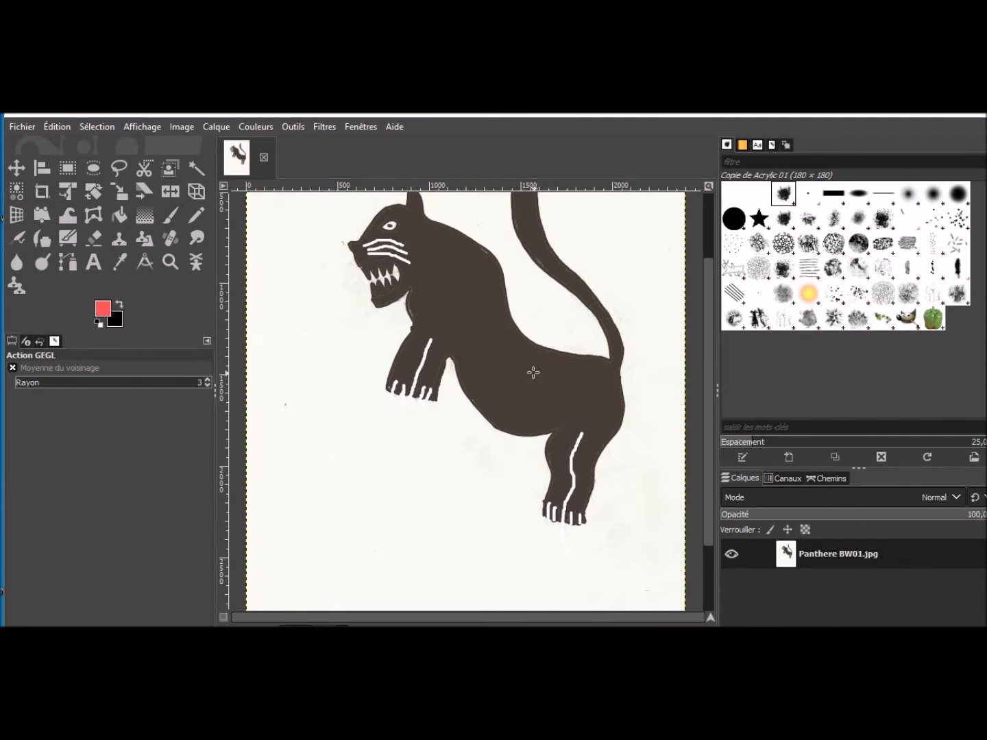
{"action": "scroll", "coordinate": [536, 376], "scroll_direction": "down", "scroll_amount": 2}
{"action": "scroll", "coordinate": [536, 373], "scroll_direction": "up", "scroll_amount": 4}
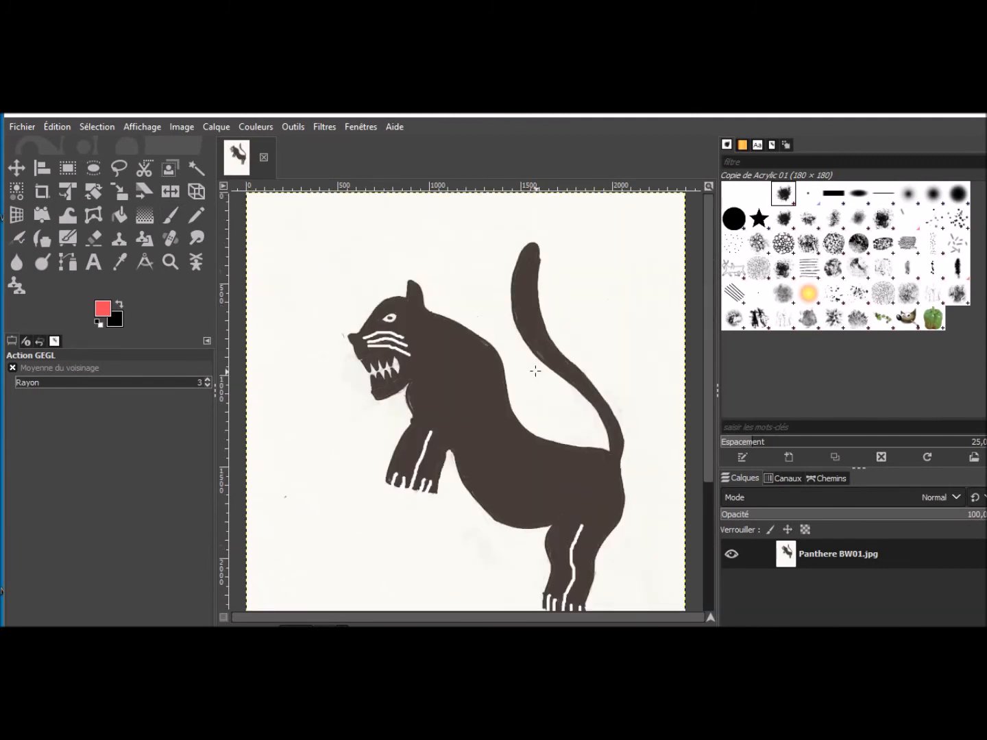
{"action": "scroll", "coordinate": [536, 371], "scroll_direction": "down", "scroll_amount": 2}
{"action": "scroll", "coordinate": [535, 371], "scroll_direction": "up", "scroll_amount": 2}
Step: Run the InsaneBump filter on the panther image with its current settings to generate the relief maps, and close its dialog
{"action": "left_click", "coordinate": [325, 126]}
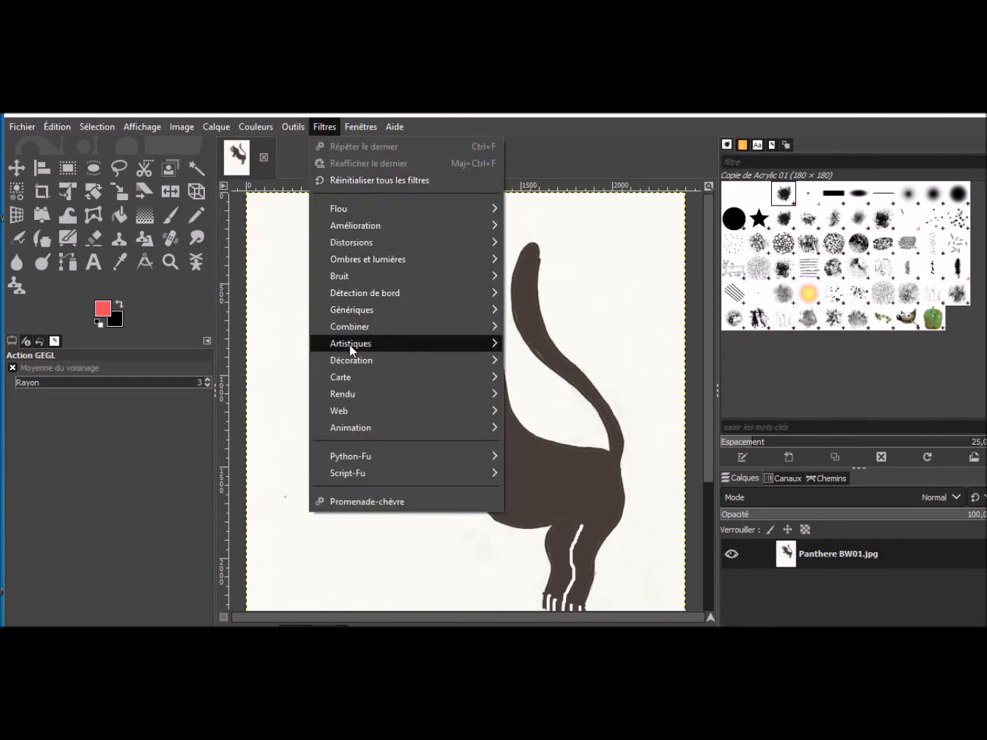
{"action": "mouse_move", "coordinate": [349, 377]}
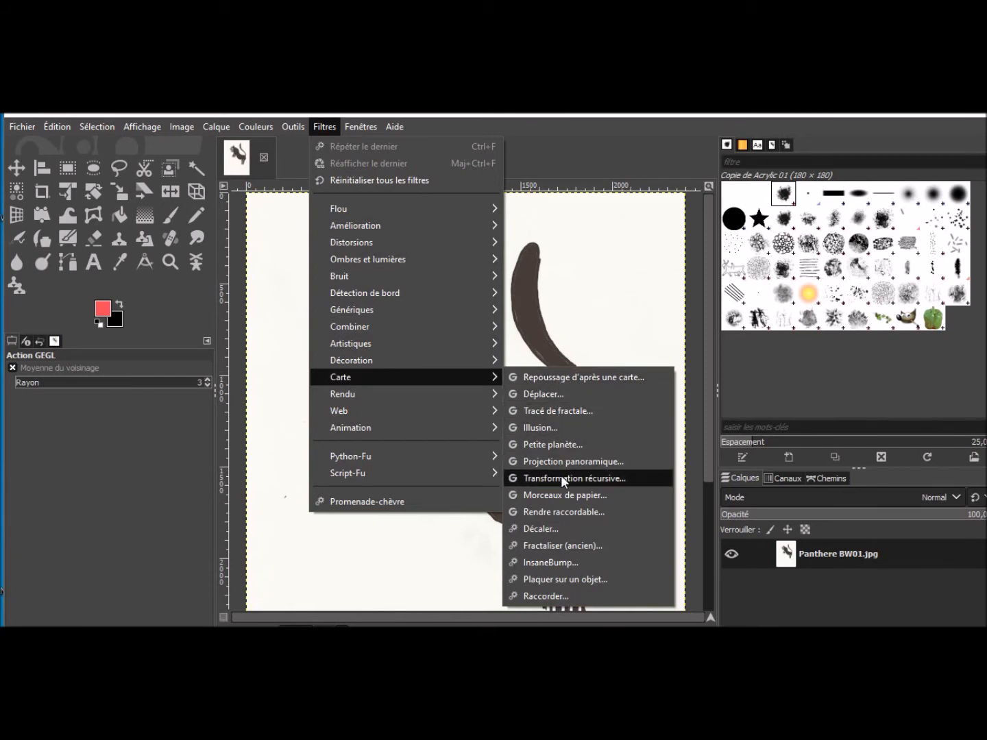
{"action": "left_click", "coordinate": [554, 563]}
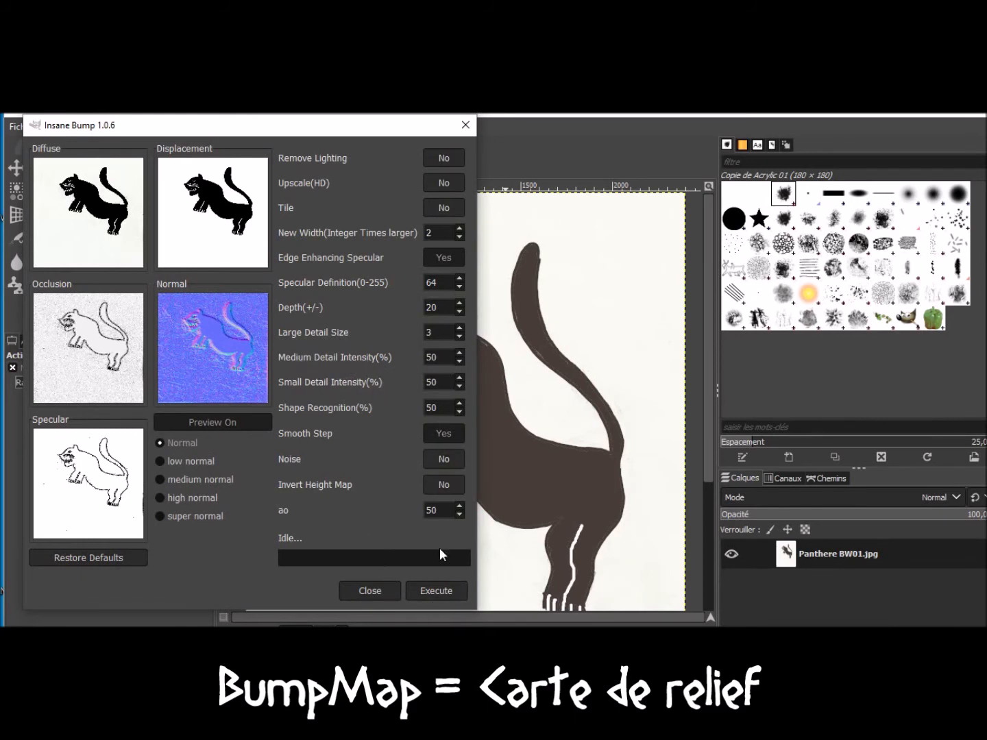
{"action": "left_click", "coordinate": [440, 587]}
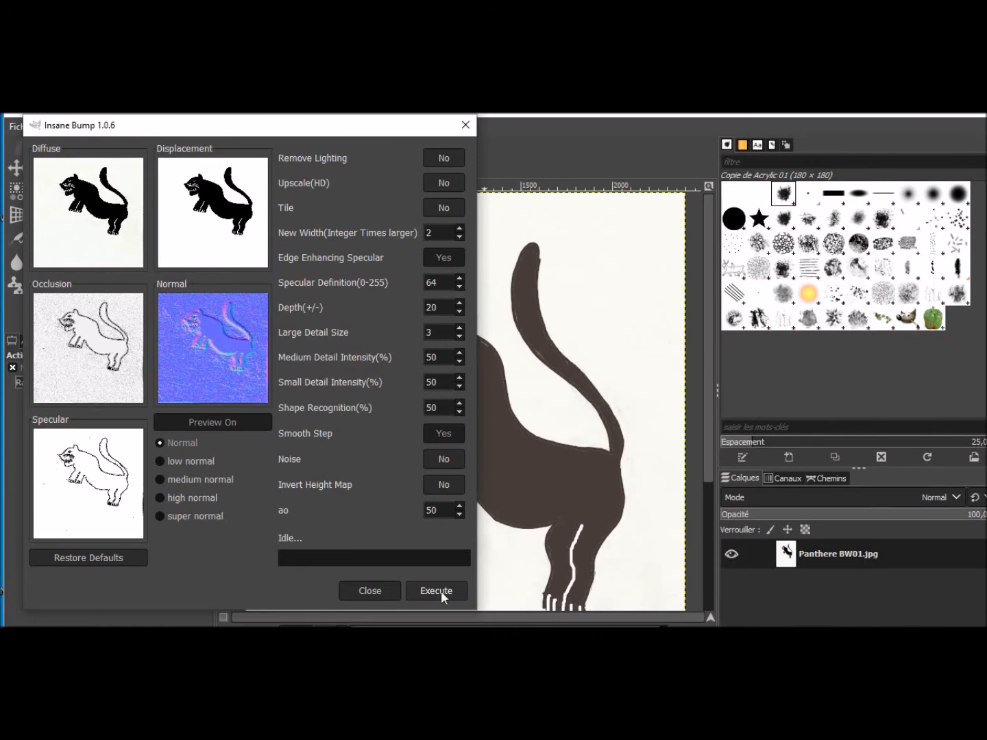
{"action": "left_click", "coordinate": [370, 590]}
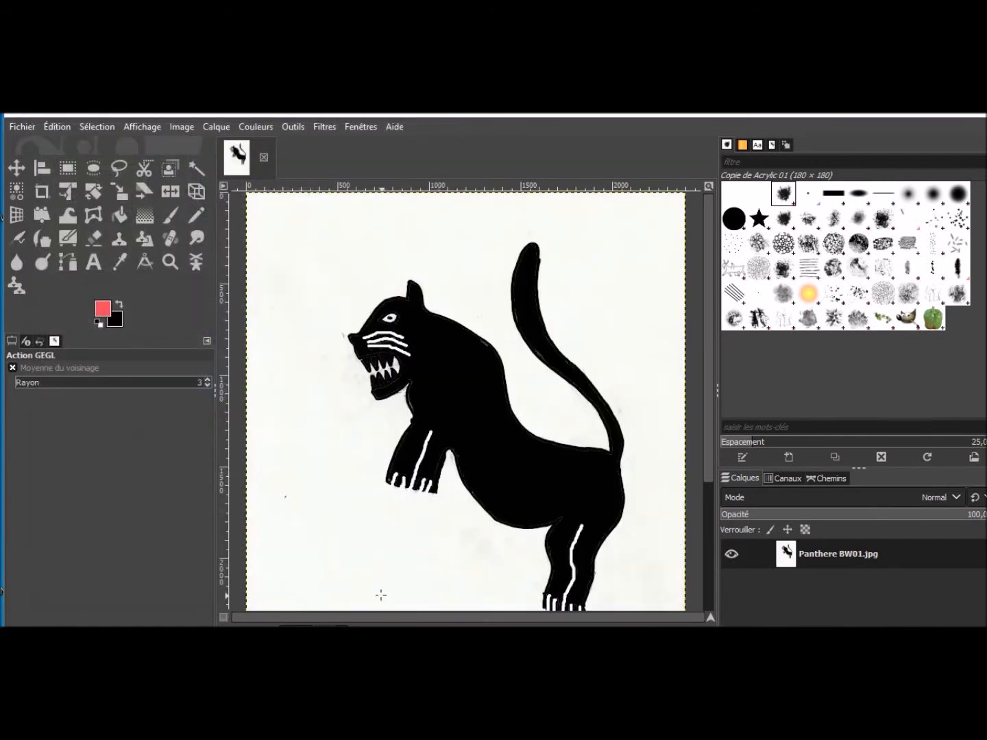
Step: Leave GIMP, close the empty Bloc-notes window and examine the generated panther maps in the TEMP folder
{"action": "left_click", "coordinate": [977, 115]}
{"action": "left_click", "coordinate": [211, 333]}
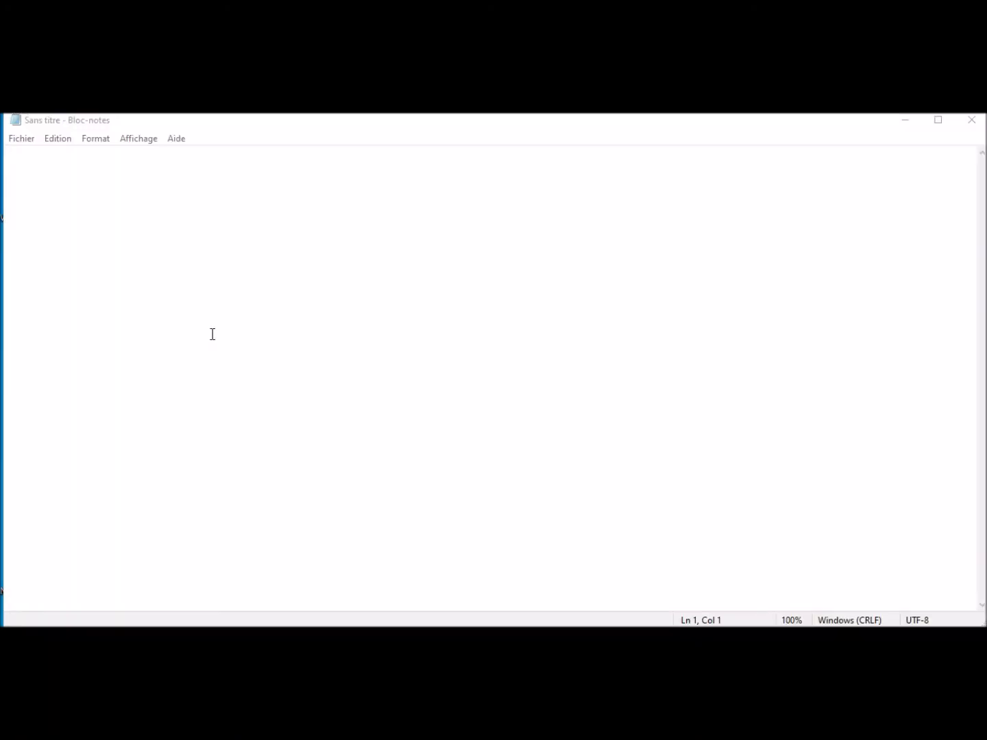
{"action": "left_click", "coordinate": [975, 122]}
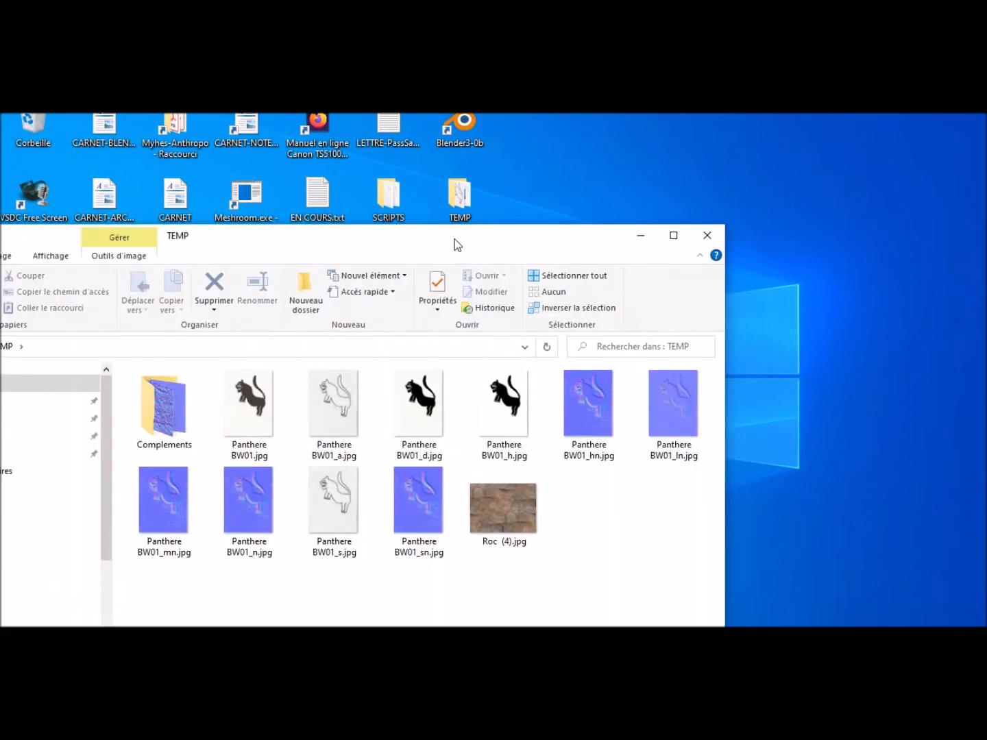
{"action": "left_click_drag", "start_coordinate": [456, 239], "coordinate": [567, 127]}
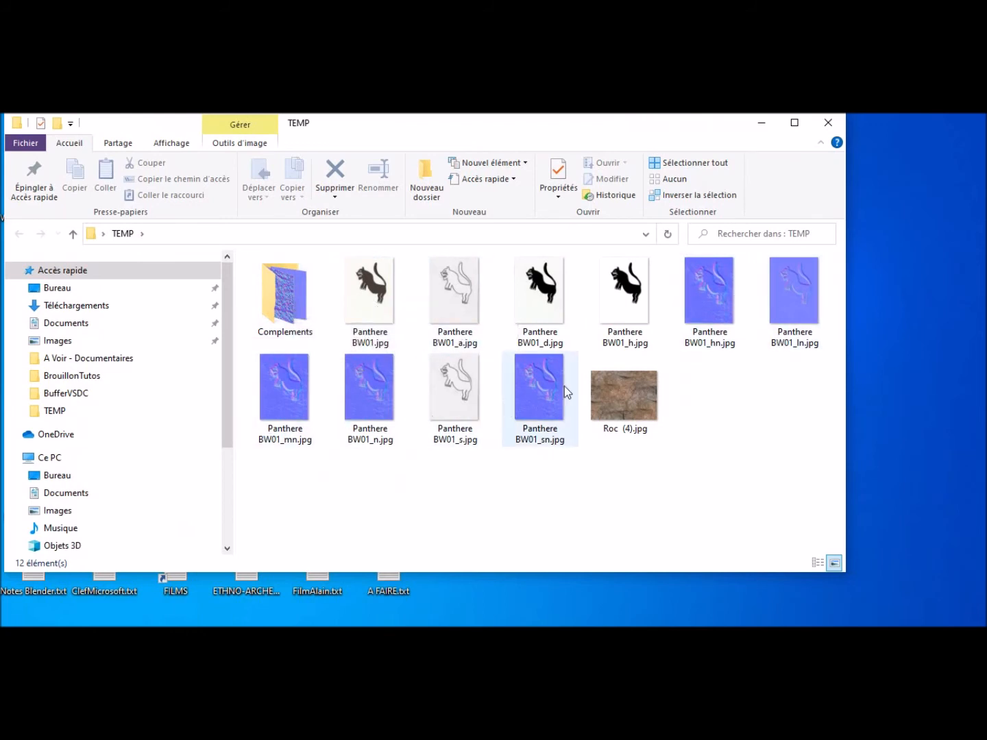
{"action": "left_click", "coordinate": [280, 292]}
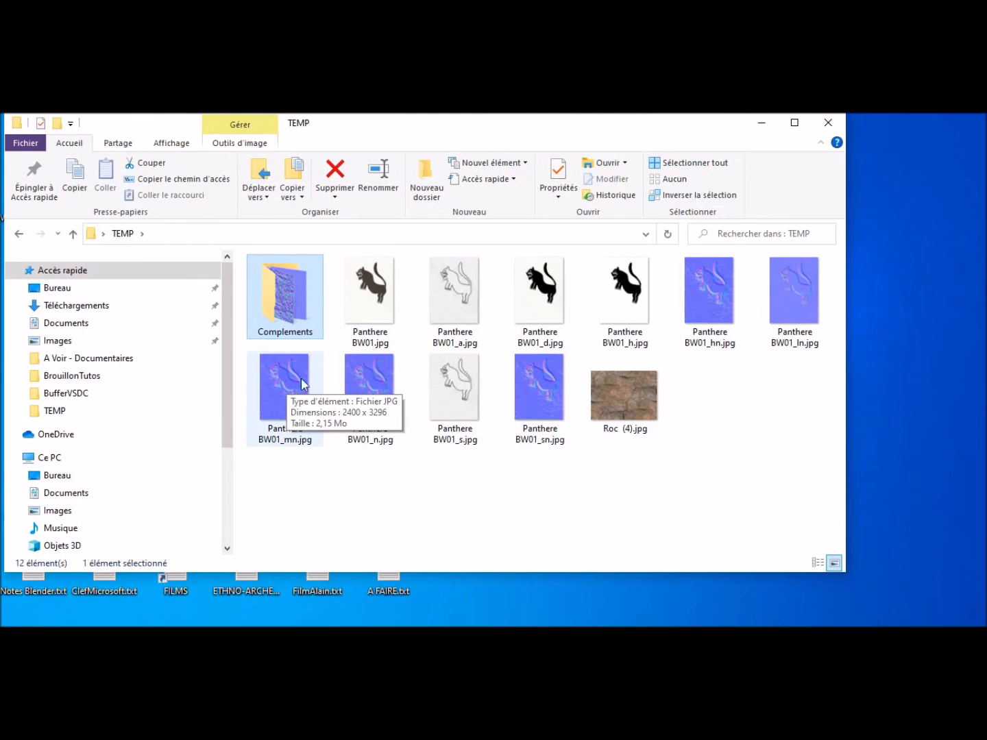
Step: Move the TEMP folder window off the desktop, launch Blender3-0b and dismiss its splash screen
{"action": "left_click_drag", "start_coordinate": [643, 127], "coordinate": [1, 226]}
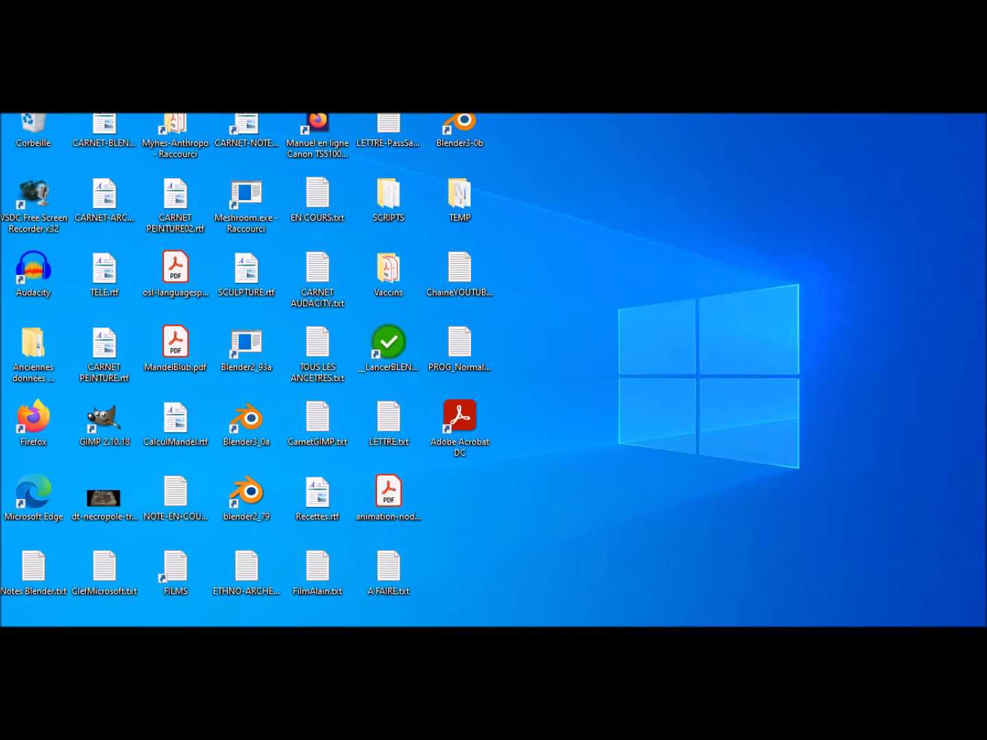
{"action": "left_click", "coordinate": [618, 283]}
{"action": "double_click", "coordinate": [471, 124]}
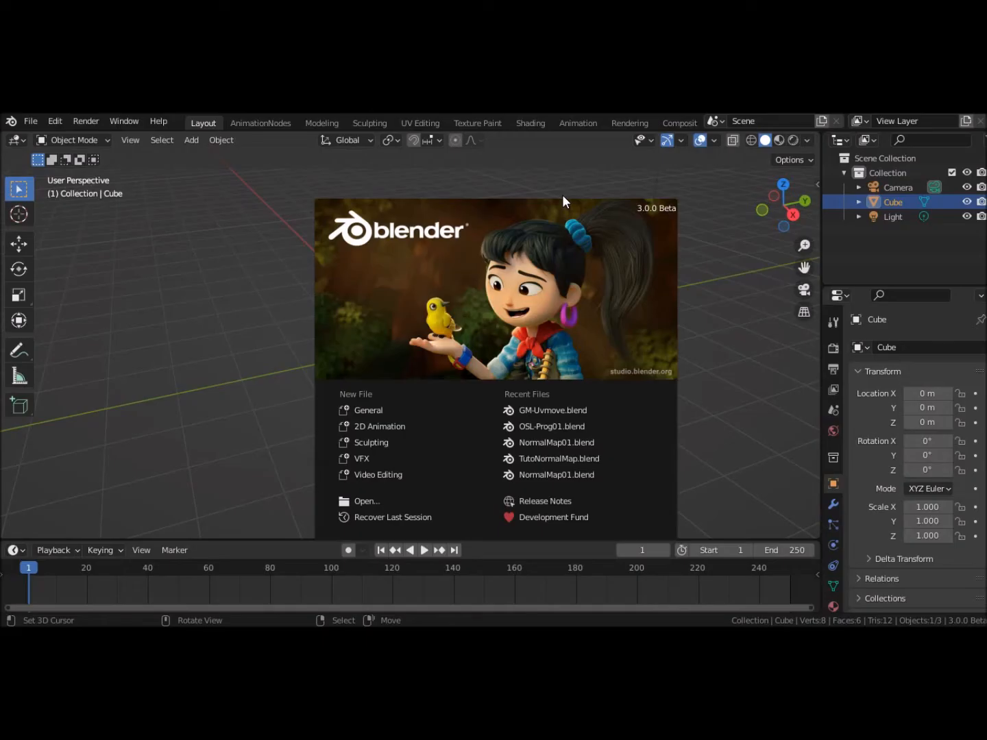
{"action": "left_click", "coordinate": [727, 364]}
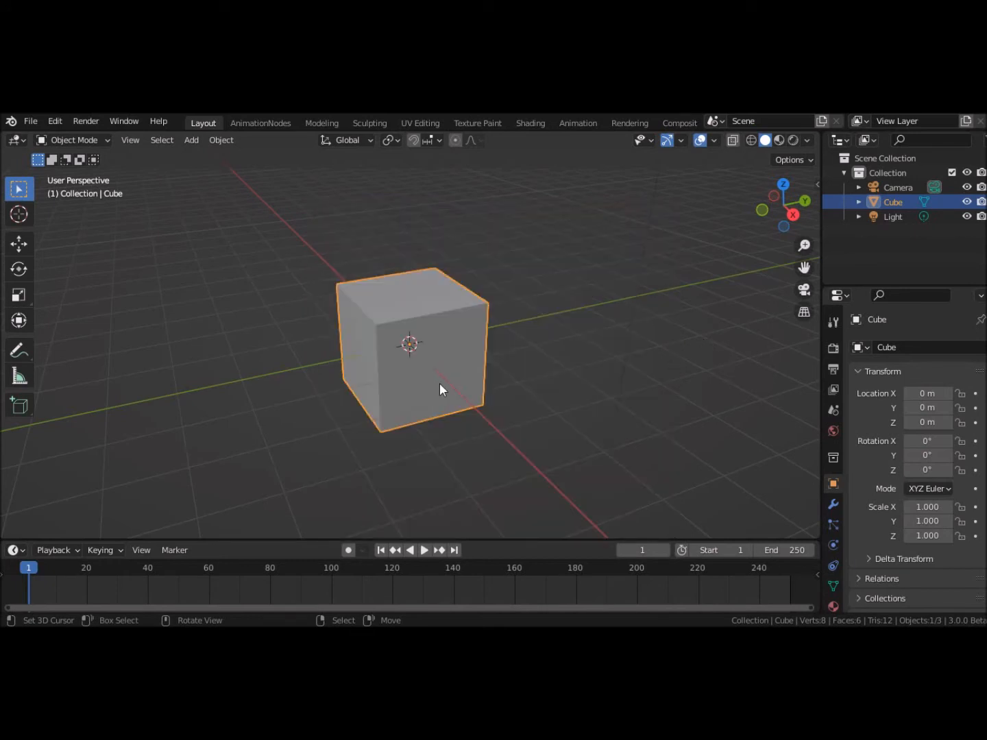
Step: Replace the default cube with a mesh plane and show it in the bottom orthographic view
{"action": "key", "text": "x"}
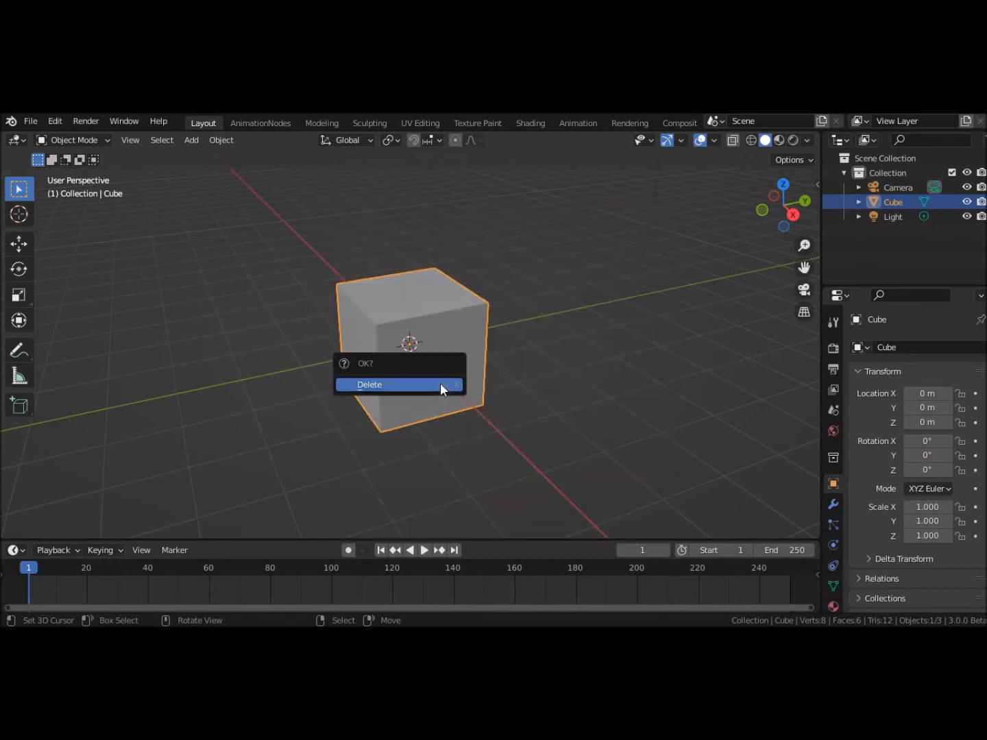
{"action": "left_click", "coordinate": [440, 391]}
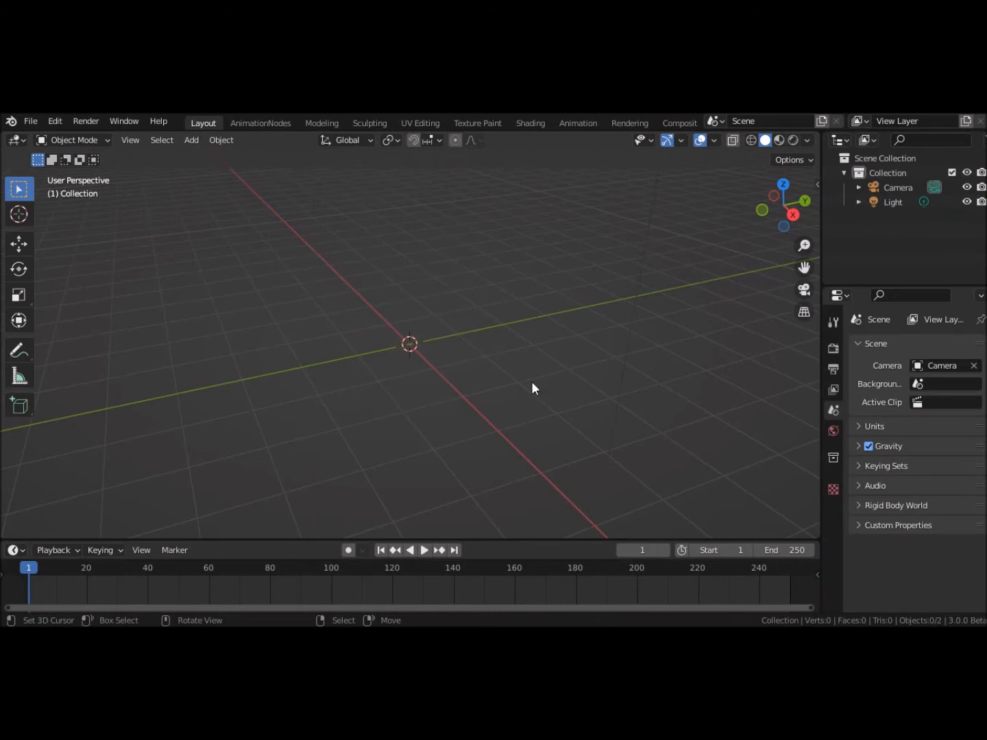
{"action": "key", "text": "shift+a"}
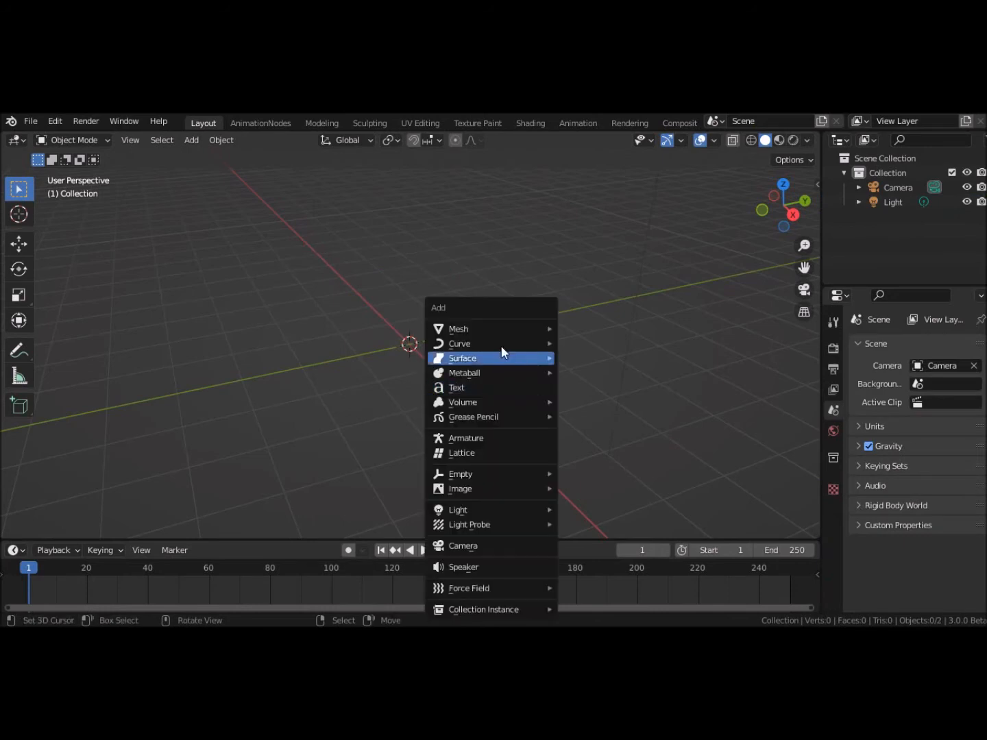
{"action": "mouse_move", "coordinate": [488, 334]}
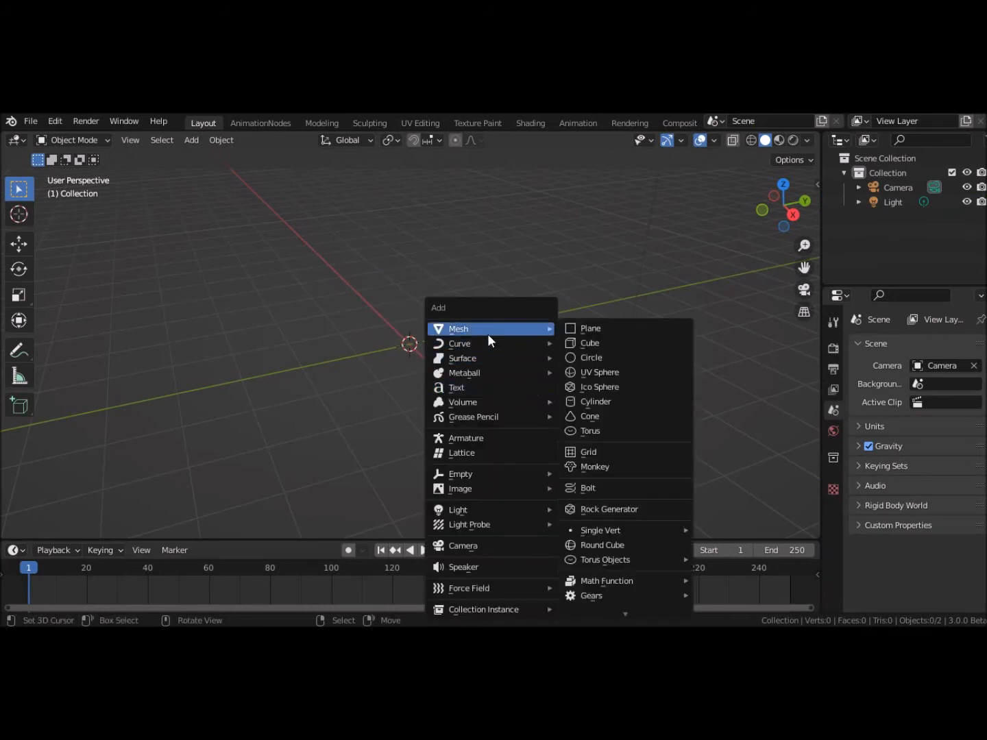
{"action": "left_click", "coordinate": [574, 330]}
{"action": "scroll", "coordinate": [579, 334], "scroll_direction": "down", "scroll_amount": 3}
{"action": "scroll", "coordinate": [582, 335], "scroll_direction": "up", "scroll_amount": 7}
{"action": "middle_click_drag", "start_coordinate": [599, 335], "coordinate": [571, 453]}
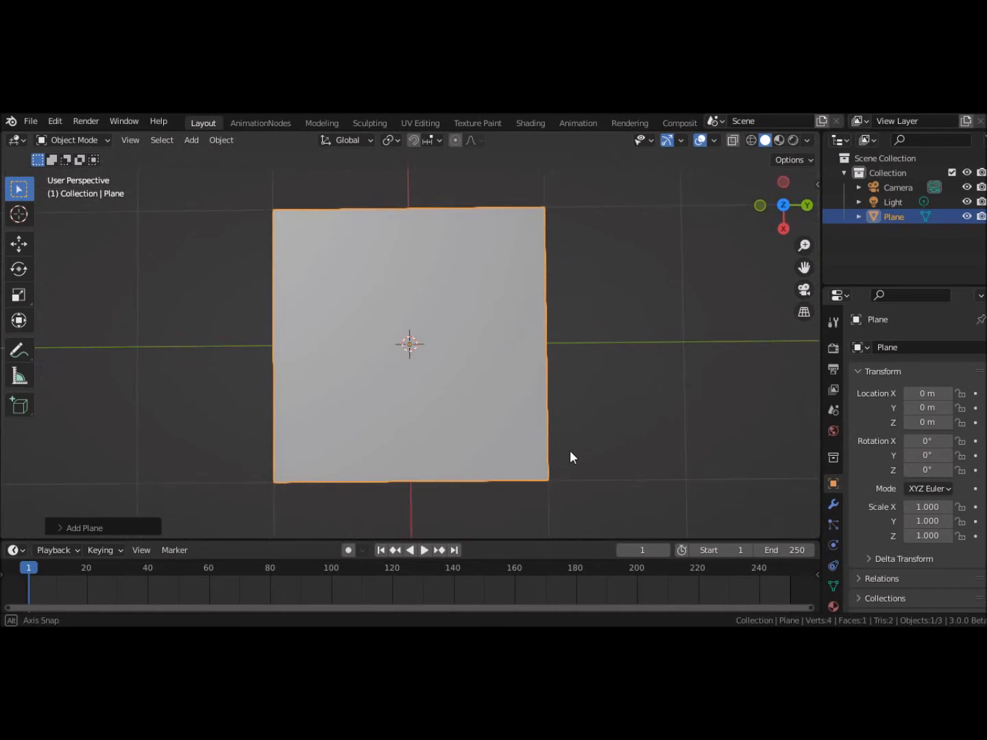
{"action": "left_click", "coordinate": [787, 204]}
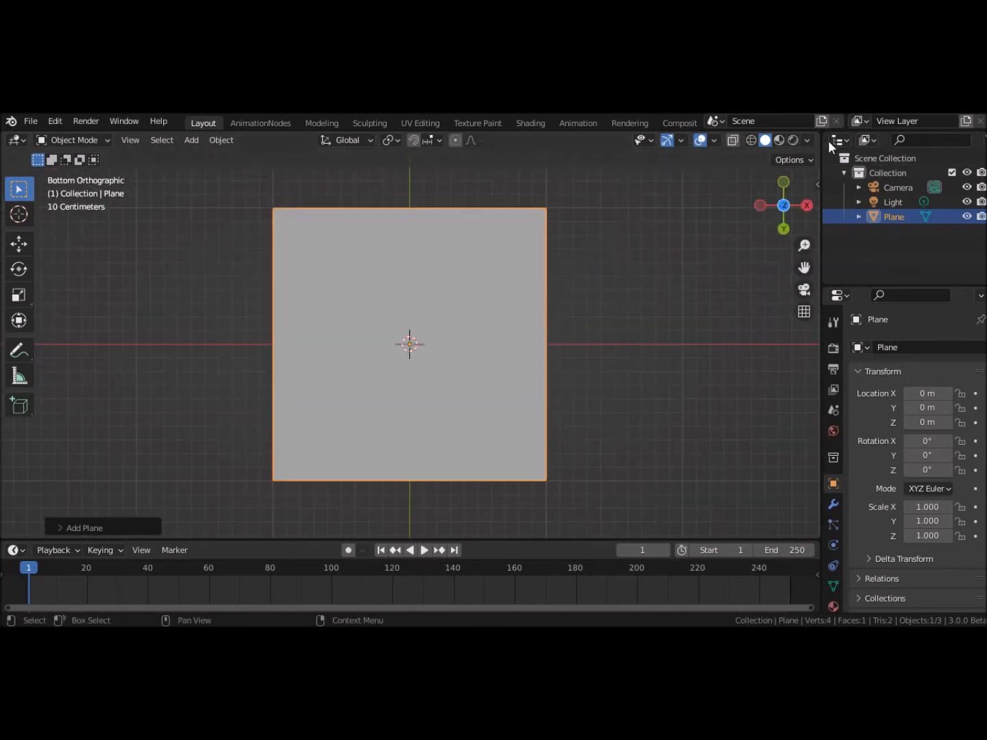
Step: Split the 3D viewport into two stacked areas and turn the upper one into a Shader Editor
{"action": "left_click_drag", "start_coordinate": [819, 126], "coordinate": [787, 367]}
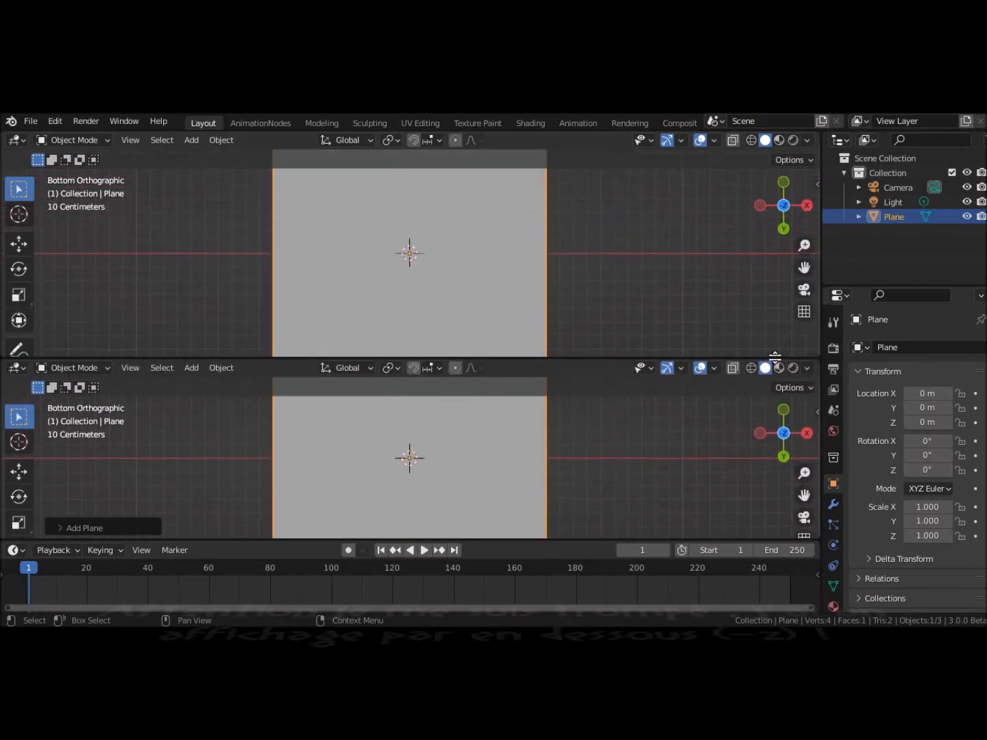
{"action": "left_click", "coordinate": [19, 141]}
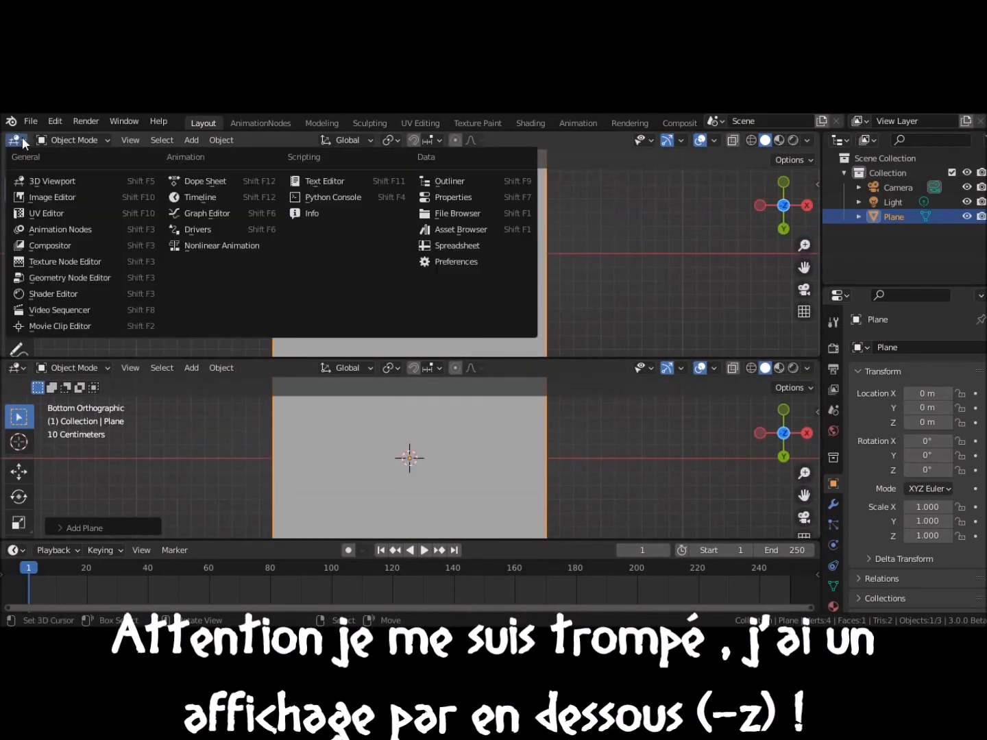
{"action": "left_click", "coordinate": [40, 292]}
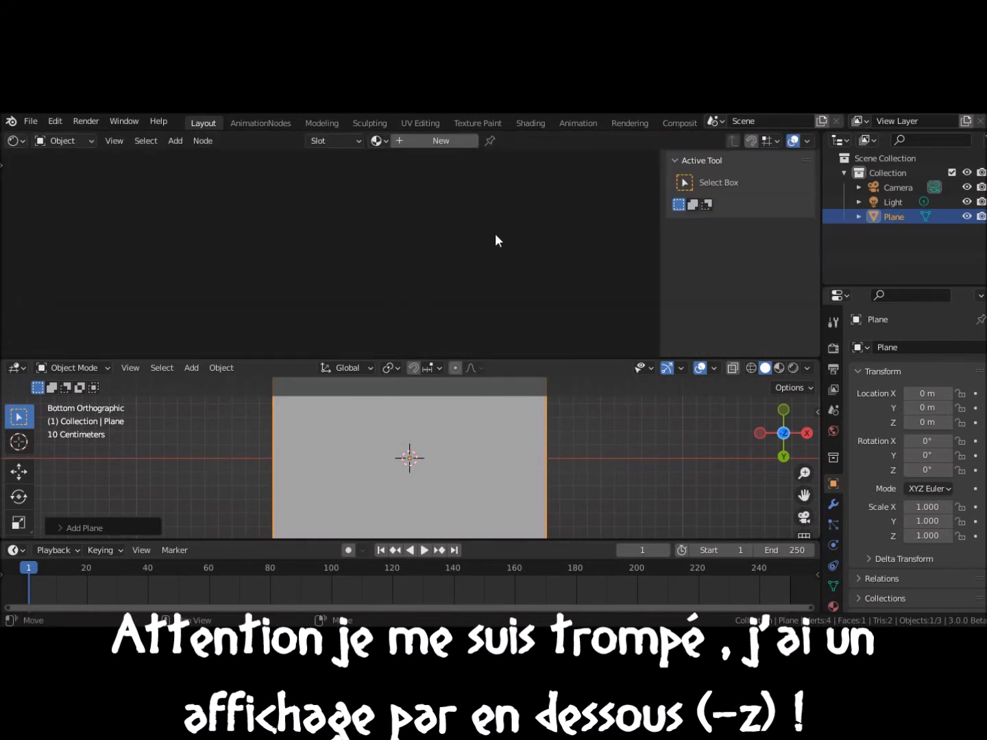
Step: Create a new material for the plane and replace its Principled BSDF with a Diffuse BSDF linked to the Material Output's Surface
{"action": "left_click", "coordinate": [448, 140]}
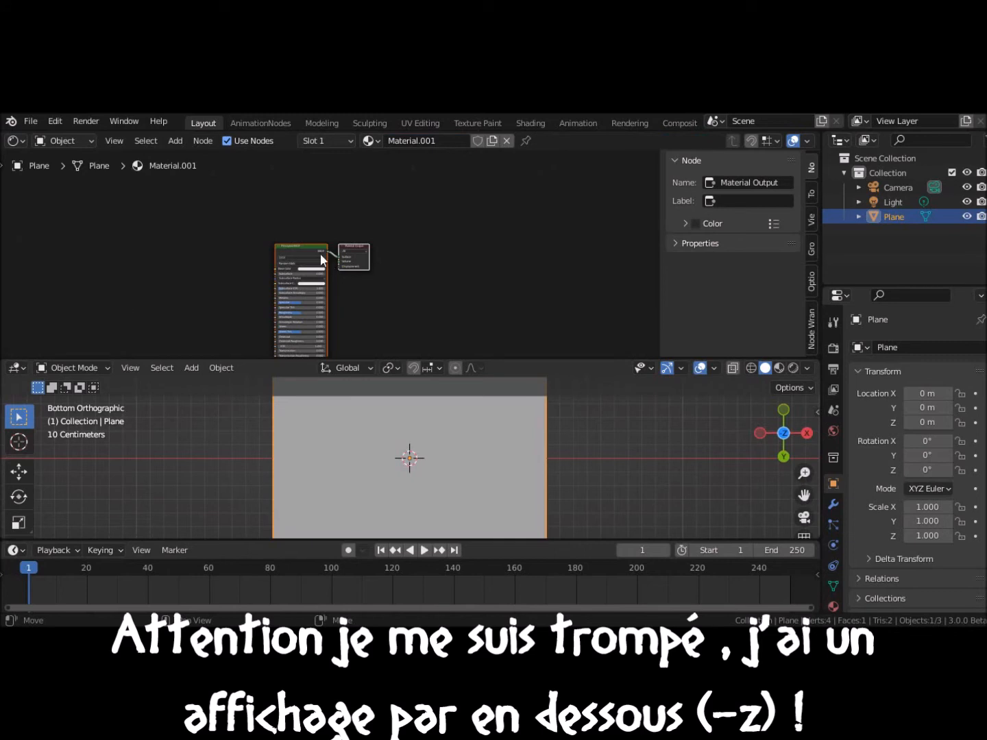
{"action": "left_click", "coordinate": [303, 247]}
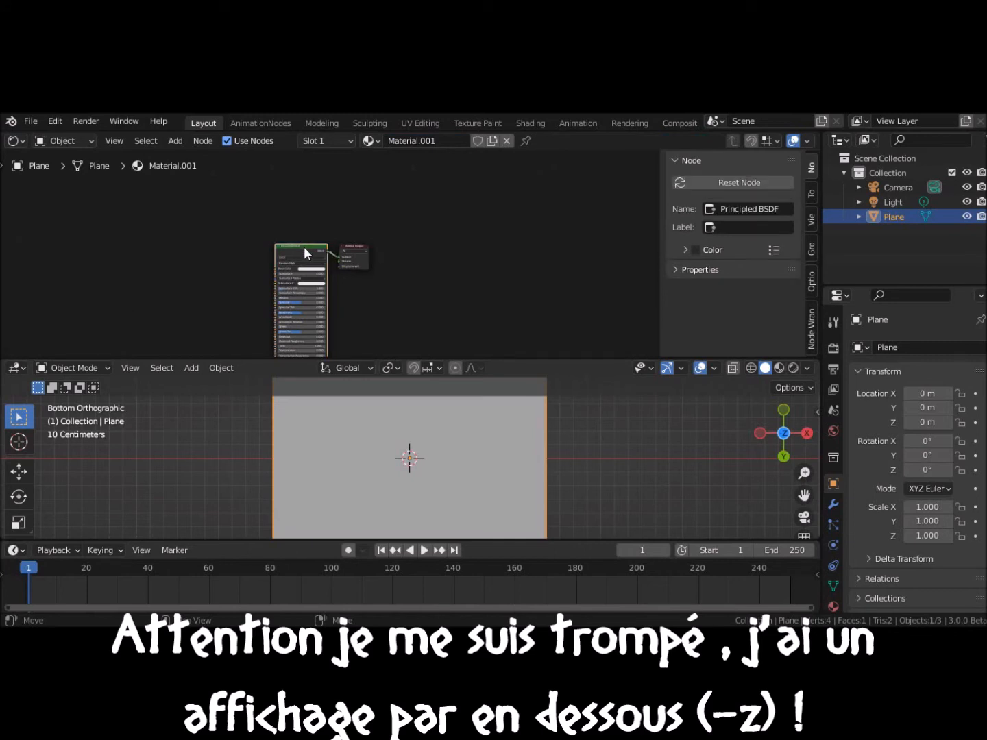
{"action": "key", "text": "x"}
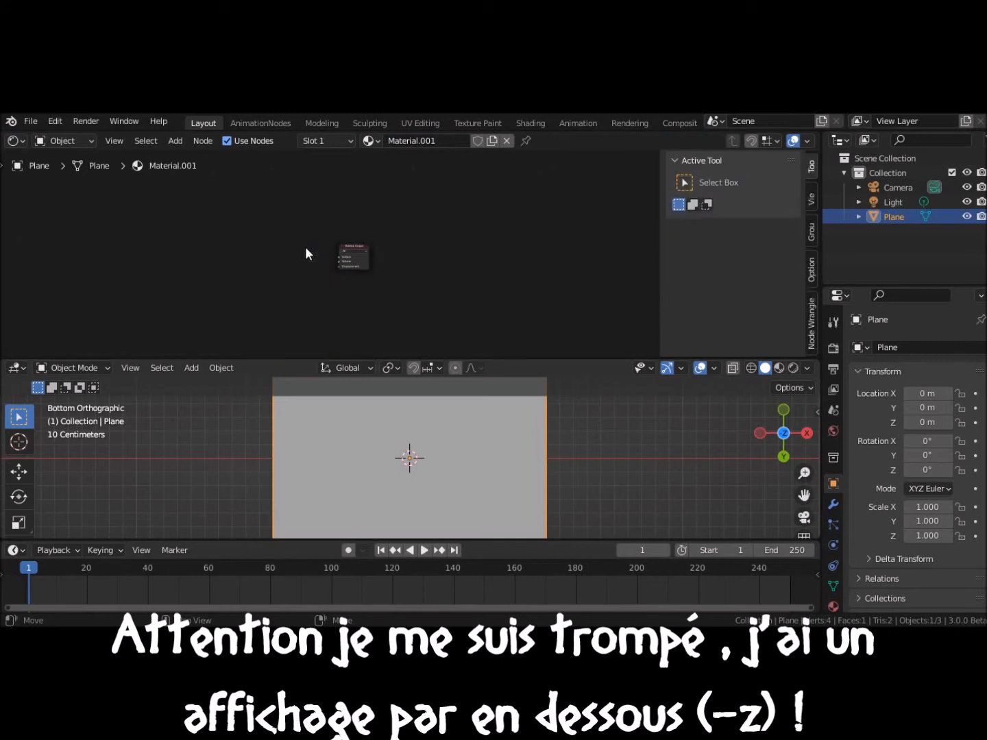
{"action": "key", "text": "shift+a"}
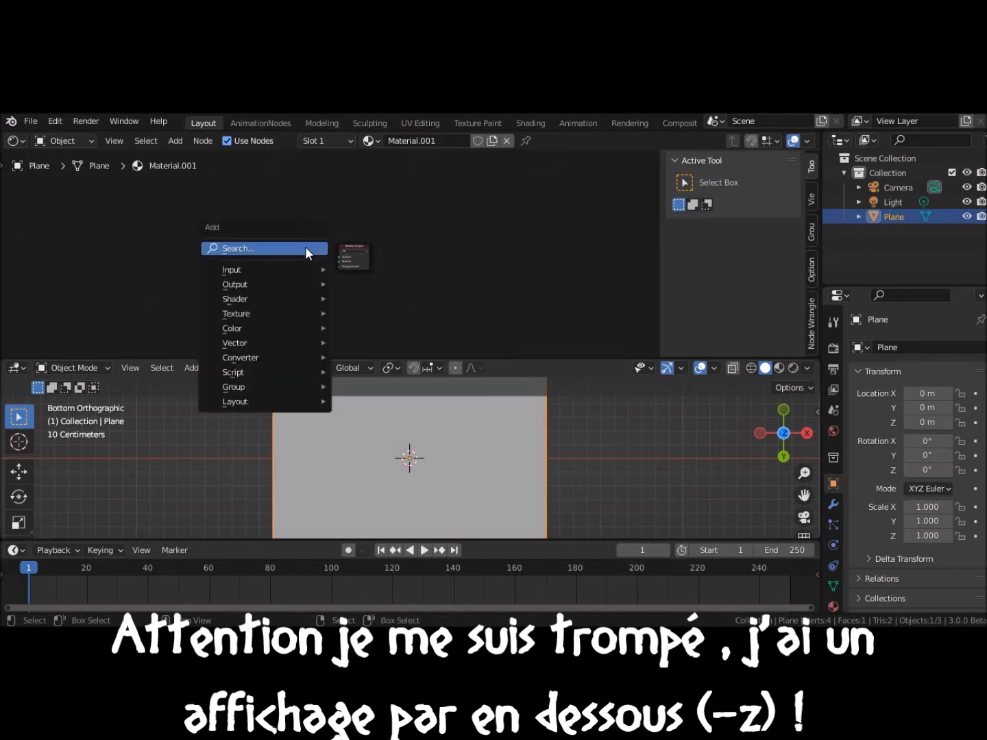
{"action": "mouse_move", "coordinate": [255, 356]}
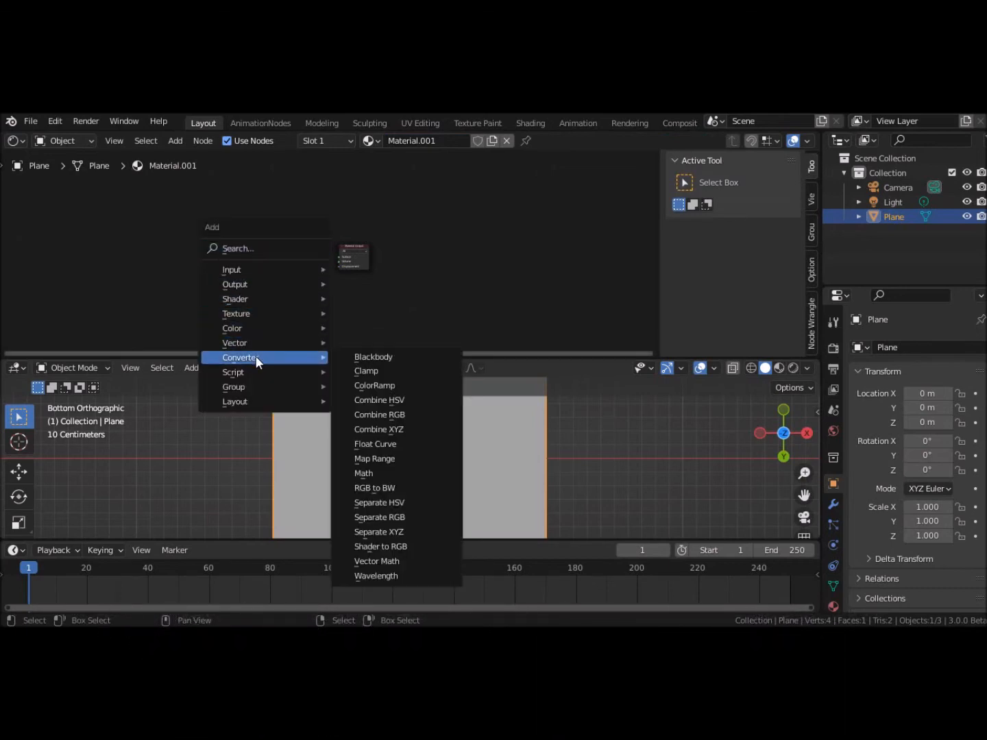
{"action": "mouse_move", "coordinate": [238, 300]}
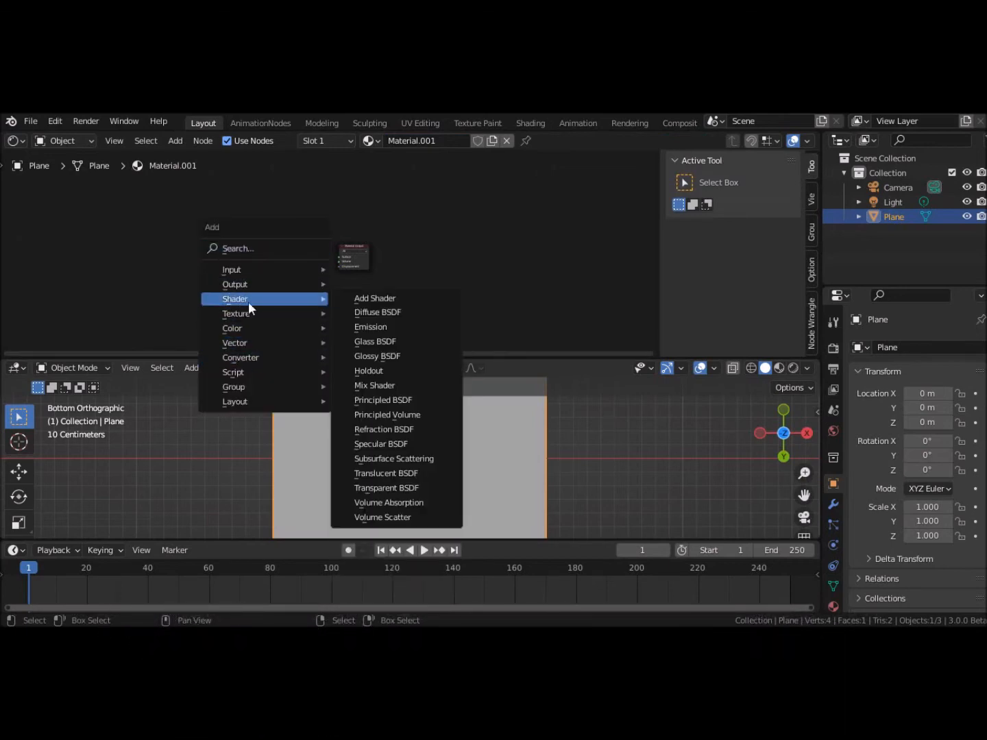
{"action": "left_click", "coordinate": [384, 313]}
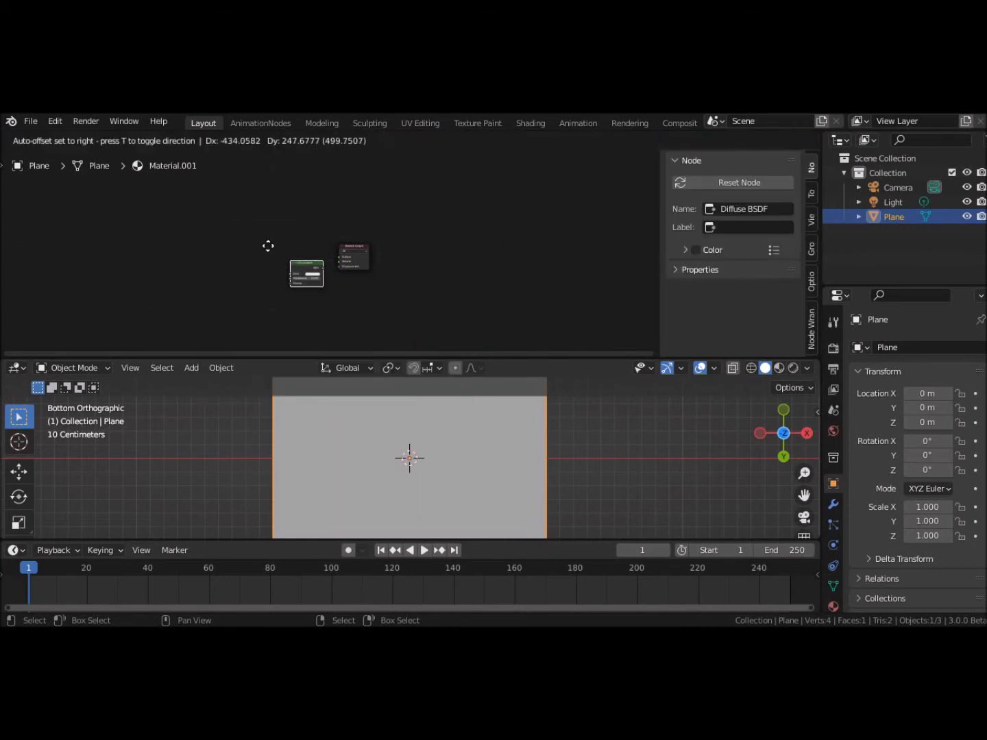
{"action": "left_click", "coordinate": [302, 248]}
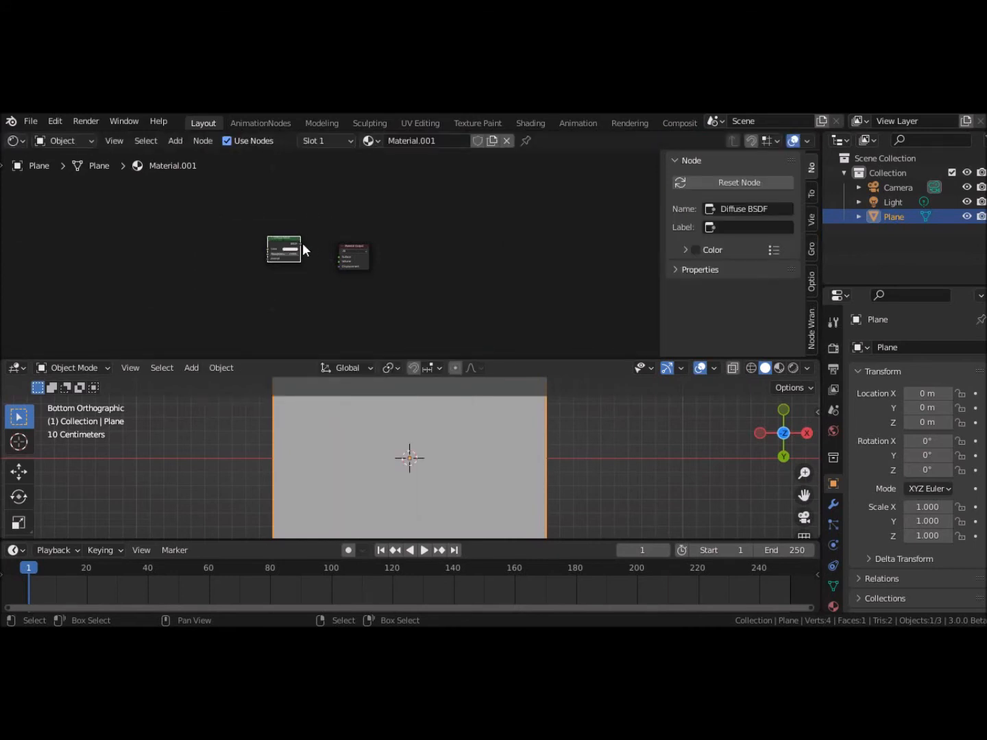
{"action": "left_click_drag", "start_coordinate": [302, 245], "coordinate": [342, 257]}
Step: Add a Normal Map node and place it just before the Diffuse BSDF node
{"action": "scroll", "coordinate": [417, 278], "scroll_direction": "up", "scroll_amount": 4}
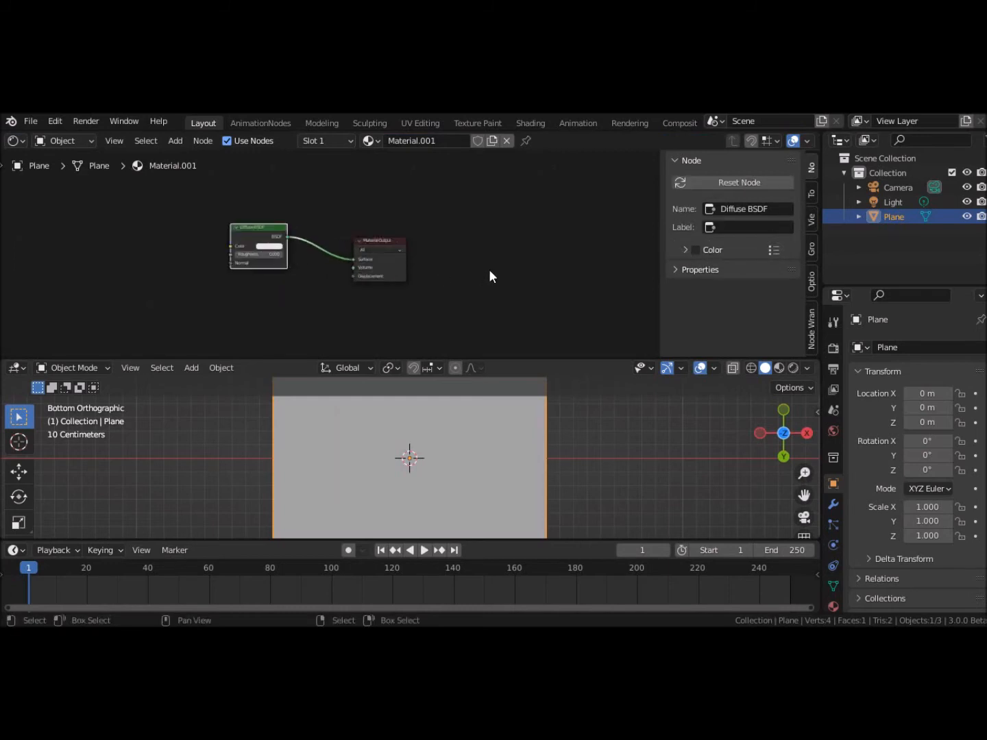
{"action": "middle_click_drag", "start_coordinate": [491, 273], "coordinate": [646, 271]}
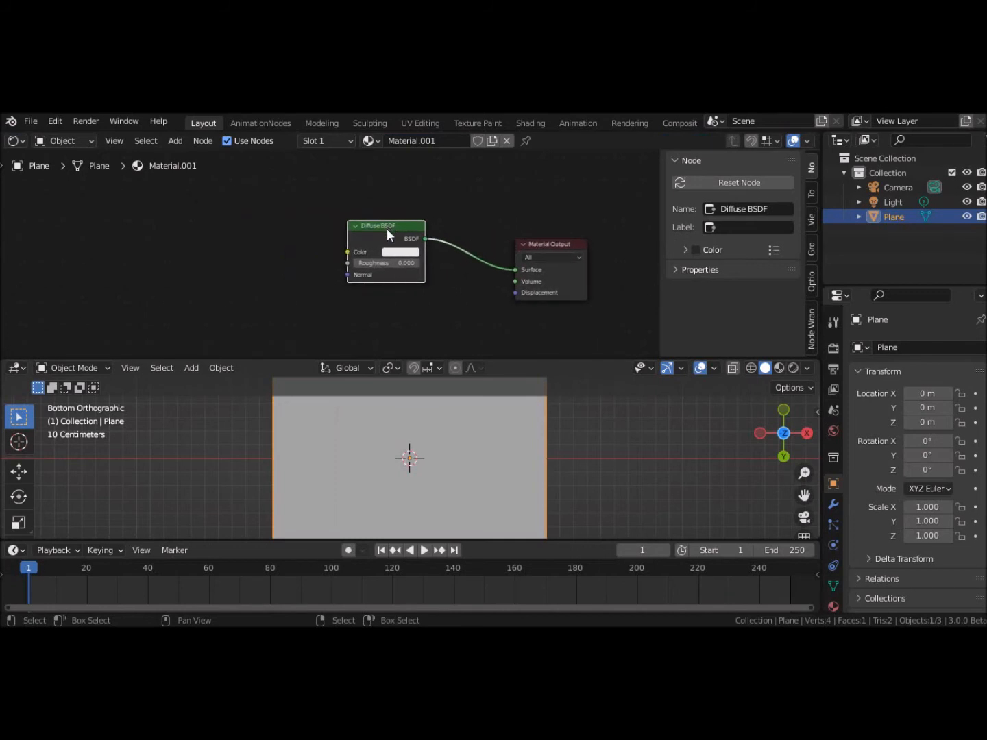
{"action": "key", "text": "shift+a"}
{"action": "mouse_move", "coordinate": [289, 226]}
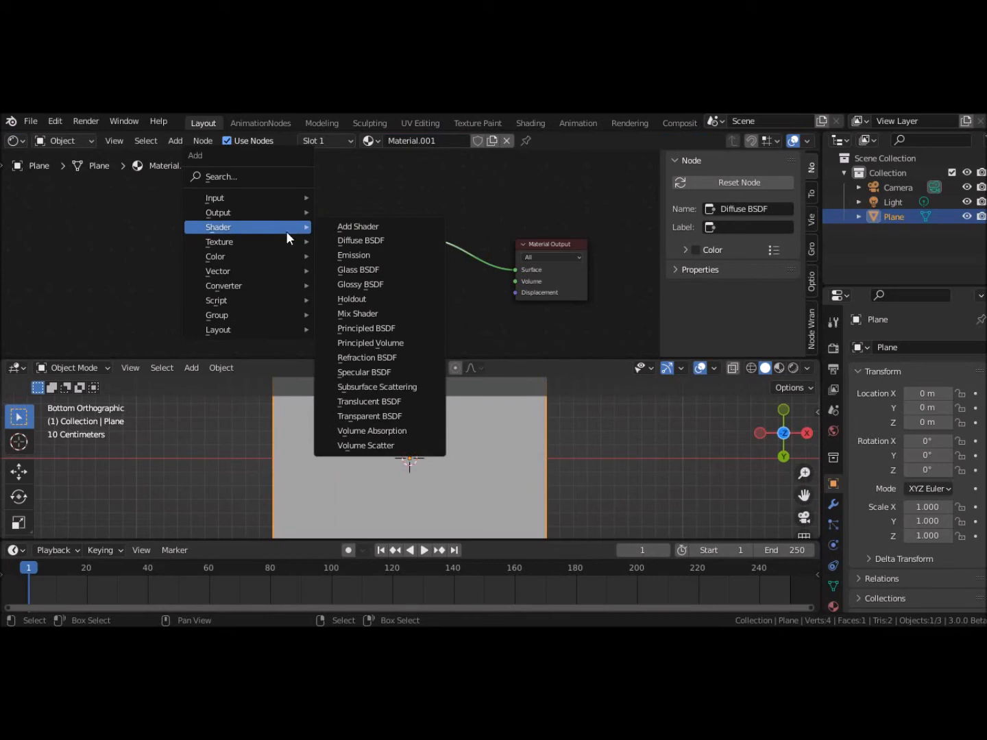
{"action": "mouse_move", "coordinate": [261, 286]}
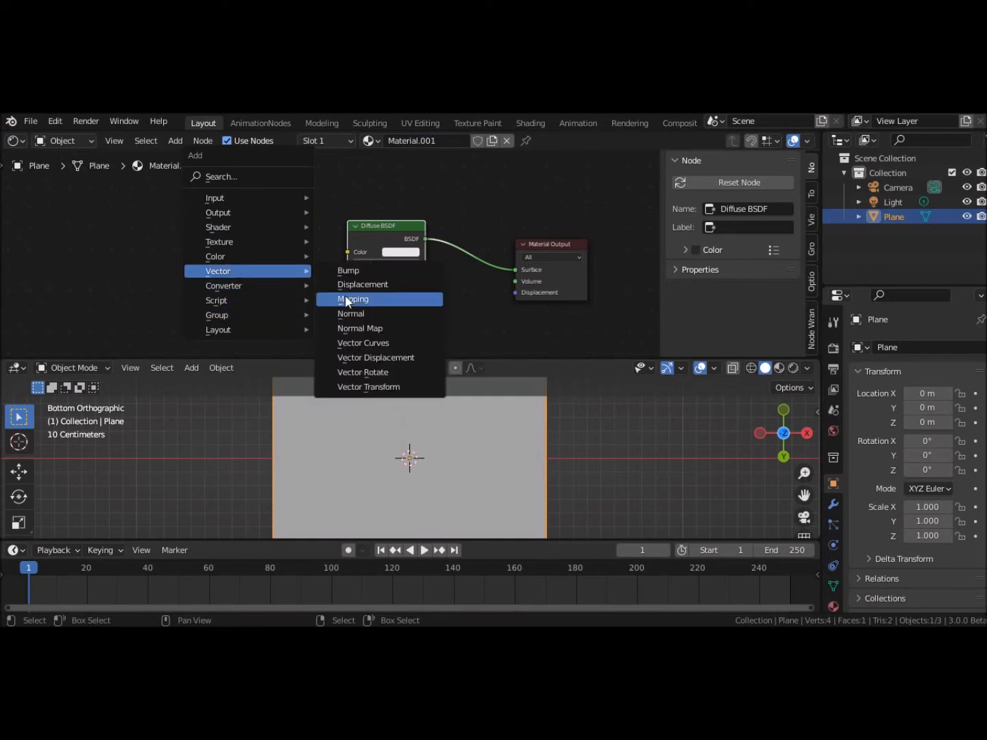
{"action": "left_click", "coordinate": [356, 329]}
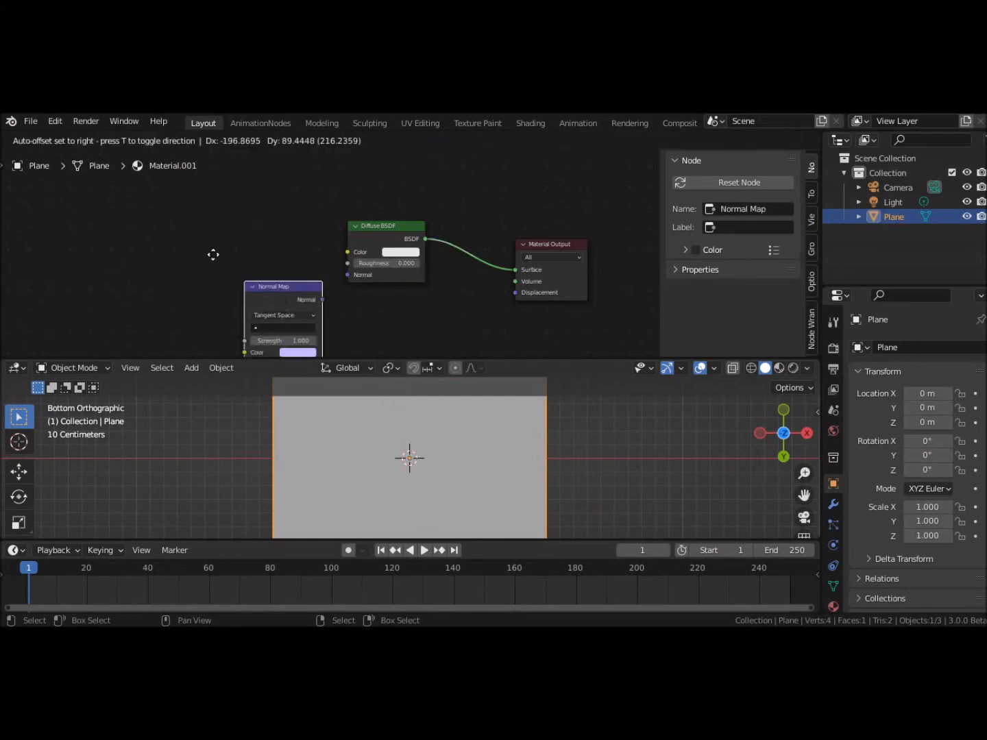
{"action": "left_click", "coordinate": [215, 250]}
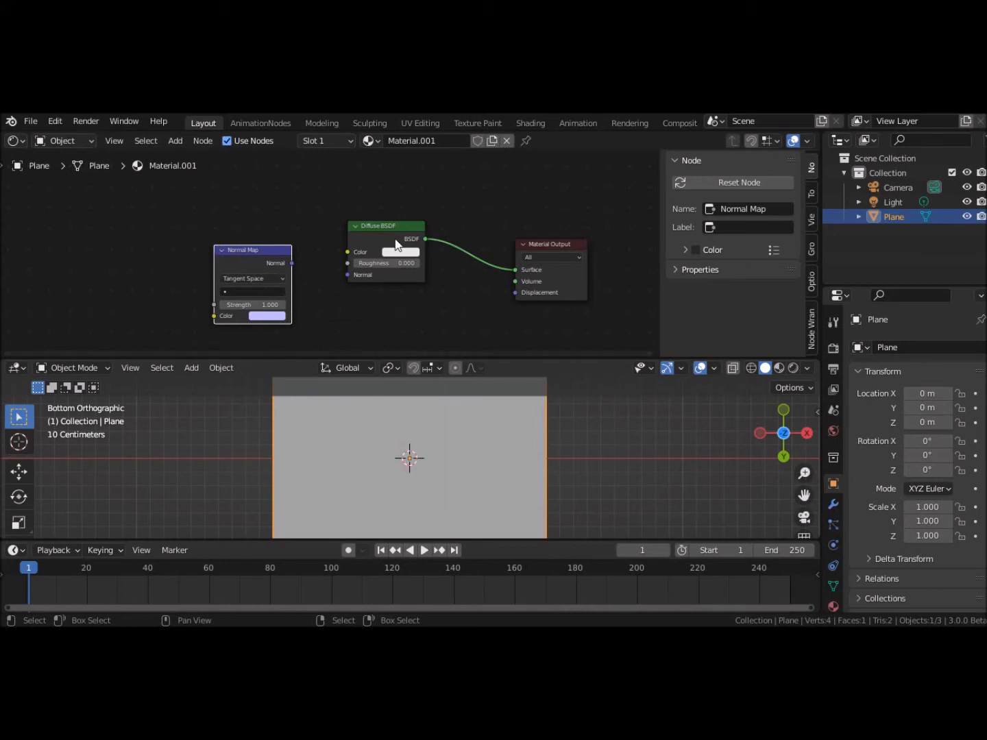
{"action": "left_click_drag", "start_coordinate": [273, 252], "coordinate": [294, 256]}
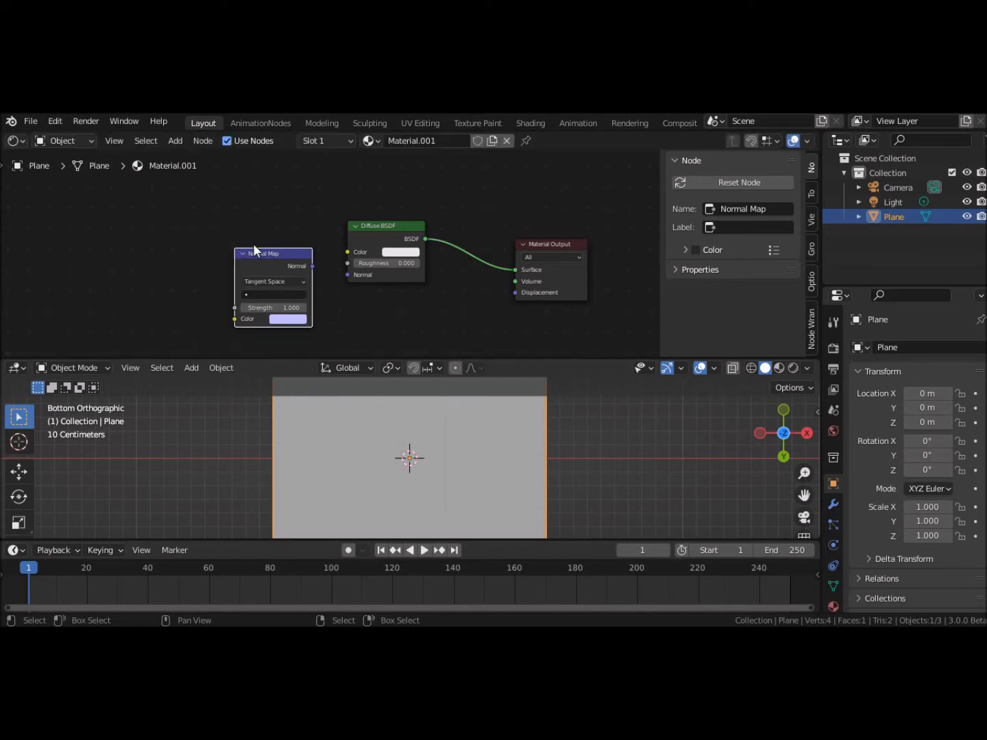
{"action": "key", "text": "shift+a"}
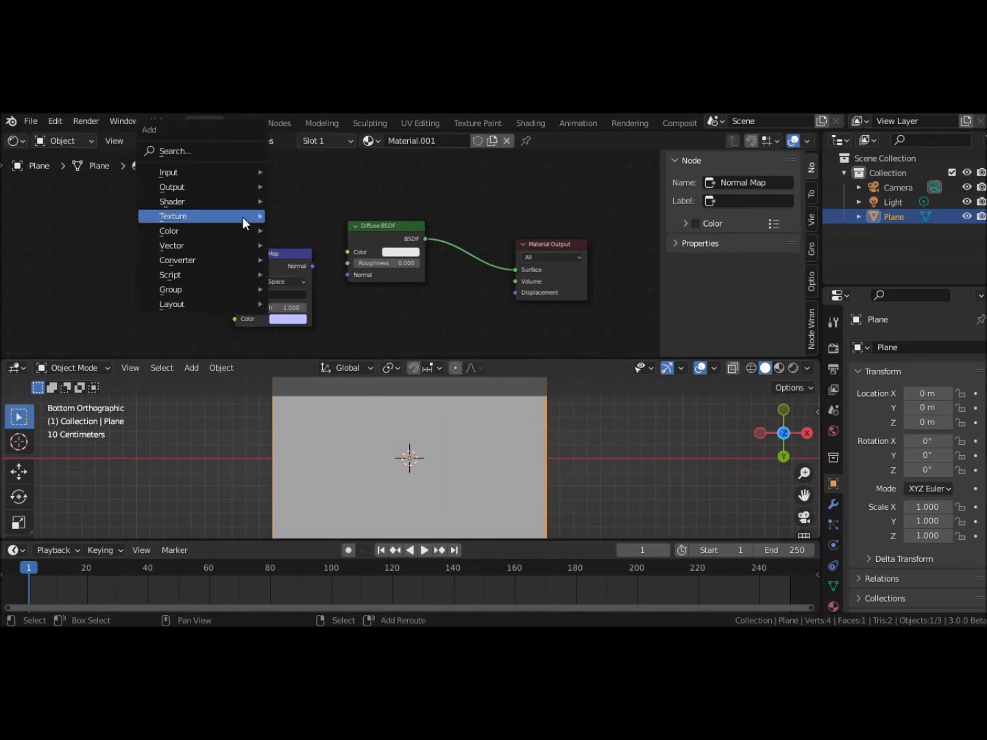
{"action": "mouse_move", "coordinate": [244, 217]}
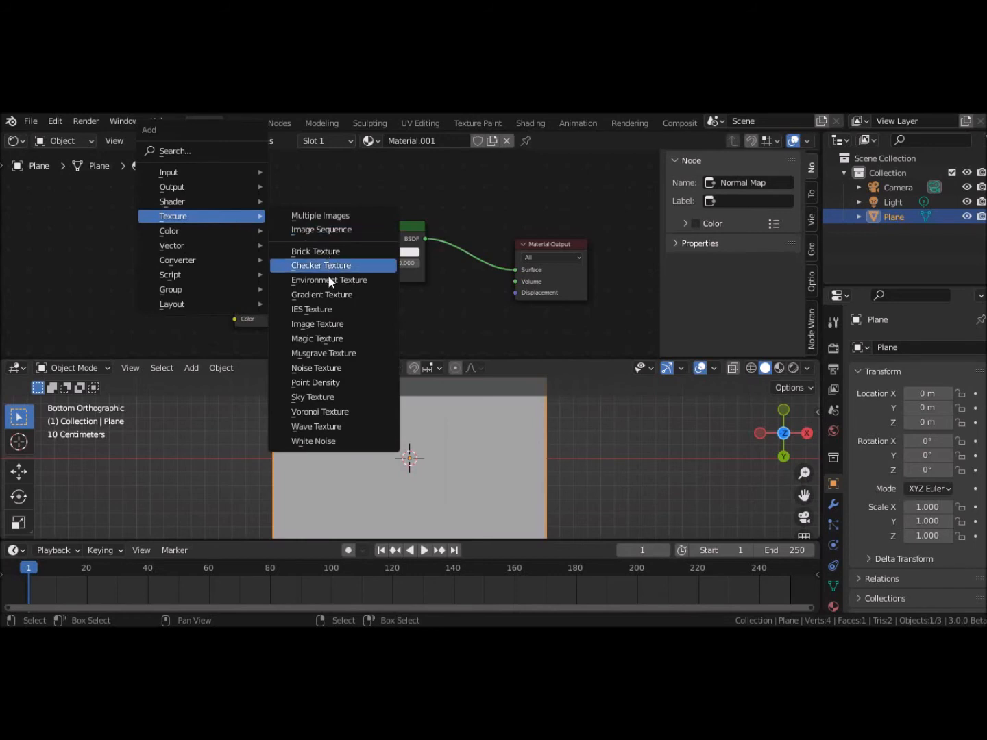
{"action": "left_click", "coordinate": [328, 321]}
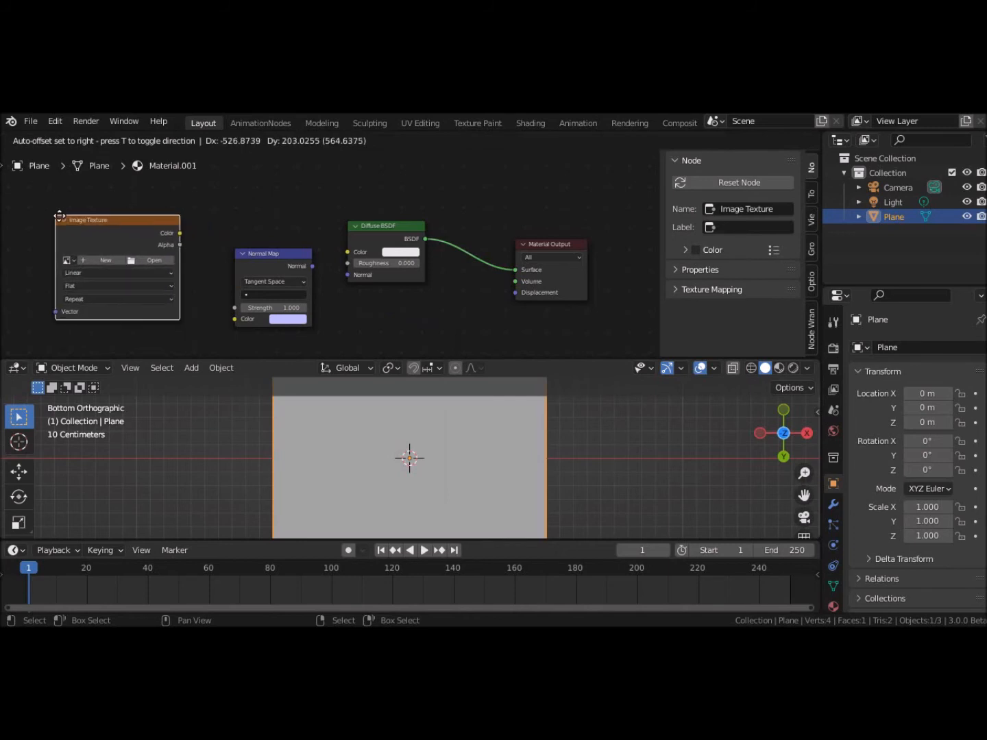
{"action": "left_click", "coordinate": [58, 218]}
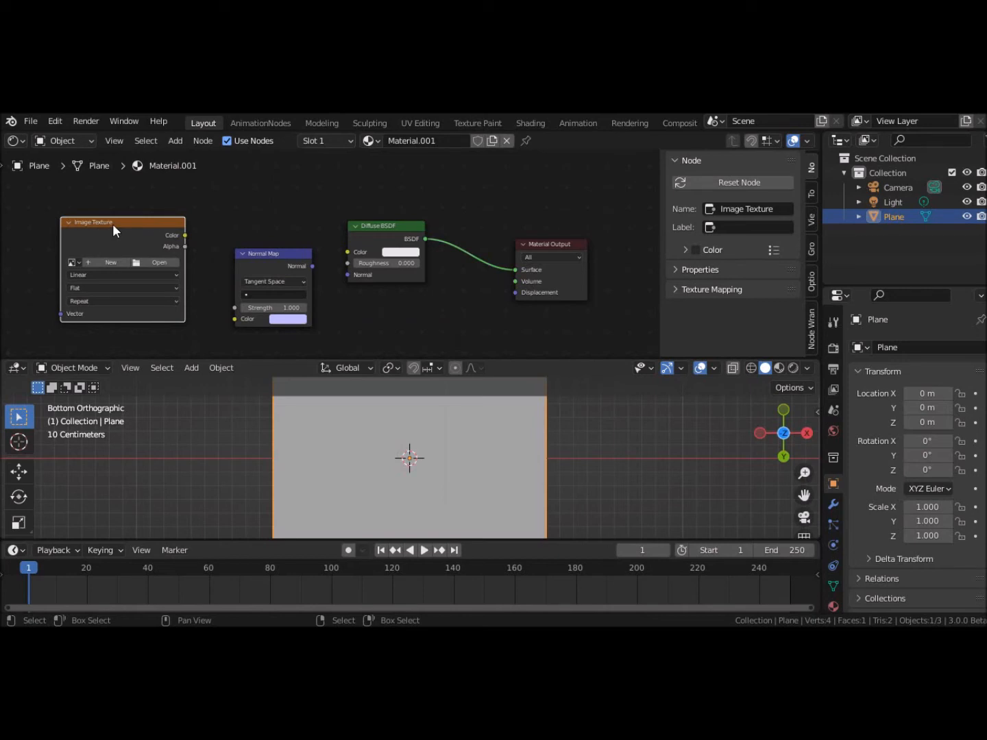
{"action": "key", "text": "x"}
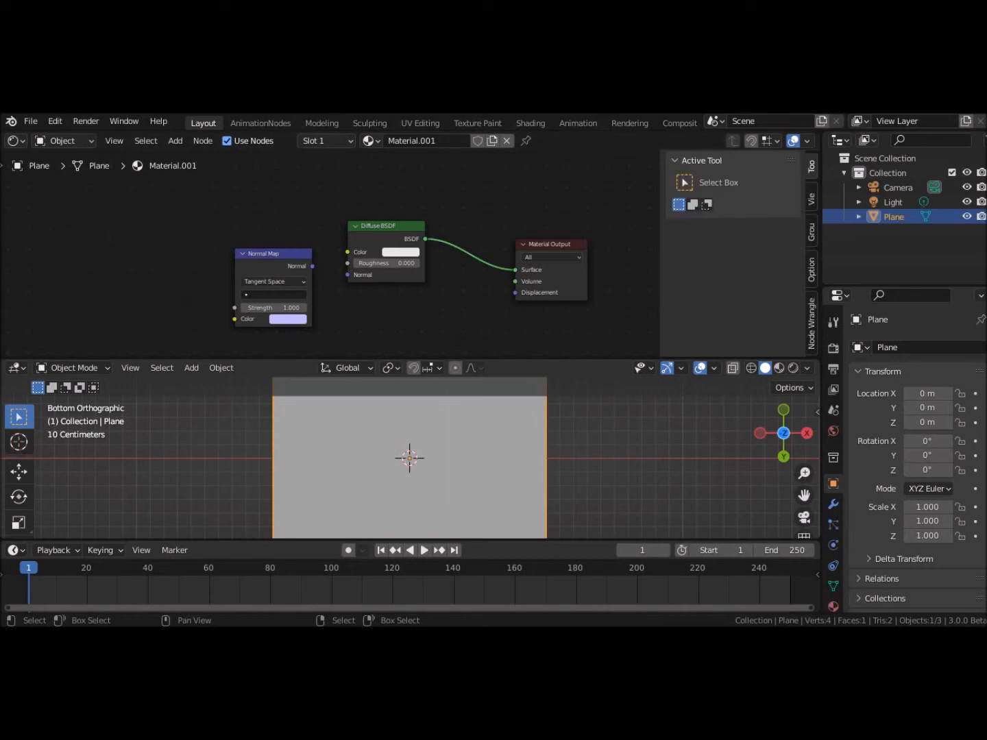
Step: Bring the TEMP folder window over the lower area and drop Panthere BW01_hn.jpg into the node editor as an image texture
{"action": "left_click_drag", "start_coordinate": [0, 548], "coordinate": [0, 377]}
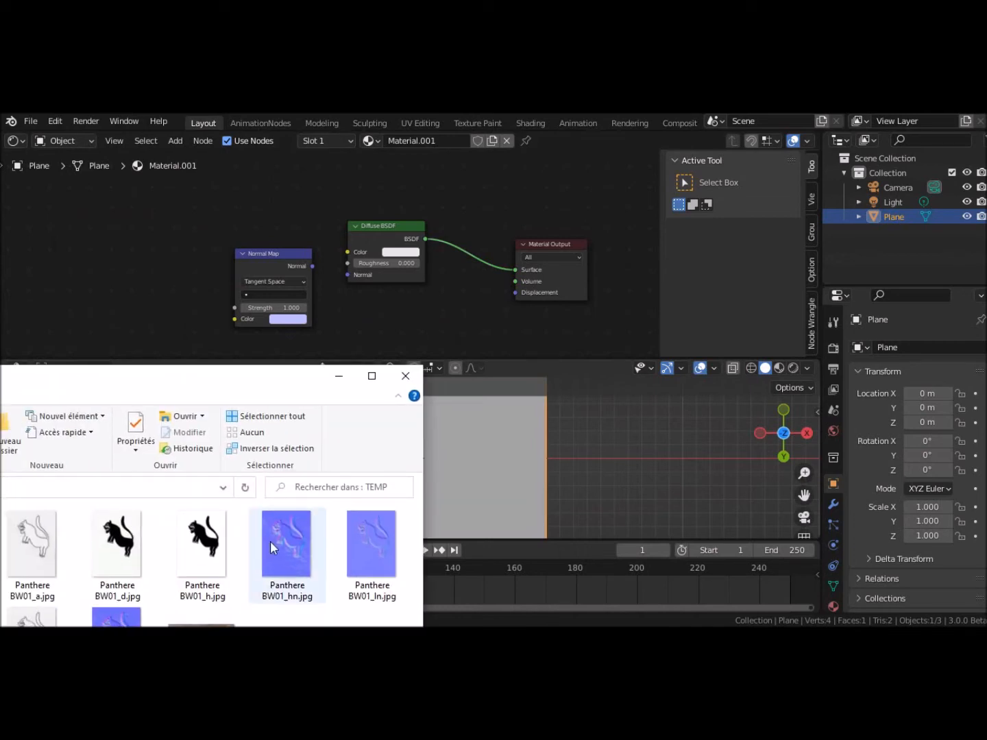
{"action": "left_click", "coordinate": [294, 563]}
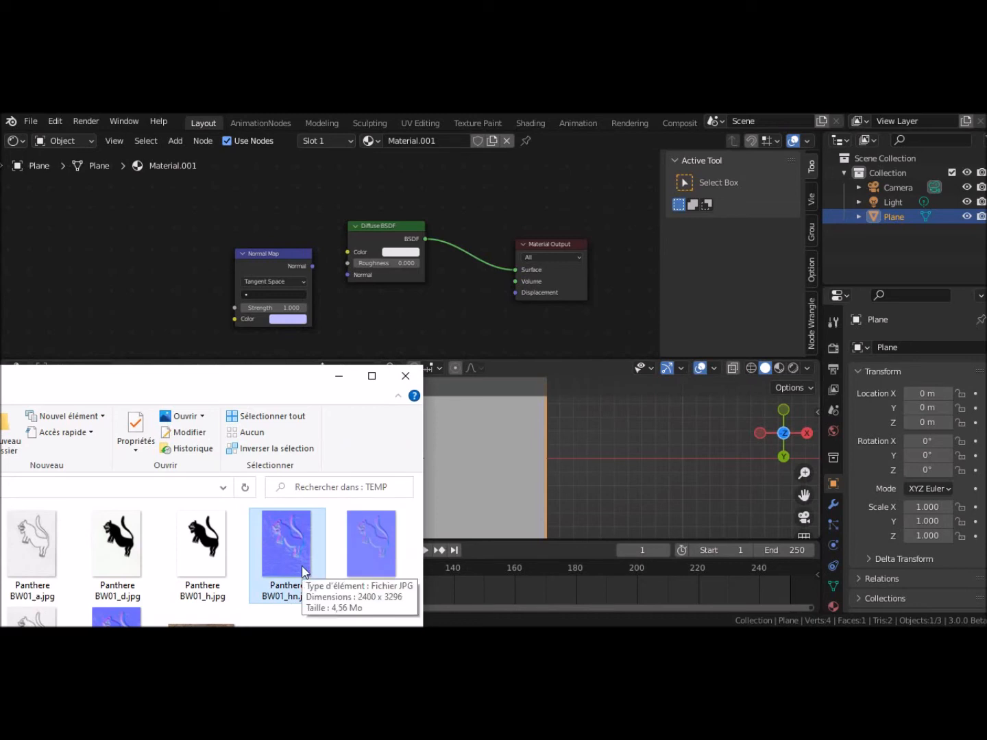
{"action": "left_click_drag", "start_coordinate": [306, 572], "coordinate": [127, 269]}
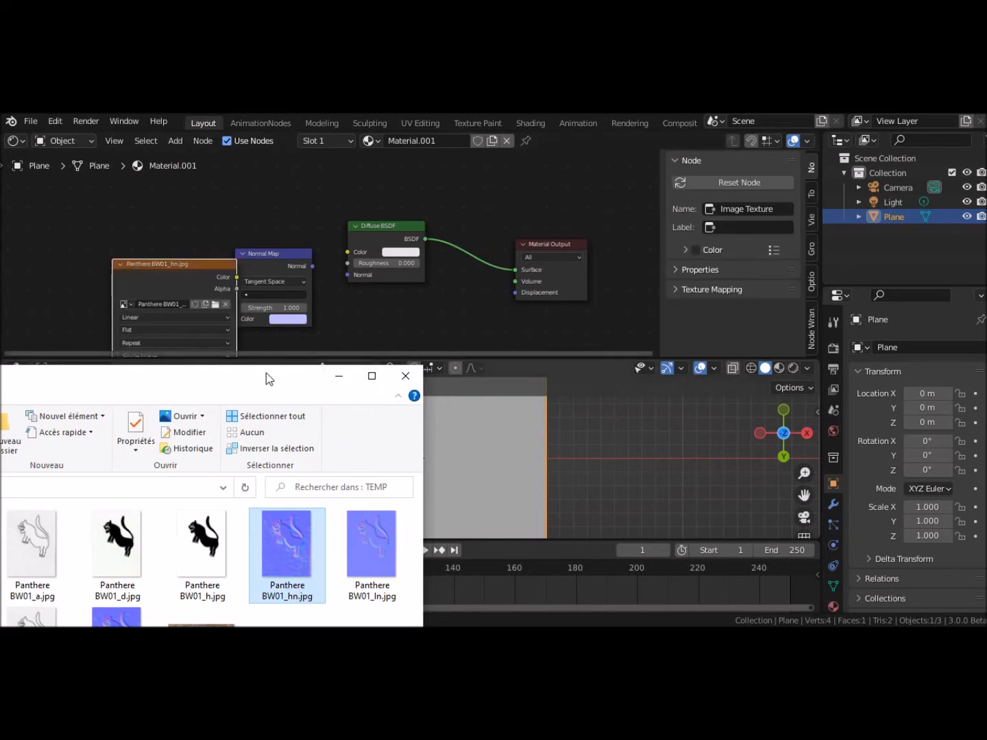
Step: Link the Panthere BW01_hn.jpg texture's Color to the Normal Map's Color, and its Normal output to the Diffuse BSDF's Normal
{"action": "left_click", "coordinate": [339, 375]}
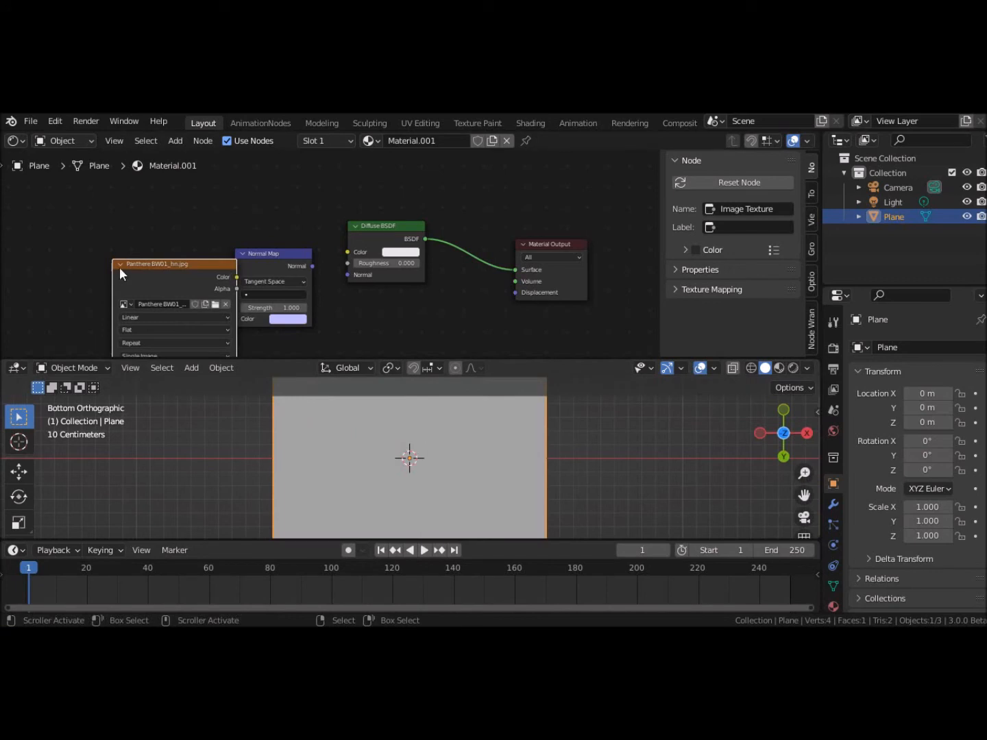
{"action": "left_click_drag", "start_coordinate": [139, 275], "coordinate": [65, 198]}
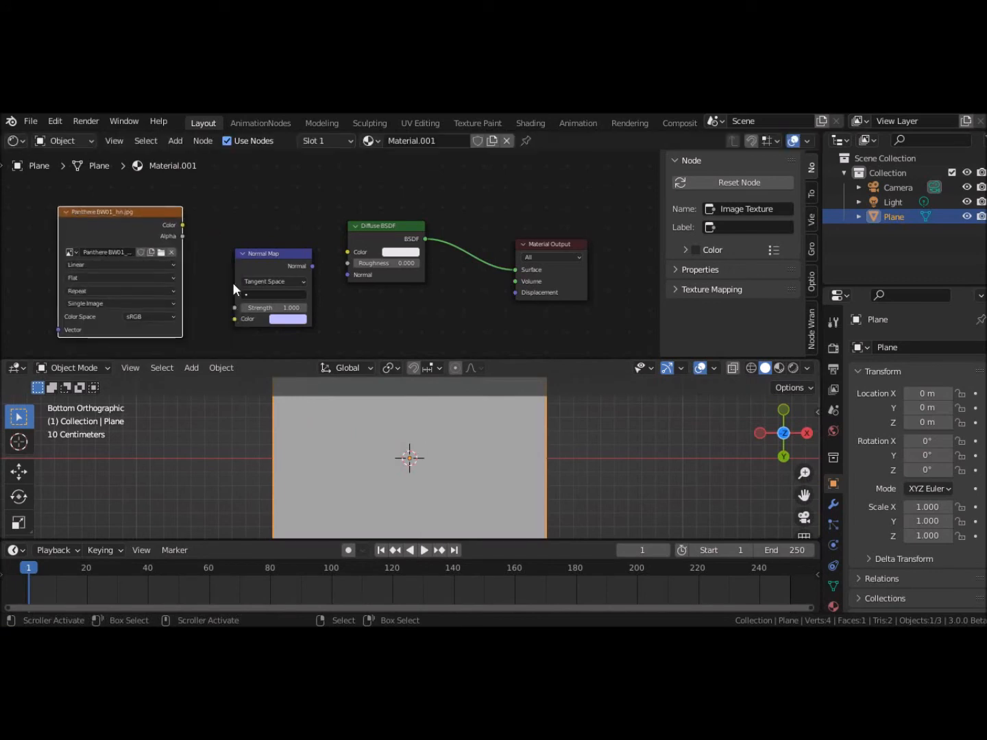
{"action": "left_click_drag", "start_coordinate": [183, 225], "coordinate": [240, 316]}
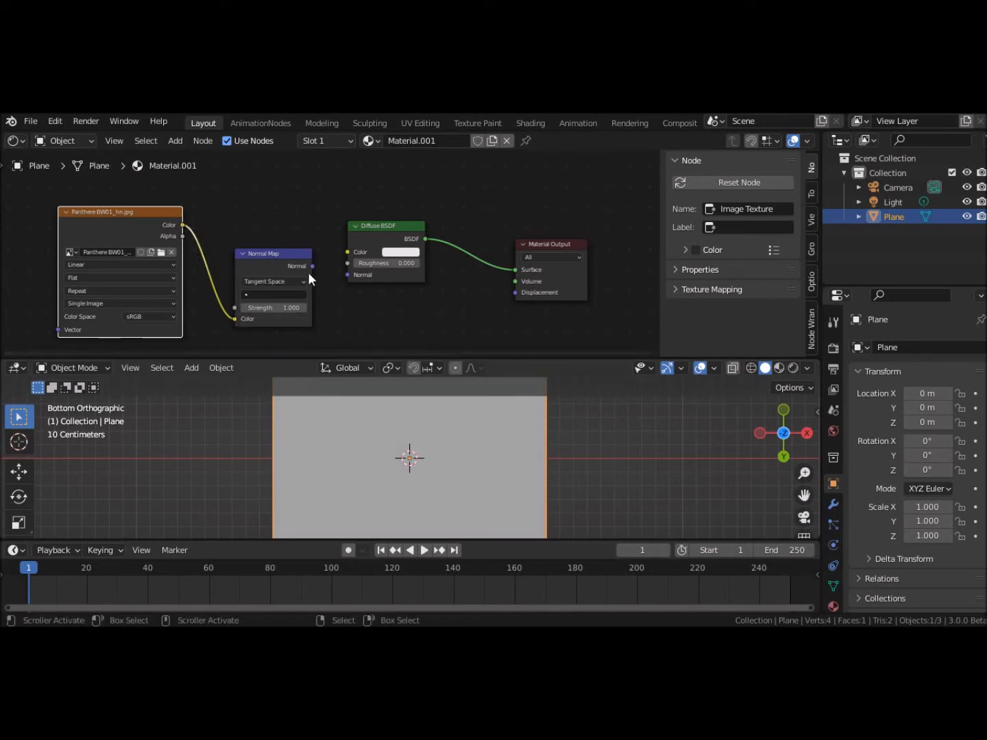
{"action": "left_click_drag", "start_coordinate": [312, 265], "coordinate": [353, 276]}
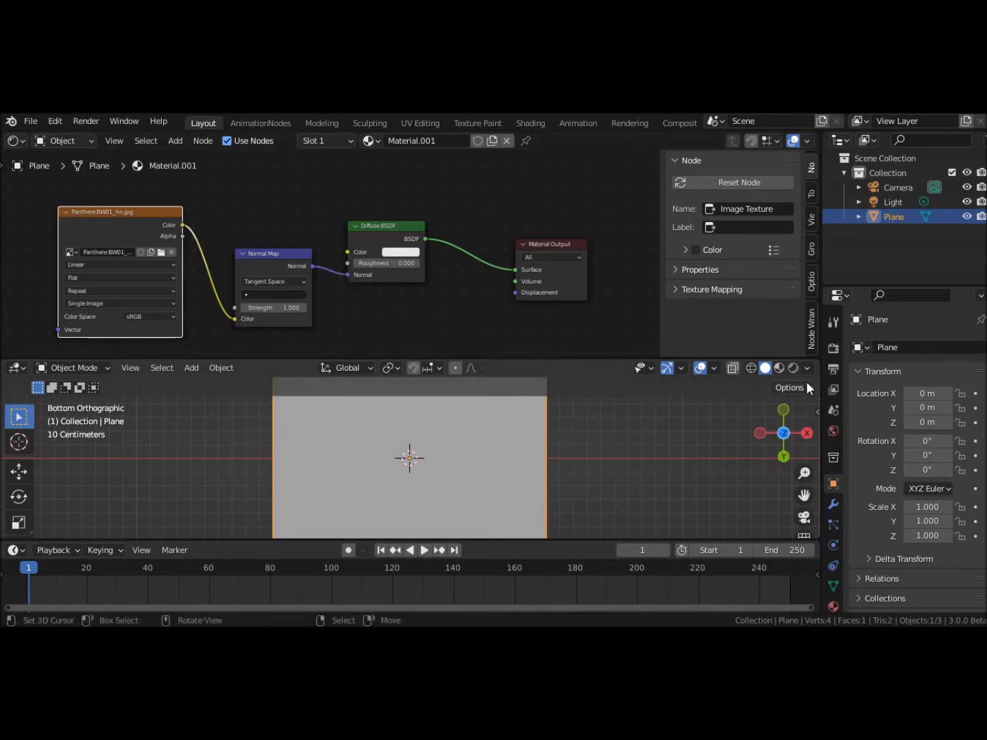
Step: Enlarge the 3D viewport and preview the plane in Rendered shading before returning to Solid shading
{"action": "left_click", "coordinate": [791, 368]}
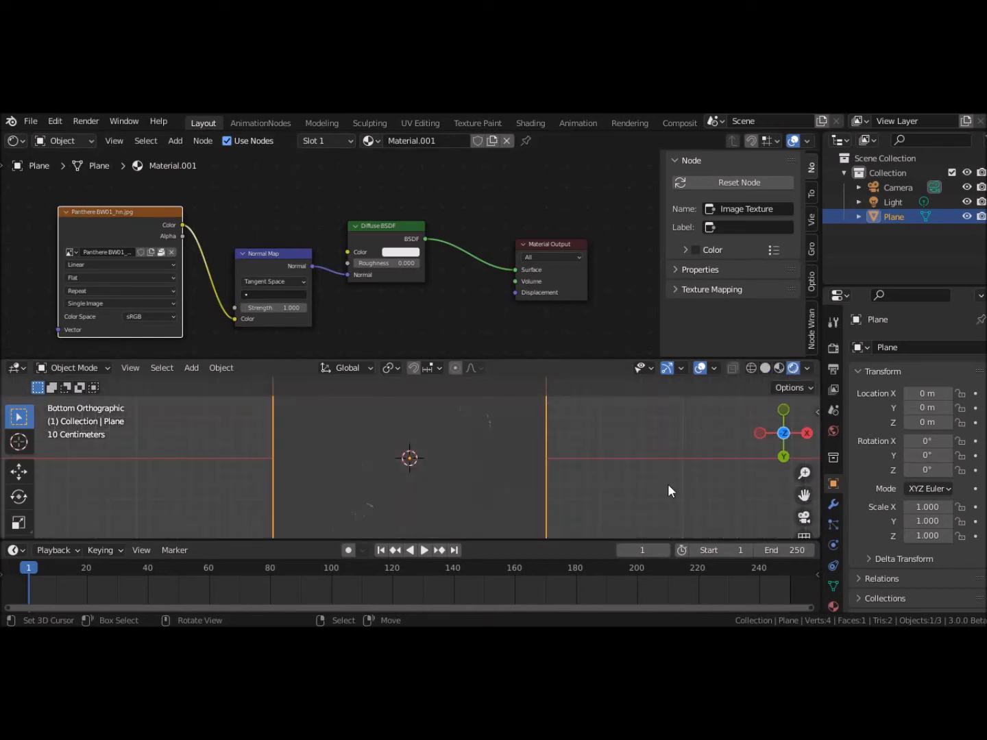
{"action": "left_click_drag", "start_coordinate": [639, 354], "coordinate": [596, 231]}
{"action": "middle_click_drag", "start_coordinate": [612, 432], "coordinate": [598, 347]}
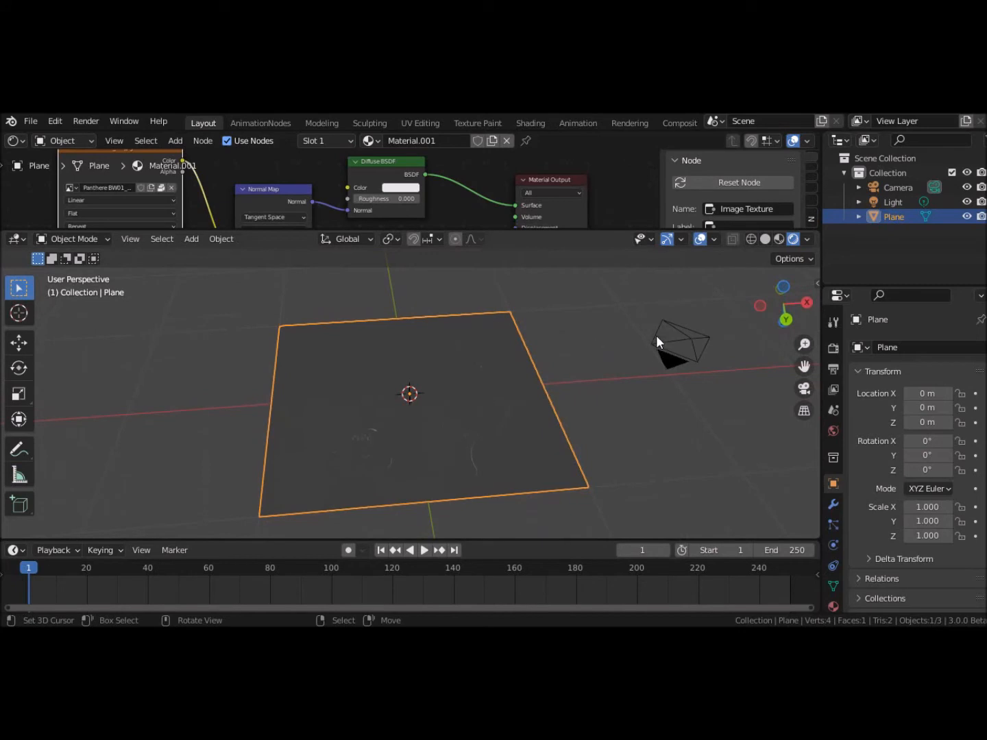
{"action": "left_click", "coordinate": [765, 239]}
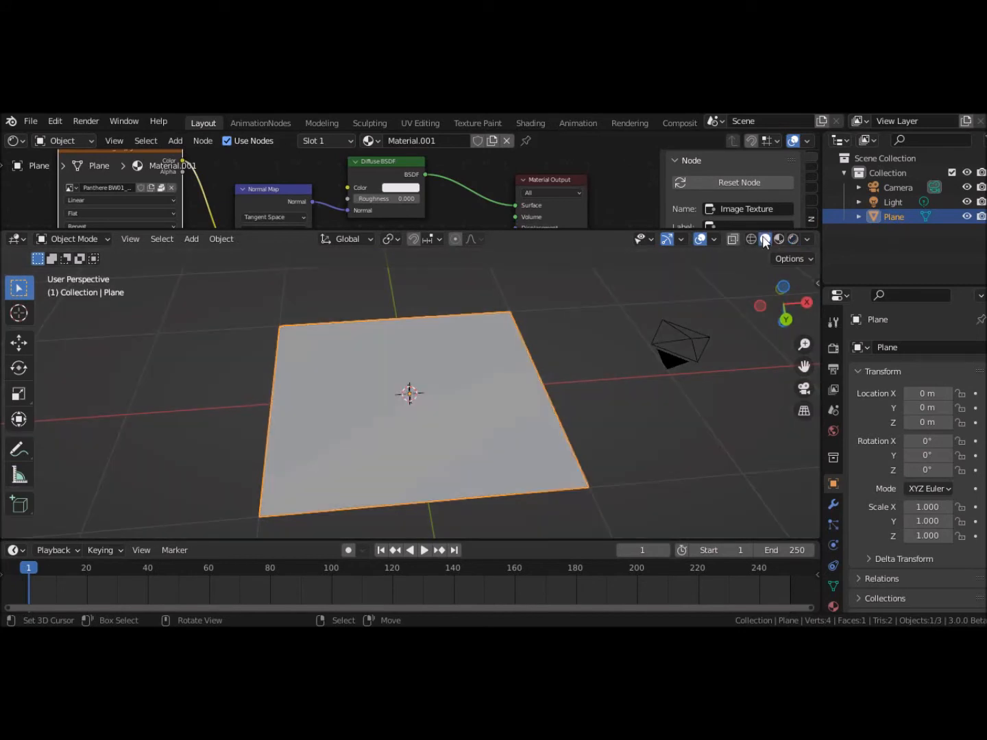
Step: Select the light and move it down to the plane's level, at about X 4.02 m and Z 0.04 m
{"action": "scroll", "coordinate": [615, 405], "scroll_direction": "down", "scroll_amount": 2}
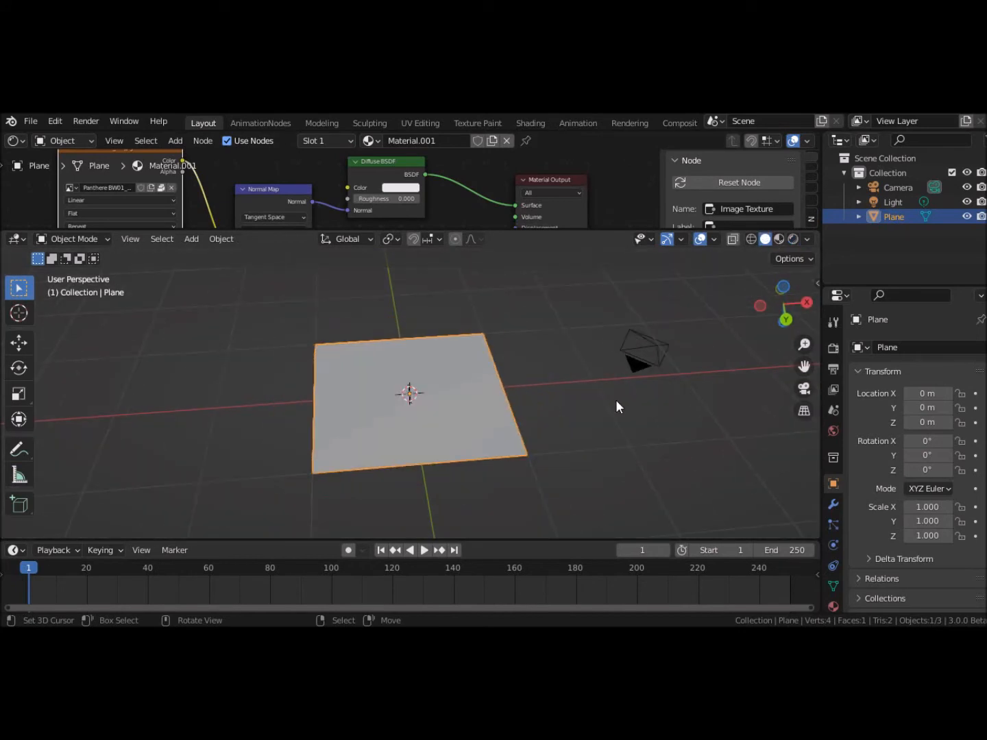
{"action": "left_click", "coordinate": [894, 200]}
{"action": "middle_click_drag", "start_coordinate": [587, 445], "coordinate": [582, 392]}
{"action": "scroll", "coordinate": [582, 387], "scroll_direction": "down", "scroll_amount": 4}
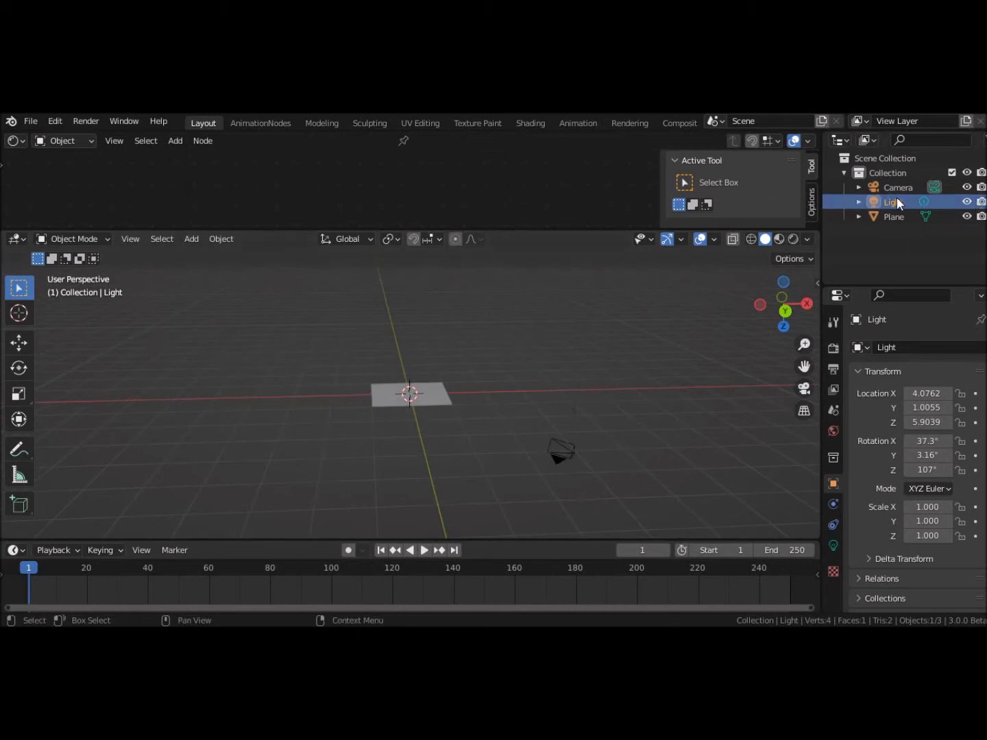
{"action": "scroll", "coordinate": [448, 358], "scroll_direction": "down", "scroll_amount": 1}
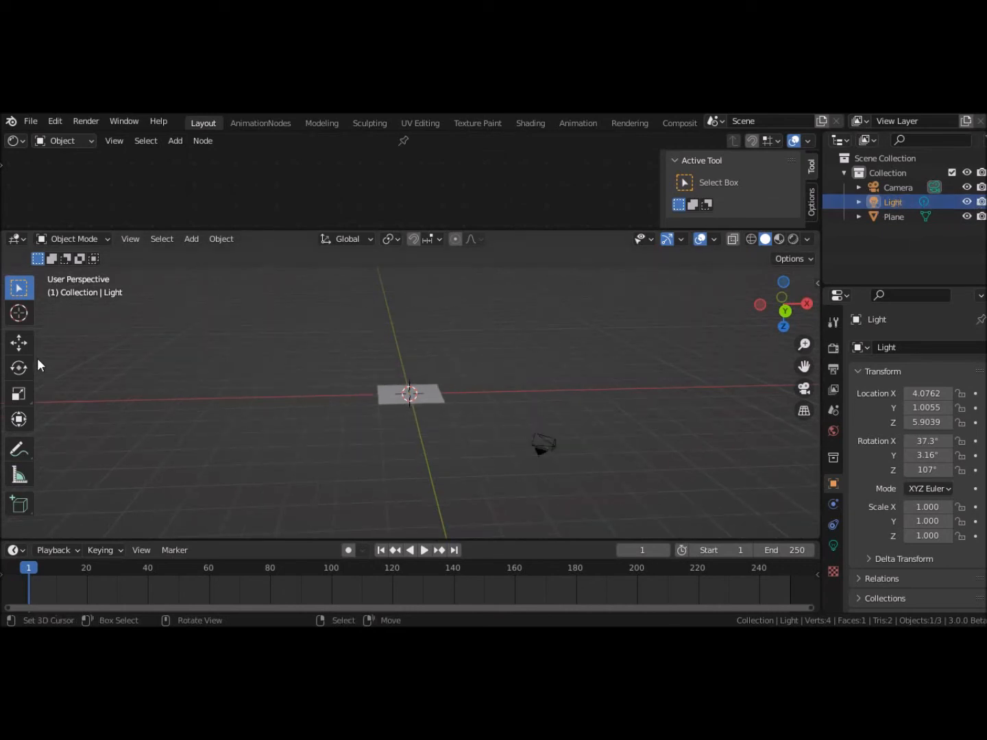
{"action": "left_click", "coordinate": [25, 345]}
{"action": "scroll", "coordinate": [449, 392], "scroll_direction": "down", "scroll_amount": 4}
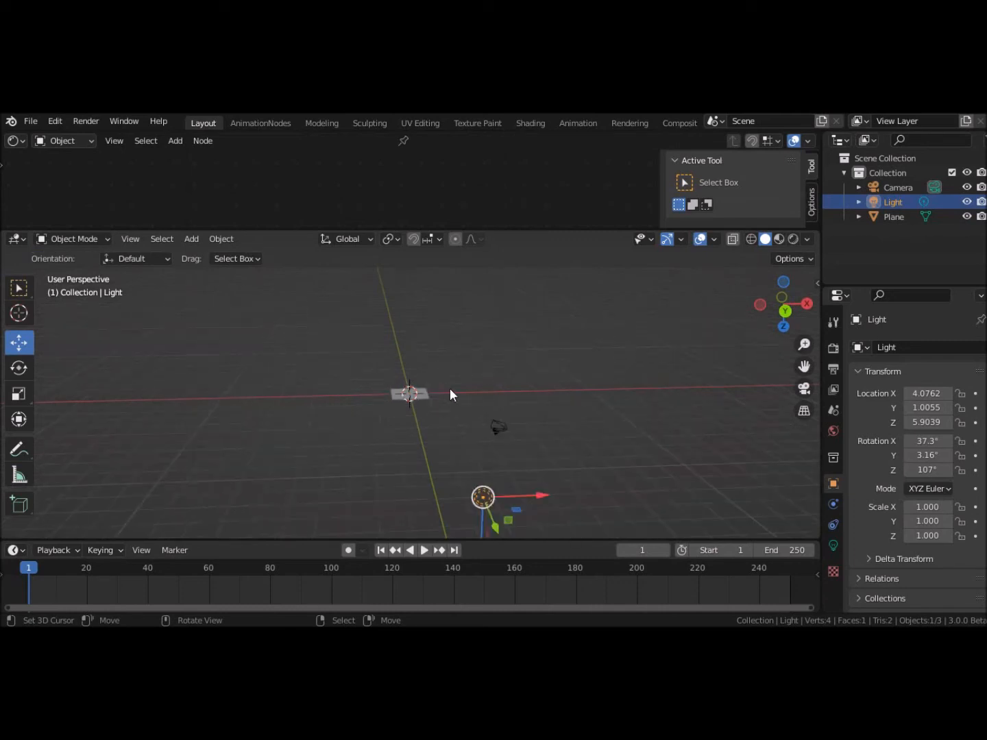
{"action": "middle_click_drag", "start_coordinate": [473, 518], "coordinate": [497, 278]}
{"action": "middle_click_drag", "start_coordinate": [538, 391], "coordinate": [590, 370]}
{"action": "left_click_drag", "start_coordinate": [520, 314], "coordinate": [521, 324]}
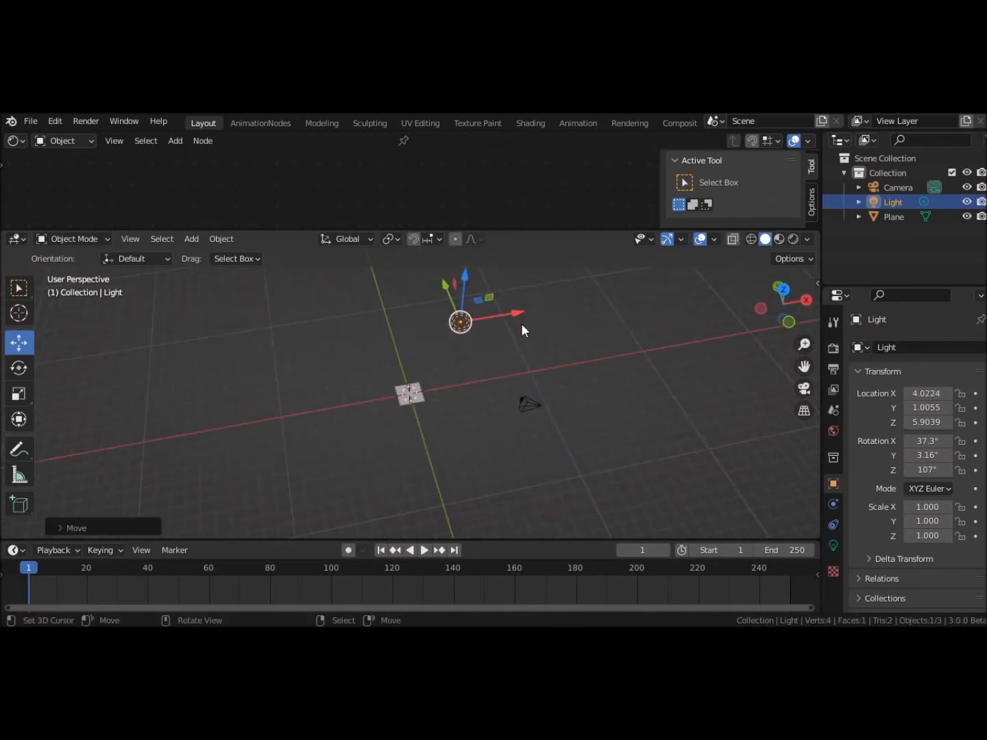
{"action": "left_click_drag", "start_coordinate": [454, 271], "coordinate": [464, 344]}
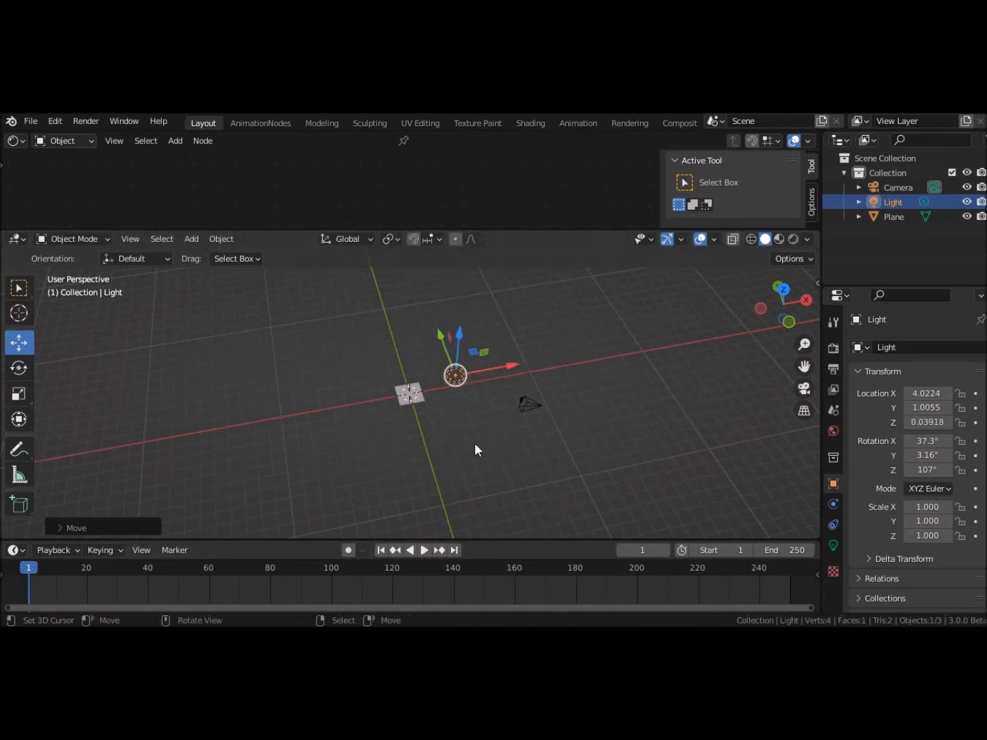
Step: Move the light closer to the plane along X, to about 2.79 m, and switch the viewport to Rendered shading
{"action": "scroll", "coordinate": [479, 444], "scroll_direction": "up", "scroll_amount": 8}
{"action": "scroll", "coordinate": [479, 445], "scroll_direction": "up", "scroll_amount": 2}
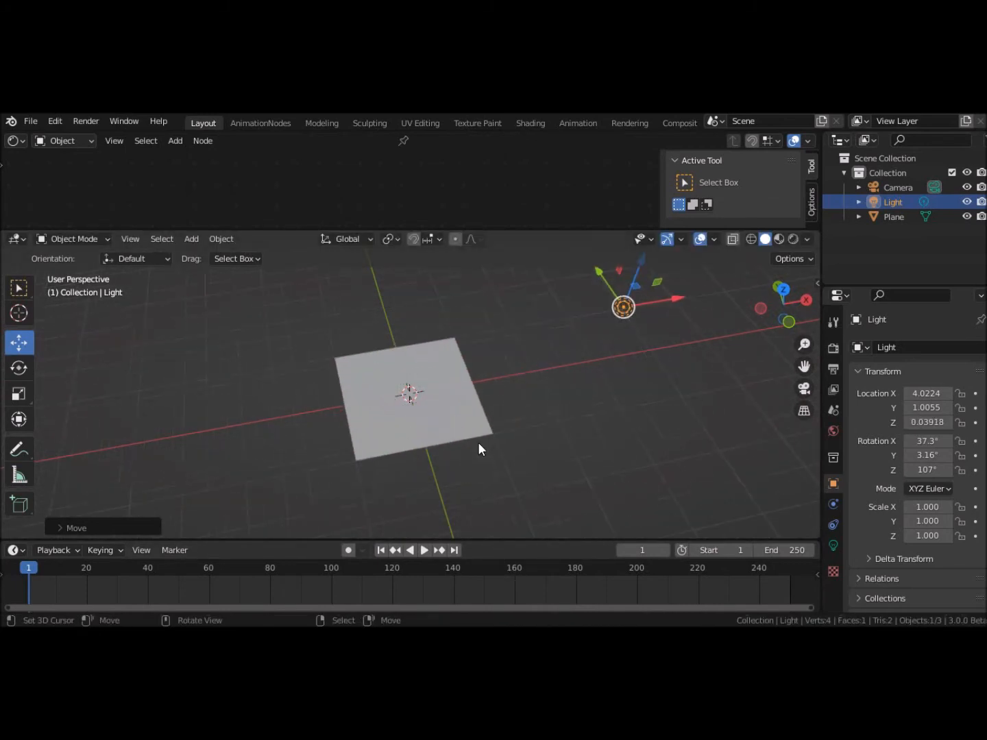
{"action": "left_click_drag", "start_coordinate": [685, 299], "coordinate": [612, 309]}
{"action": "left_click", "coordinate": [793, 238]}
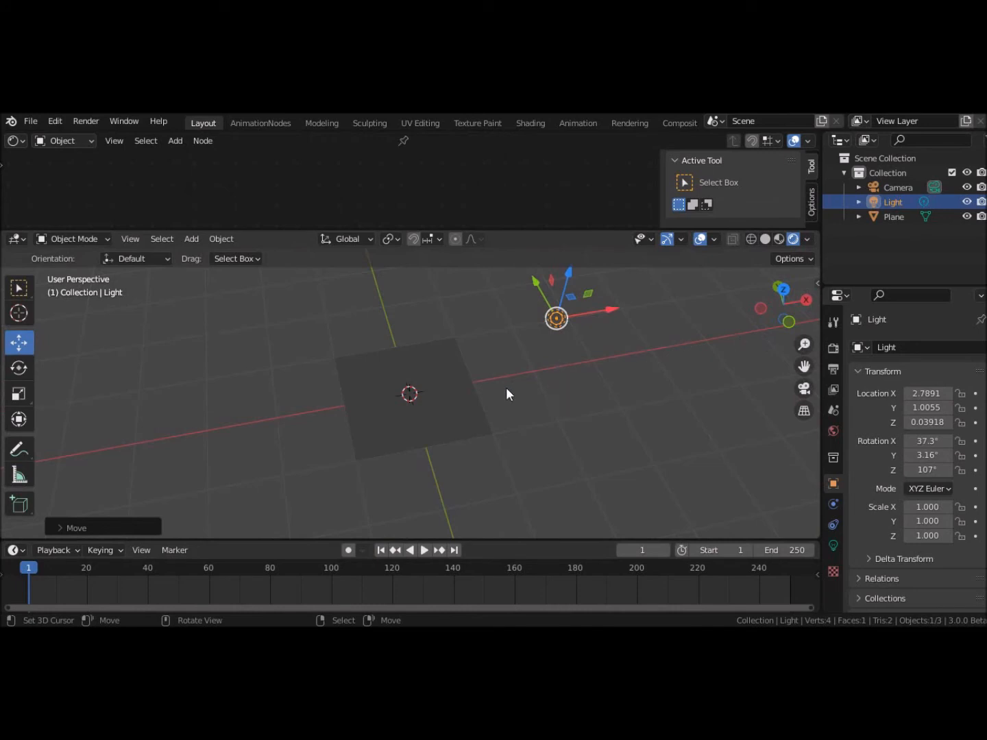
Step: Raise the light to about Z 1.05 m and bring it nearer along X to about 1.30 m
{"action": "middle_click_drag", "start_coordinate": [506, 387], "coordinate": [528, 327]}
{"action": "left_click_drag", "start_coordinate": [573, 316], "coordinate": [554, 532]}
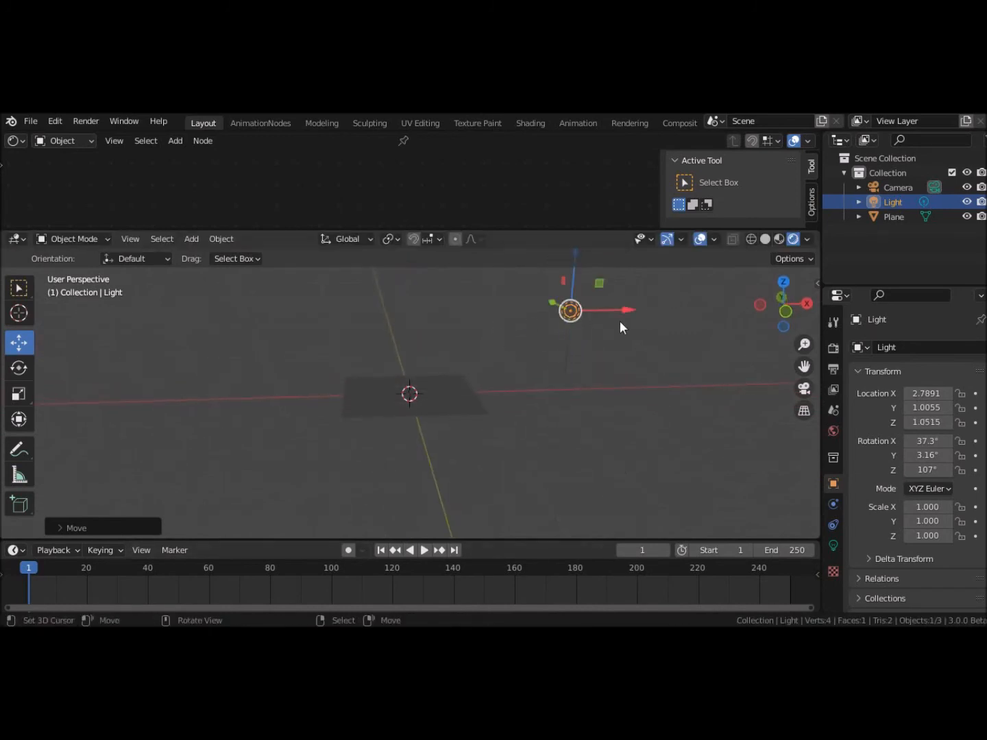
{"action": "left_click_drag", "start_coordinate": [628, 308], "coordinate": [503, 330]}
{"action": "middle_click_drag", "start_coordinate": [542, 362], "coordinate": [551, 498]}
{"action": "left_click_drag", "start_coordinate": [499, 296], "coordinate": [550, 335]}
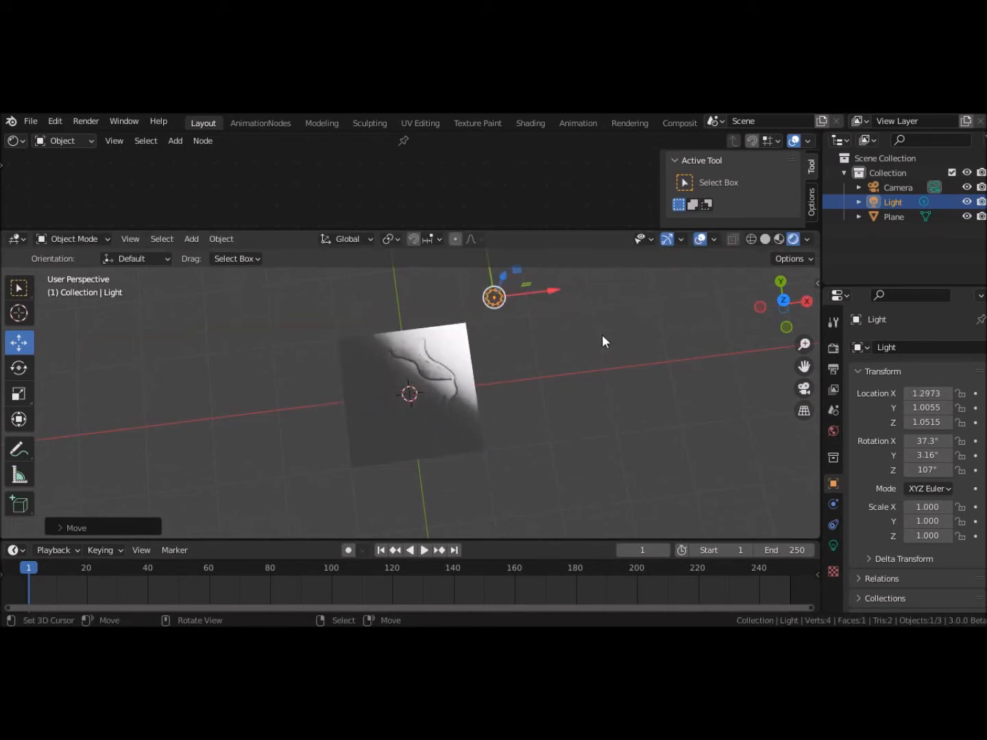
Step: Rotate the light about 21° around the global Y axis
{"action": "key", "text": "r"}
{"action": "key", "text": "y"}
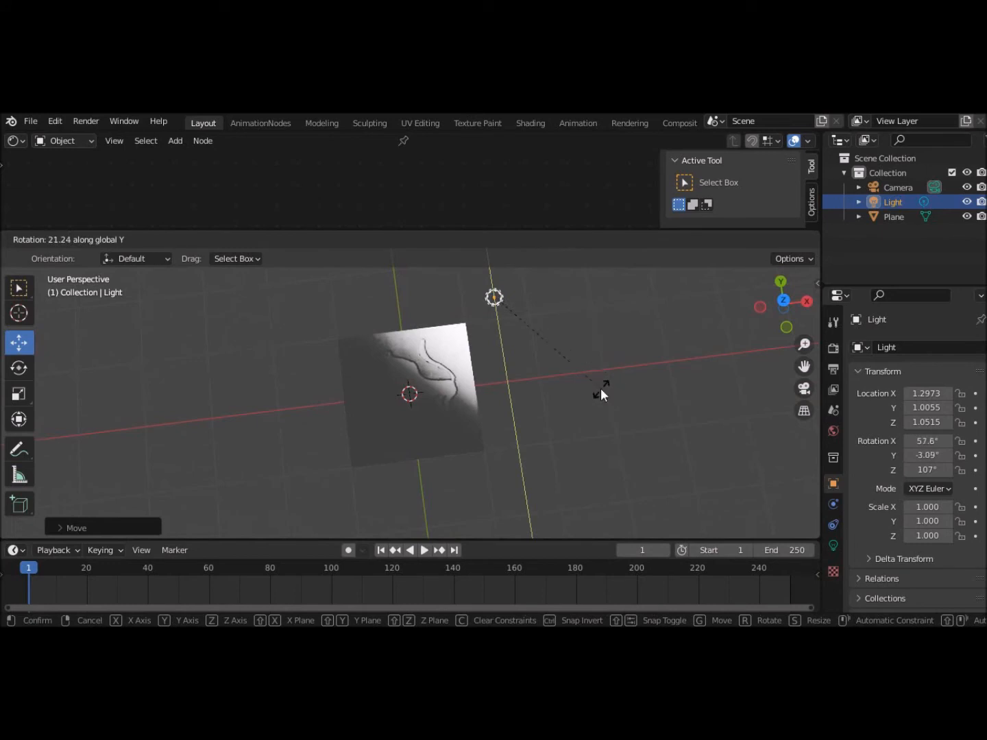
{"action": "left_click", "coordinate": [601, 389]}
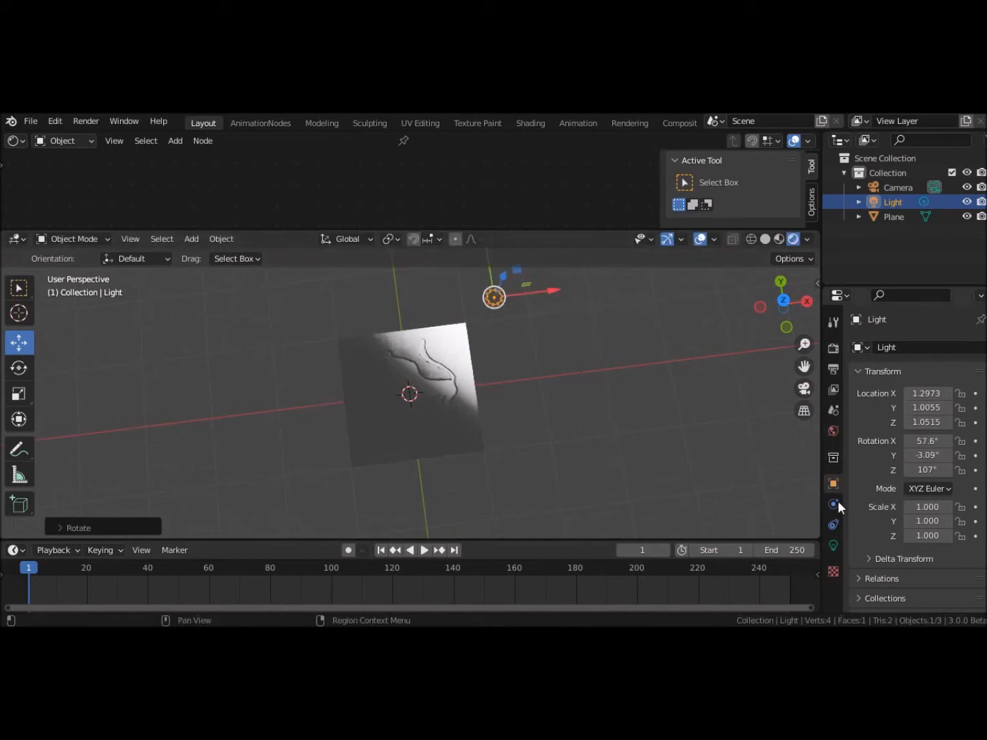
Step: Change the light's type to Sun and view the plane's relief from above
{"action": "left_click", "coordinate": [835, 547]}
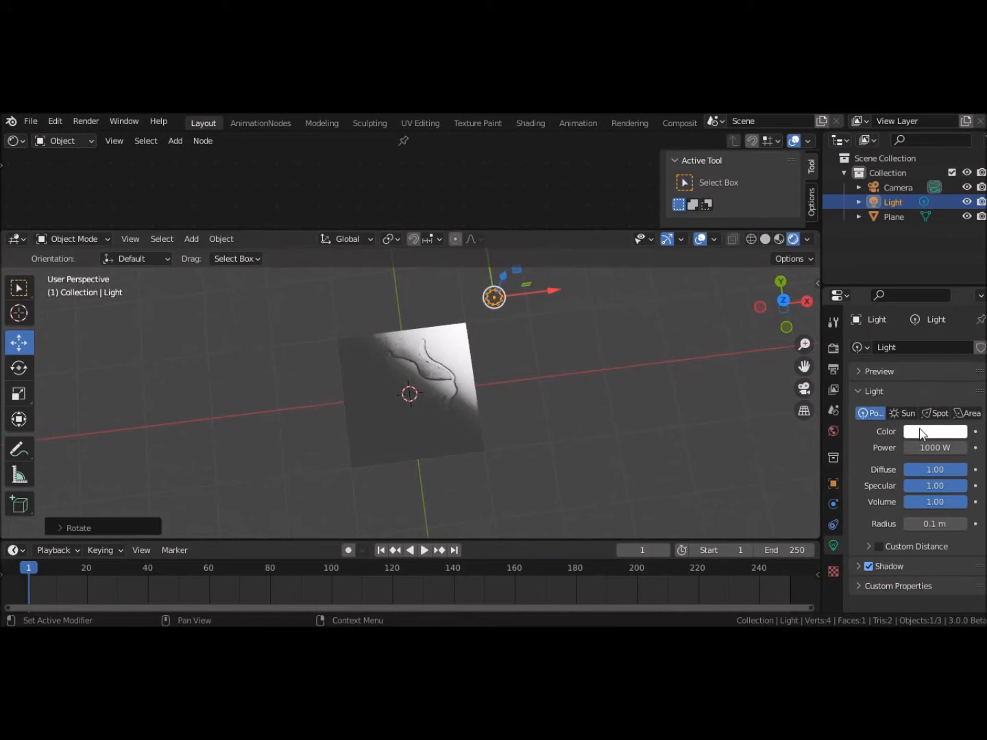
{"action": "left_click", "coordinate": [903, 413]}
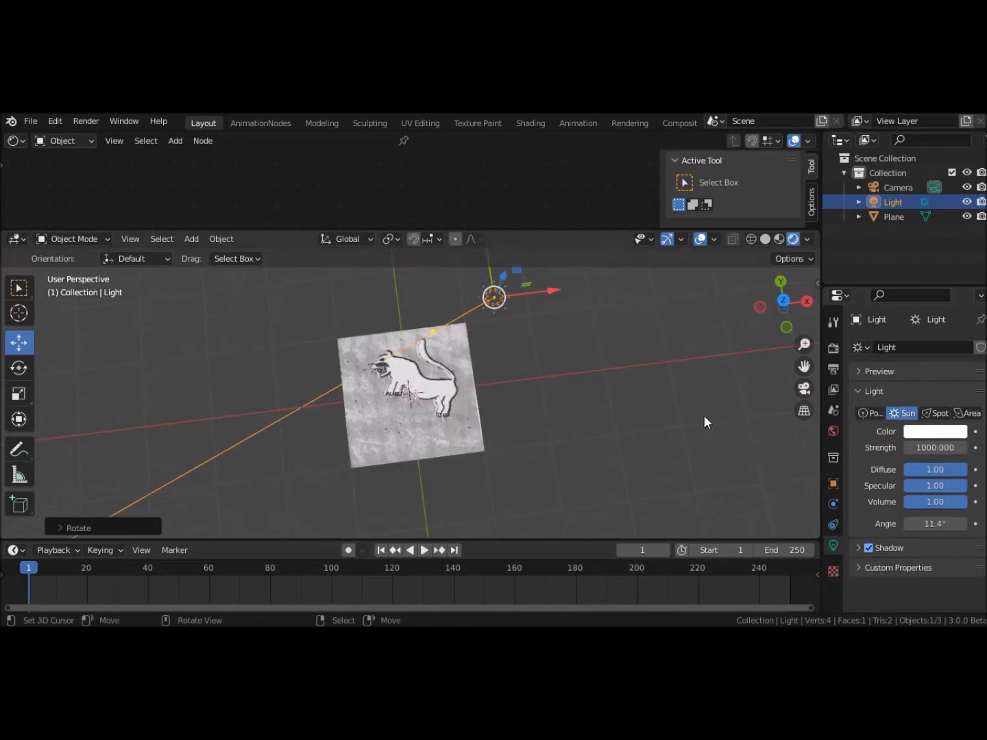
{"action": "scroll", "coordinate": [704, 416], "scroll_direction": "up", "scroll_amount": 3}
{"action": "middle_click_drag", "start_coordinate": [704, 415], "coordinate": [691, 430]}
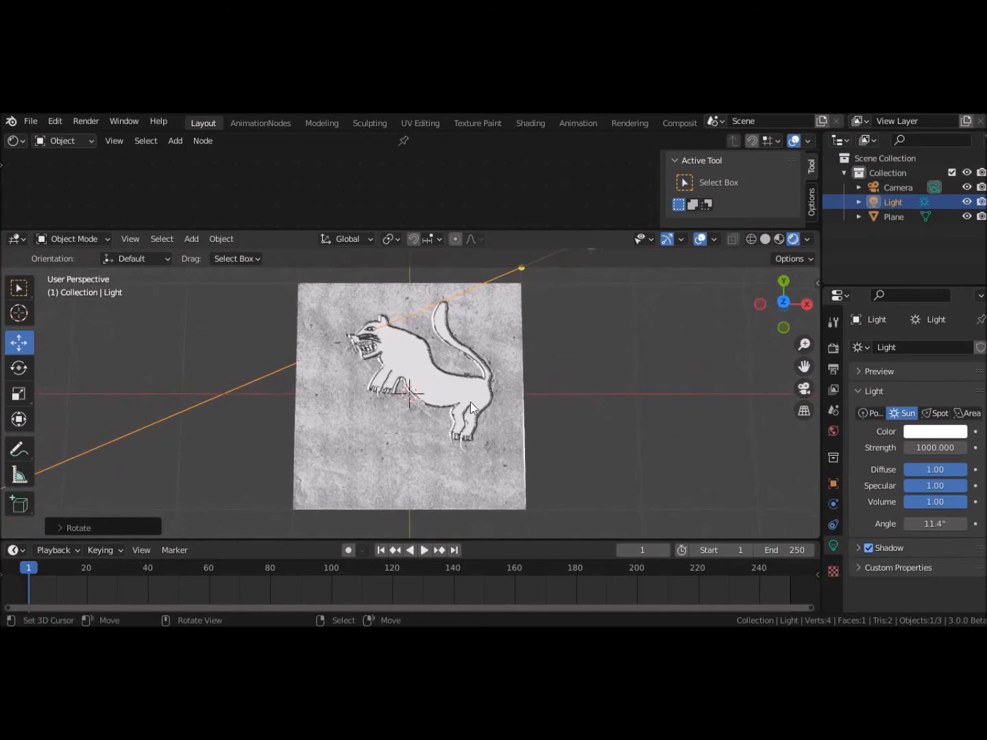
Step: Select the plane, enlarge the Shader Editor and test a Normal Map strength of 0.900 before raising it again
{"action": "left_click", "coordinate": [470, 359]}
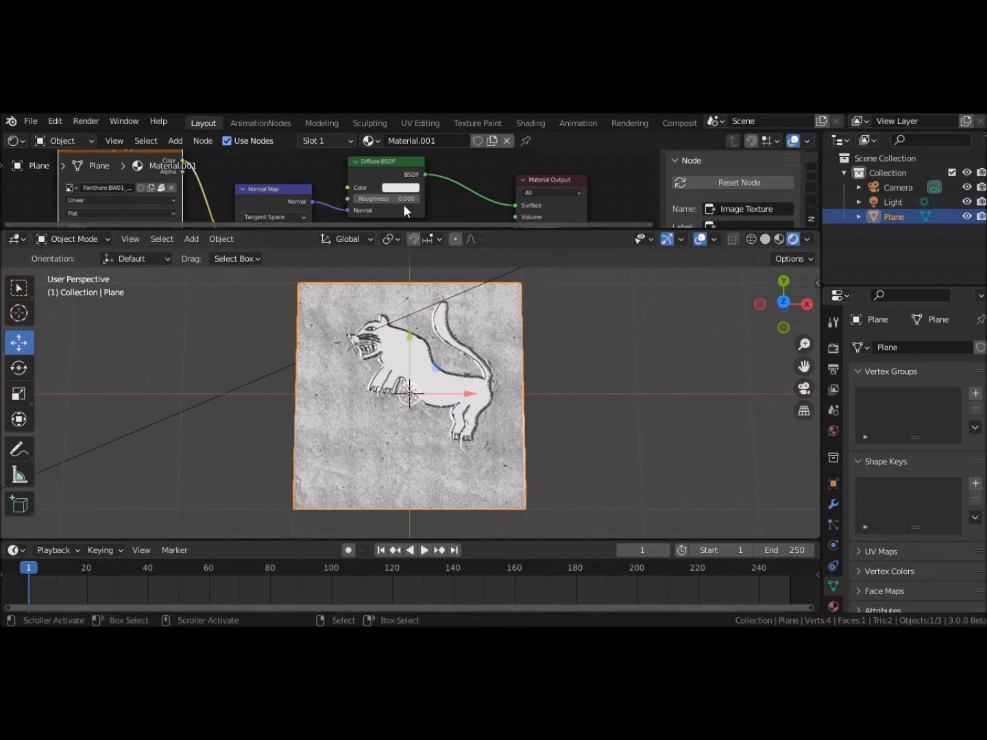
{"action": "left_click", "coordinate": [363, 199]}
{"action": "left_click", "coordinate": [599, 306]}
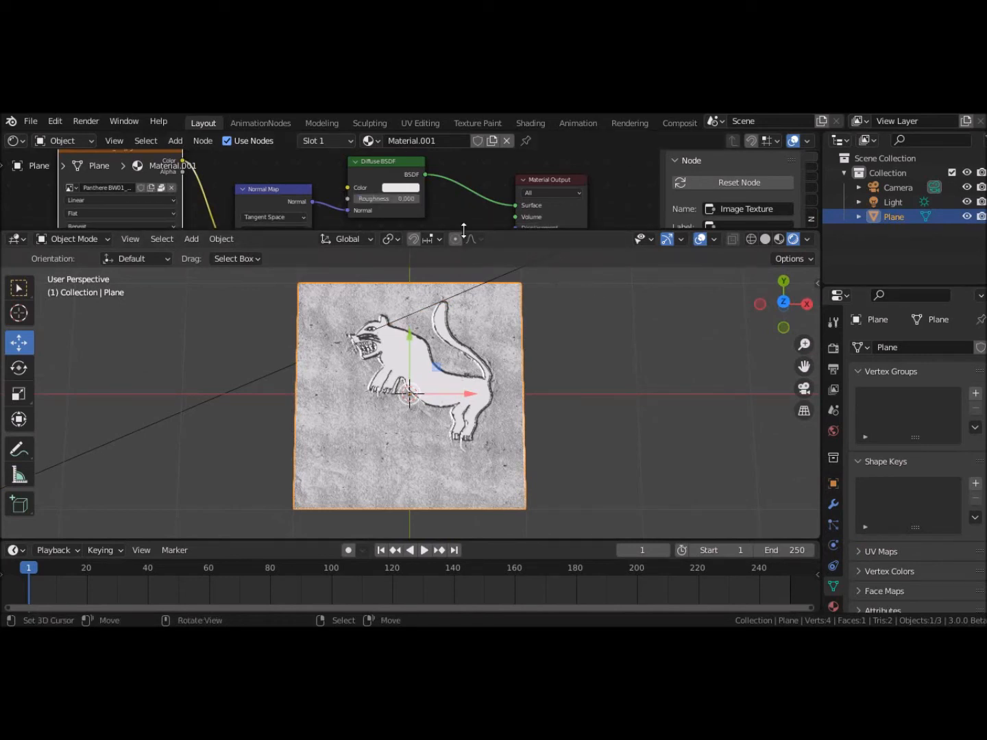
{"action": "left_click_drag", "start_coordinate": [458, 231], "coordinate": [451, 283]}
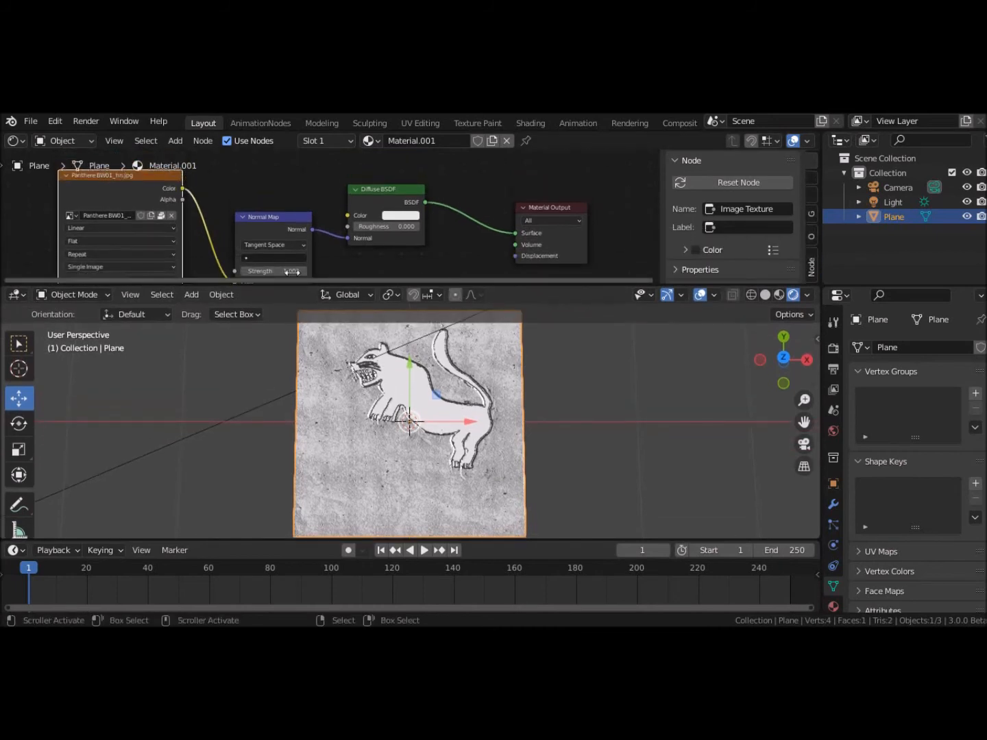
{"action": "left_click", "coordinate": [243, 271]}
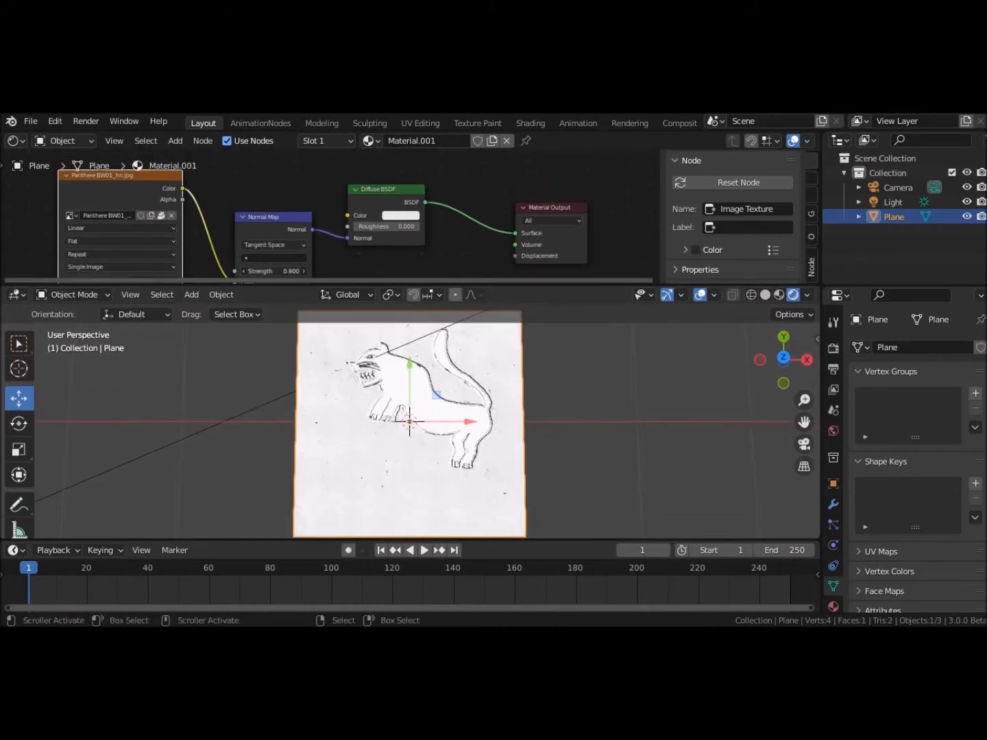
{"action": "left_click", "coordinate": [303, 272]}
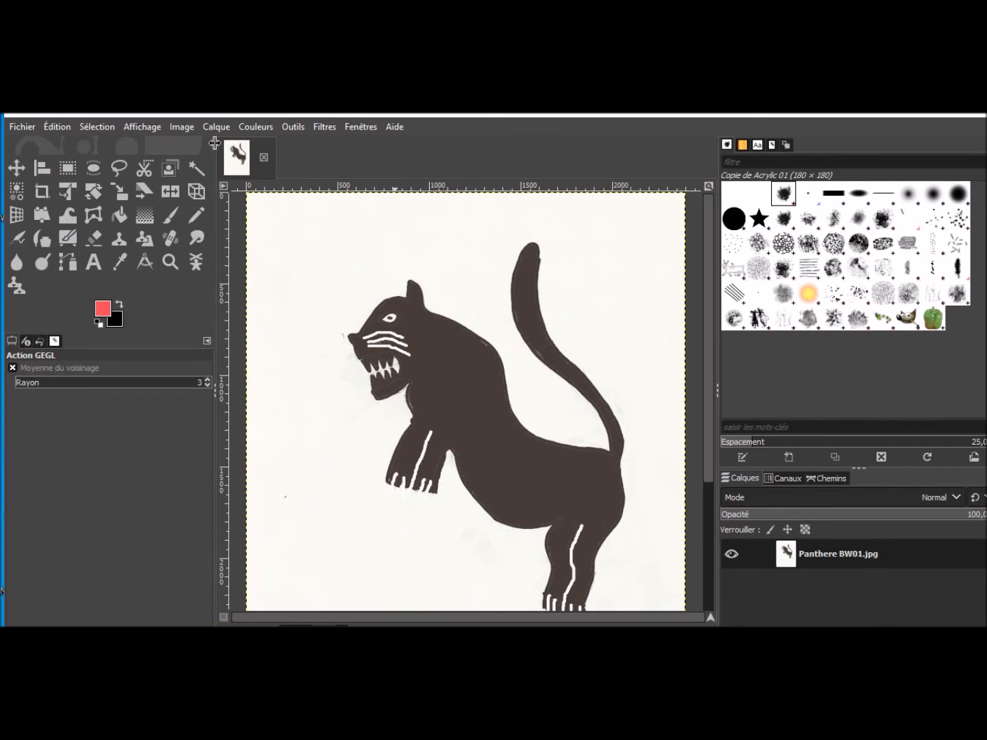
Step: Open the generic Carte normale filter on the Panthere BW01.jpg image
{"action": "left_click", "coordinate": [19, 128]}
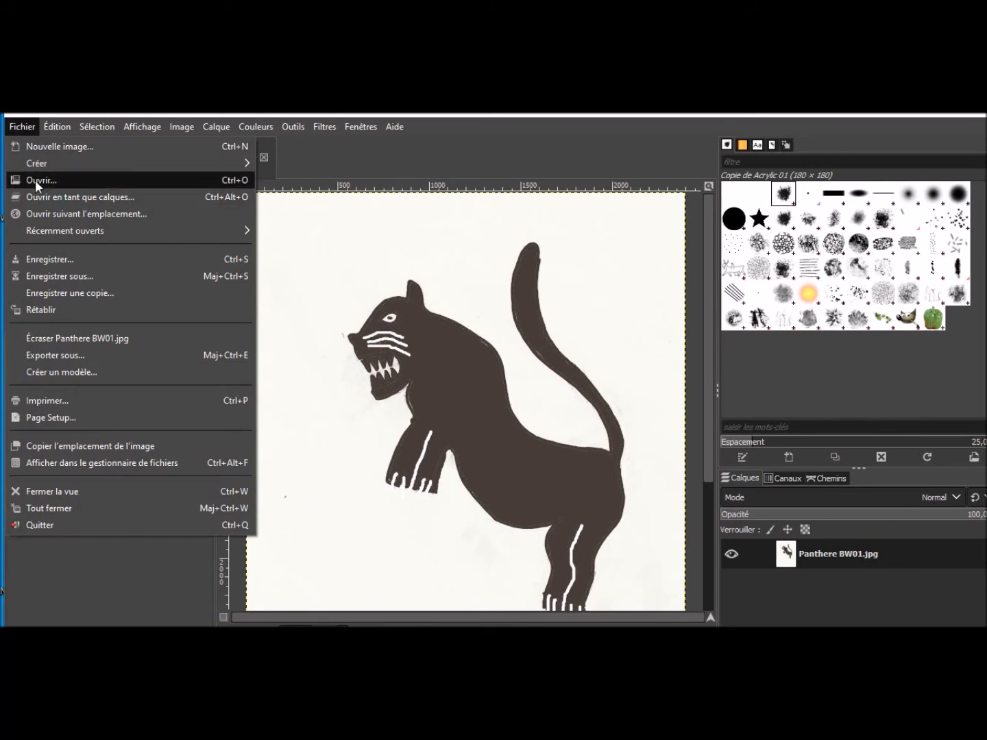
{"action": "left_click", "coordinate": [476, 367]}
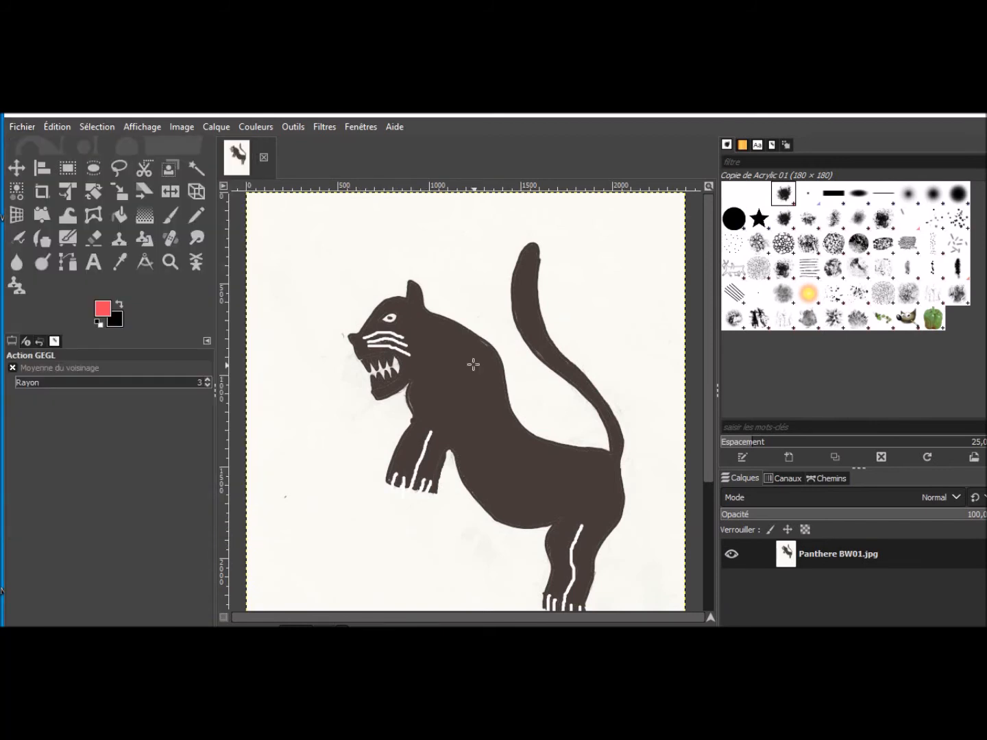
{"action": "left_click", "coordinate": [324, 128]}
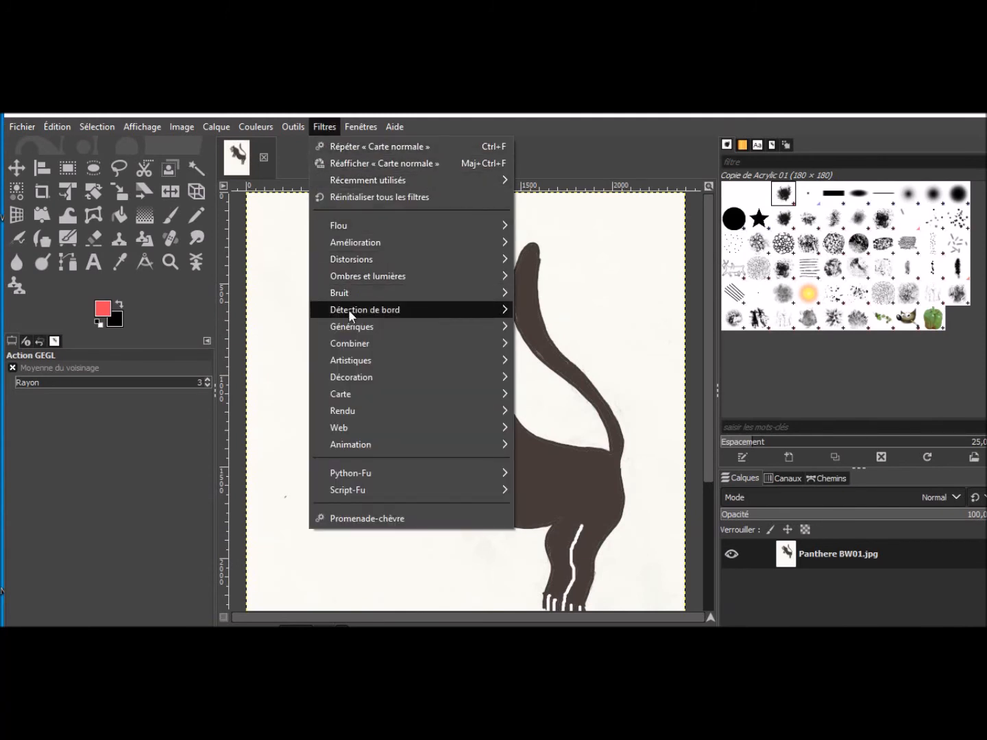
{"action": "mouse_move", "coordinate": [349, 327]}
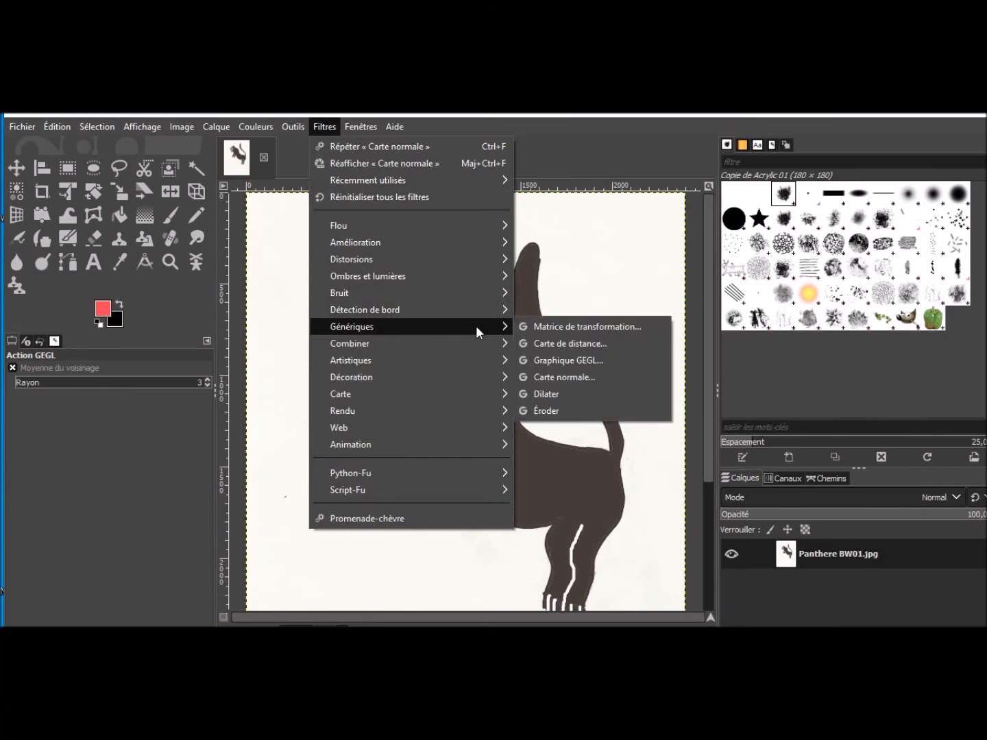
{"action": "left_click", "coordinate": [557, 377]}
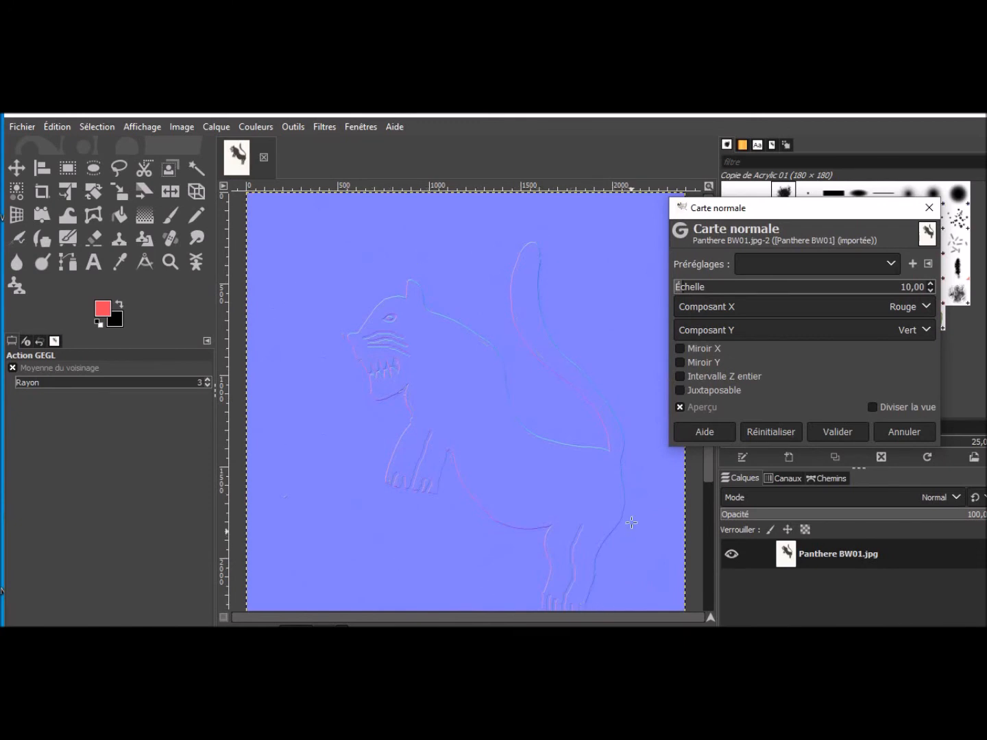
Step: Set the Carte normale scale to 26,69, test the Miroir X option, and apply the filter without mirroring
{"action": "left_click", "coordinate": [679, 287]}
{"action": "left_click_drag", "start_coordinate": [679, 287], "coordinate": [761, 287]}
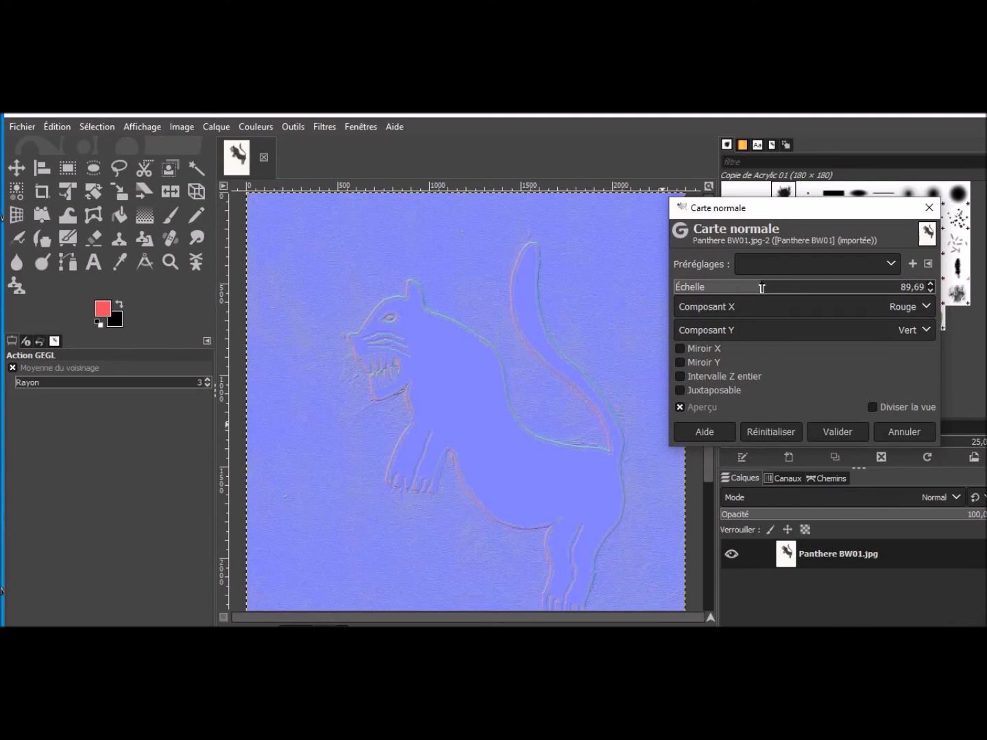
{"action": "left_click_drag", "start_coordinate": [761, 288], "coordinate": [700, 288]}
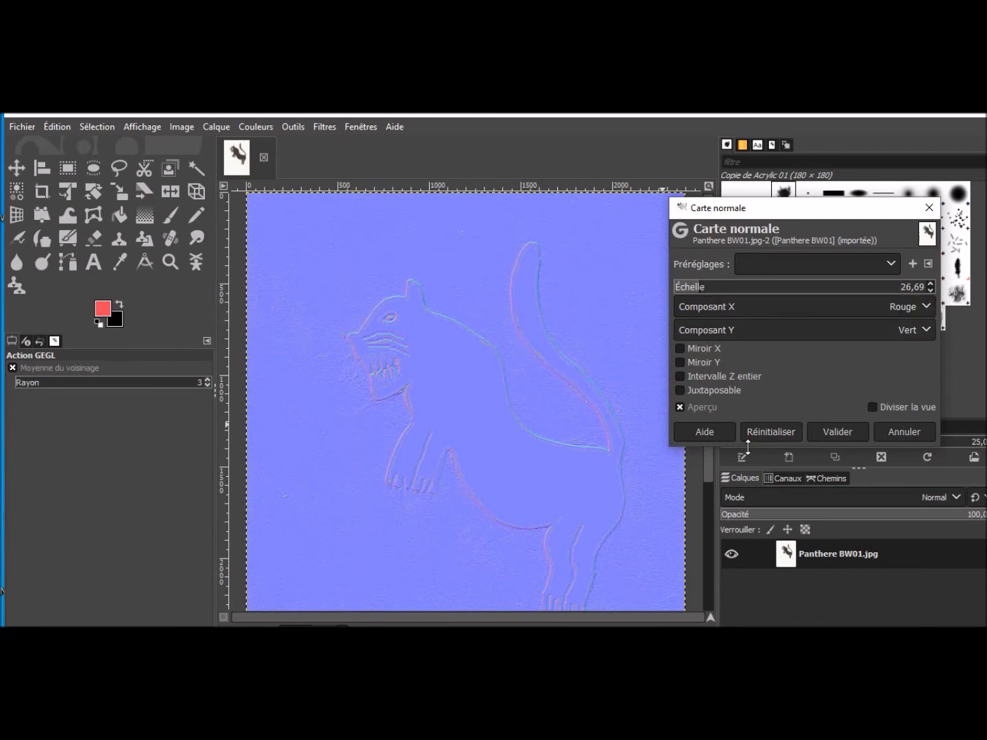
{"action": "left_click", "coordinate": [679, 348]}
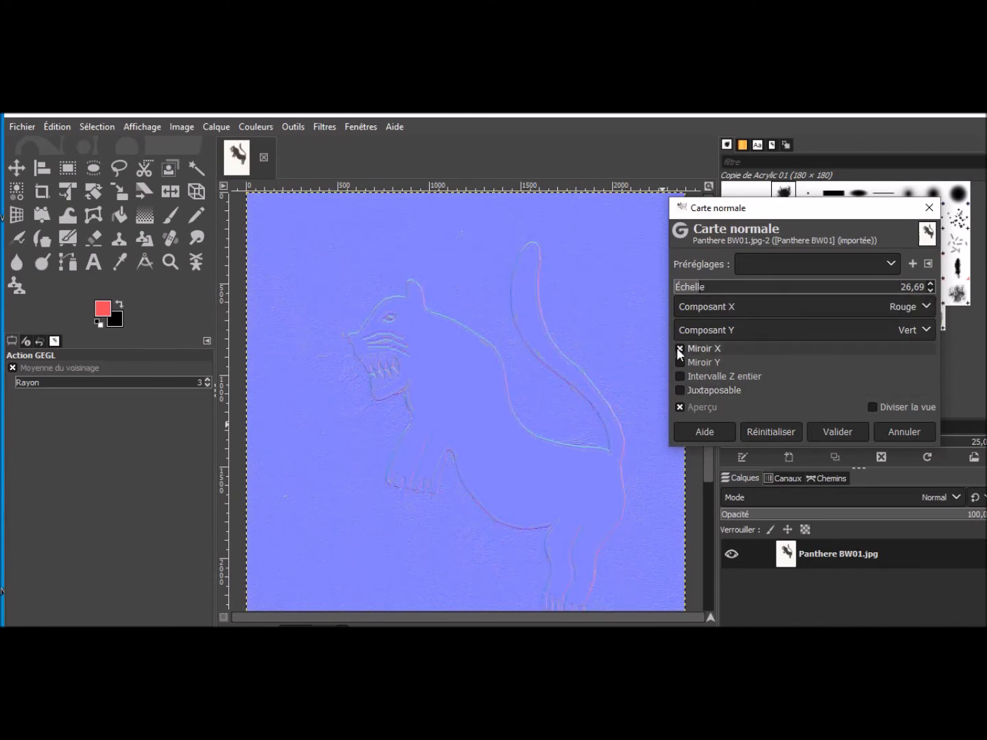
{"action": "left_click", "coordinate": [678, 349]}
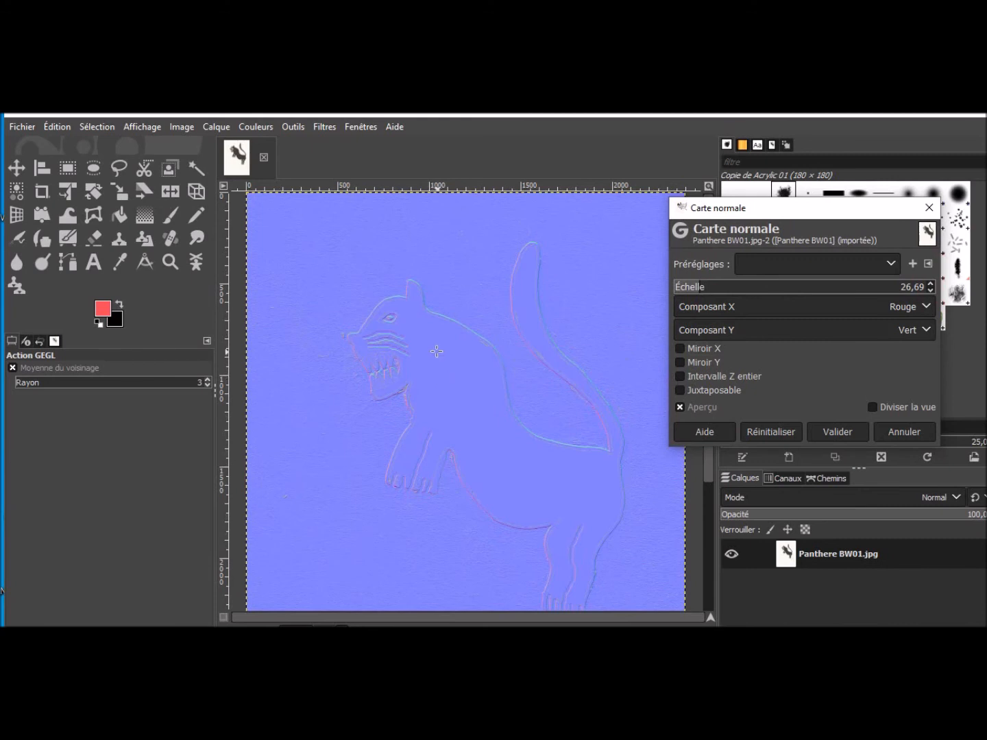
{"action": "left_click", "coordinate": [825, 432]}
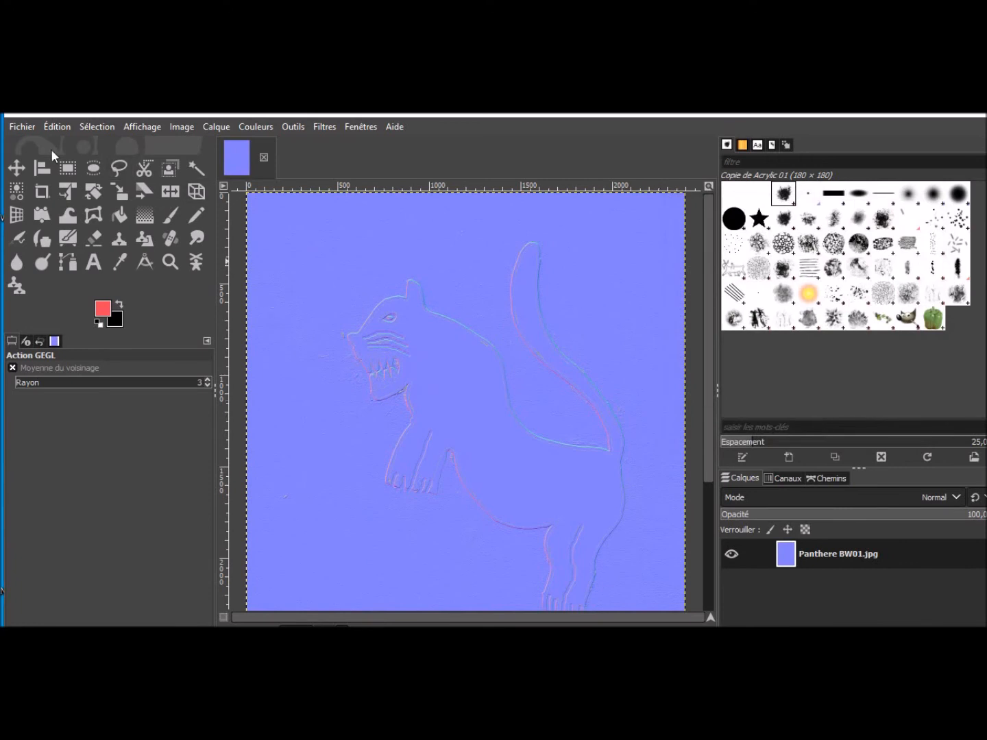
{"action": "left_click", "coordinate": [24, 127]}
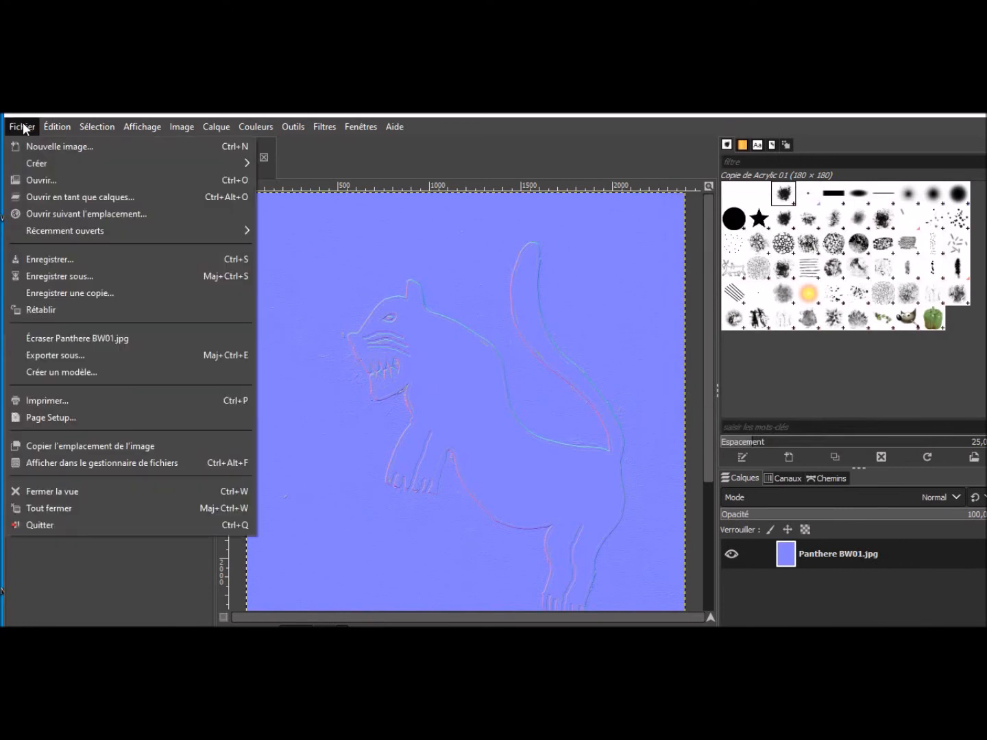
{"action": "left_click", "coordinate": [51, 356]}
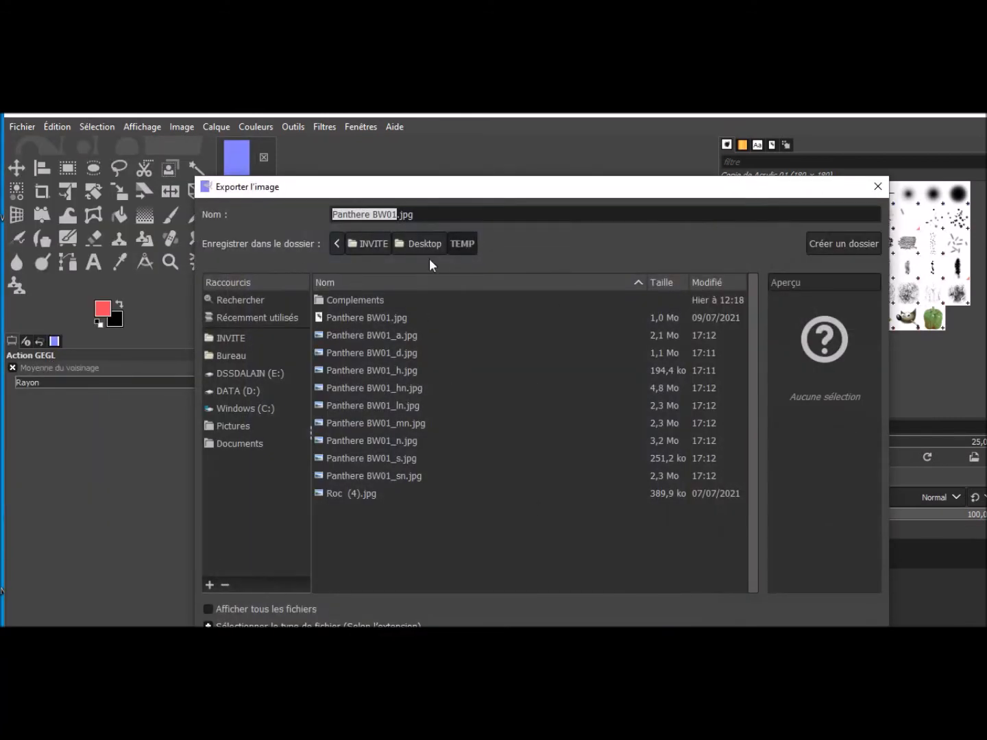
{"action": "left_click", "coordinate": [879, 187]}
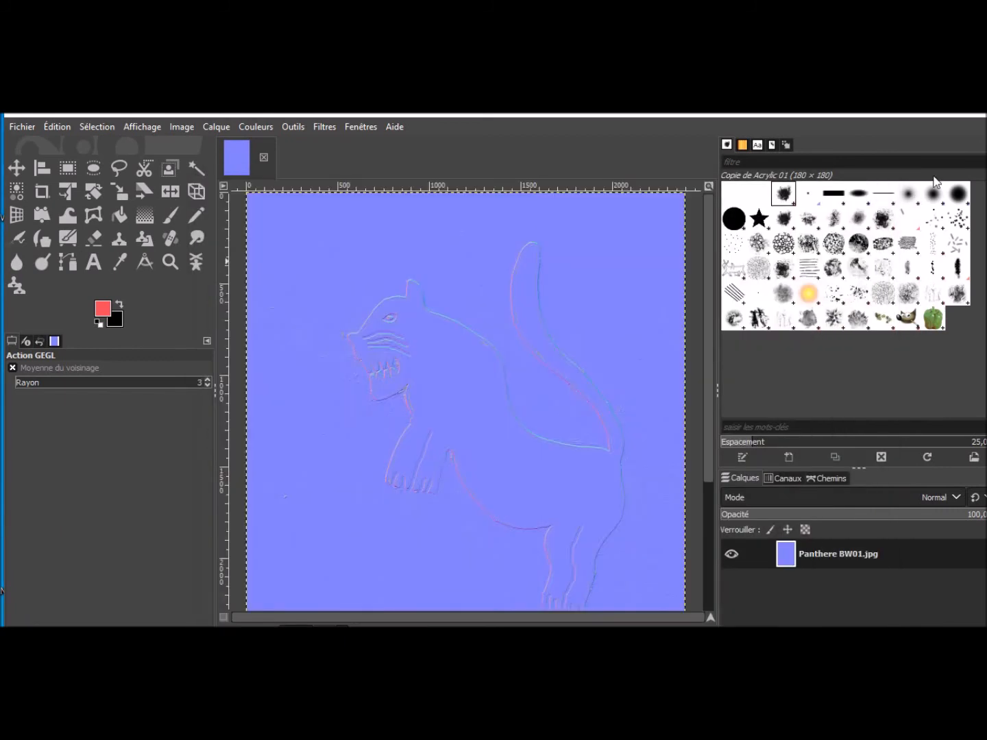
Step: Quit GIMP and discard the unsaved changes to the panther image
{"action": "left_click", "coordinate": [977, 113]}
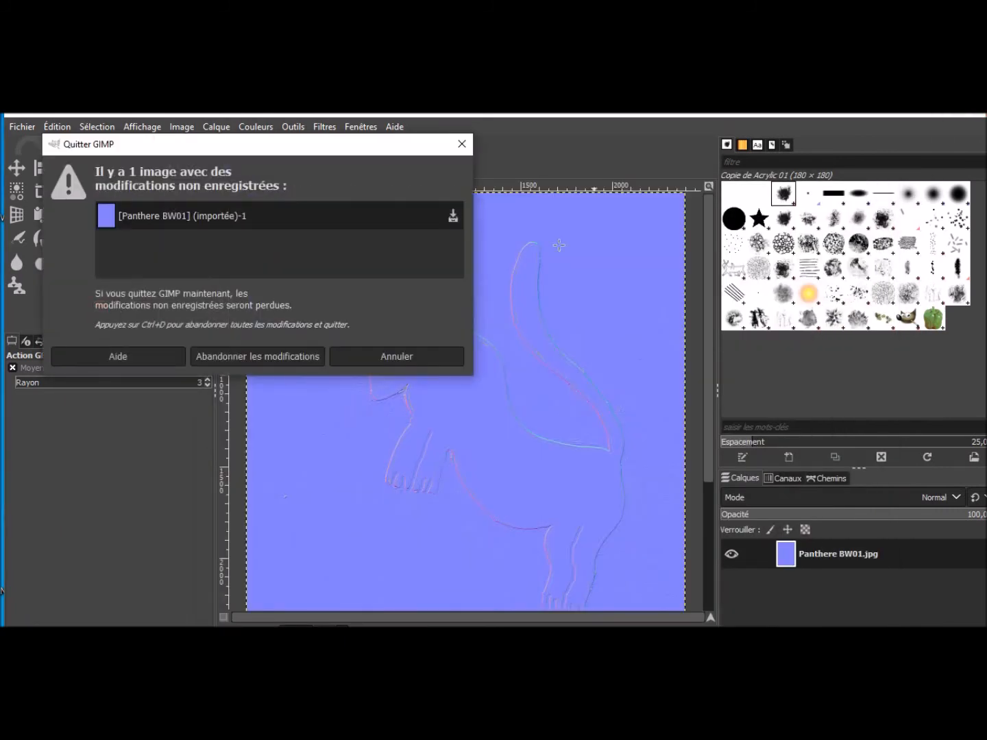
{"action": "left_click", "coordinate": [307, 362]}
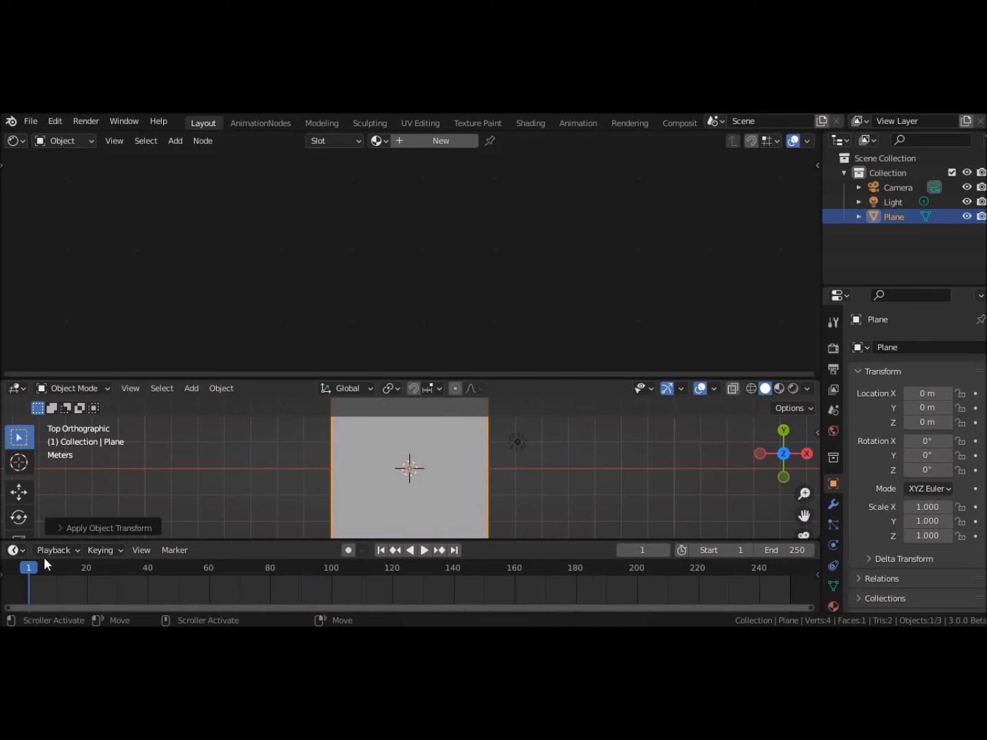
Step: Create a new material for the plane in Blender and shift its shader nodes aside to make room
{"action": "left_click", "coordinate": [463, 139]}
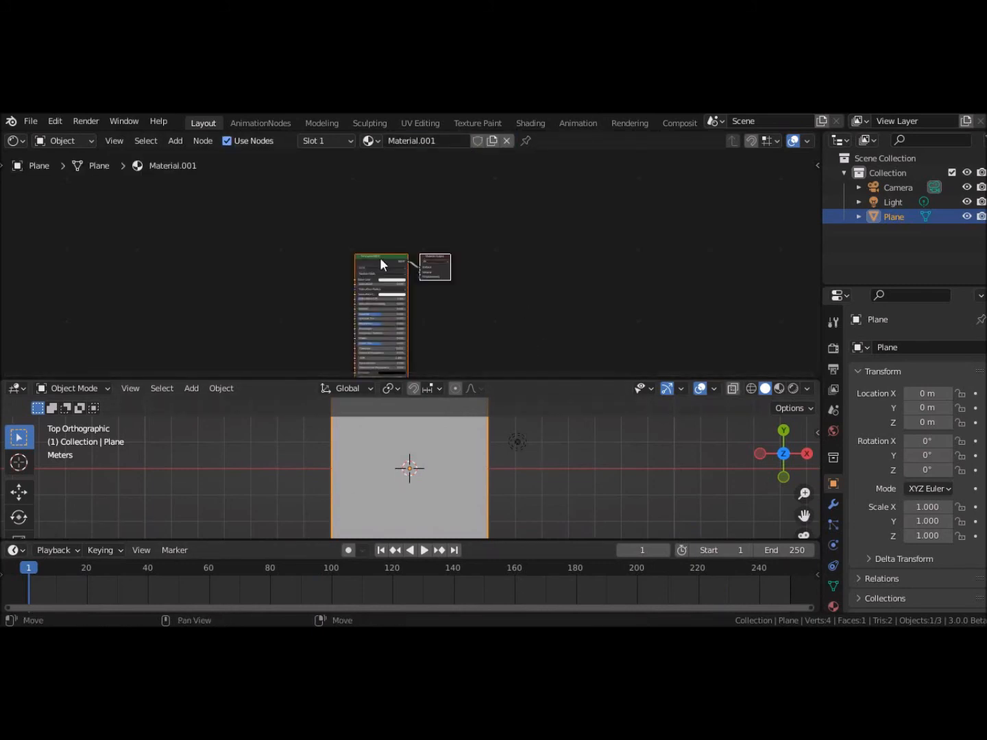
{"action": "left_click_drag", "start_coordinate": [443, 255], "coordinate": [645, 200]}
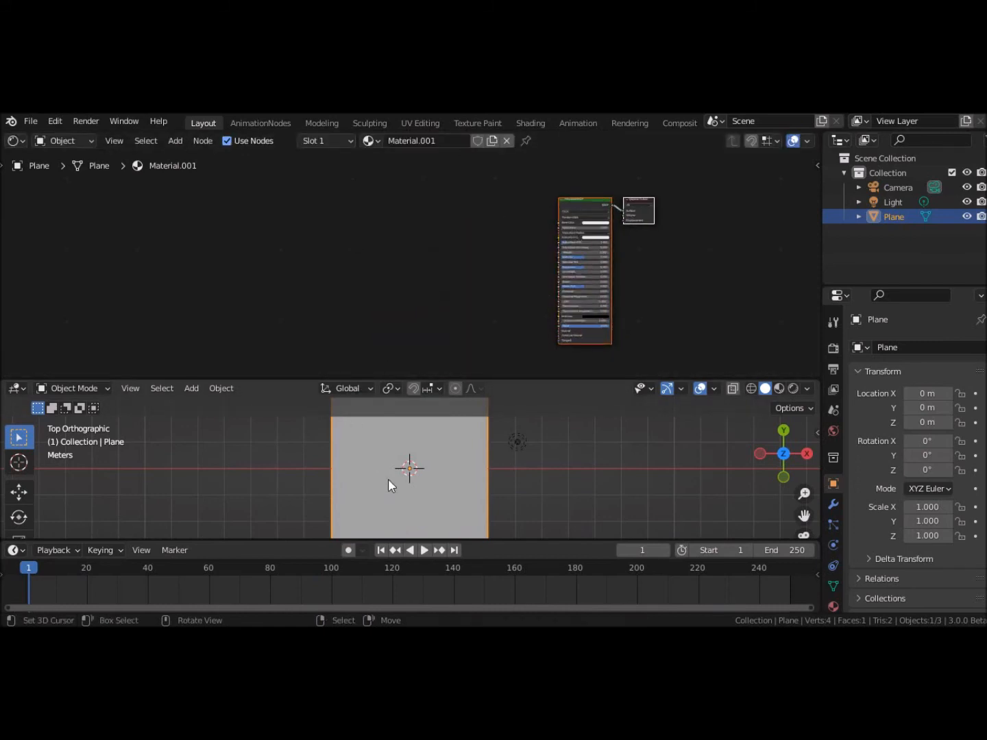
Step: Unwrap the plane's face in Edit Mode with face selection, and return to Object Mode
{"action": "key", "text": "Tab"}
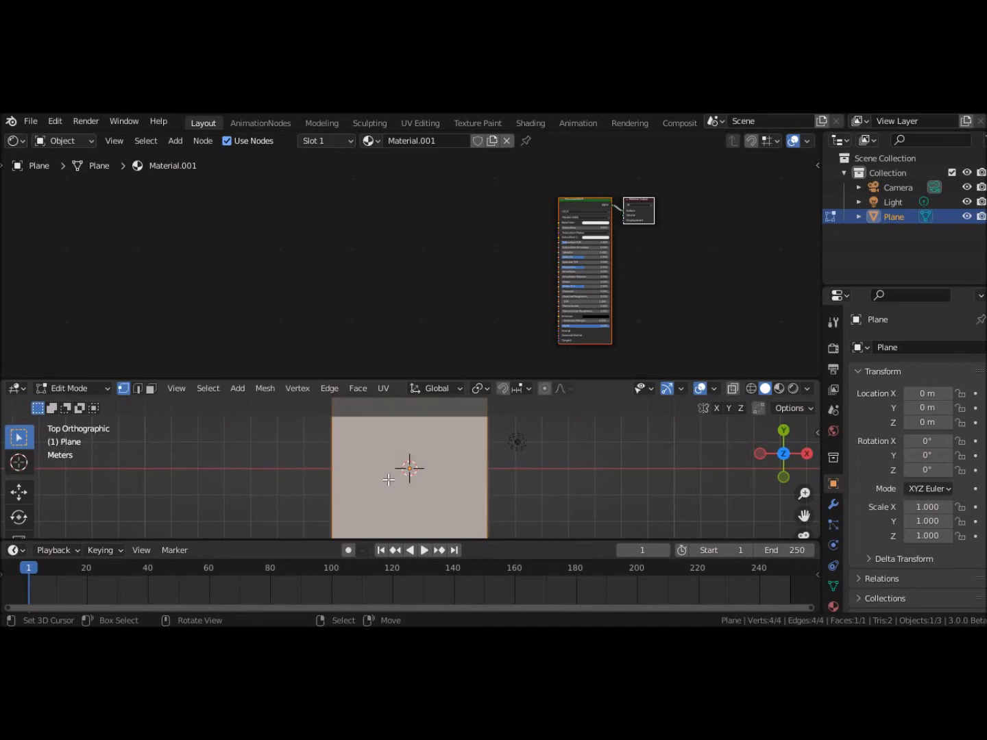
{"action": "left_click", "coordinate": [152, 389]}
{"action": "key", "text": "u"}
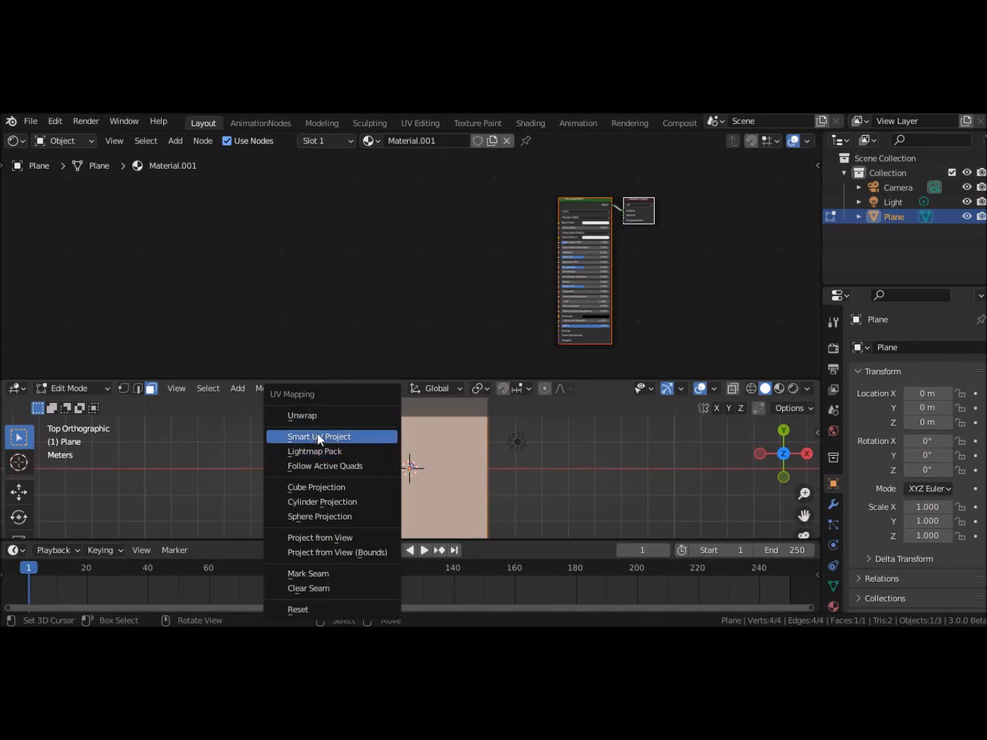
{"action": "left_click", "coordinate": [304, 414]}
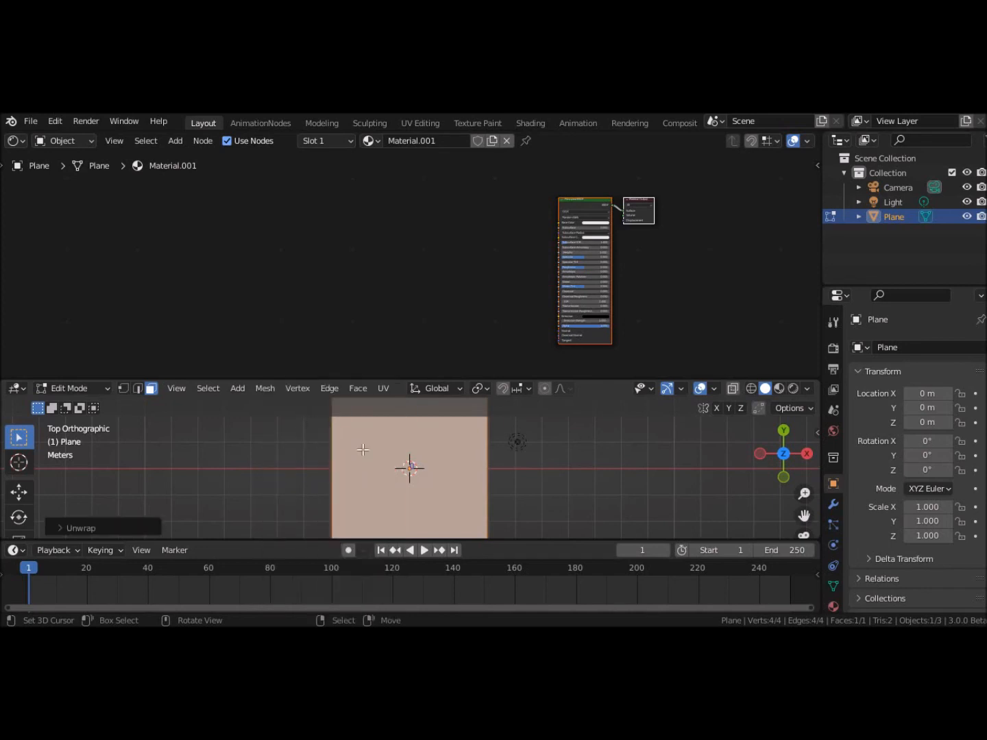
{"action": "left_click", "coordinate": [85, 389]}
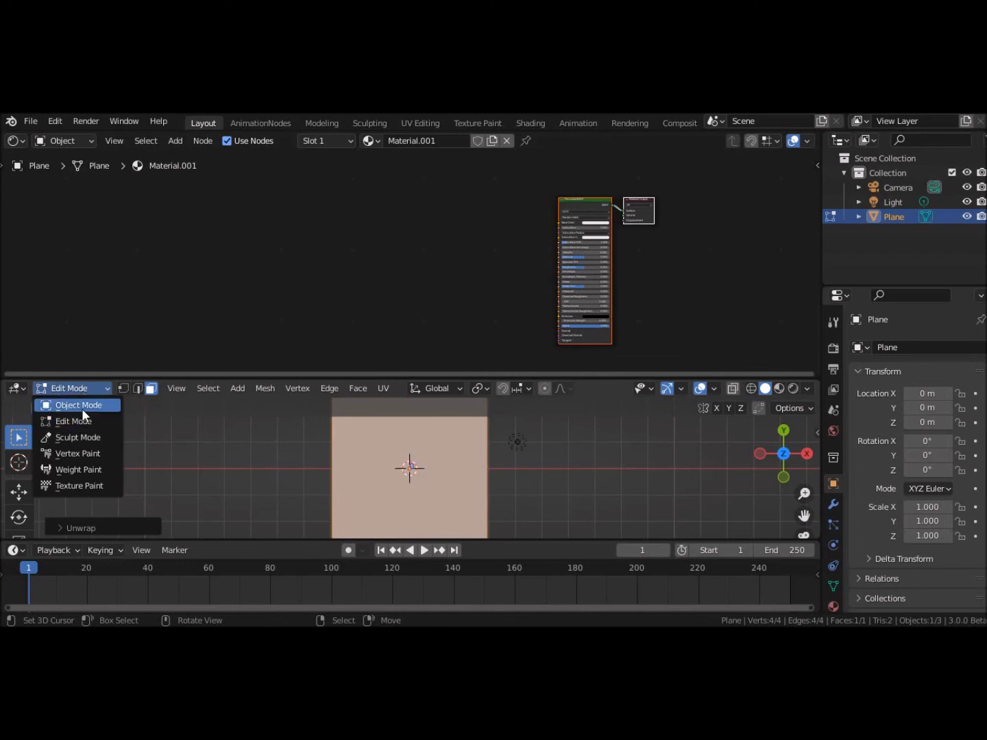
{"action": "left_click", "coordinate": [82, 406]}
Step: Delete the Principled BSDF node and reposition the Material Output node
{"action": "left_click", "coordinate": [590, 204]}
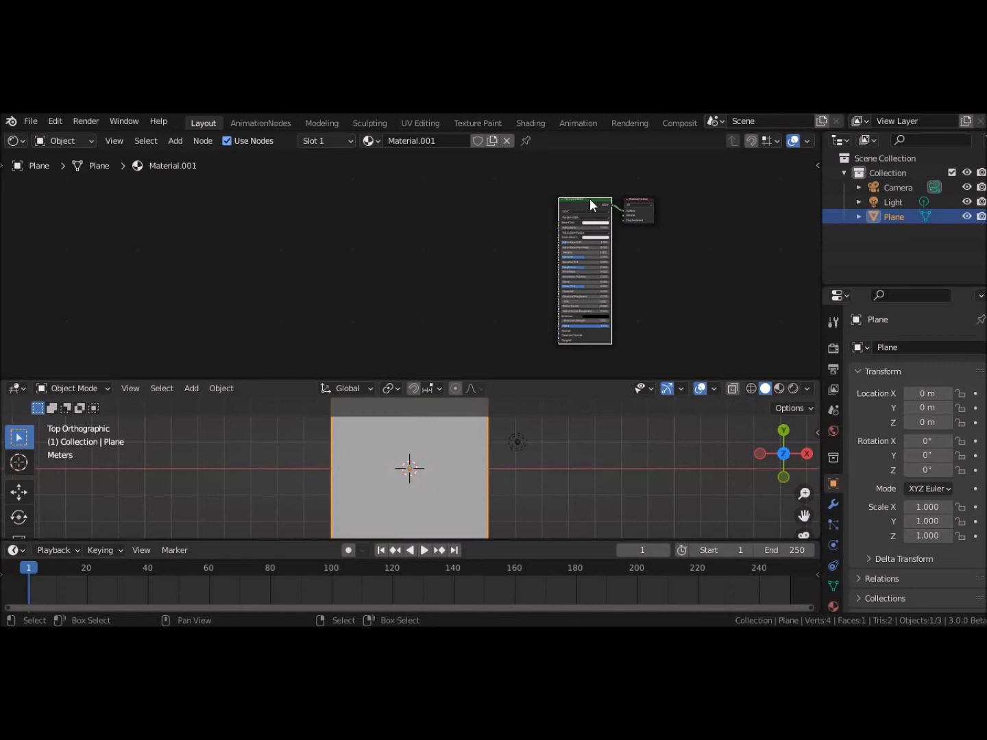
{"action": "key", "text": "Delete"}
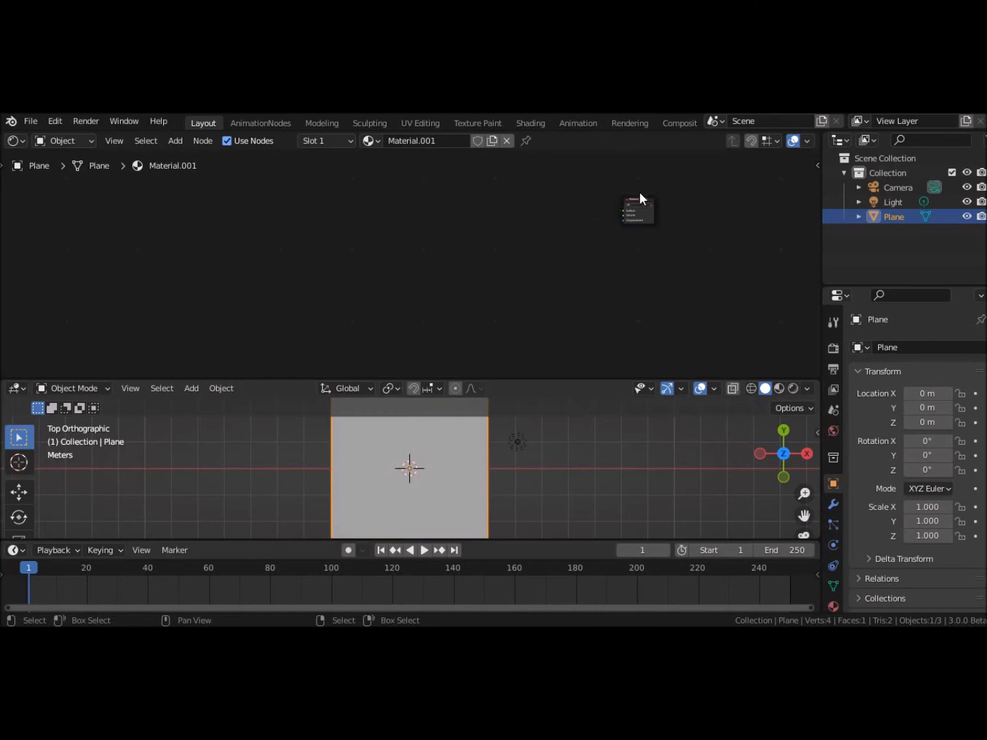
{"action": "scroll", "coordinate": [639, 198], "scroll_direction": "up", "scroll_amount": 2}
{"action": "left_click_drag", "start_coordinate": [718, 174], "coordinate": [602, 235]}
{"action": "scroll", "coordinate": [553, 231], "scroll_direction": "up", "scroll_amount": 2}
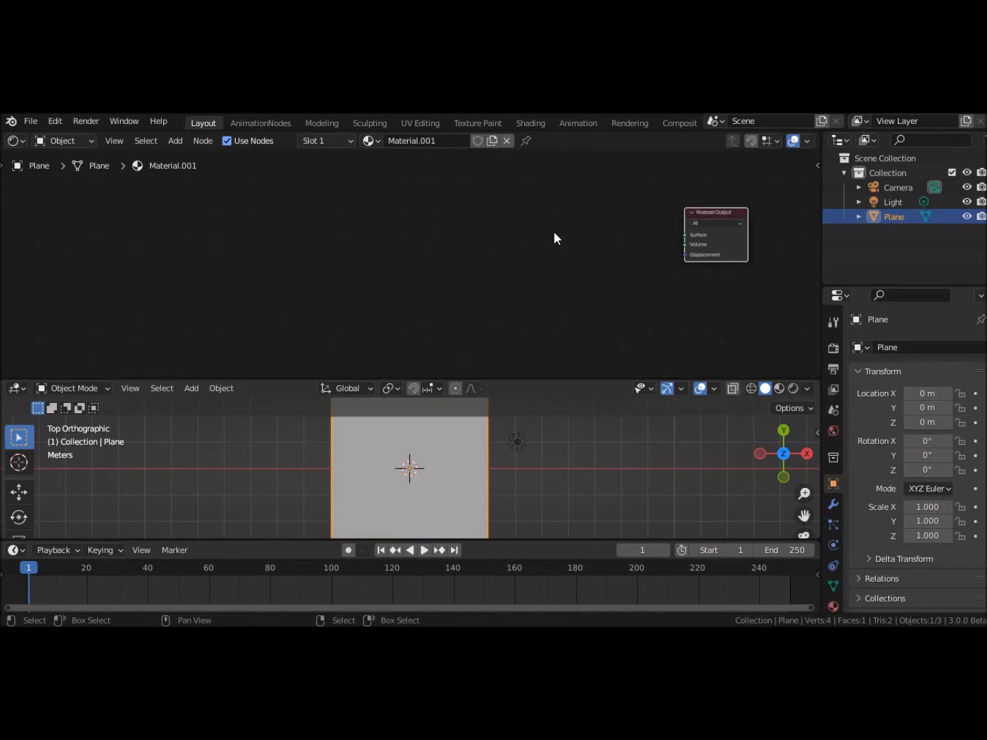
Step: Add a Diffuse BSDF shader and connect its BSDF output to the Material Output's Surface input
{"action": "key", "text": "shift+a"}
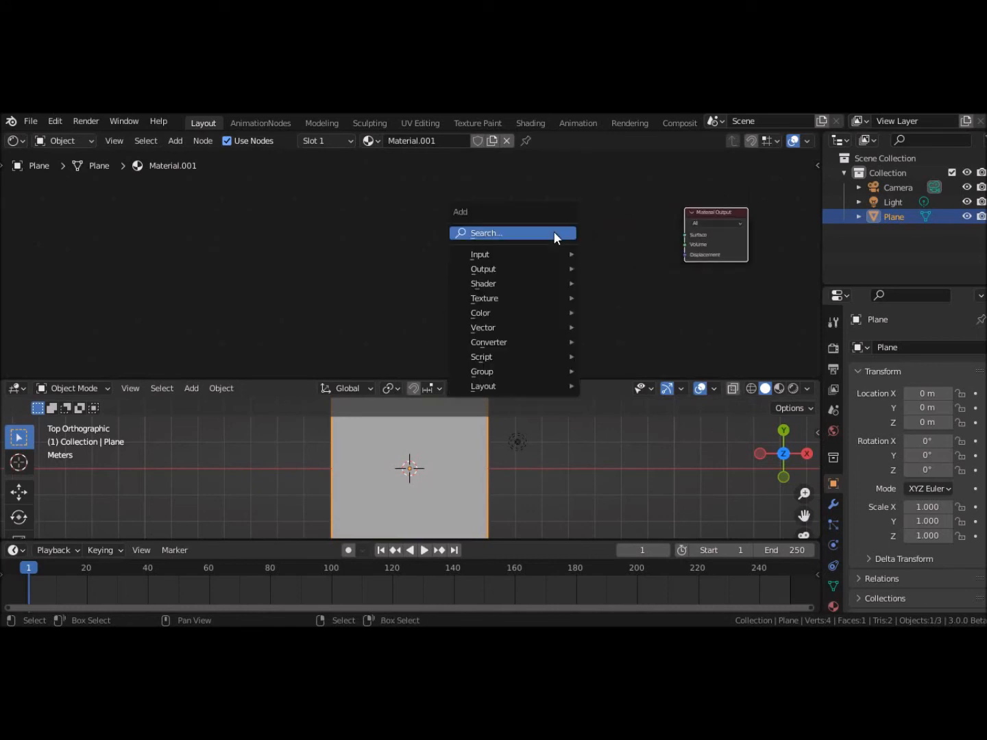
{"action": "mouse_move", "coordinate": [546, 282]}
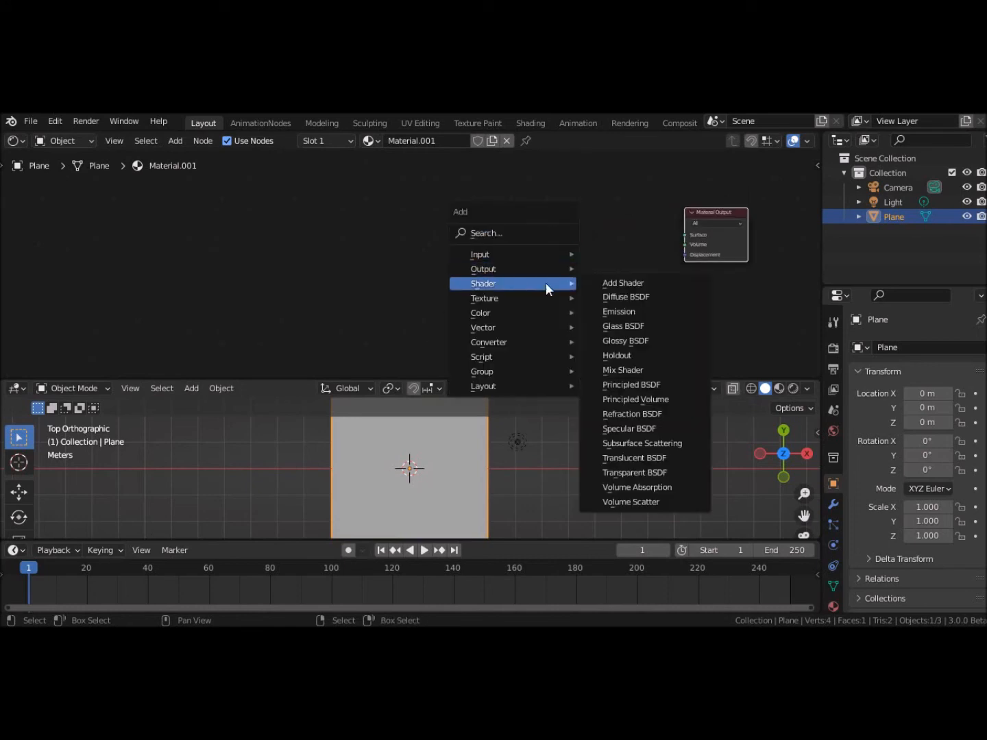
{"action": "left_click", "coordinate": [609, 297]}
{"action": "left_click", "coordinate": [571, 211]}
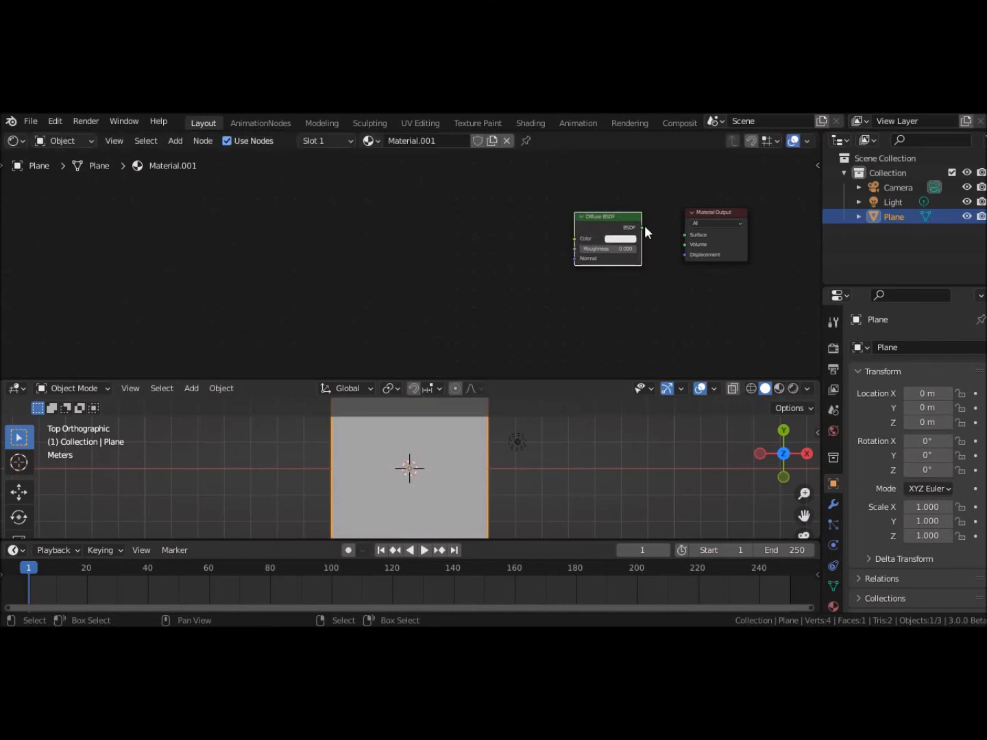
{"action": "left_click_drag", "start_coordinate": [644, 227], "coordinate": [686, 236]}
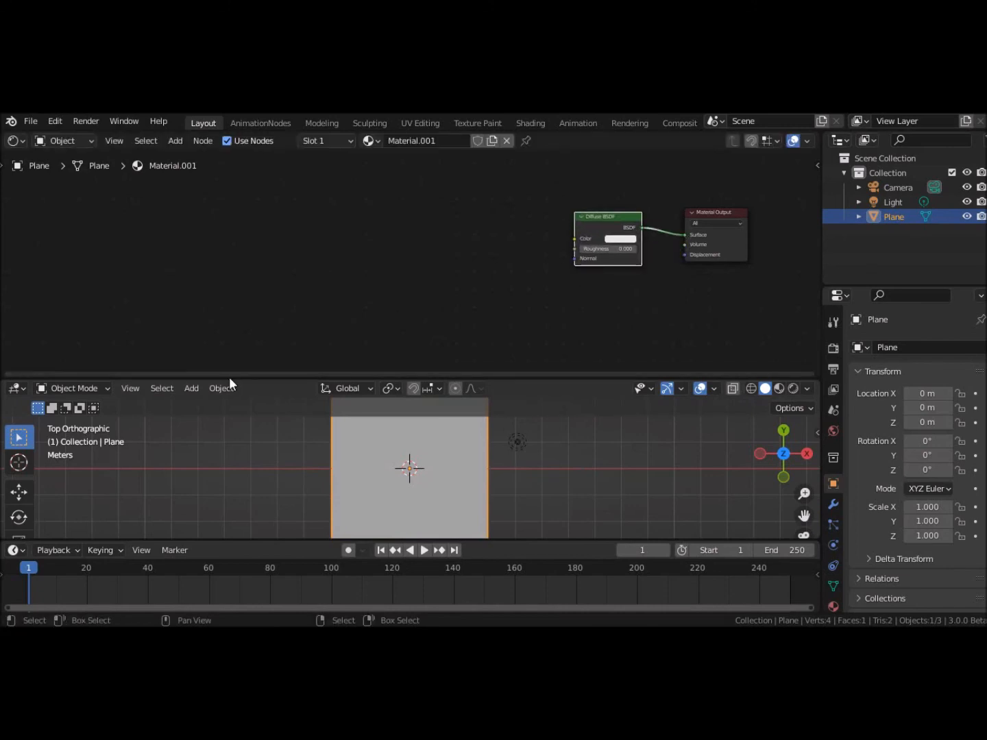
Step: Bring Roc (4).jpg from the TEMP folder into the Shader Editor as an image texture beside the Diffuse BSDF
{"action": "left_click", "coordinate": [369, 268]}
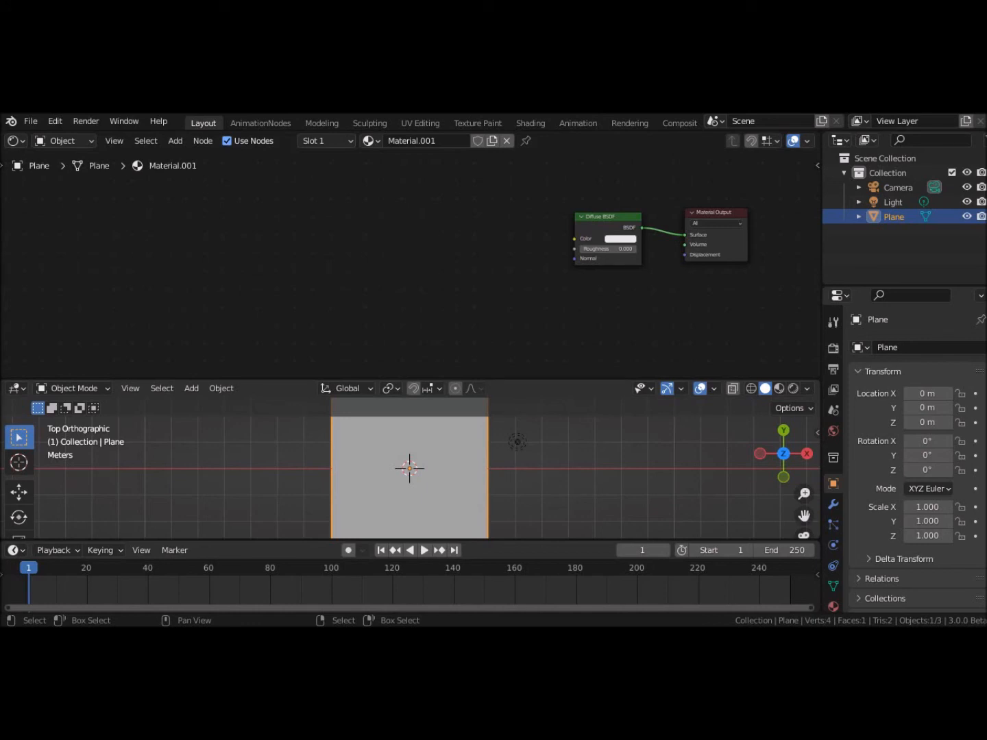
{"action": "left_click_drag", "start_coordinate": [0, 164], "coordinate": [164, 140]}
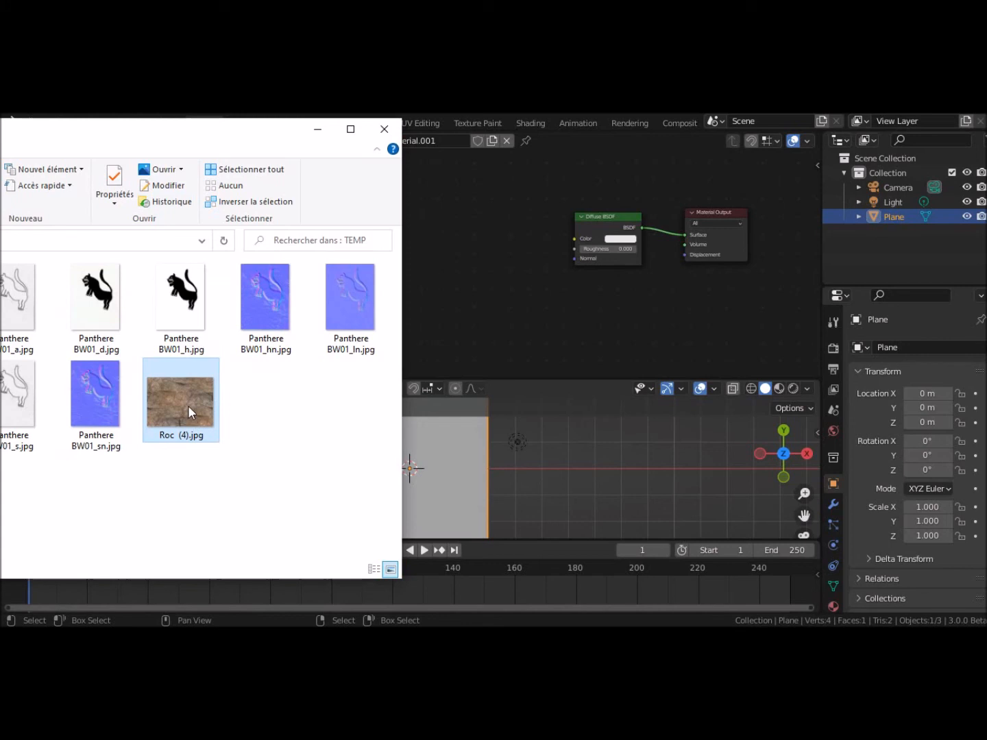
{"action": "left_click_drag", "start_coordinate": [189, 410], "coordinate": [473, 305]}
{"action": "left_click_drag", "start_coordinate": [454, 202], "coordinate": [455, 205]}
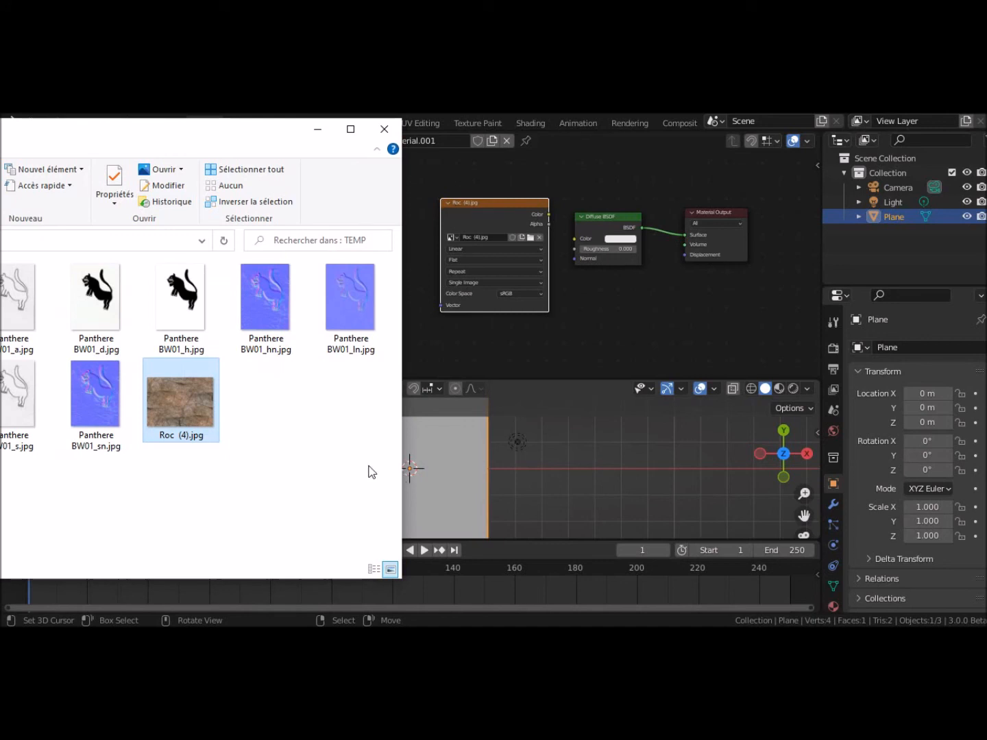
Step: Bring in Panthere BW01_hn.jpg as an image texture below the Roc (4).jpg node and roughly align the two nodes
{"action": "left_click_drag", "start_coordinate": [273, 314], "coordinate": [545, 347]}
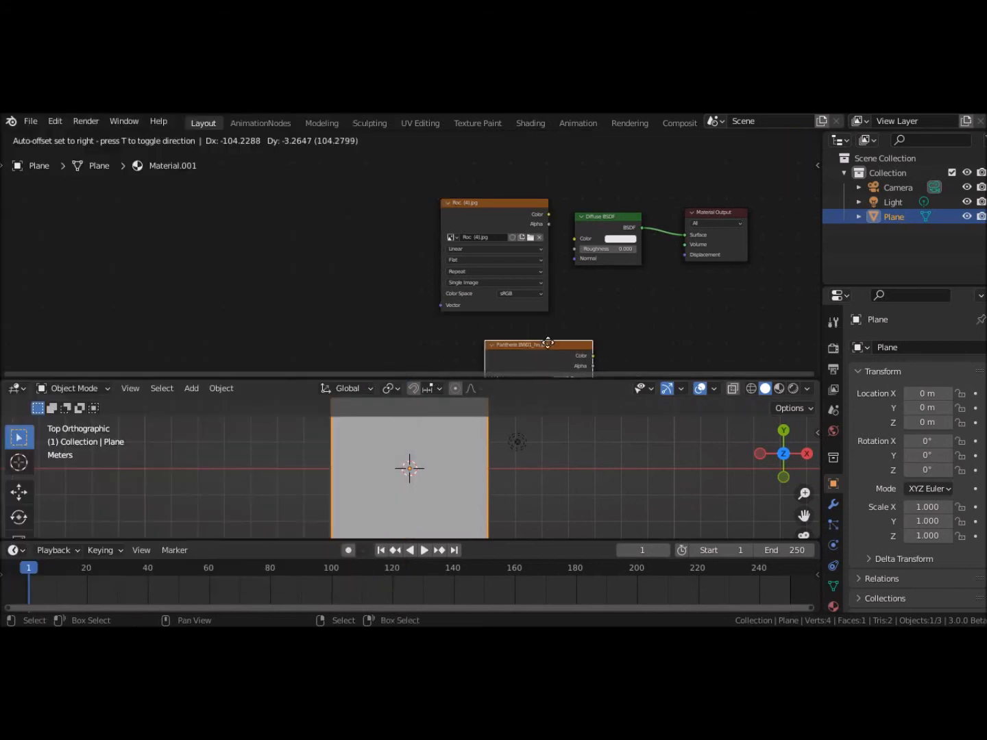
{"action": "left_click", "coordinate": [507, 330]}
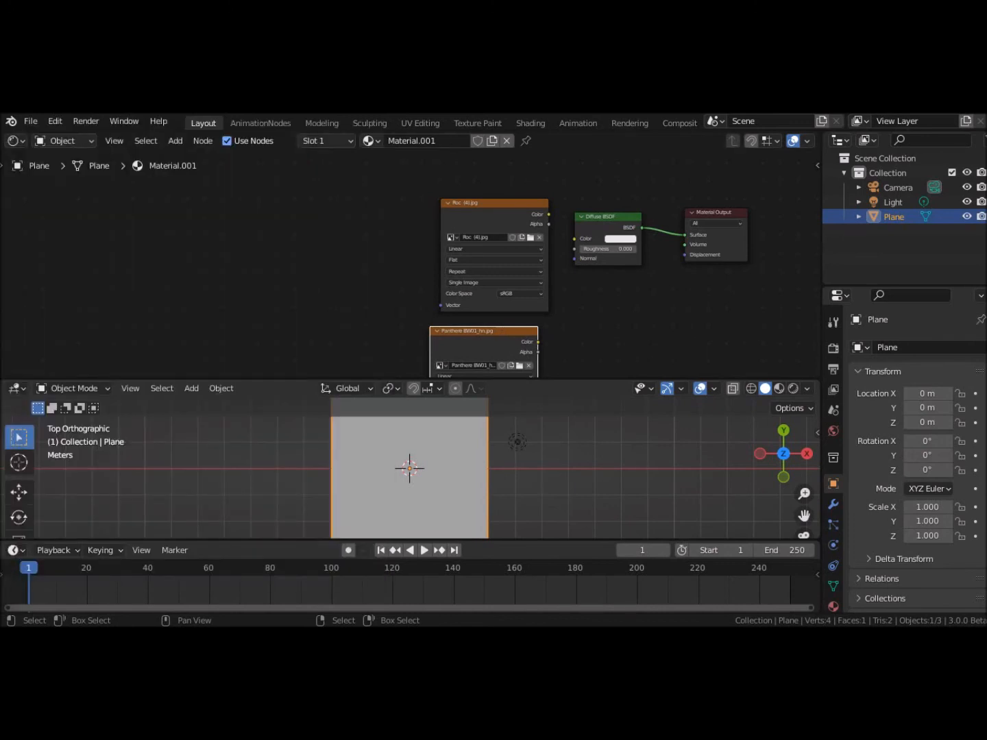
{"action": "middle_click_drag", "start_coordinate": [659, 323], "coordinate": [592, 299]}
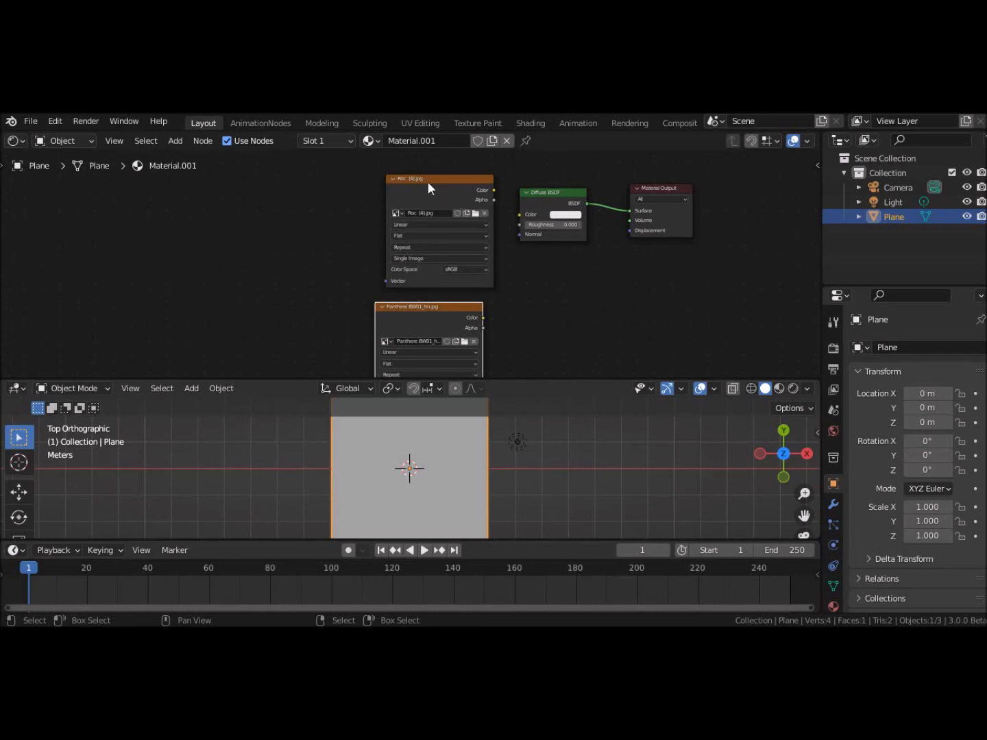
{"action": "left_click_drag", "start_coordinate": [427, 181], "coordinate": [412, 179]}
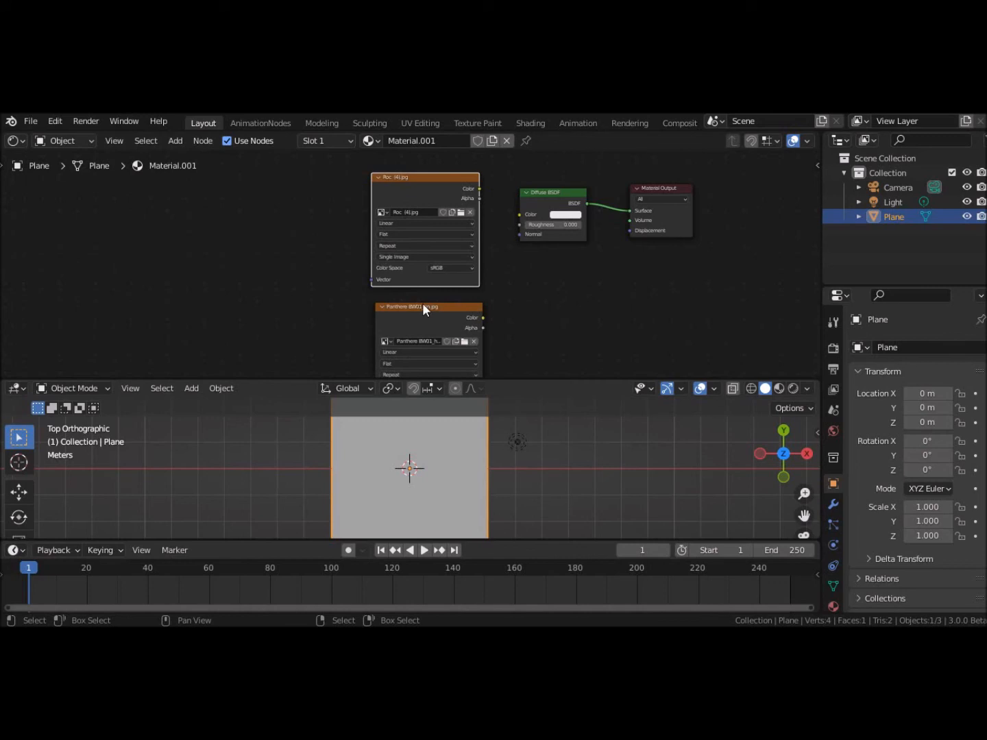
{"action": "left_click", "coordinate": [295, 286]}
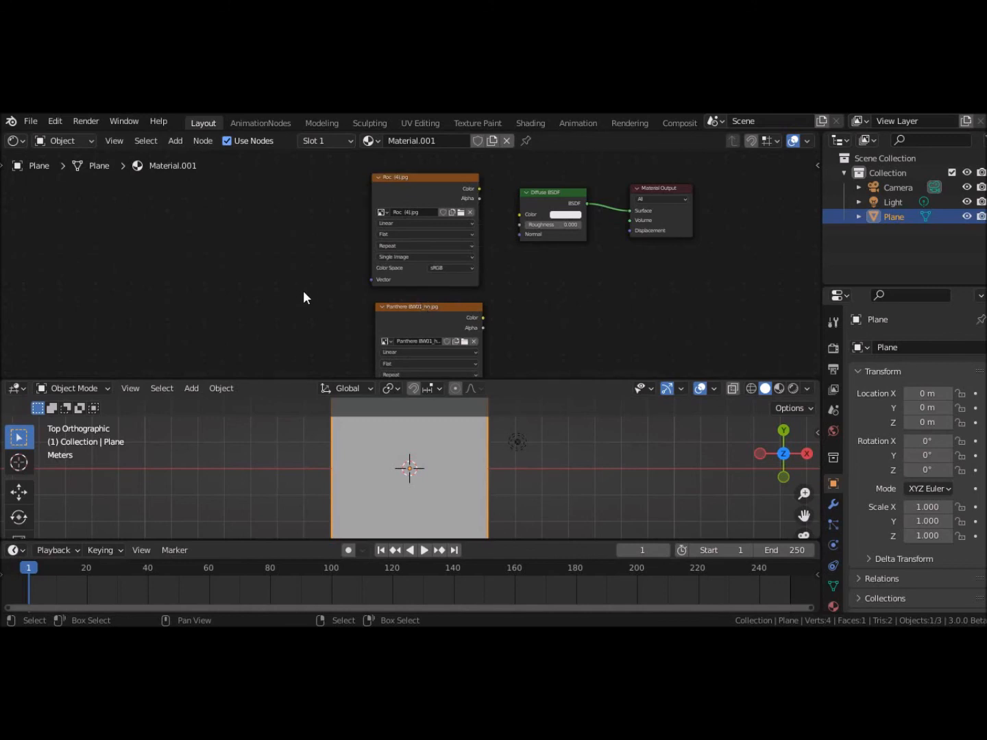
Step: Add a Mapping node ahead of the two image texture nodes
{"action": "key", "text": "shift+a"}
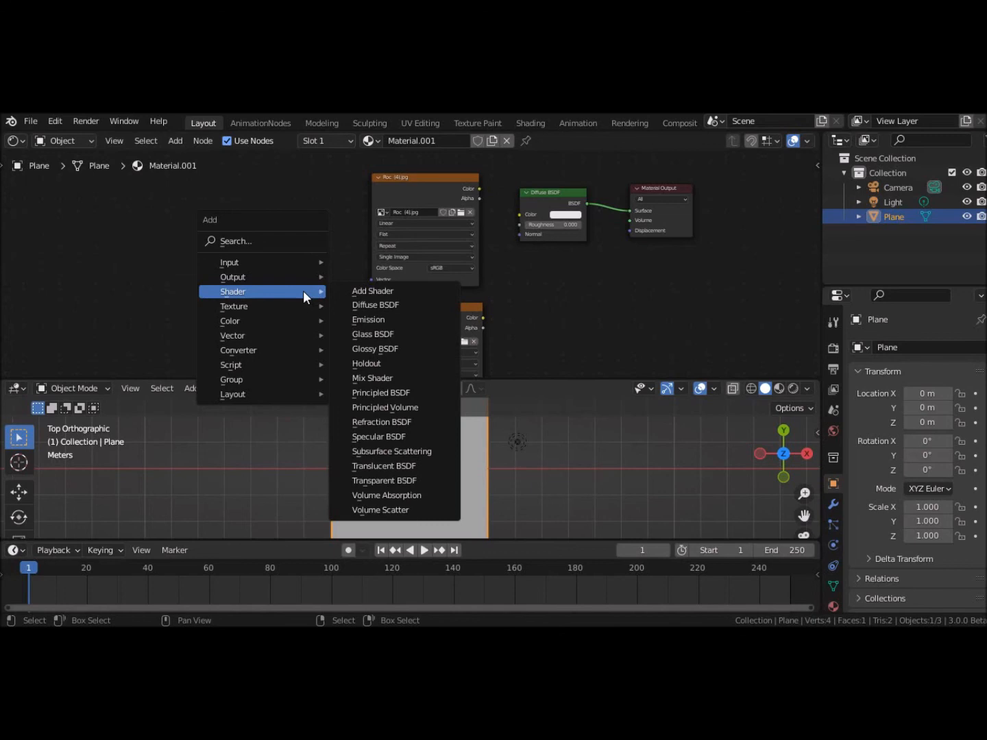
{"action": "mouse_move", "coordinate": [296, 349]}
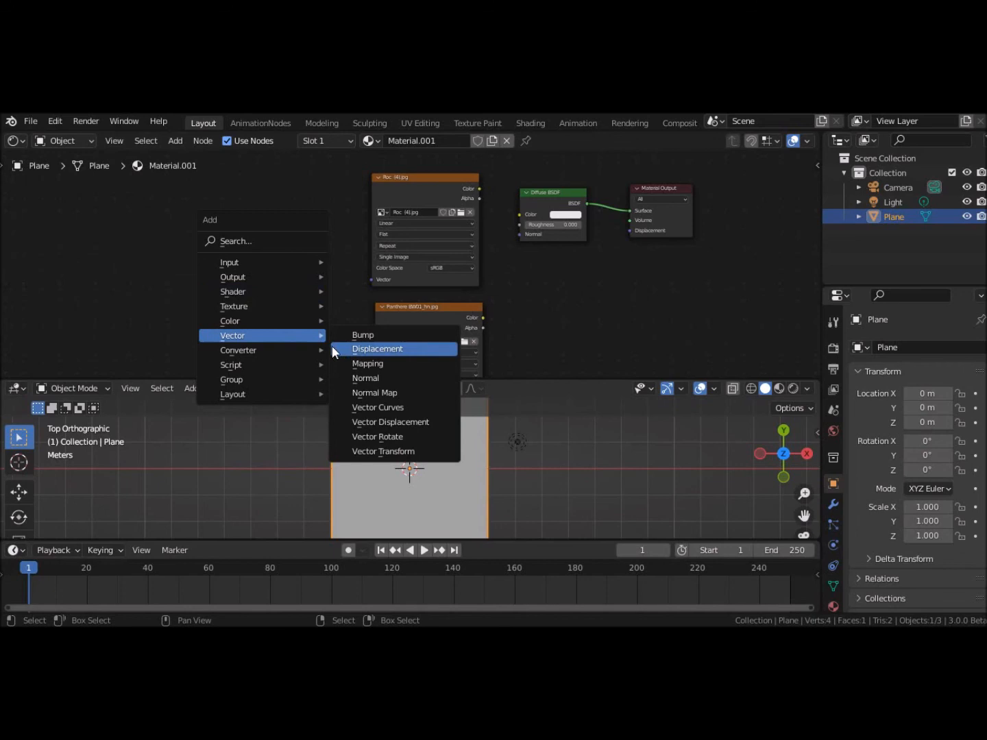
{"action": "left_click", "coordinate": [364, 365]}
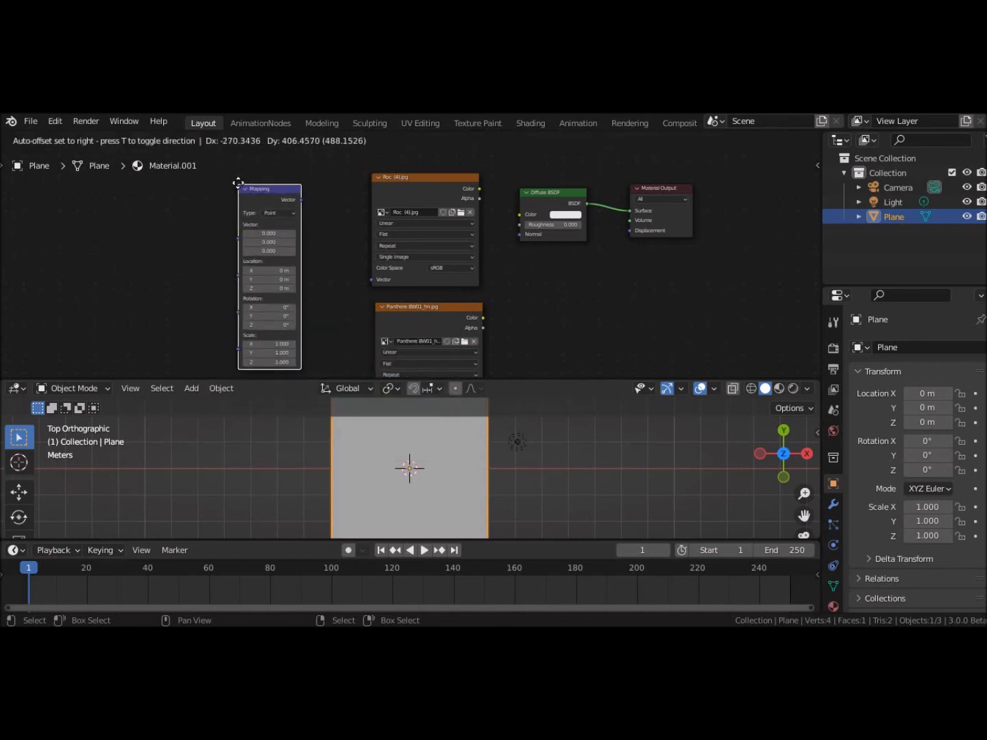
{"action": "left_click", "coordinate": [238, 182]}
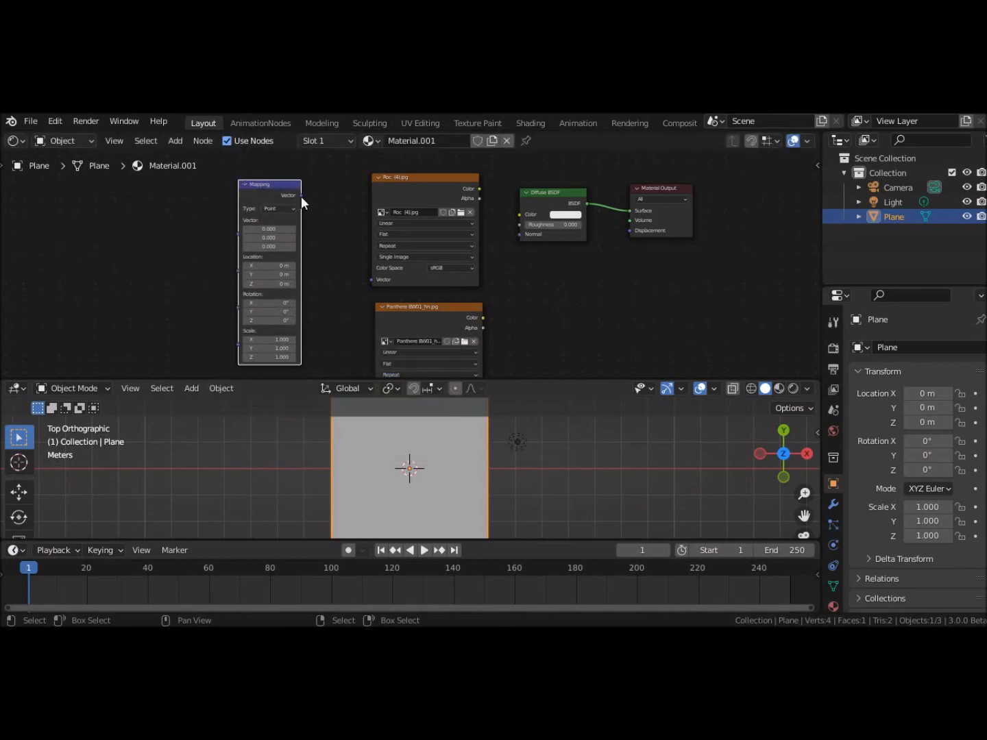
Step: Connect the Mapping node's Vector output to the Vector inputs of both the Roc (4).jpg and Panthere BW01_hn.jpg texture nodes
{"action": "left_click_drag", "start_coordinate": [304, 196], "coordinate": [378, 275]}
{"action": "scroll", "coordinate": [585, 327], "scroll_direction": "down", "scroll_amount": 2}
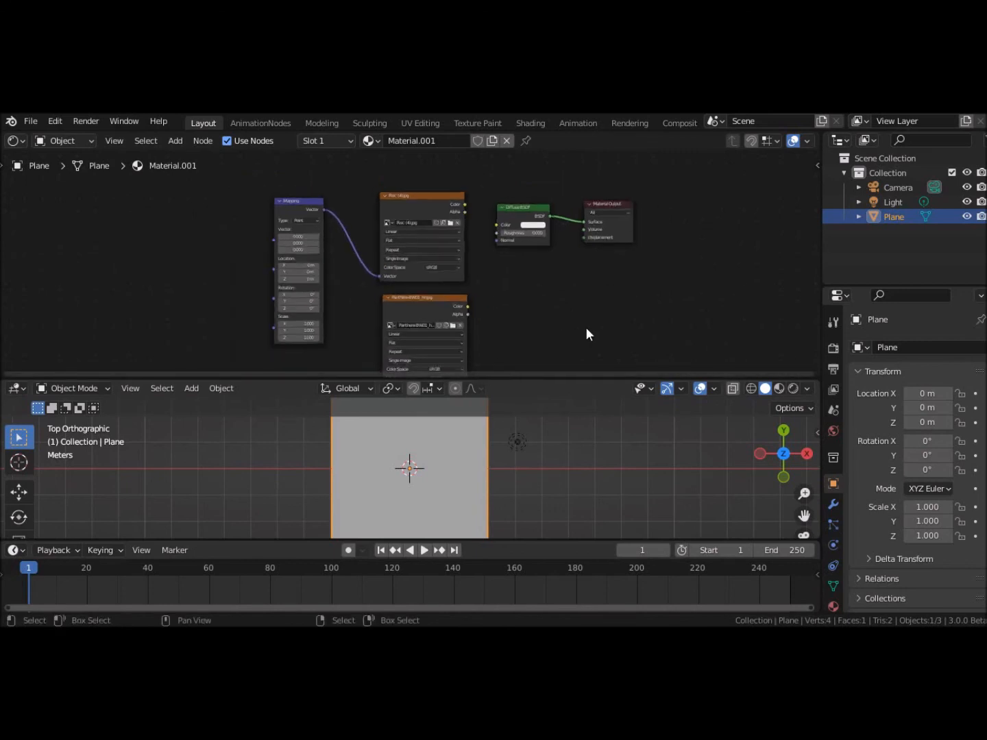
{"action": "middle_click_drag", "start_coordinate": [585, 295], "coordinate": [584, 270]}
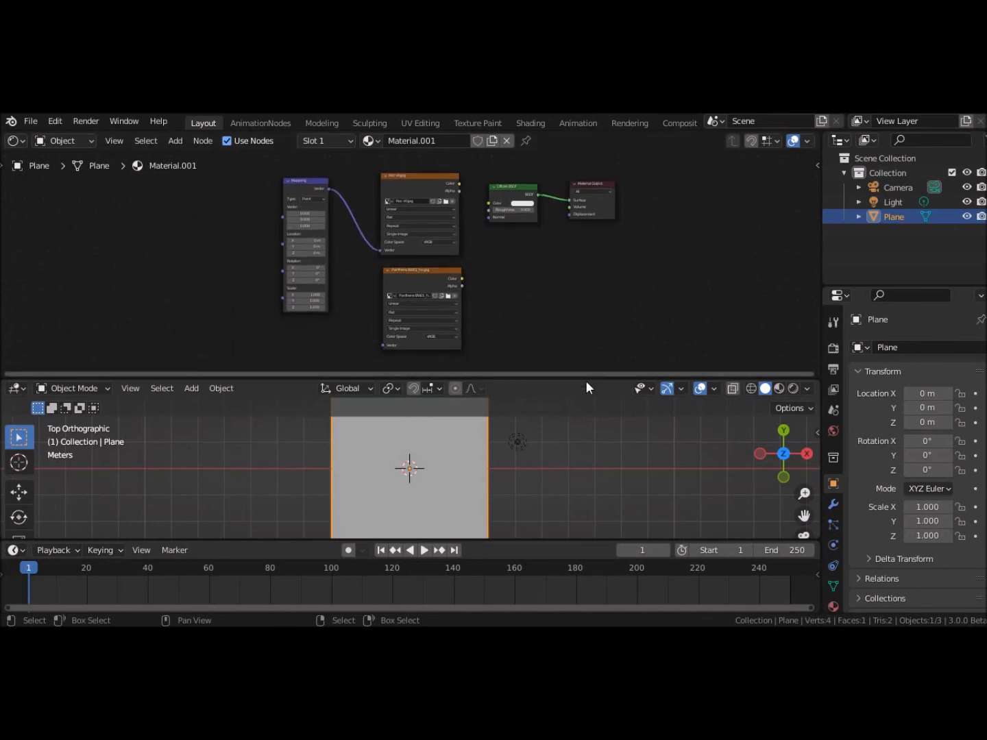
{"action": "left_click_drag", "start_coordinate": [583, 379], "coordinate": [584, 436]}
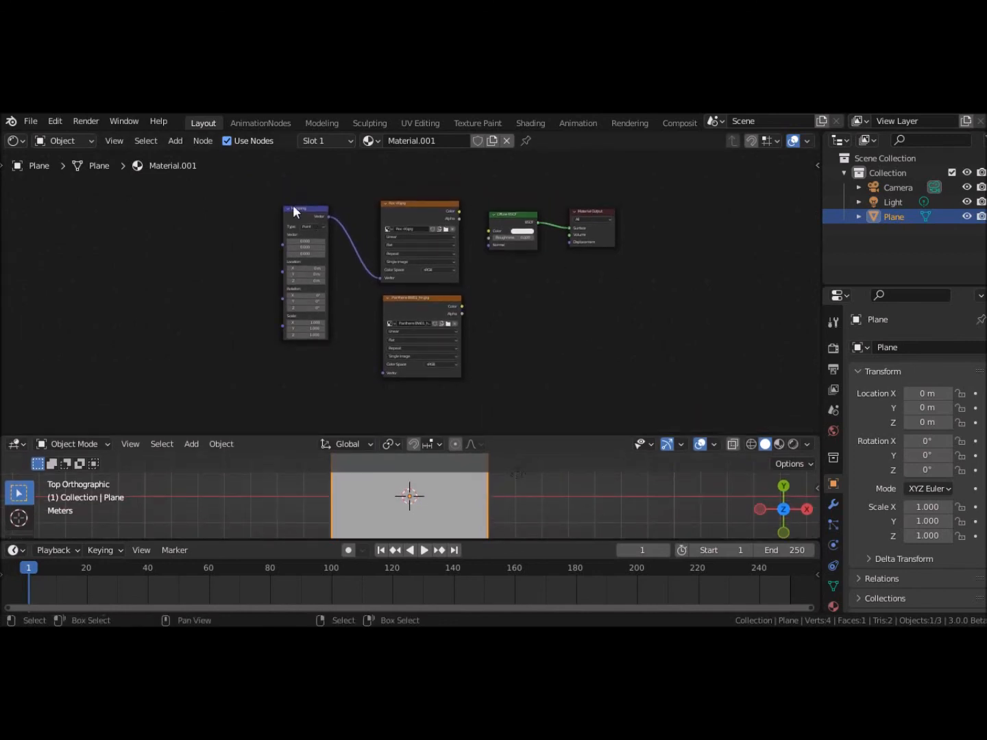
{"action": "left_click_drag", "start_coordinate": [329, 217], "coordinate": [383, 373]}
Step: Add a Texture Coordinate node ahead of the Mapping node and connect its UV output to Mapping's Vector input
{"action": "left_click", "coordinate": [214, 296]}
{"action": "key", "text": "shift+a"}
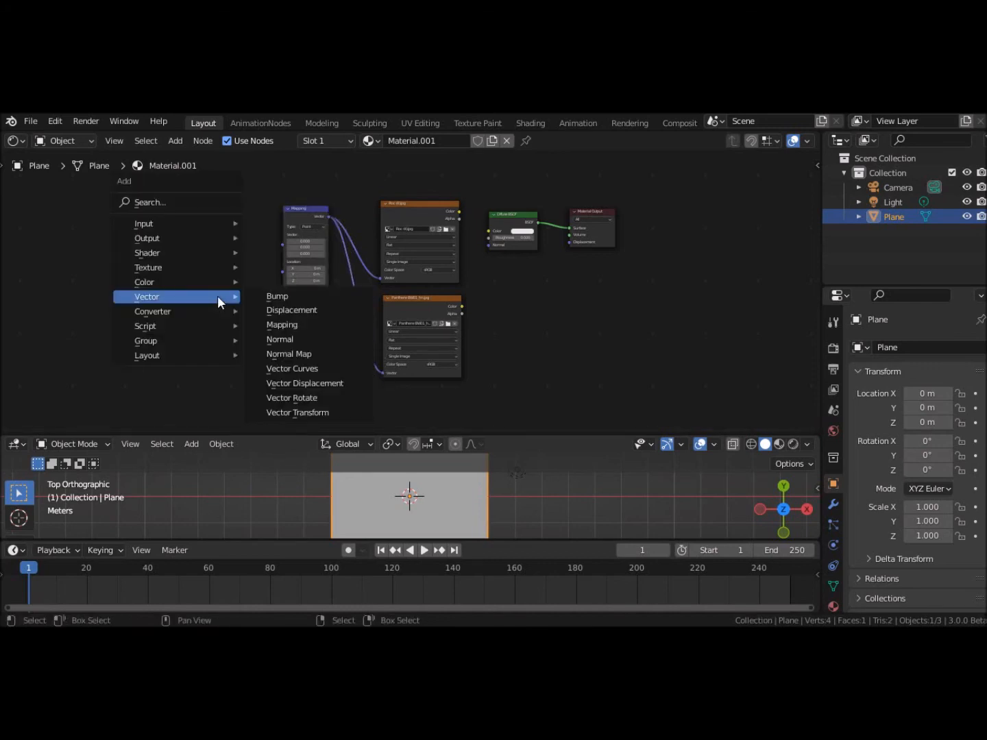
{"action": "mouse_move", "coordinate": [157, 223]}
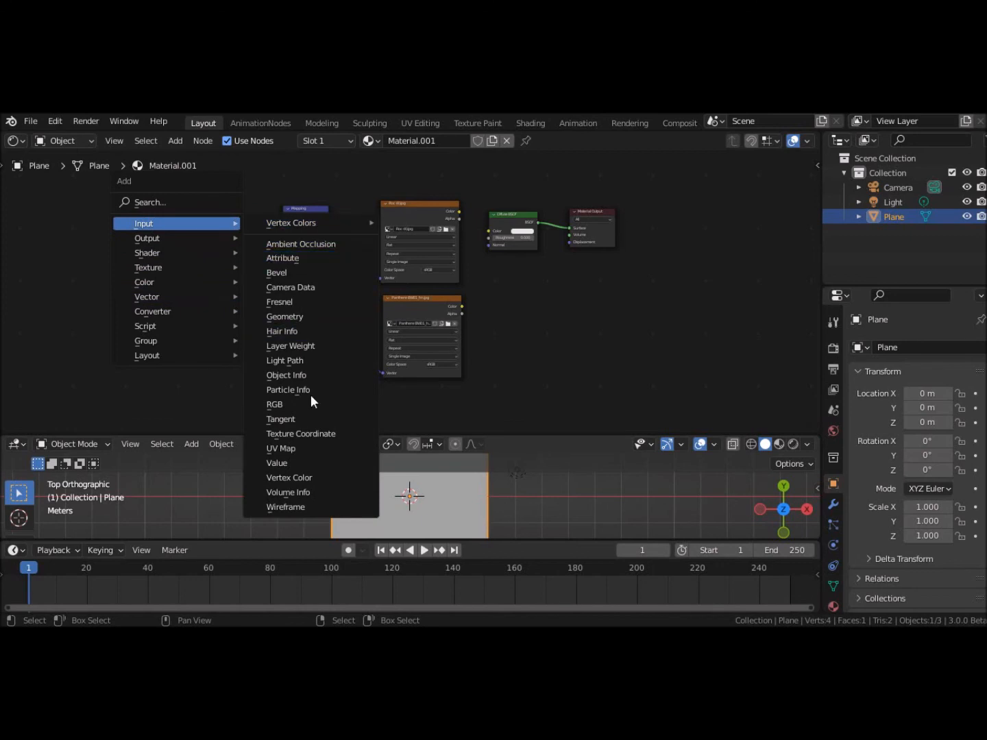
{"action": "left_click", "coordinate": [314, 434]}
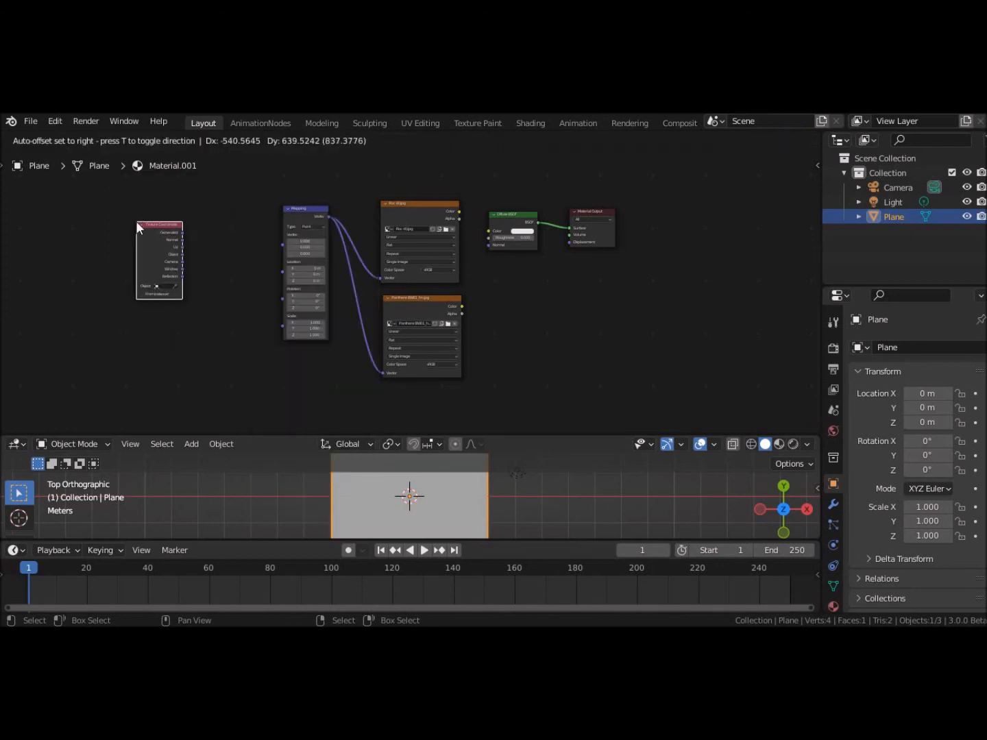
{"action": "left_click", "coordinate": [182, 252]}
{"action": "left_click_drag", "start_coordinate": [183, 247], "coordinate": [285, 247]}
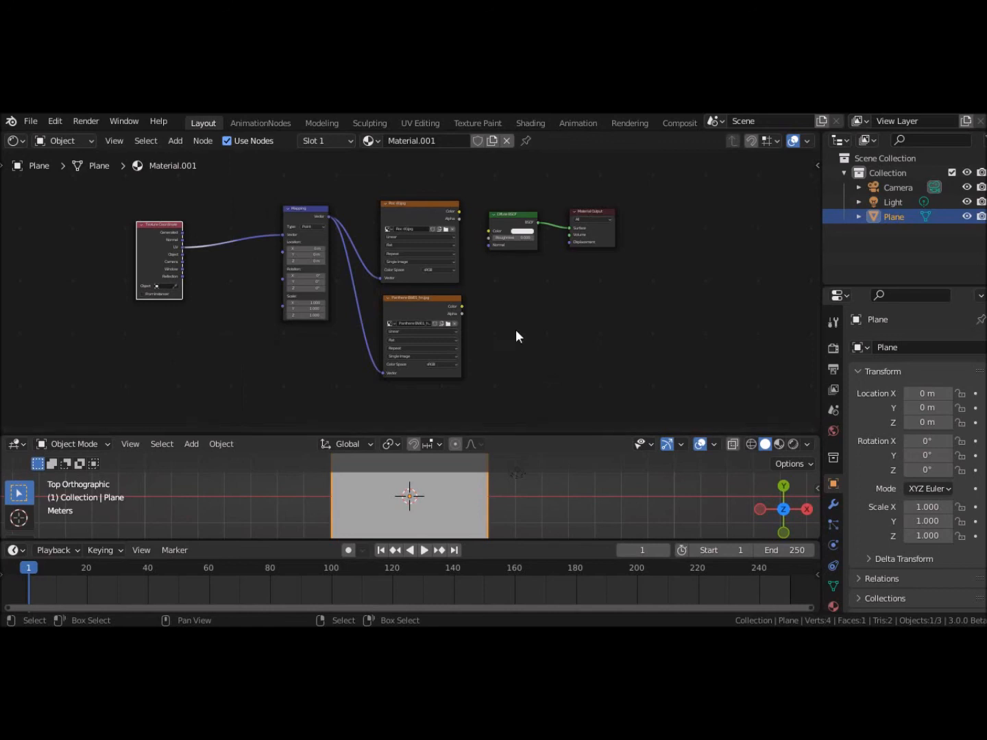
Step: Connect the Roc (4).jpg Color output to the Diffuse BSDF's Color input and display the plane in rendered viewport shading
{"action": "left_click_drag", "start_coordinate": [458, 211], "coordinate": [487, 229]}
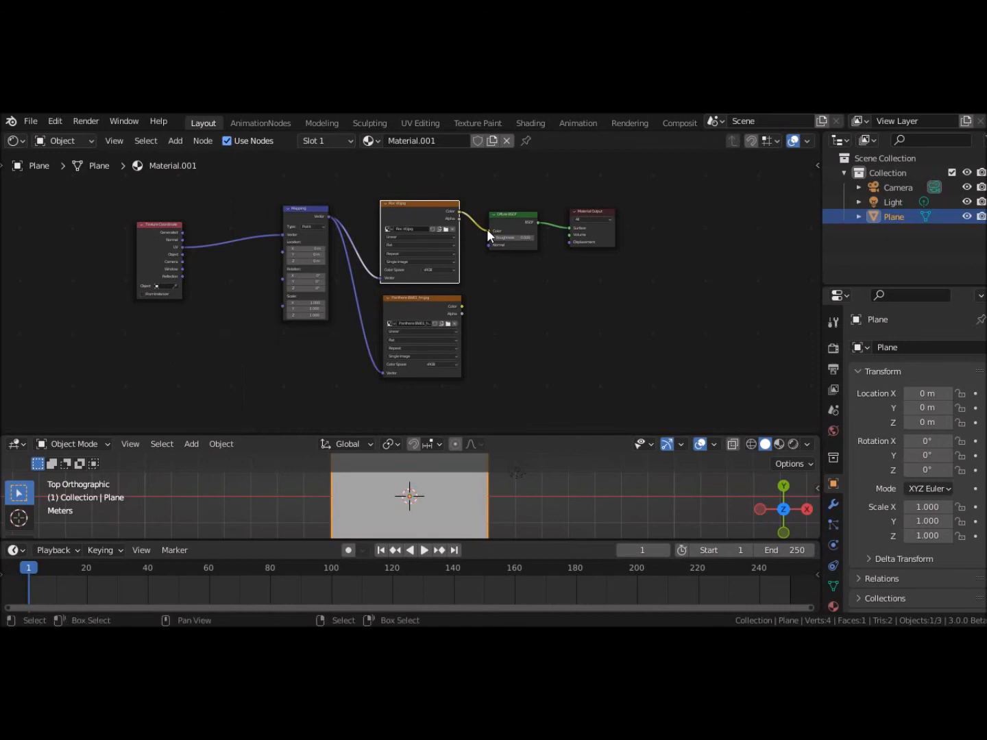
{"action": "left_click_drag", "start_coordinate": [618, 435], "coordinate": [625, 341]}
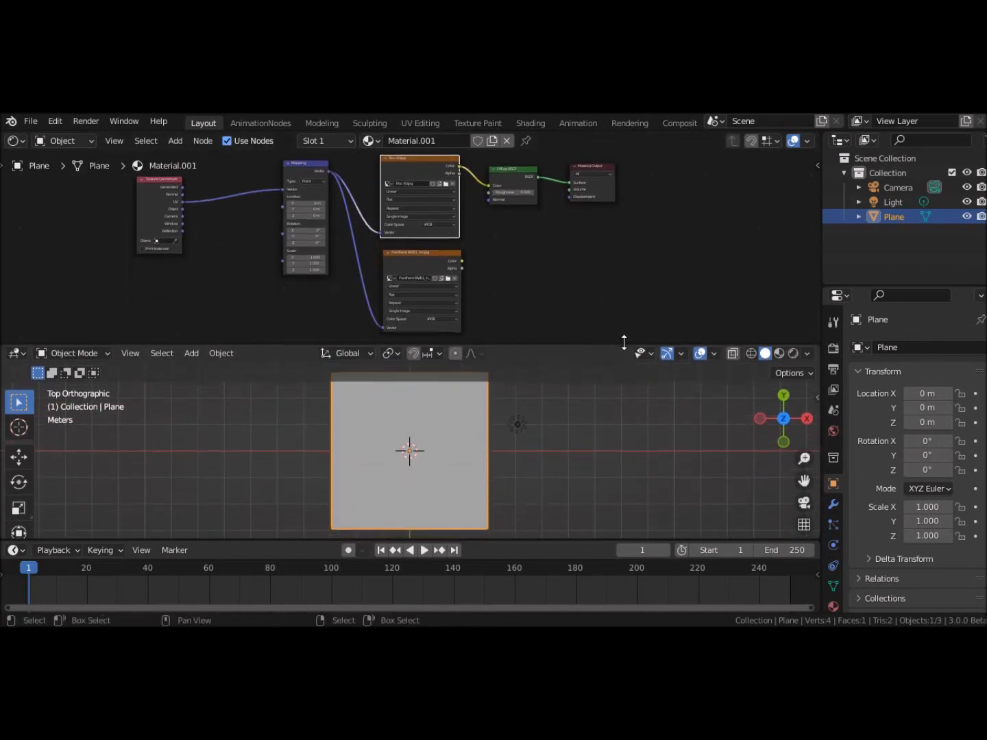
{"action": "left_click", "coordinate": [793, 354]}
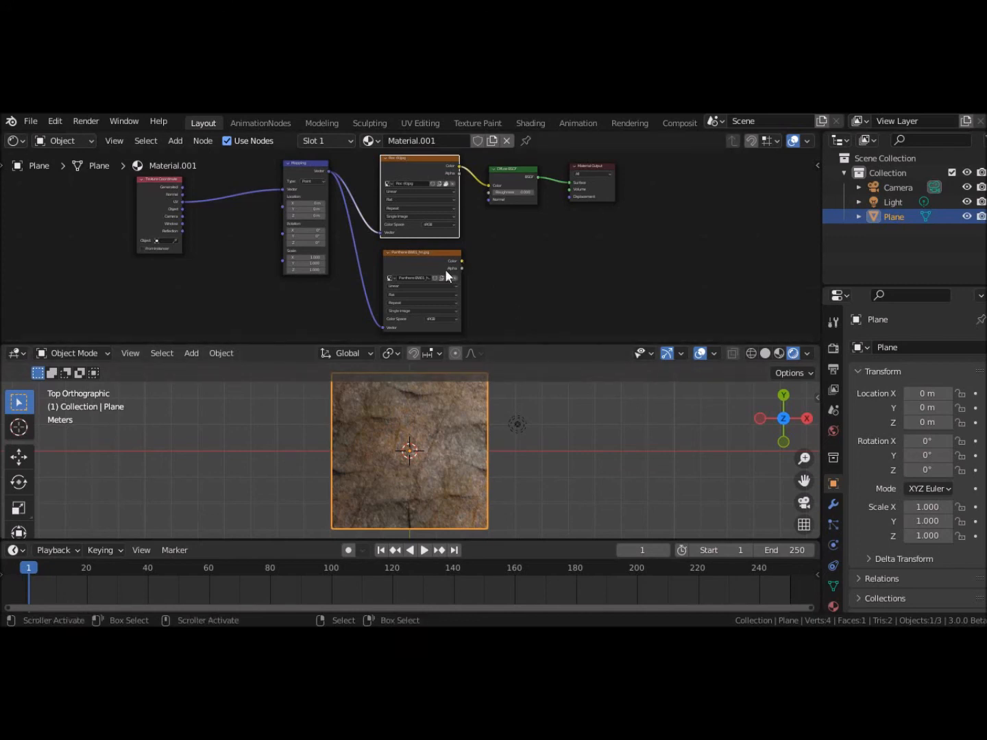
Step: Move the panther texture node well below the rock texture, and space the Diffuse BSDF and Material Output nodes further apart
{"action": "left_click", "coordinate": [411, 255]}
{"action": "mouse_move", "coordinate": [412, 254]}
{"action": "left_mouse_down"}
{"action": "mouse_move", "coordinate": [413, 333]}
{"action": "mouse_move", "coordinate": [425, 250]}
{"action": "left_mouse_up"}
{"action": "middle_click_drag", "start_coordinate": [475, 216], "coordinate": [440, 308]}
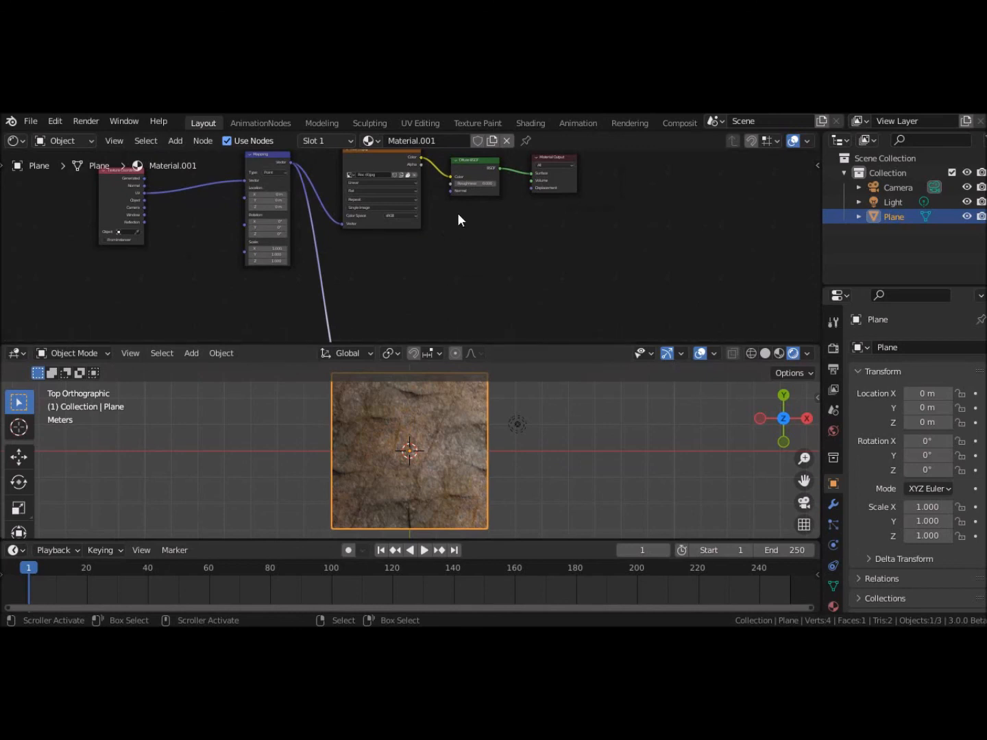
{"action": "left_click_drag", "start_coordinate": [561, 159], "coordinate": [634, 163]}
{"action": "left_click_drag", "start_coordinate": [479, 162], "coordinate": [502, 164]}
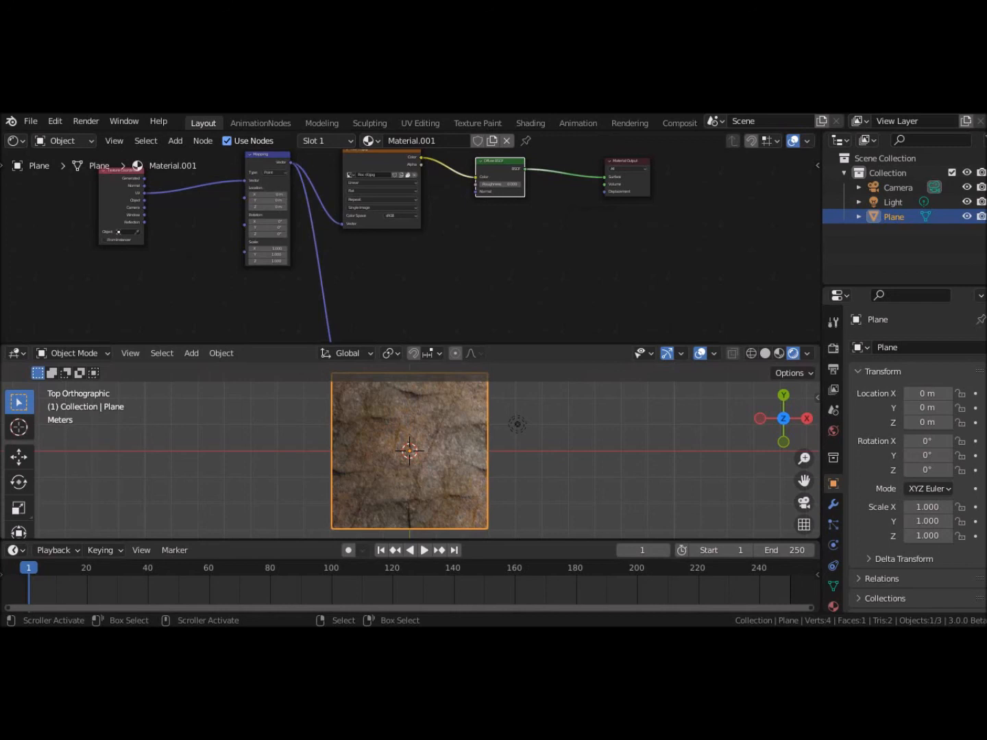
Step: Bring in the rock's normal map image below the Roc (4).jpg node and connect the Mapping Vector output to it
{"action": "left_click_drag", "start_coordinate": [384, 272], "coordinate": [373, 248]}
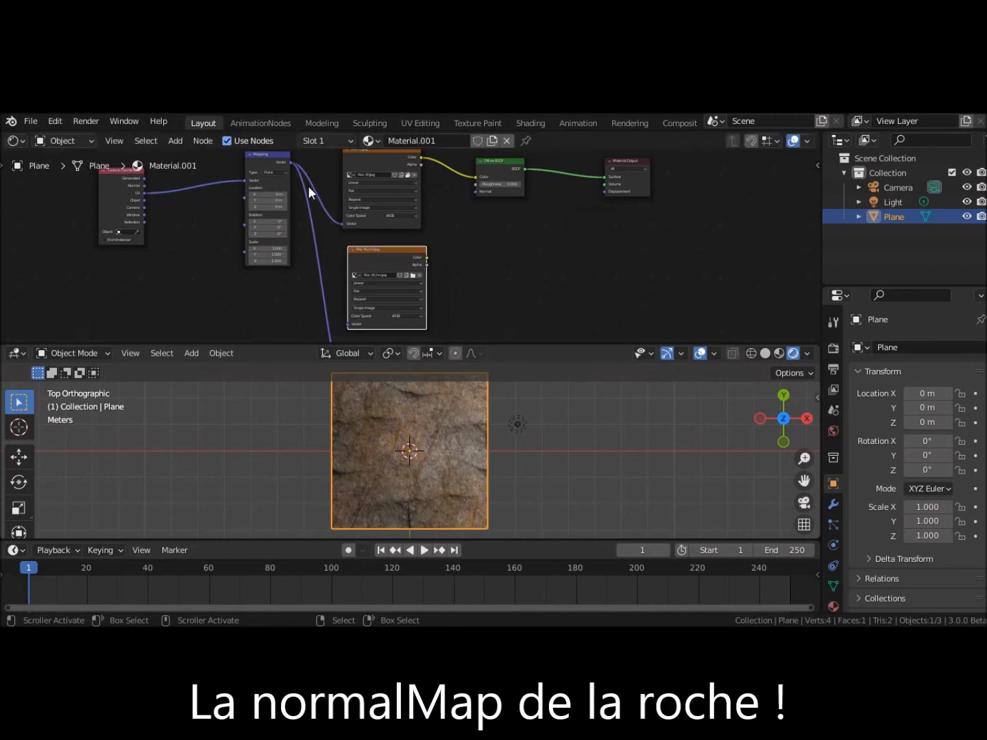
{"action": "left_click_drag", "start_coordinate": [291, 164], "coordinate": [352, 245]}
{"action": "middle_click_drag", "start_coordinate": [472, 197], "coordinate": [434, 297]}
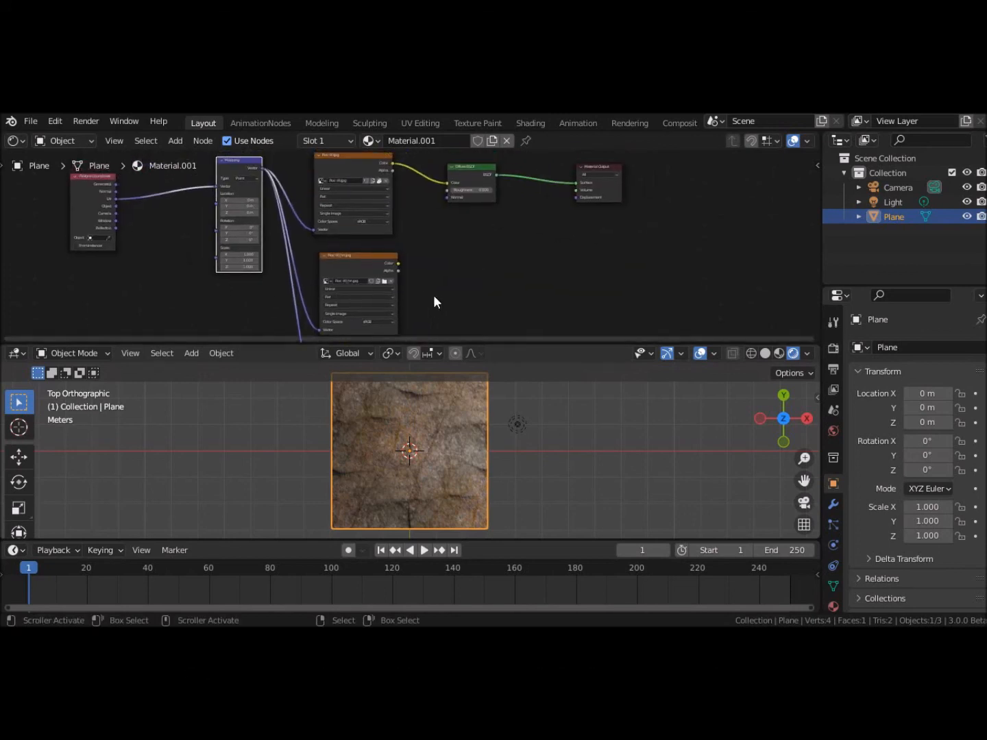
Step: Try linking the rock normal map straight to the Diffuse Normal input, remove that link, and add a Normal Map node beside the texture
{"action": "left_click_drag", "start_coordinate": [398, 262], "coordinate": [445, 200]}
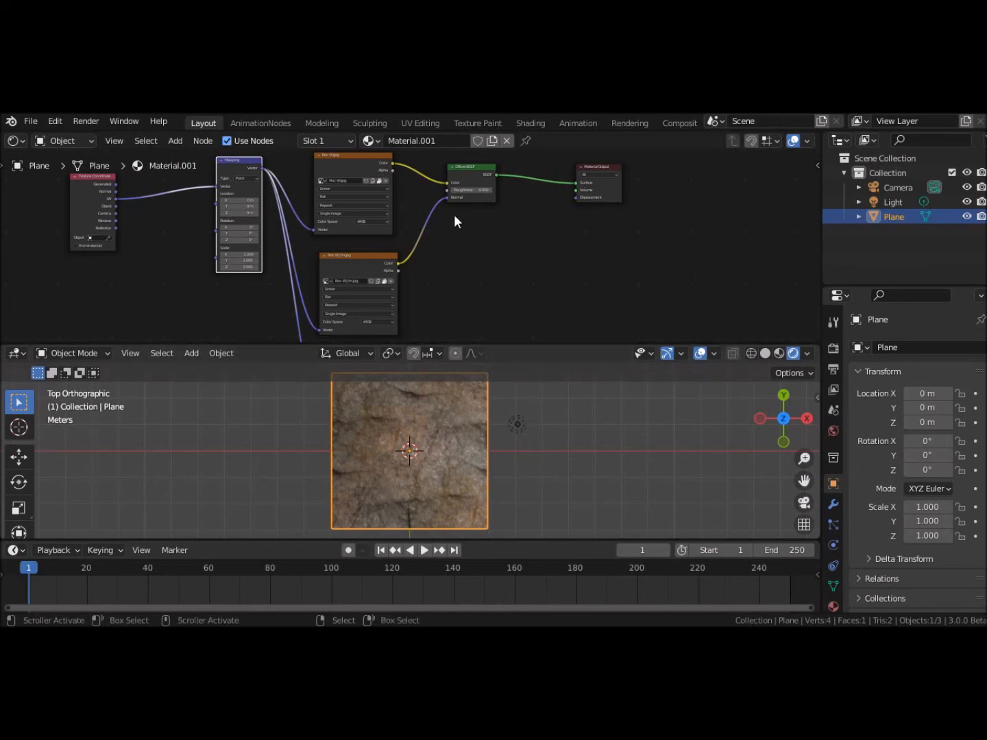
{"action": "mouse_move", "coordinate": [445, 199]}
{"action": "left_mouse_down"}
{"action": "mouse_move", "coordinate": [430, 198]}
{"action": "mouse_move", "coordinate": [471, 244]}
{"action": "left_mouse_up"}
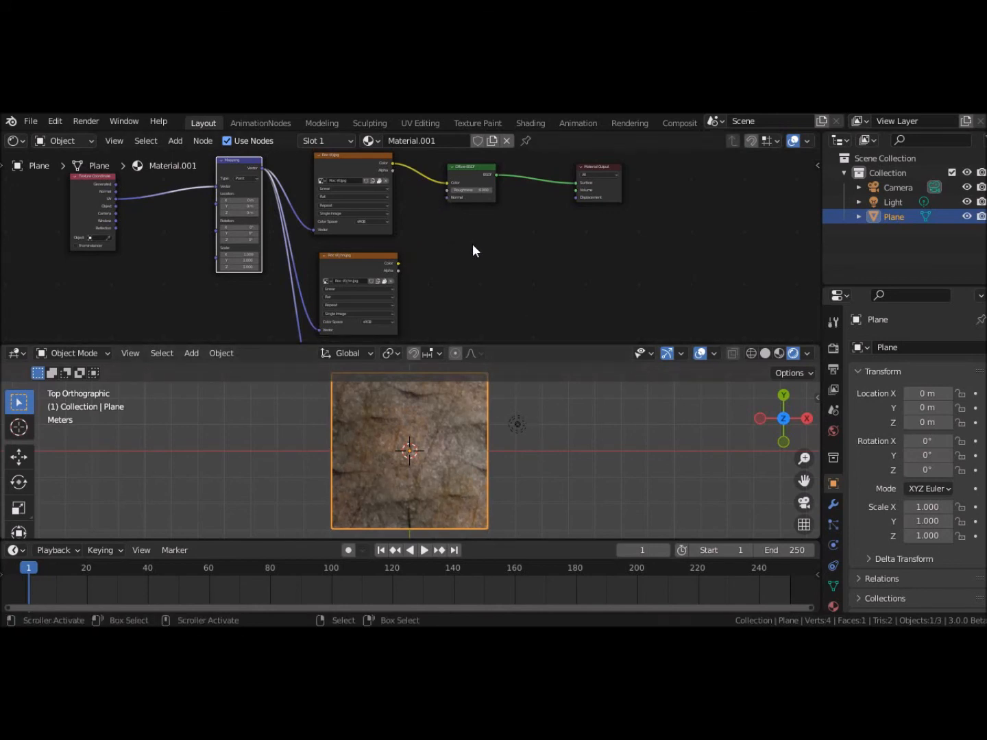
{"action": "key", "text": "shift+a"}
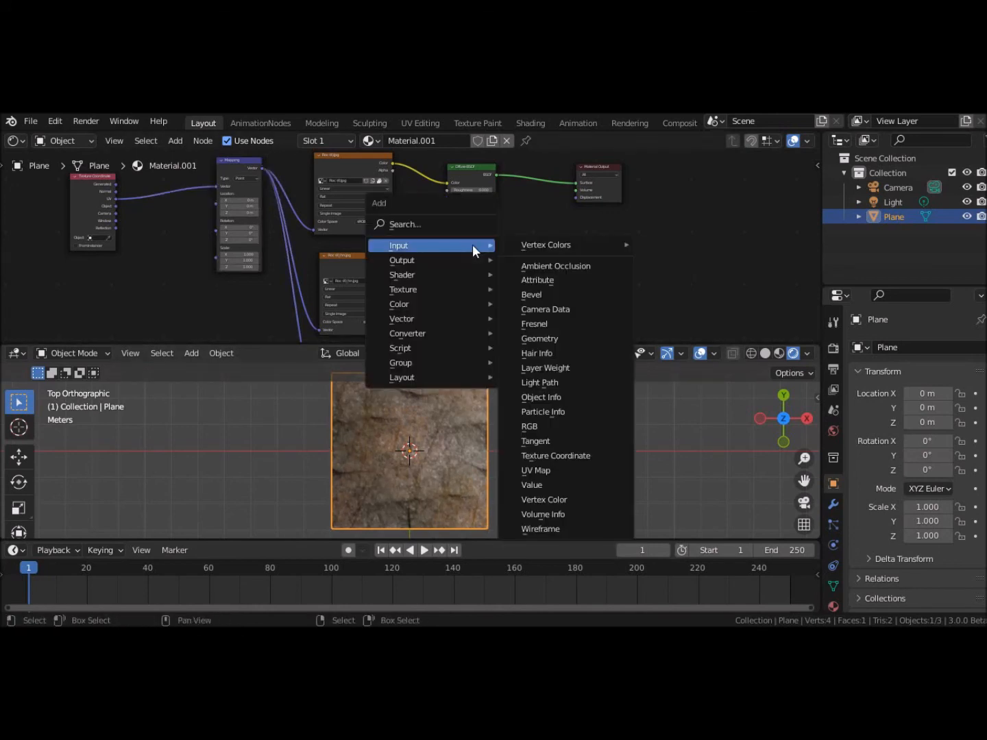
{"action": "mouse_move", "coordinate": [442, 308]}
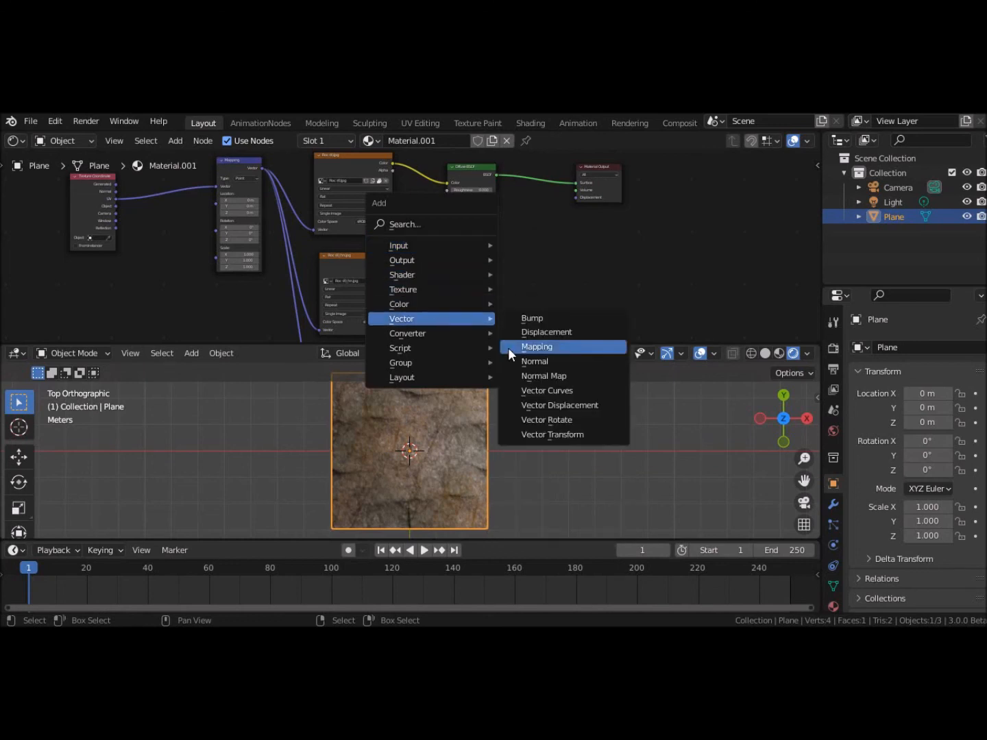
{"action": "left_click", "coordinate": [534, 376]}
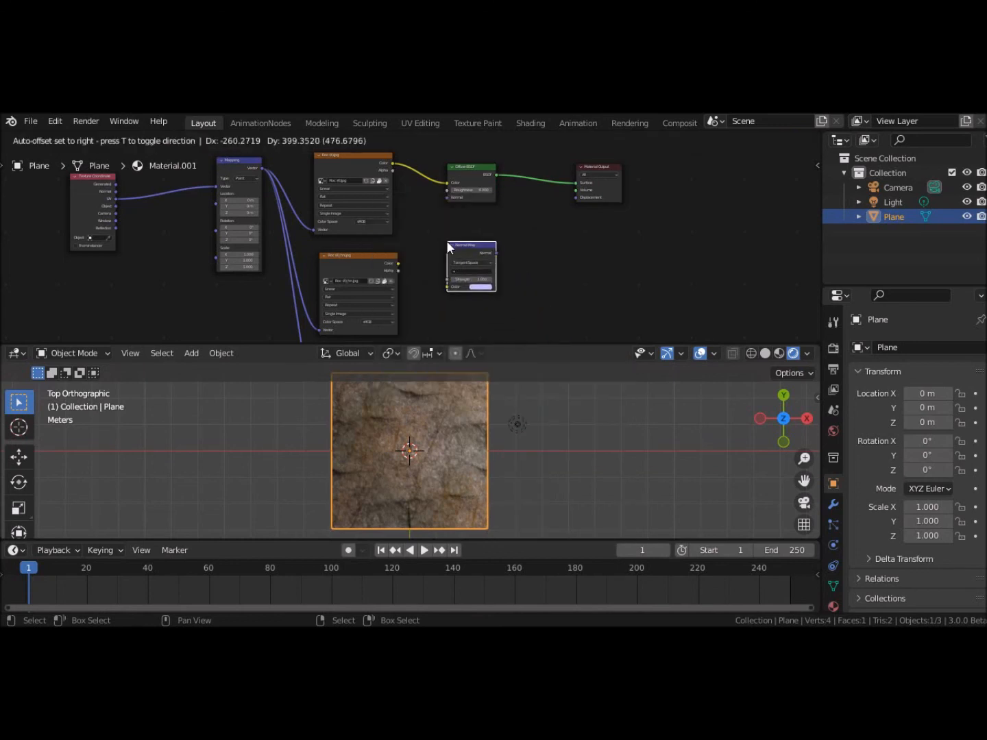
{"action": "left_click", "coordinate": [447, 241]}
Step: Shift the Material Output and Diffuse BSDF nodes rightward to make room after the Normal Map node
{"action": "left_click_drag", "start_coordinate": [605, 168], "coordinate": [689, 175]}
{"action": "left_click", "coordinate": [472, 173]}
{"action": "left_click_drag", "start_coordinate": [471, 173], "coordinate": [559, 191]}
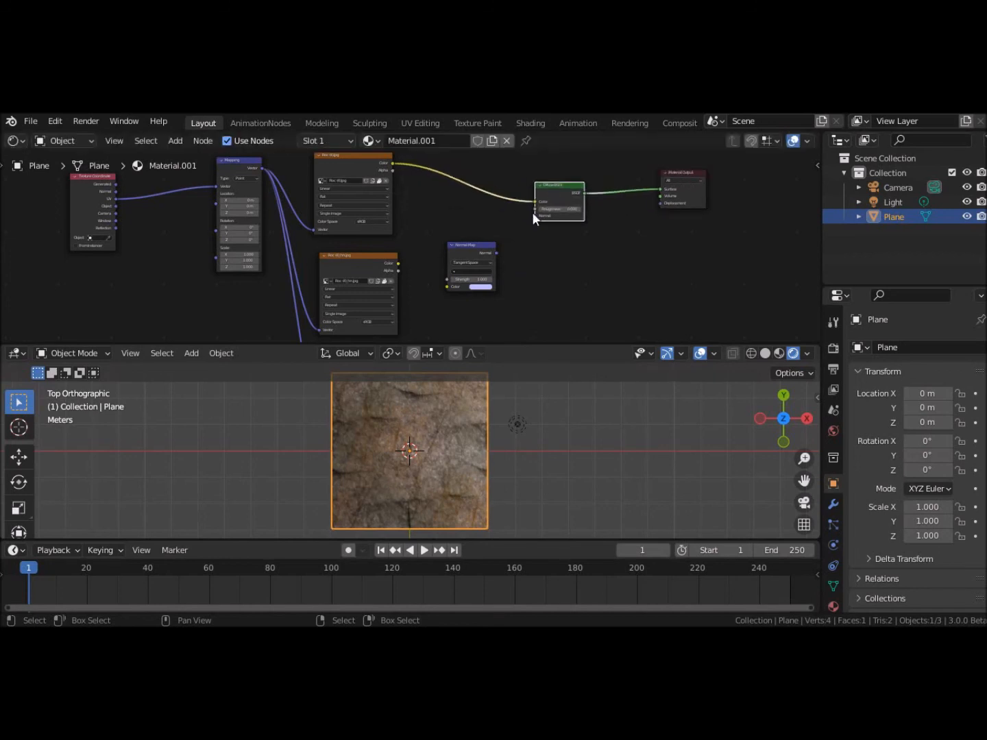
{"action": "left_click_drag", "start_coordinate": [398, 263], "coordinate": [446, 280]}
{"action": "left_click", "coordinate": [429, 272]}
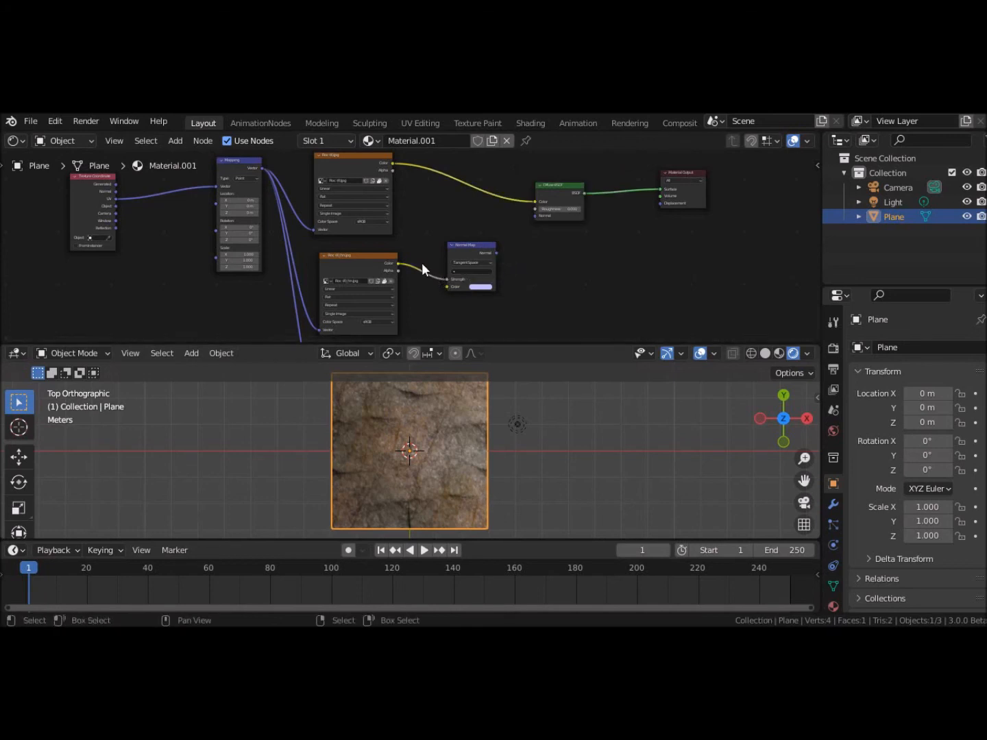
{"action": "right_click_drag", "start_coordinate": [425, 237], "coordinate": [425, 281], "text": "ctrl"}
Step: Connect the rock normal map's Color output to the Normal Map's Color input, and its Normal output to the Diffuse BSDF's Normal input
{"action": "left_click_drag", "start_coordinate": [398, 263], "coordinate": [447, 286]}
{"action": "left_click_drag", "start_coordinate": [496, 252], "coordinate": [535, 217]}
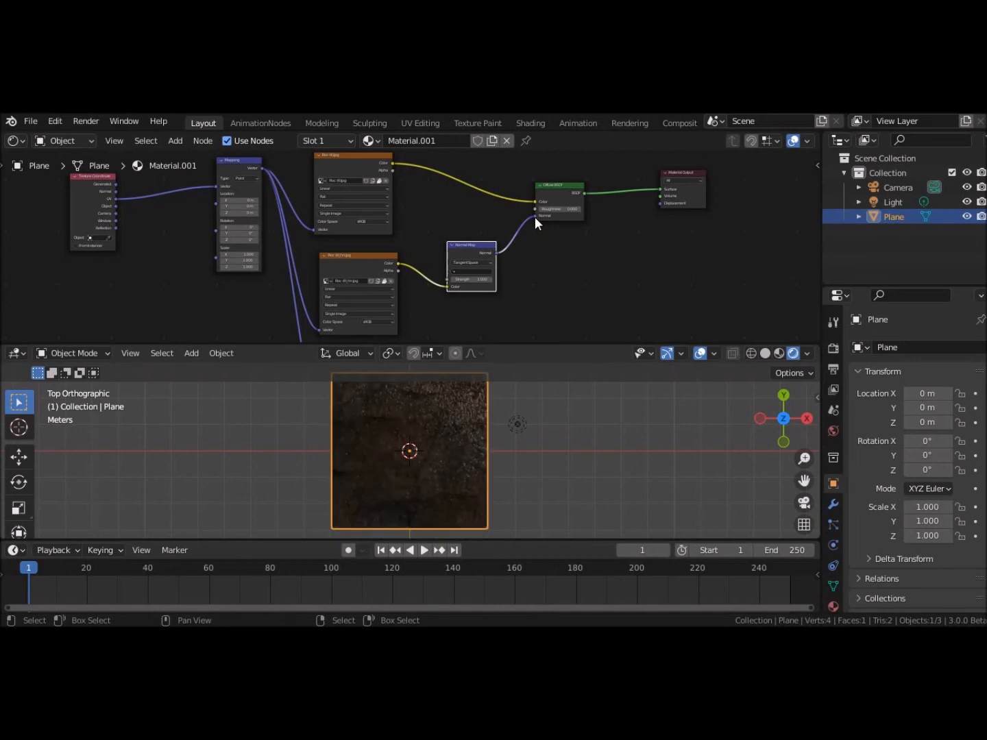
Step: Select the scene's light and change its type to Sun
{"action": "middle_click_drag", "start_coordinate": [579, 514], "coordinate": [589, 466]}
{"action": "scroll", "coordinate": [584, 454], "scroll_direction": "down", "scroll_amount": 3}
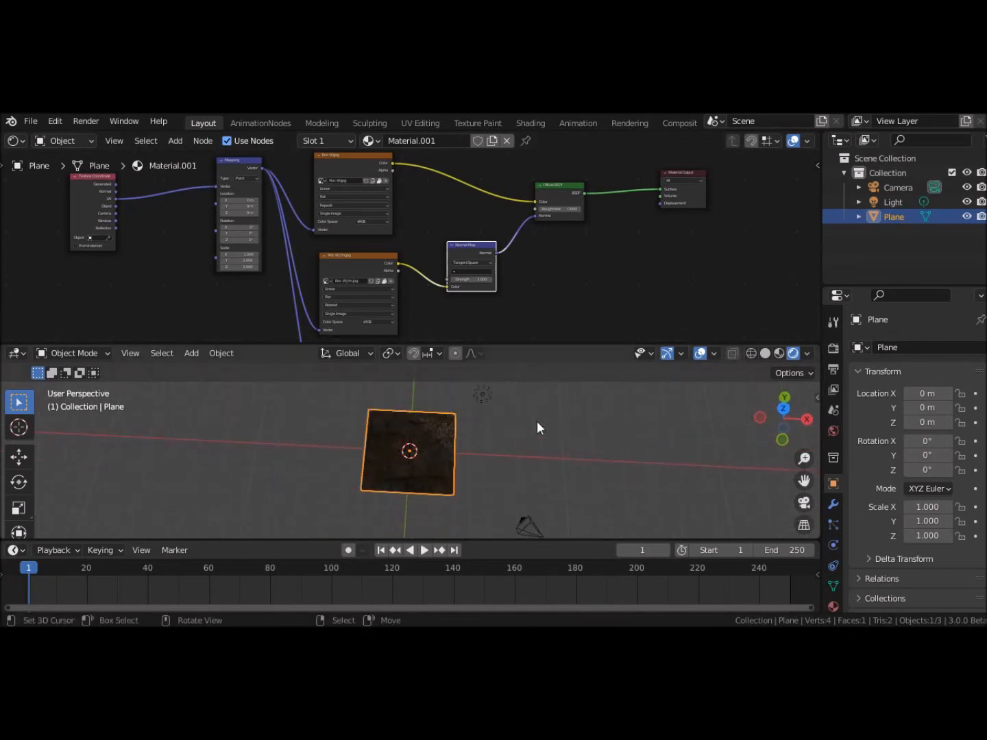
{"action": "left_click", "coordinate": [484, 395]}
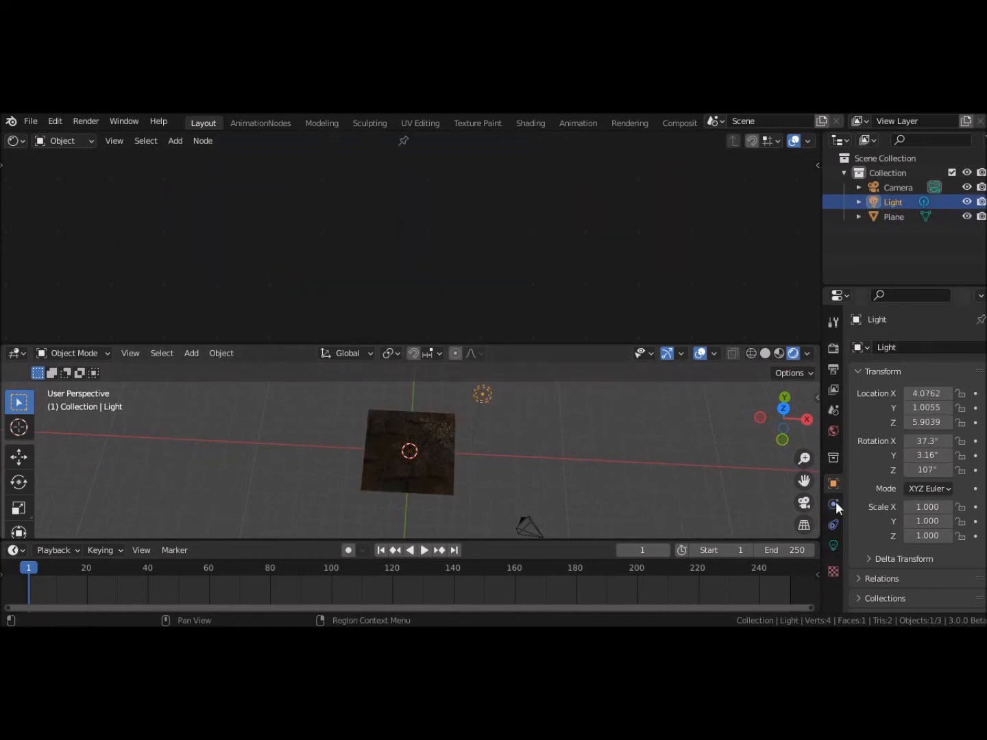
{"action": "left_click", "coordinate": [833, 545]}
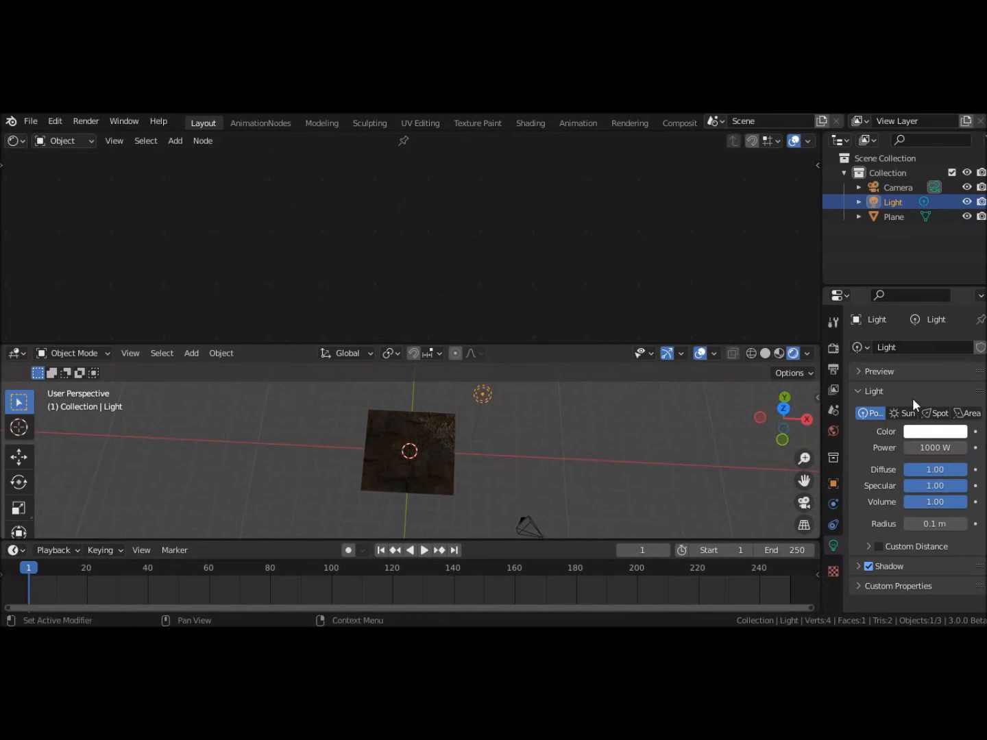
{"action": "left_click", "coordinate": [903, 414]}
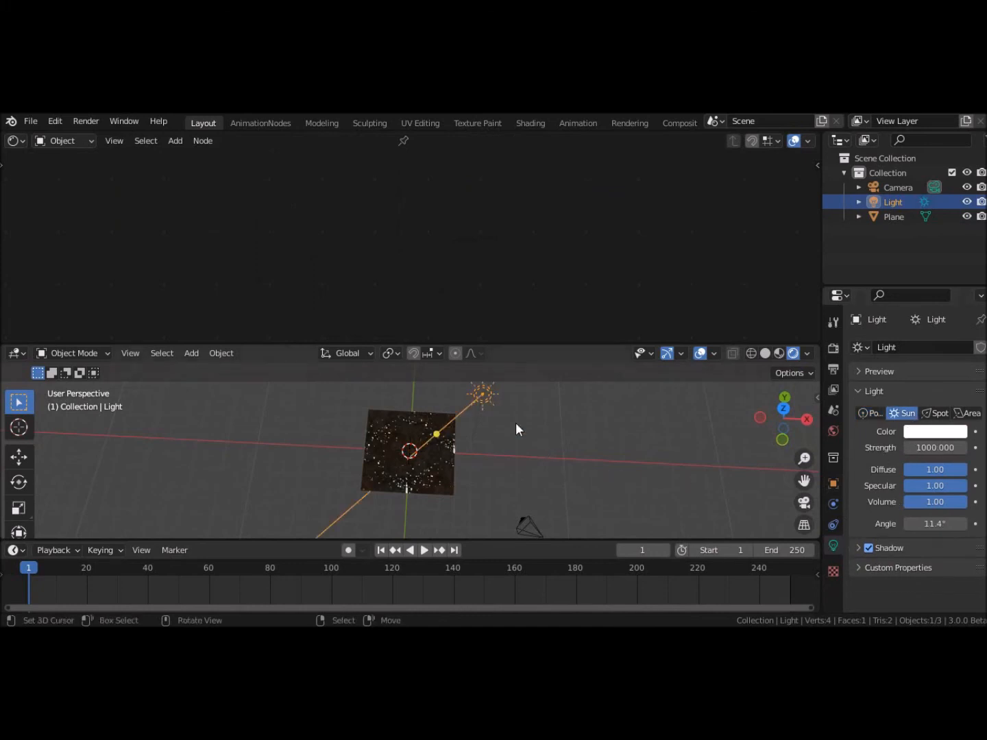
{"action": "left_click", "coordinate": [923, 449]}
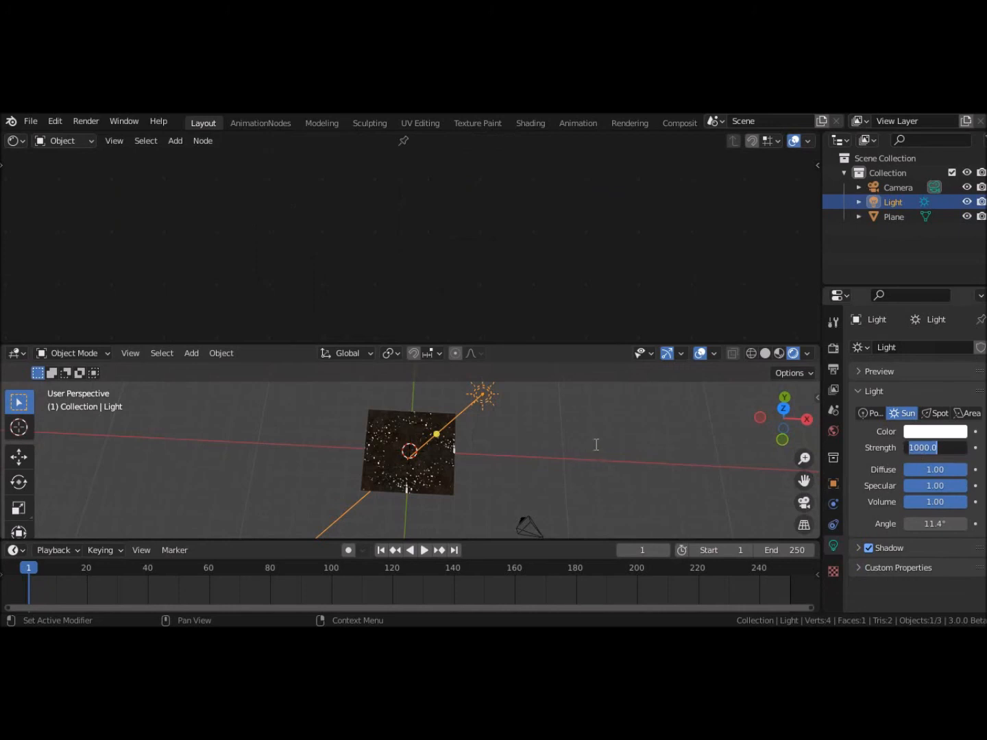
{"action": "key", "text": "Return"}
Step: Move the sun light farther from the plane along the X axis and re-aim its direction across the plane
{"action": "middle_click_drag", "start_coordinate": [488, 402], "coordinate": [481, 444]}
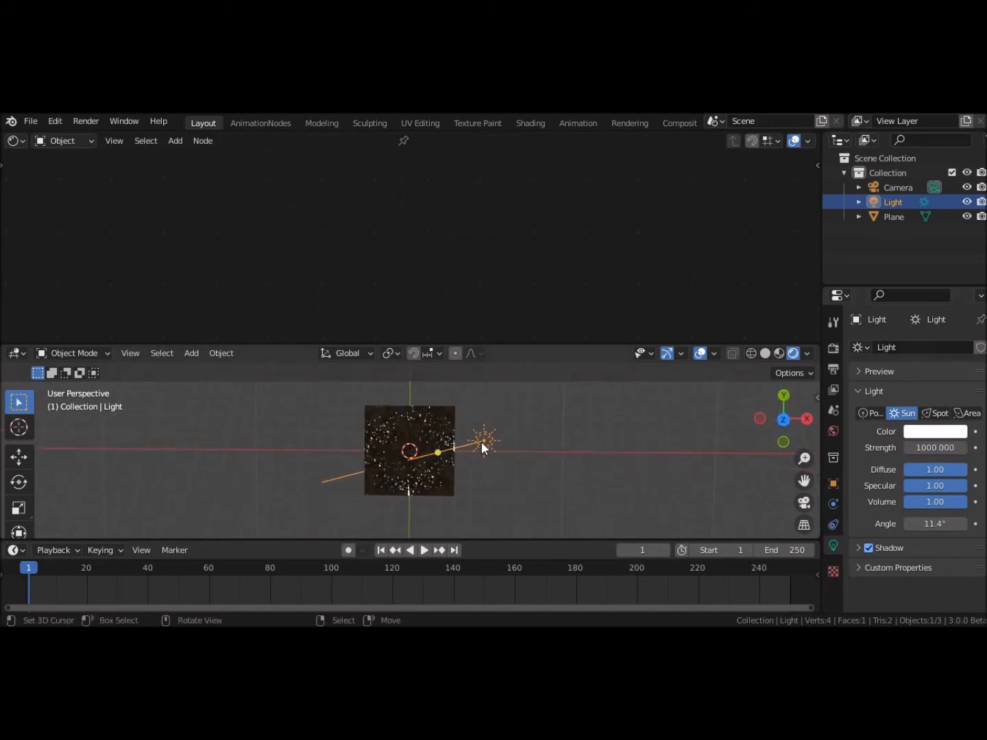
{"action": "left_click", "coordinate": [19, 456]}
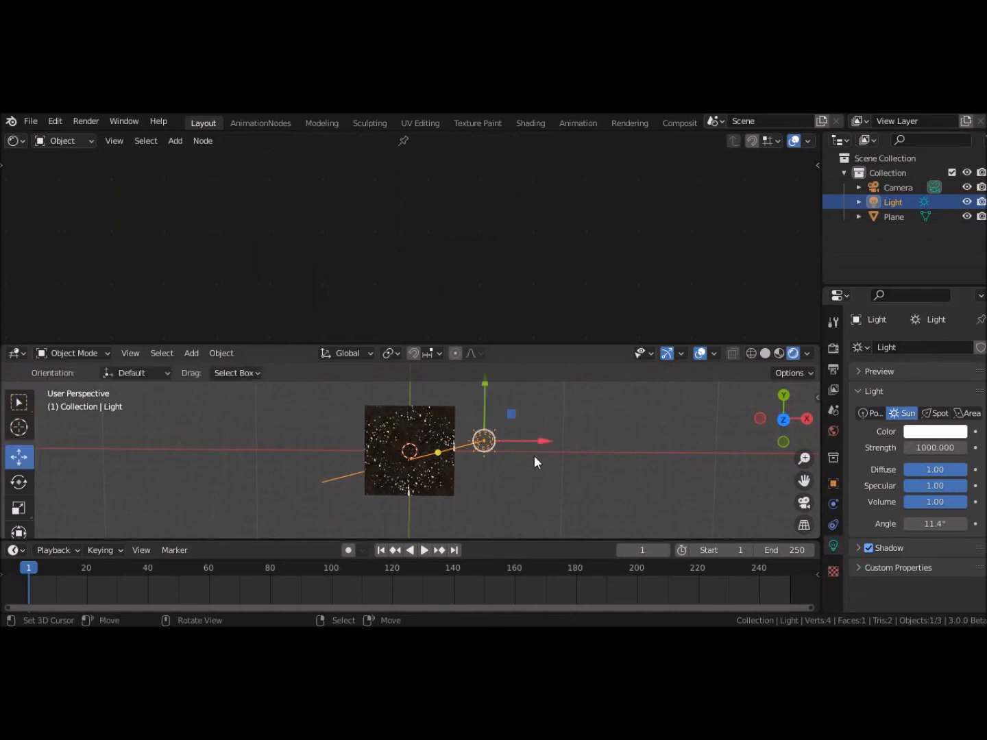
{"action": "left_click_drag", "start_coordinate": [541, 443], "coordinate": [567, 452]}
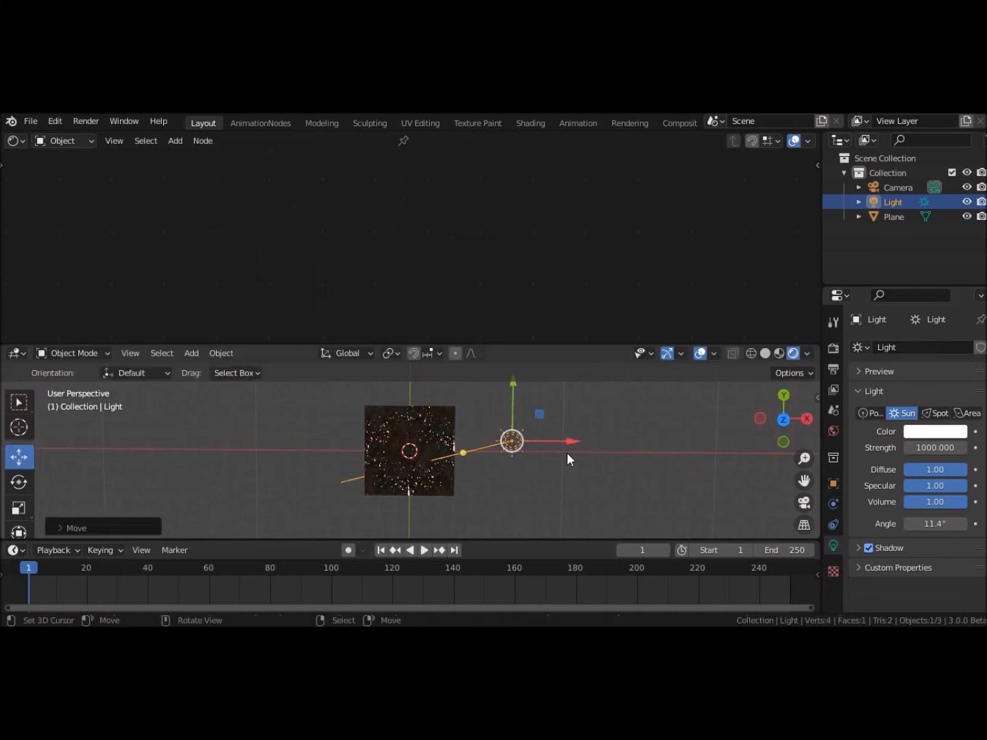
{"action": "mouse_move", "coordinate": [464, 453]}
{"action": "left_mouse_down"}
{"action": "mouse_move", "coordinate": [456, 449]}
{"action": "mouse_move", "coordinate": [485, 414]}
{"action": "mouse_move", "coordinate": [473, 426]}
{"action": "mouse_move", "coordinate": [494, 425]}
{"action": "mouse_move", "coordinate": [477, 429]}
{"action": "left_mouse_up"}
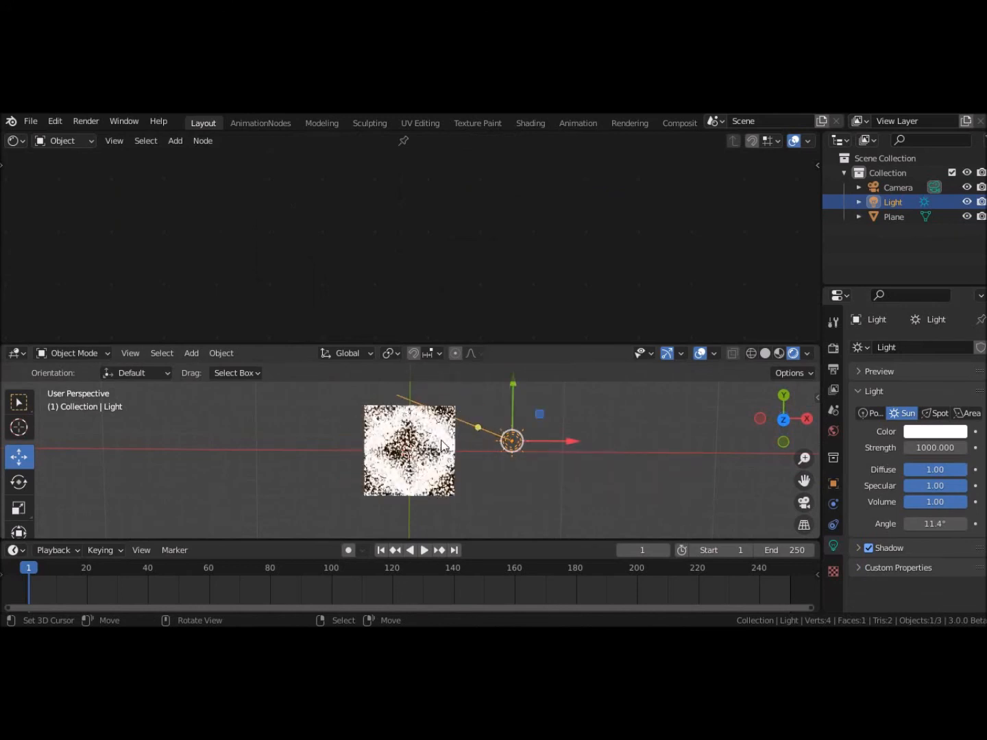
Step: Set the sun light's strength to 10
{"action": "left_click", "coordinate": [442, 447]}
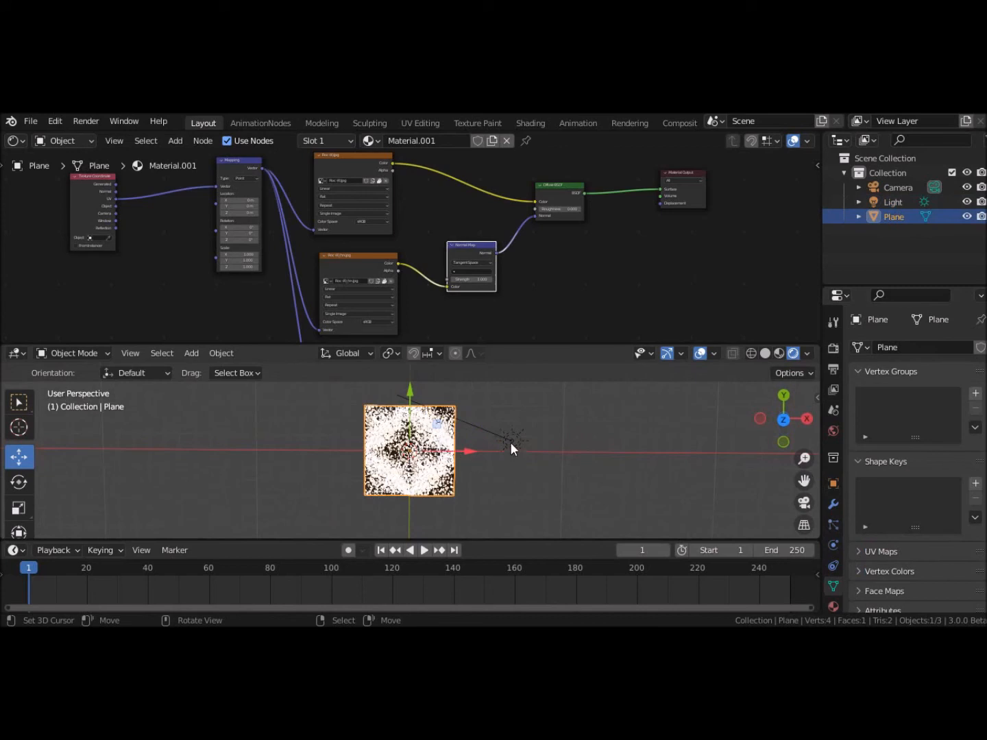
{"action": "left_click", "coordinate": [510, 442]}
{"action": "left_click", "coordinate": [931, 449]}
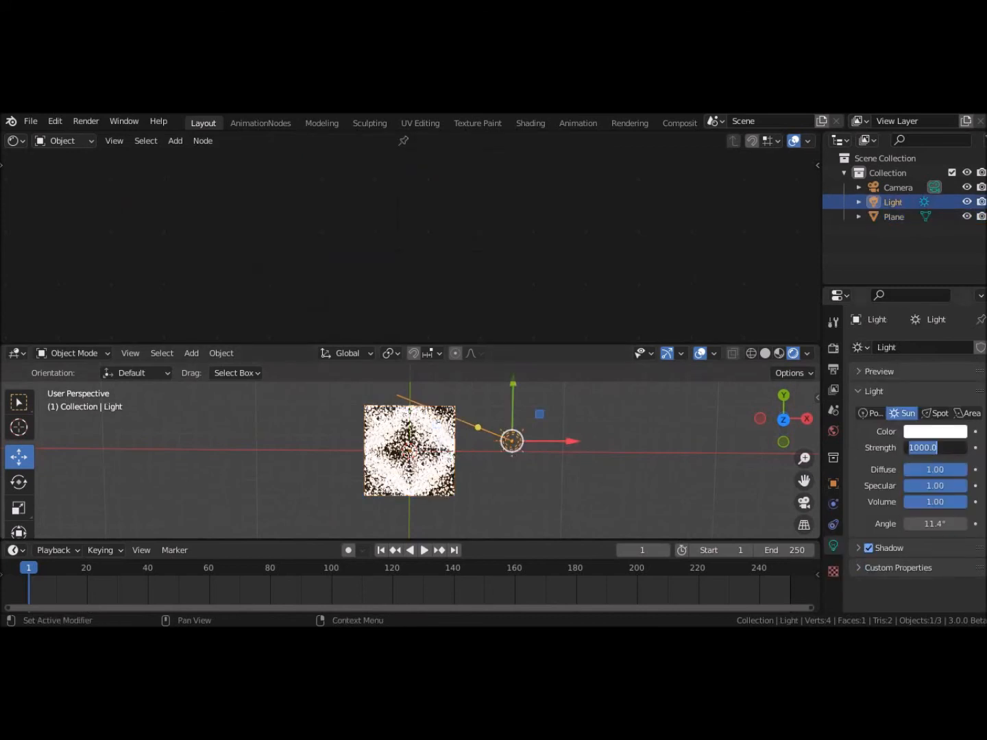
{"action": "type", "text": "10"}
{"action": "key", "text": "Return"}
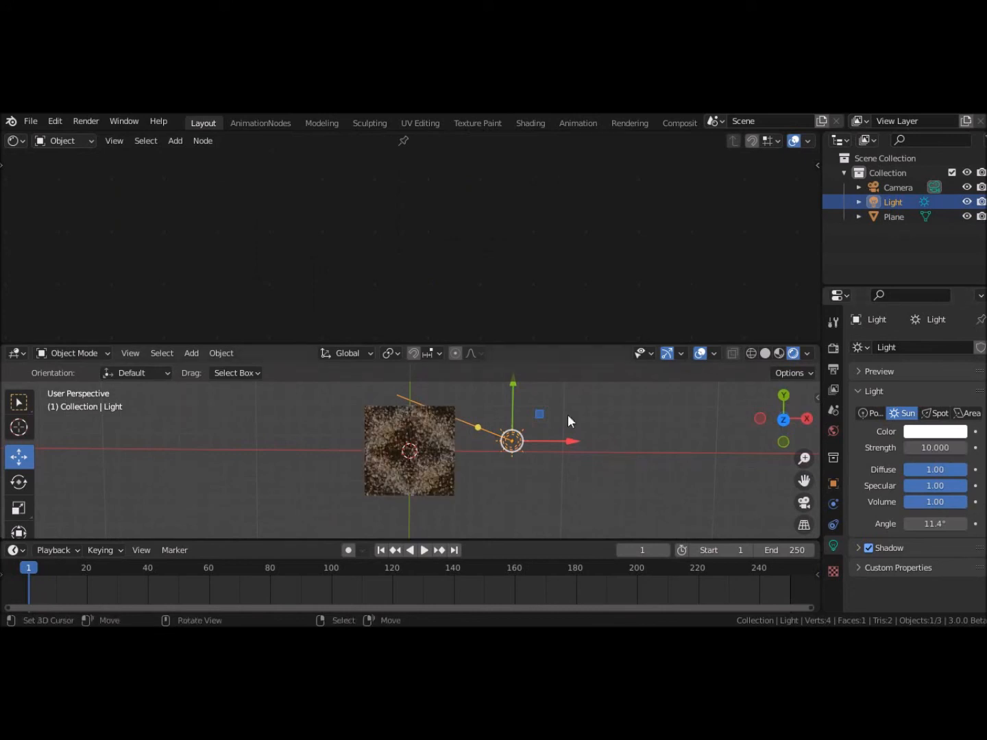
{"action": "scroll", "coordinate": [385, 472], "scroll_direction": "up", "scroll_amount": 4}
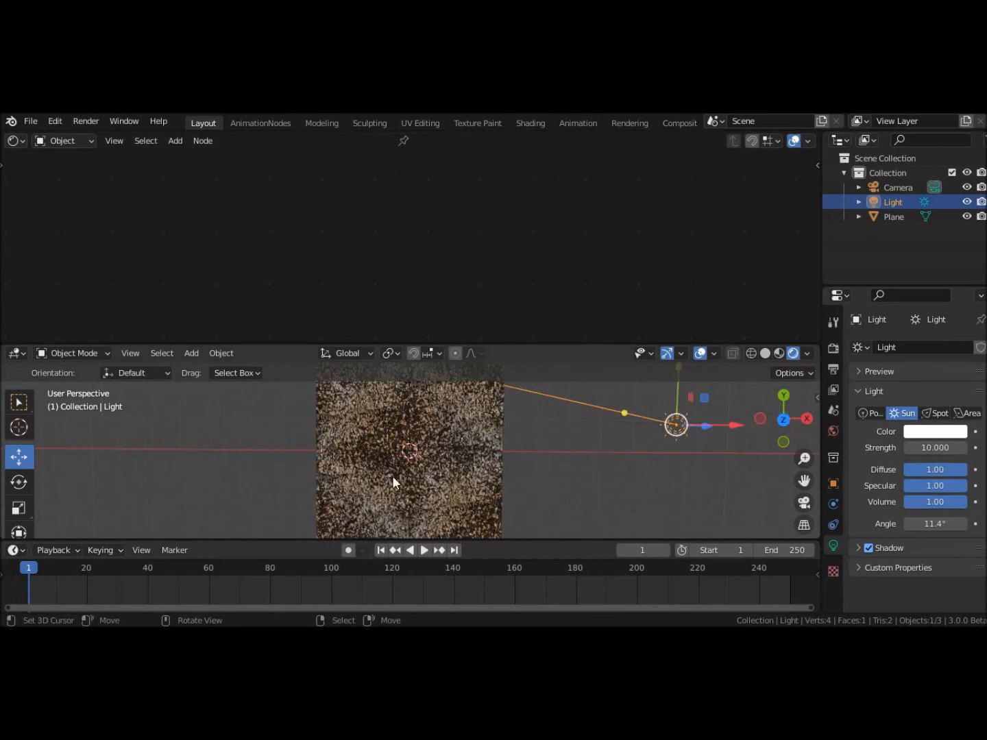
Step: Set the sun light's strength to 5
{"action": "left_click", "coordinate": [933, 447]}
{"action": "type", "text": "5"}
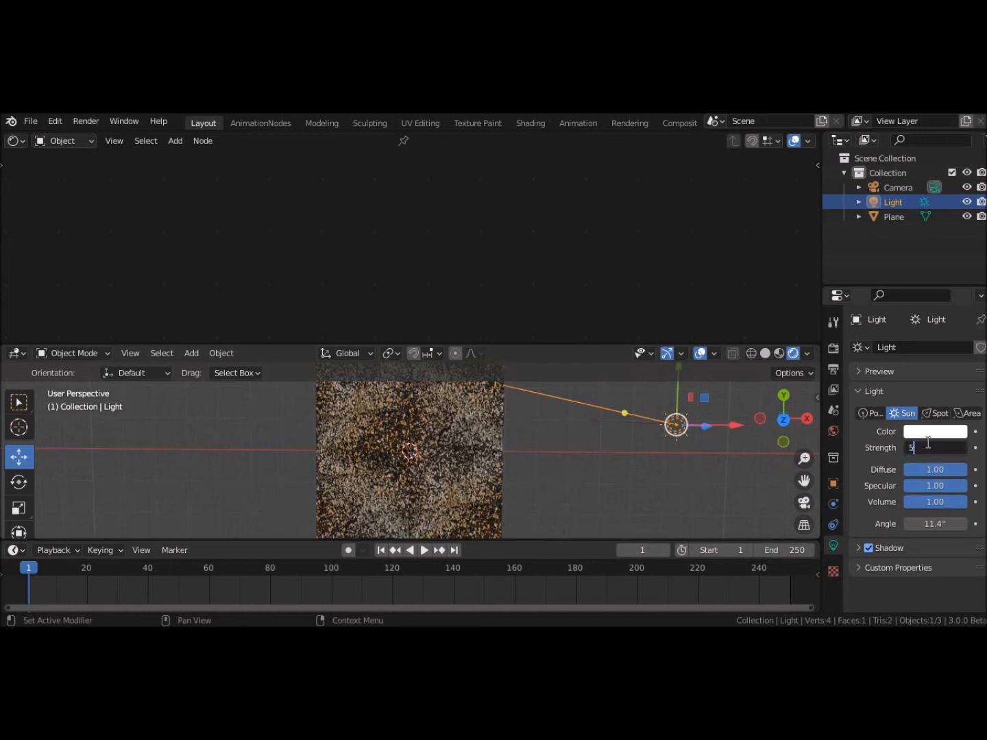
{"action": "key", "text": "Return"}
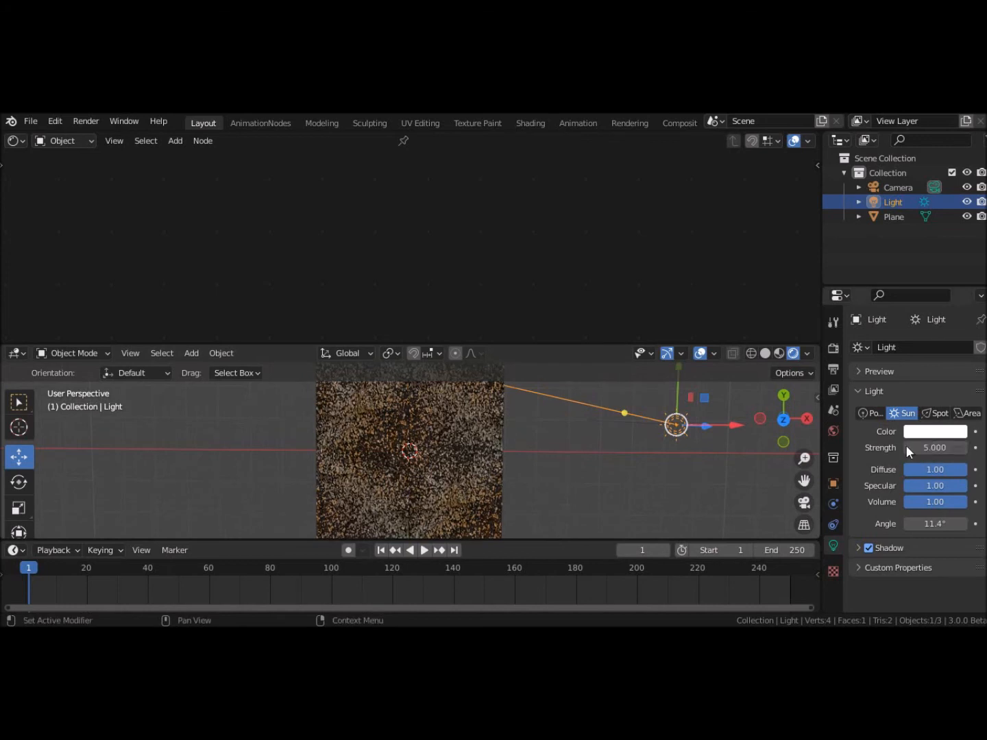
Step: Select the plane and change the strength of the rock's Normal Map node
{"action": "left_click", "coordinate": [447, 458]}
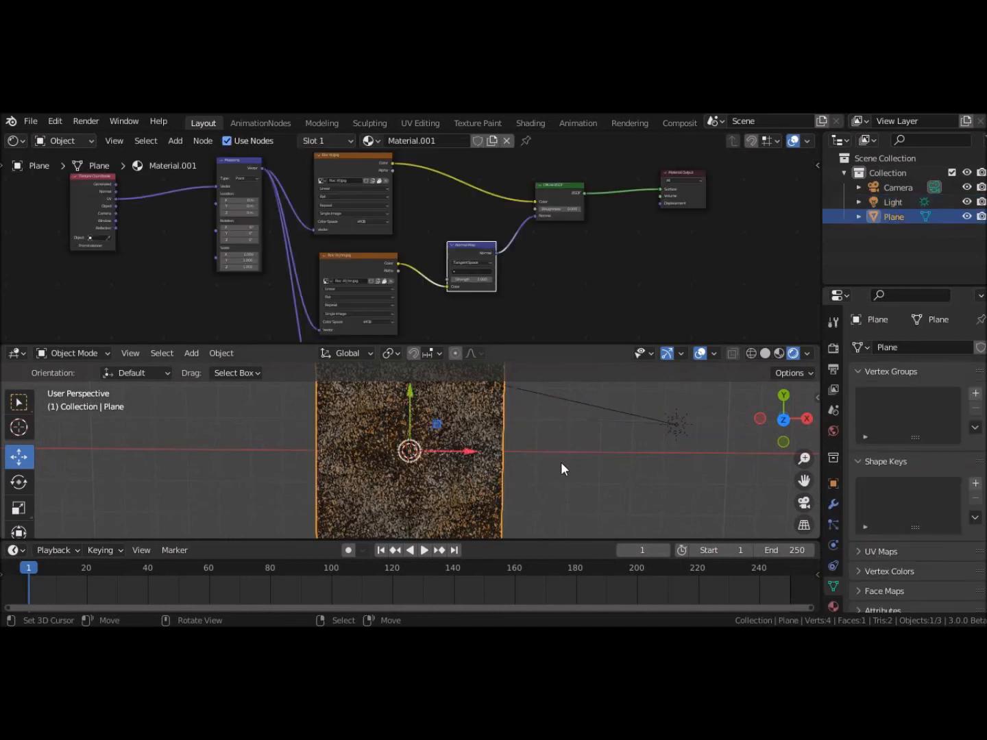
{"action": "left_click", "coordinate": [472, 279]}
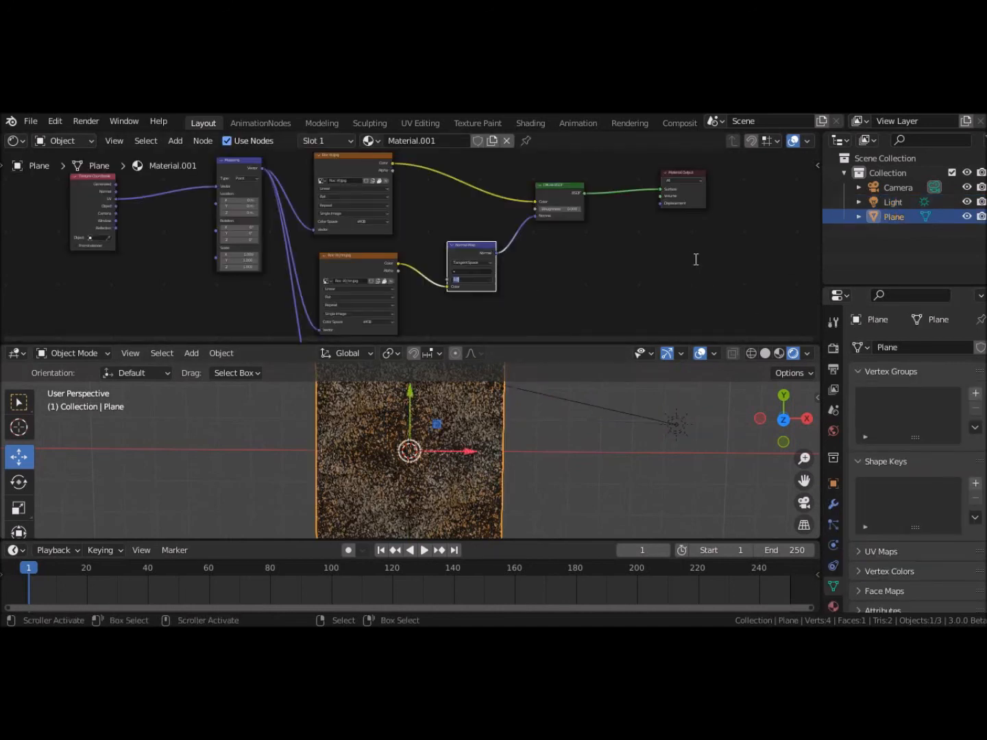
{"action": "key", "text": "BackSpace"}
{"action": "type", "text": "2"}
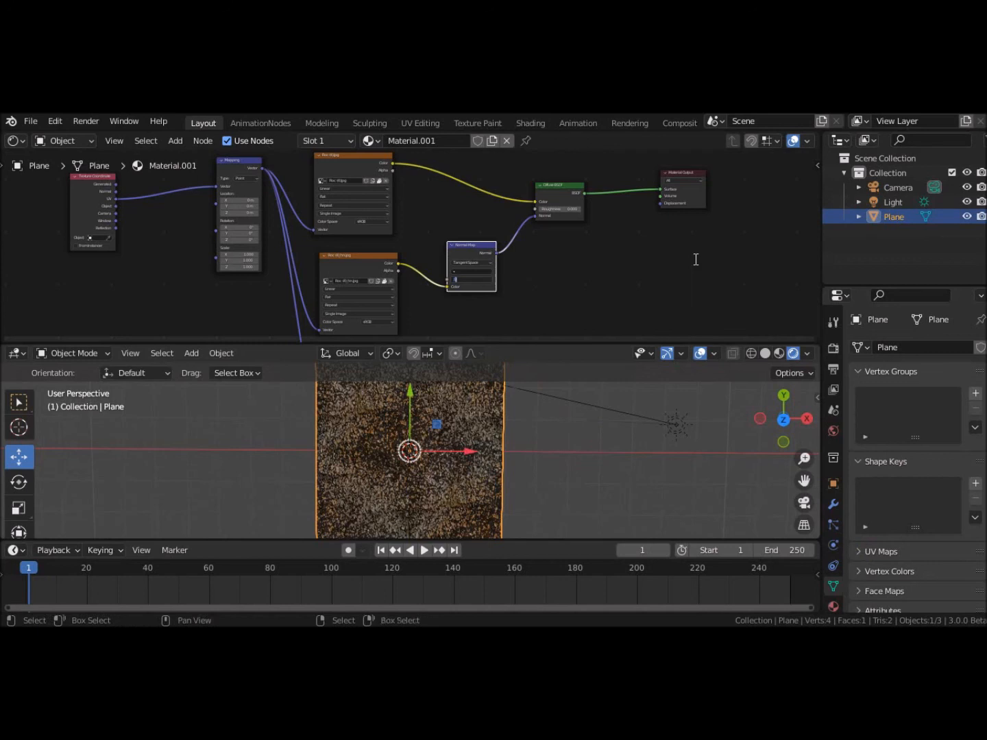
{"action": "key", "text": "Return"}
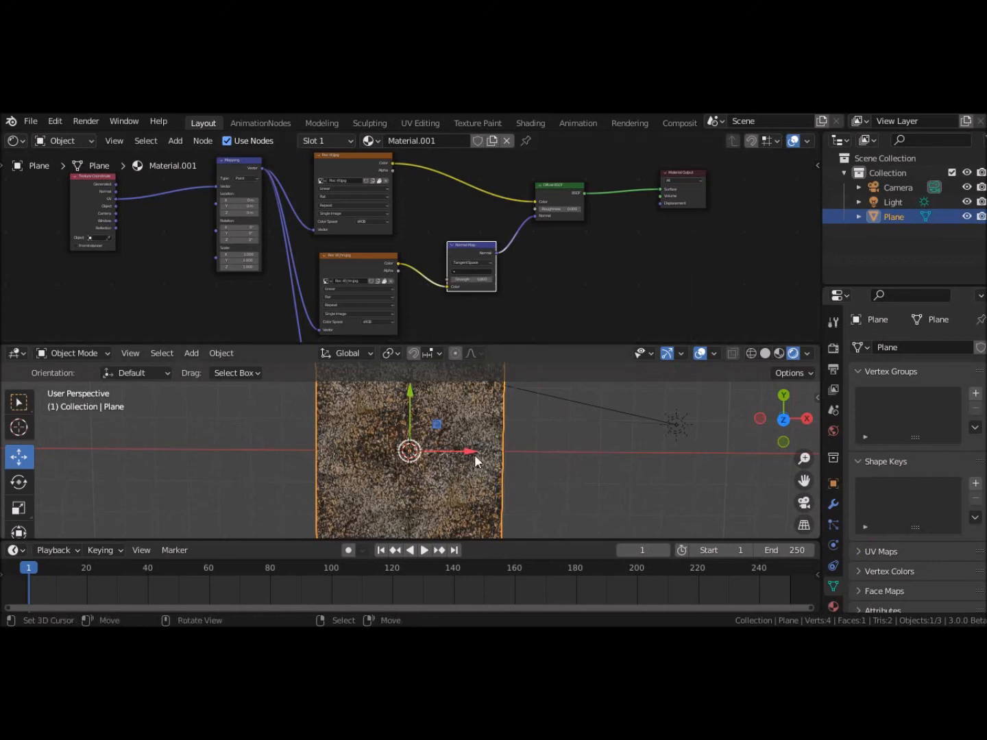
Step: Add a second Normal Map node beside the panther image texture and connect the texture's Color output to its Color input
{"action": "left_click_drag", "start_coordinate": [469, 249], "coordinate": [467, 236]}
{"action": "middle_click_drag", "start_coordinate": [521, 264], "coordinate": [505, 198]}
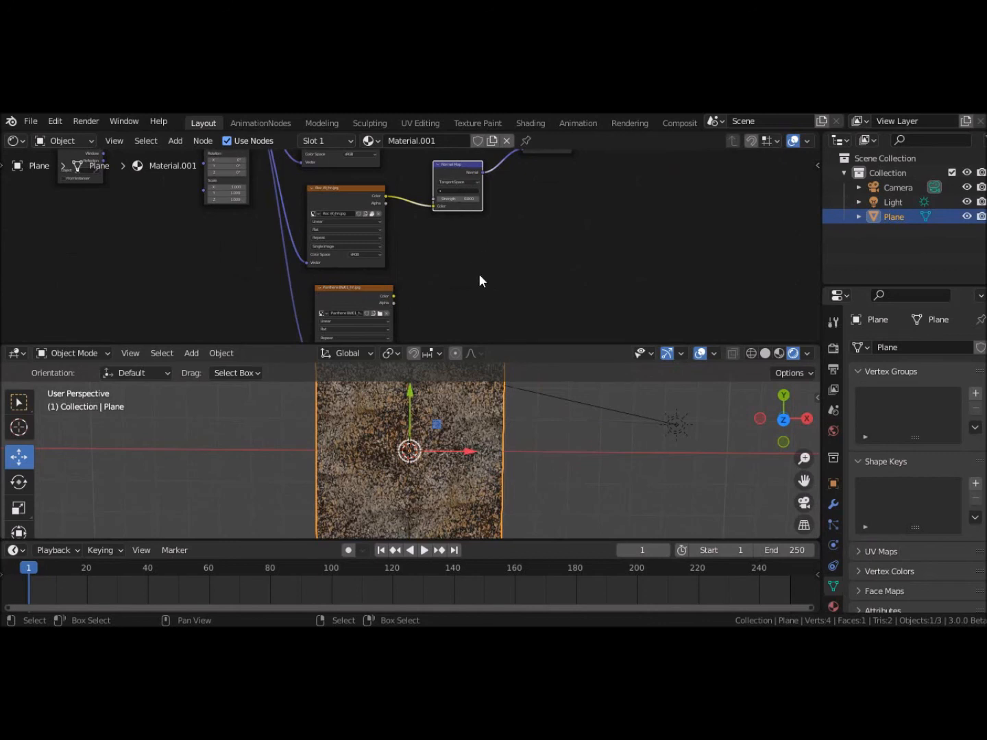
{"action": "key", "text": "shift+a"}
{"action": "mouse_move", "coordinate": [473, 265]}
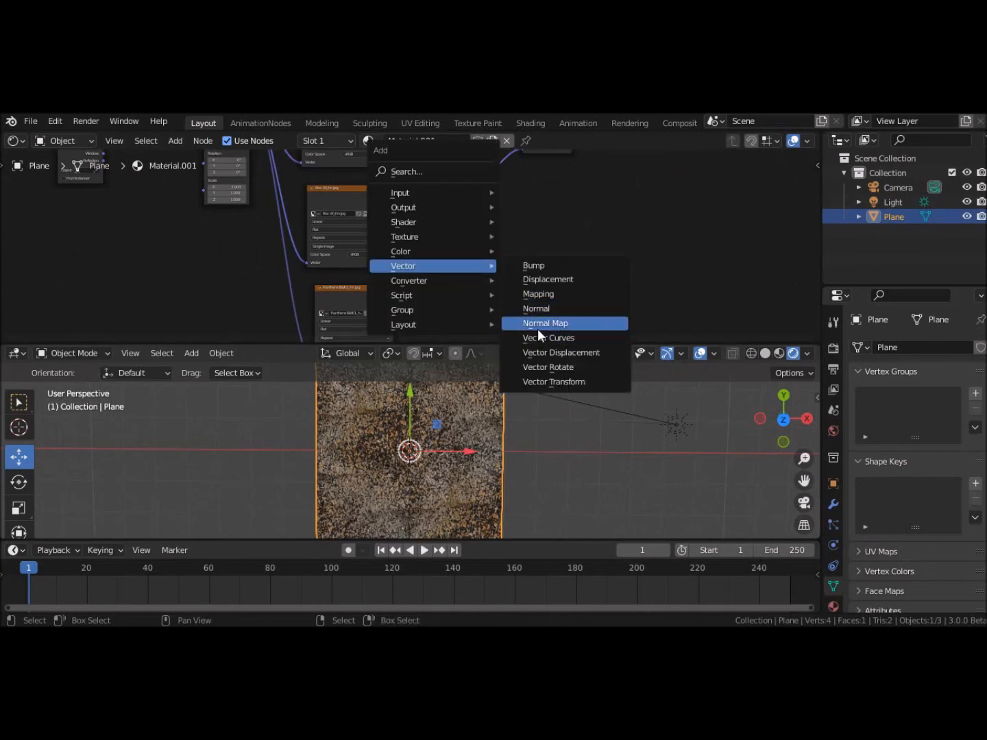
{"action": "left_click", "coordinate": [539, 324]}
{"action": "left_click", "coordinate": [442, 257]}
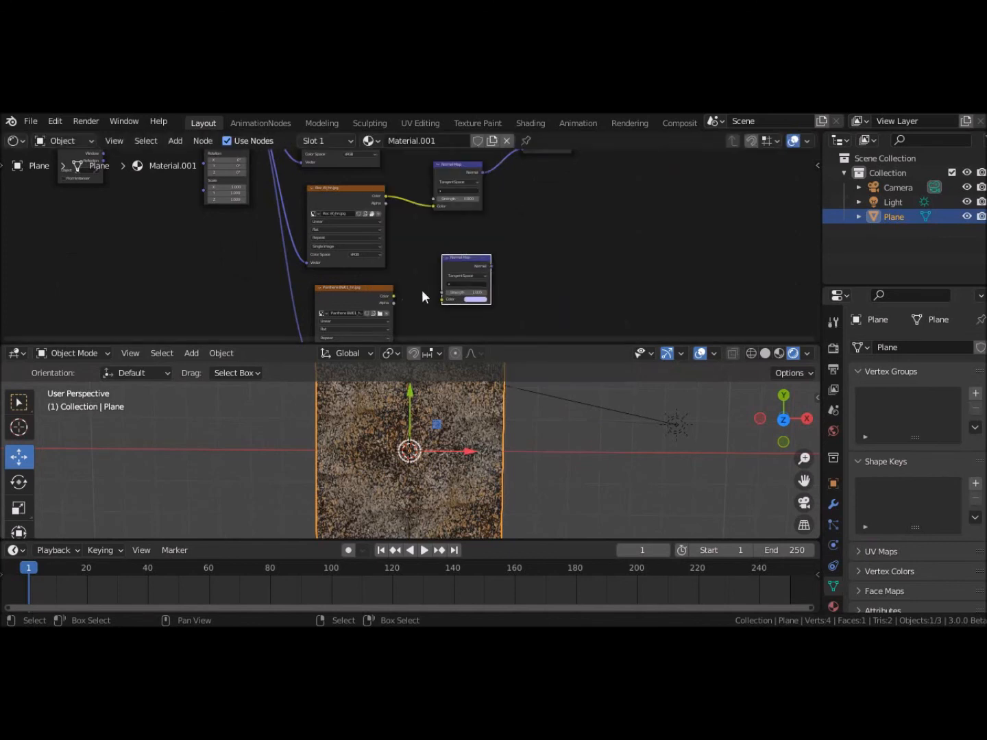
{"action": "left_click_drag", "start_coordinate": [392, 296], "coordinate": [444, 298]}
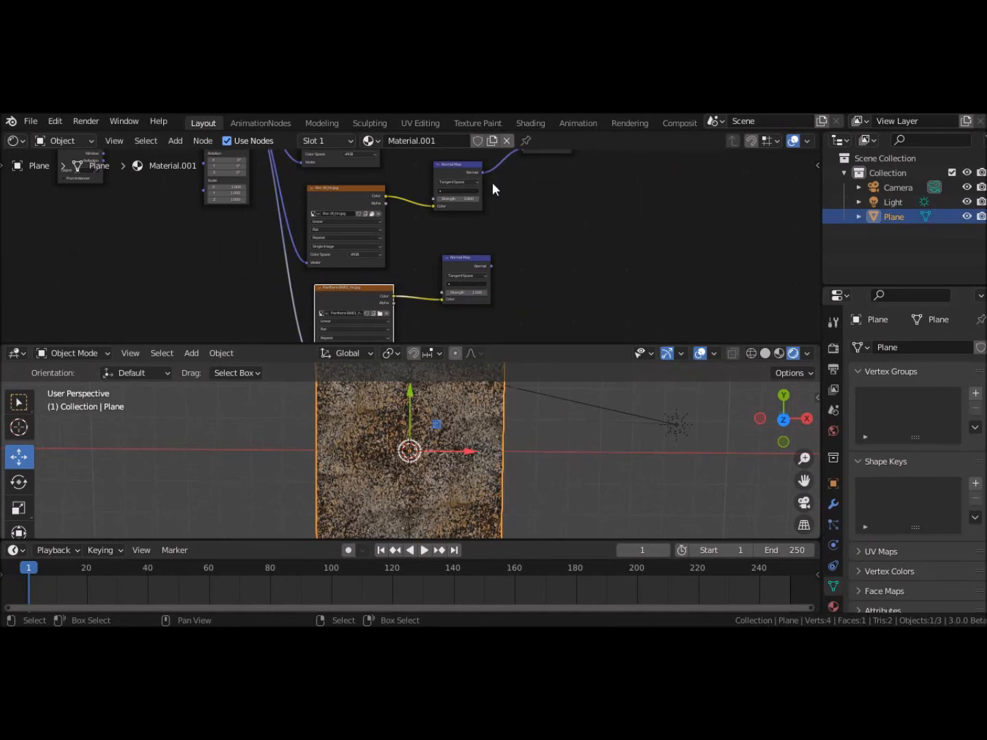
{"action": "left_click_drag", "start_coordinate": [467, 262], "coordinate": [460, 253]}
Step: Replace the Diffuse BSDF's Normal link with the panther Normal Map's output, and disconnect the rock texture from the Diffuse BSDF's Color
{"action": "middle_click_drag", "start_coordinate": [543, 247], "coordinate": [537, 299]}
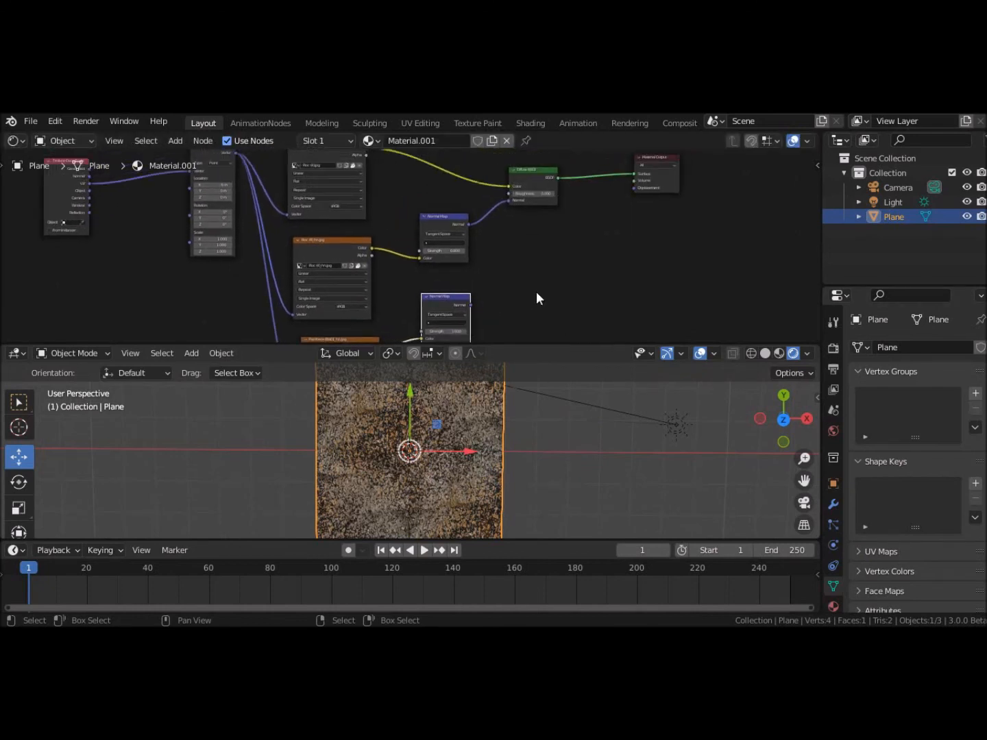
{"action": "left_click_drag", "start_coordinate": [507, 200], "coordinate": [517, 240]}
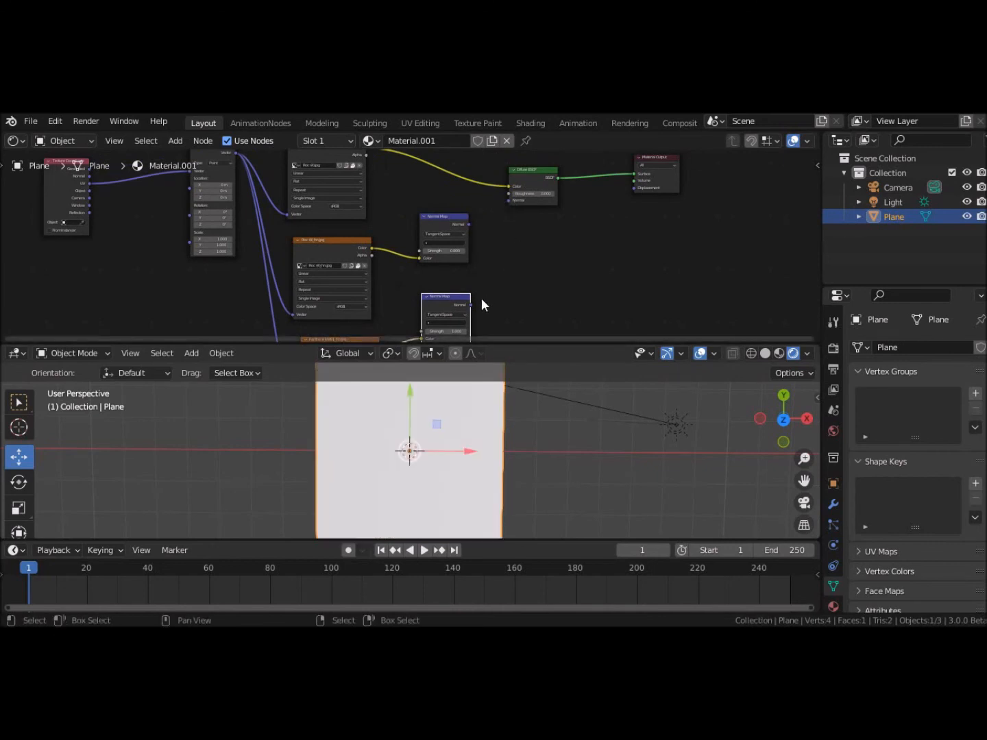
{"action": "left_click_drag", "start_coordinate": [469, 305], "coordinate": [510, 205]}
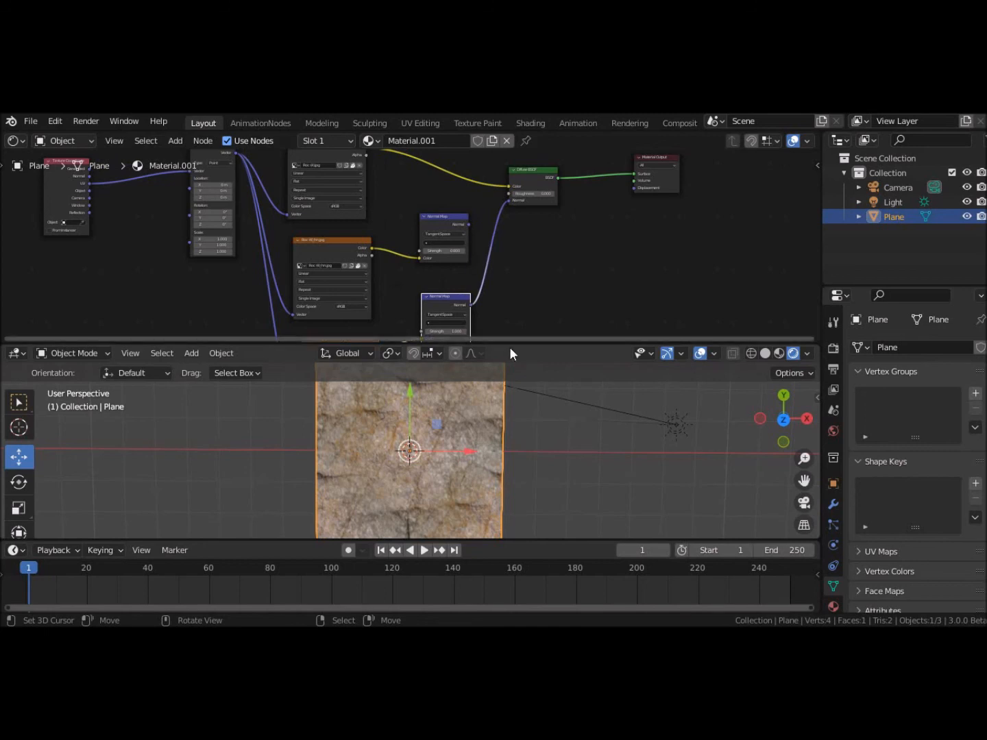
{"action": "mouse_move", "coordinate": [508, 425]}
{"action": "middle_mouse_down"}
{"action": "mouse_move", "coordinate": [510, 371]}
{"action": "mouse_move", "coordinate": [514, 529]}
{"action": "mouse_move", "coordinate": [513, 390]}
{"action": "mouse_move", "coordinate": [509, 411]}
{"action": "middle_mouse_up"}
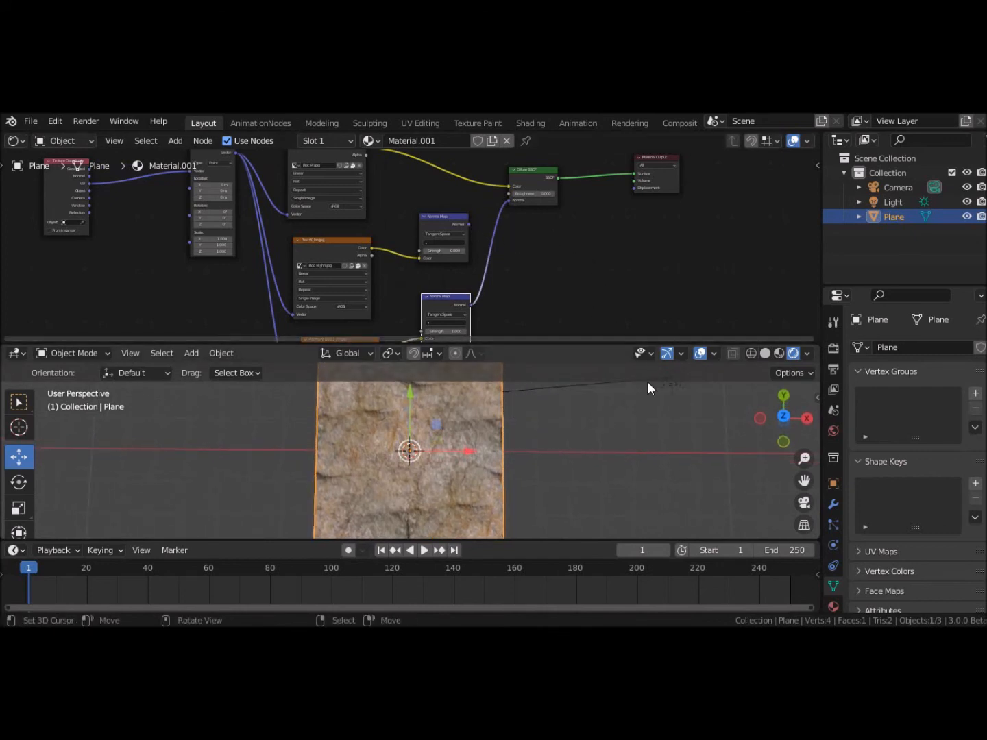
{"action": "left_click_drag", "start_coordinate": [506, 184], "coordinate": [492, 178]}
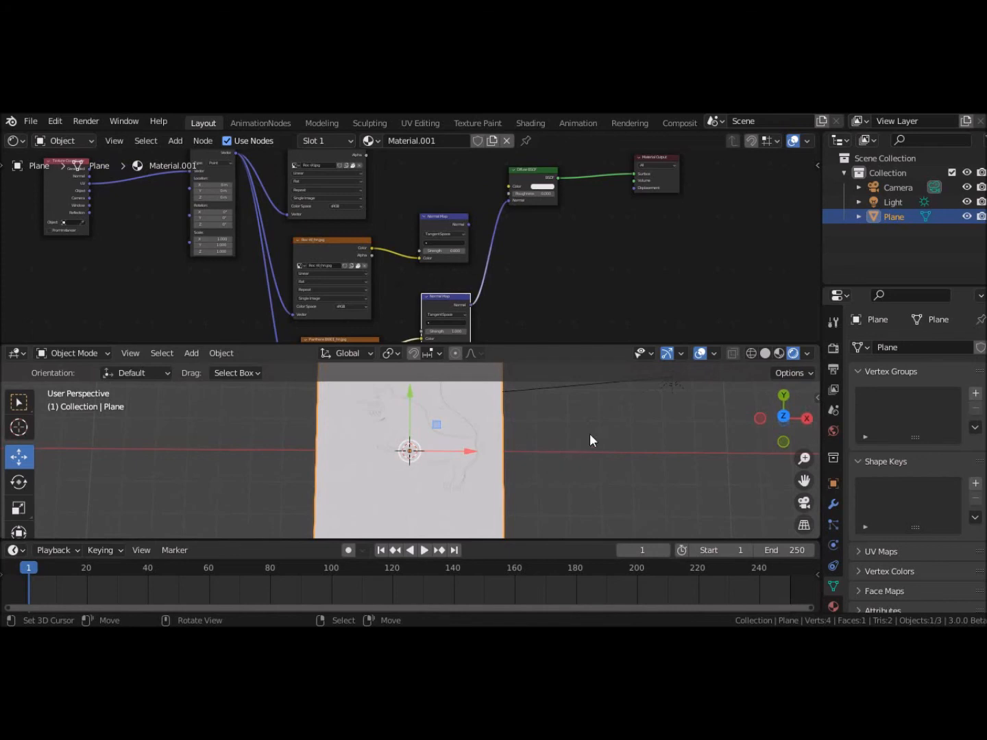
Step: Move the sun light farther from the plane along the X axis and set its strength to 1
{"action": "scroll", "coordinate": [561, 398], "scroll_direction": "down", "scroll_amount": 2}
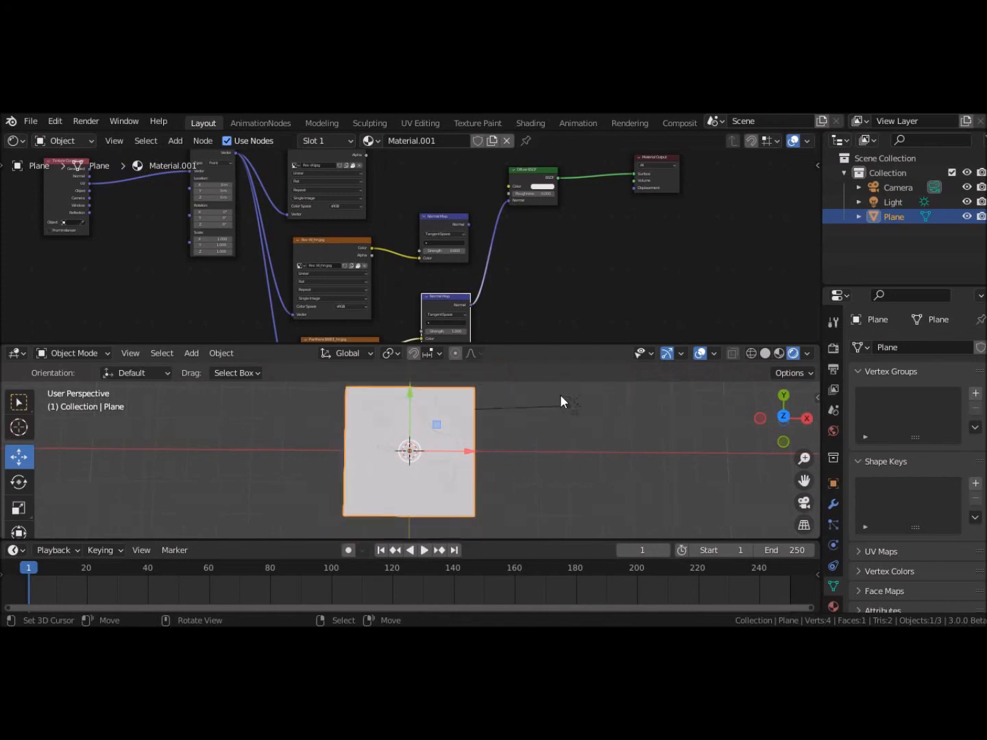
{"action": "left_click", "coordinate": [578, 410]}
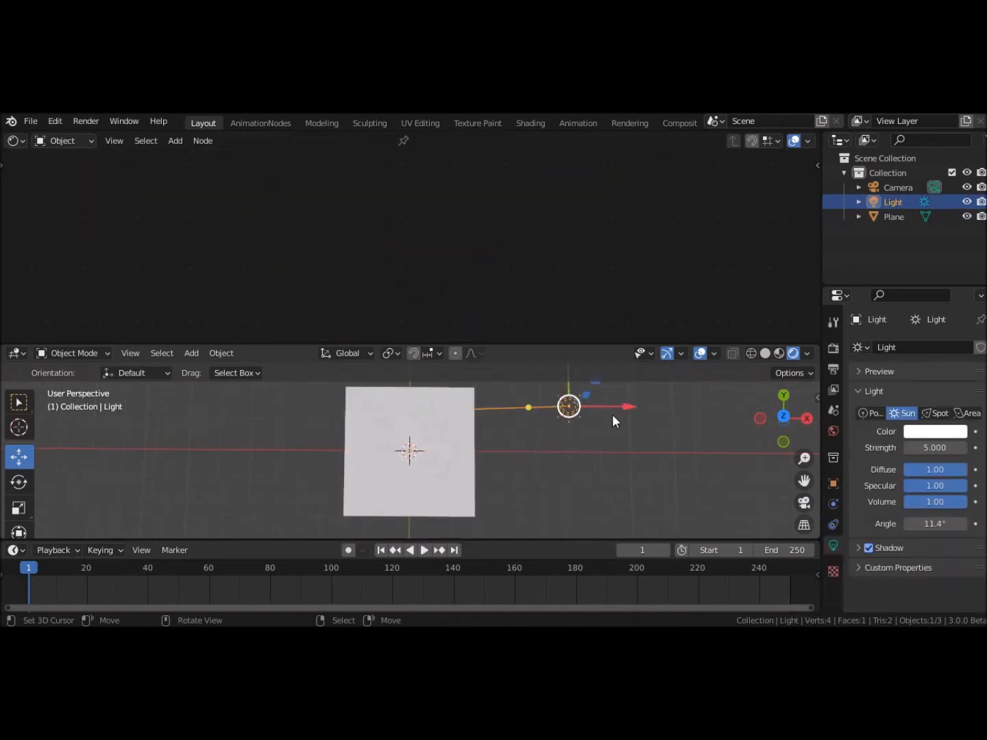
{"action": "key", "text": "g"}
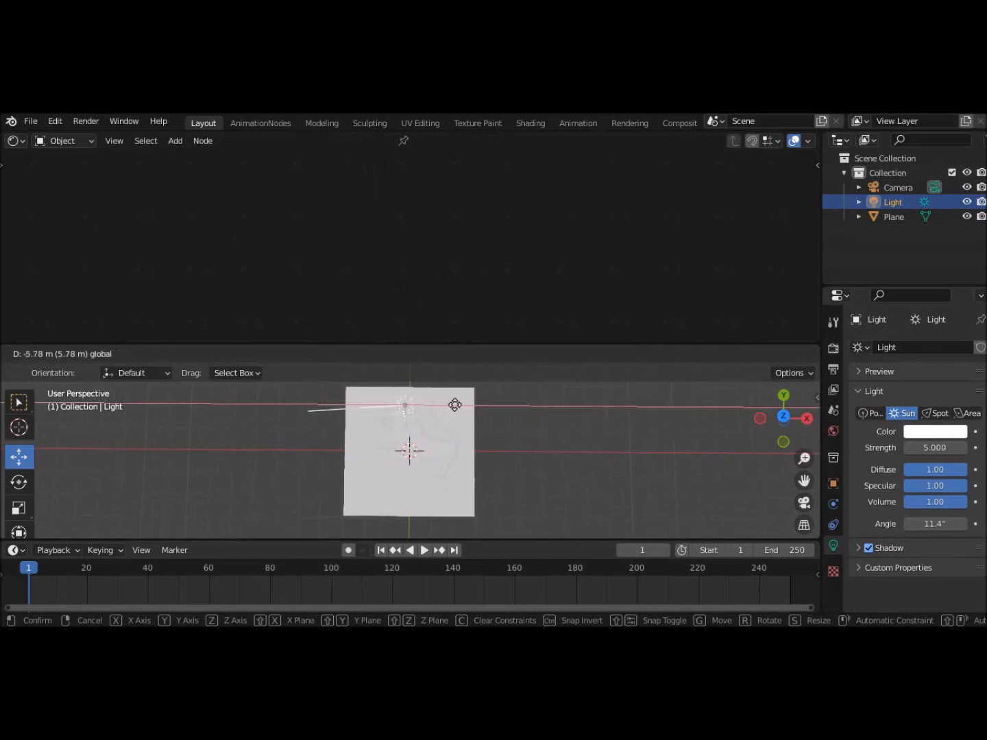
{"action": "left_click", "coordinate": [694, 453]}
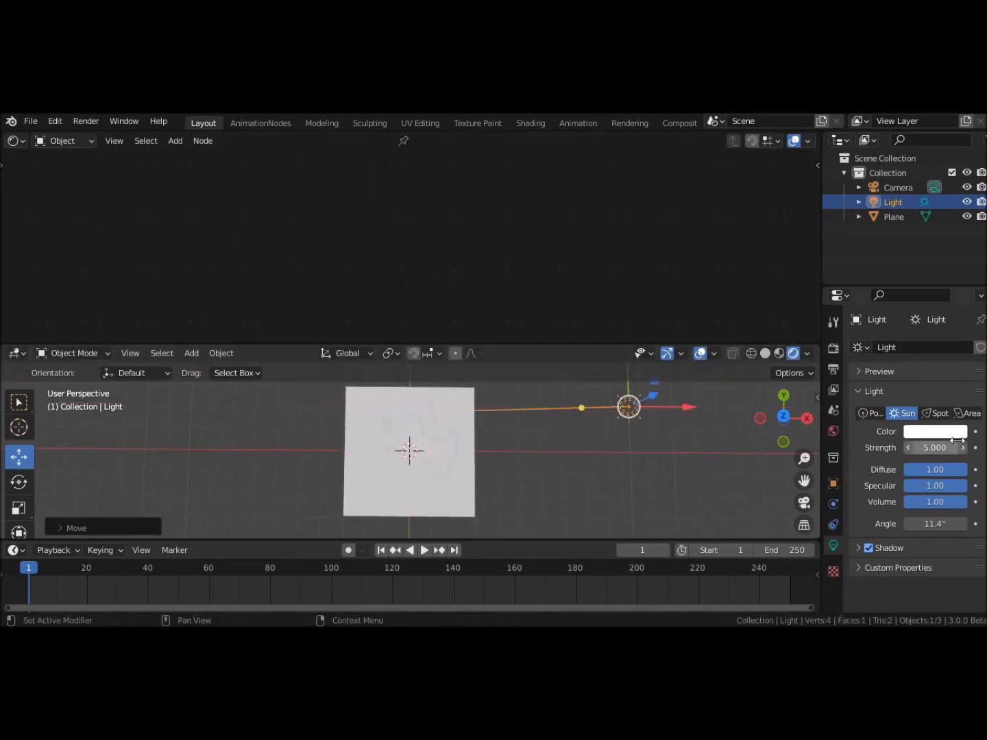
{"action": "left_click", "coordinate": [927, 451]}
{"action": "type", "text": "1"}
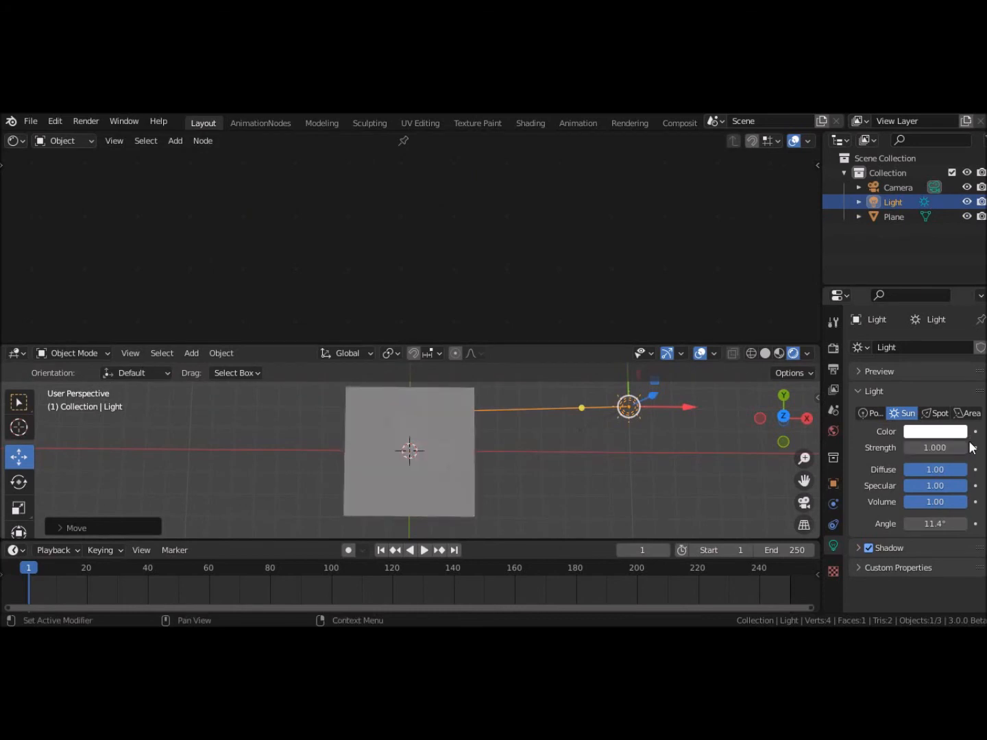
{"action": "scroll", "coordinate": [616, 502], "scroll_direction": "up", "scroll_amount": 4}
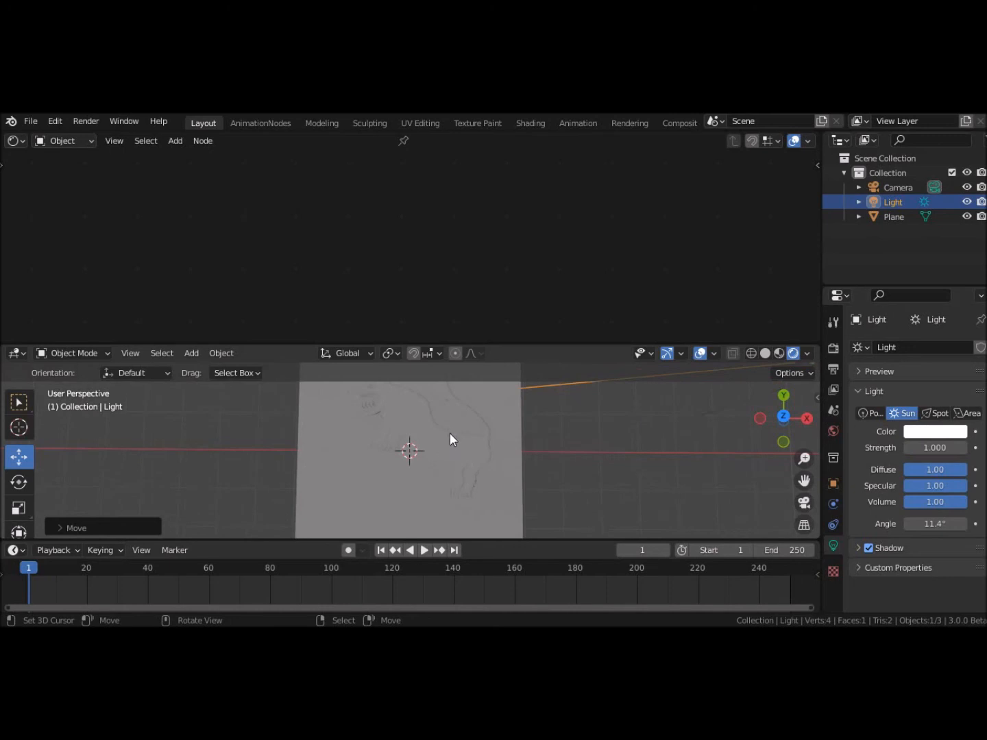
Step: Select the plane and reconnect the rock texture's Color output to the Diffuse BSDF's Color input
{"action": "left_click", "coordinate": [431, 435]}
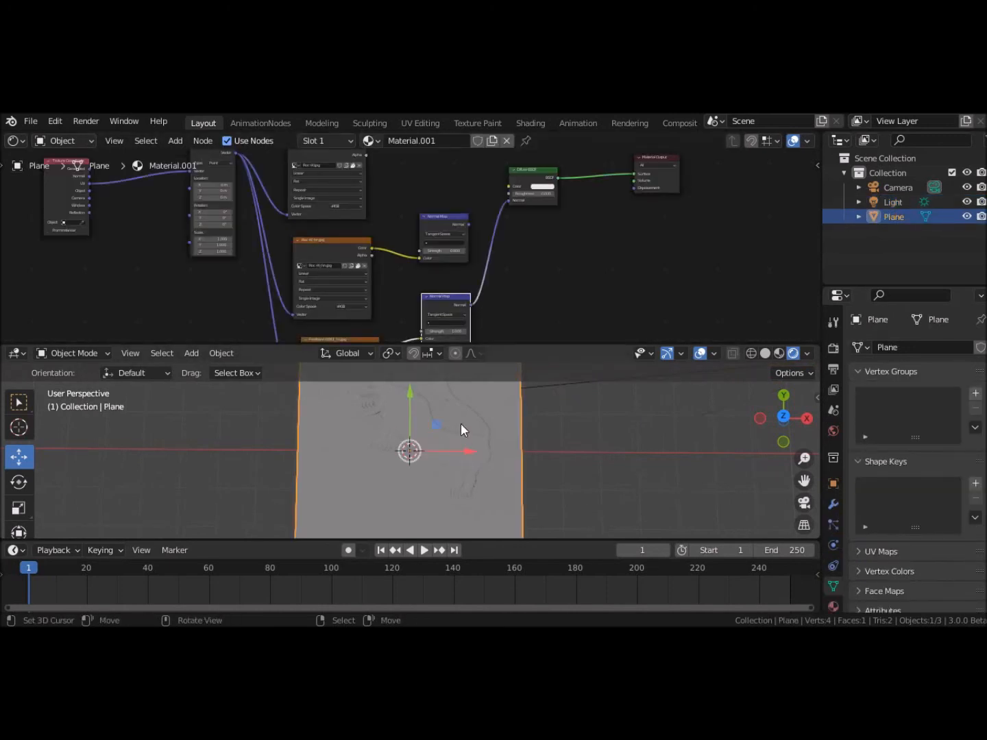
{"action": "scroll", "coordinate": [559, 447], "scroll_direction": "down", "scroll_amount": 3}
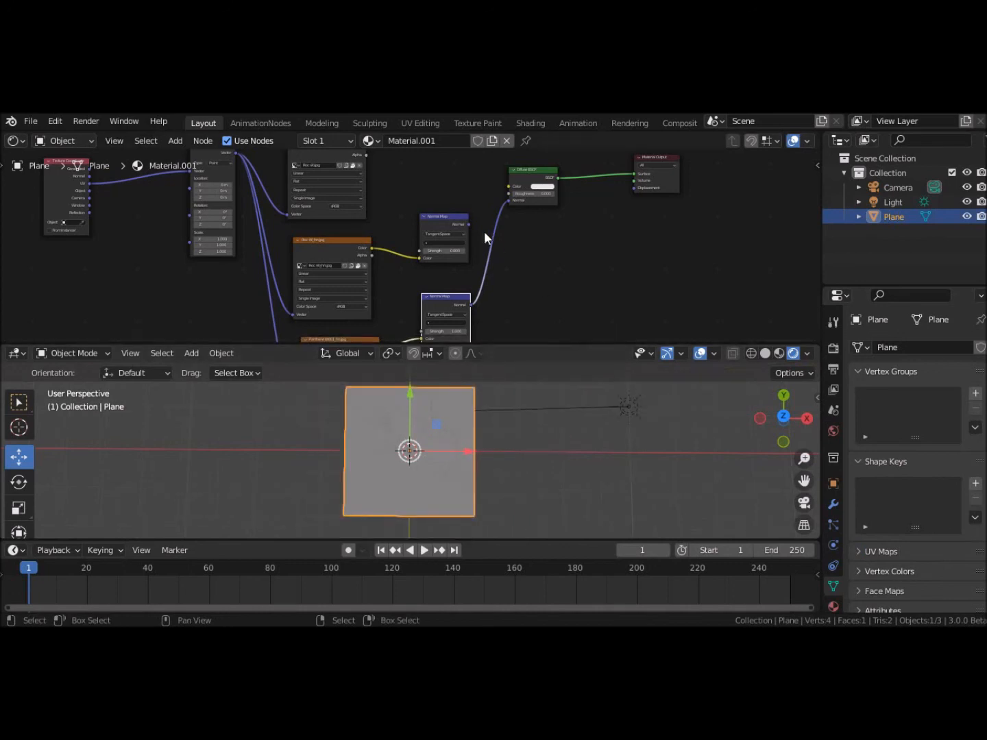
{"action": "middle_click_drag", "start_coordinate": [481, 212], "coordinate": [474, 284]}
{"action": "left_click_drag", "start_coordinate": [359, 219], "coordinate": [504, 258]}
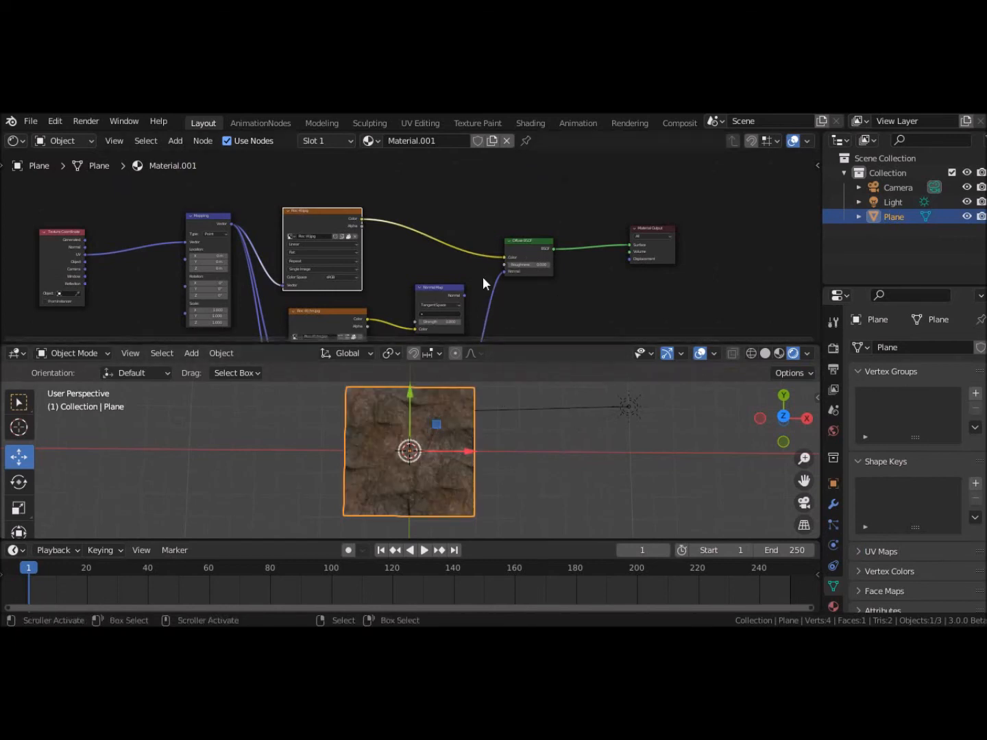
{"action": "scroll", "coordinate": [488, 447], "scroll_direction": "up", "scroll_amount": 3}
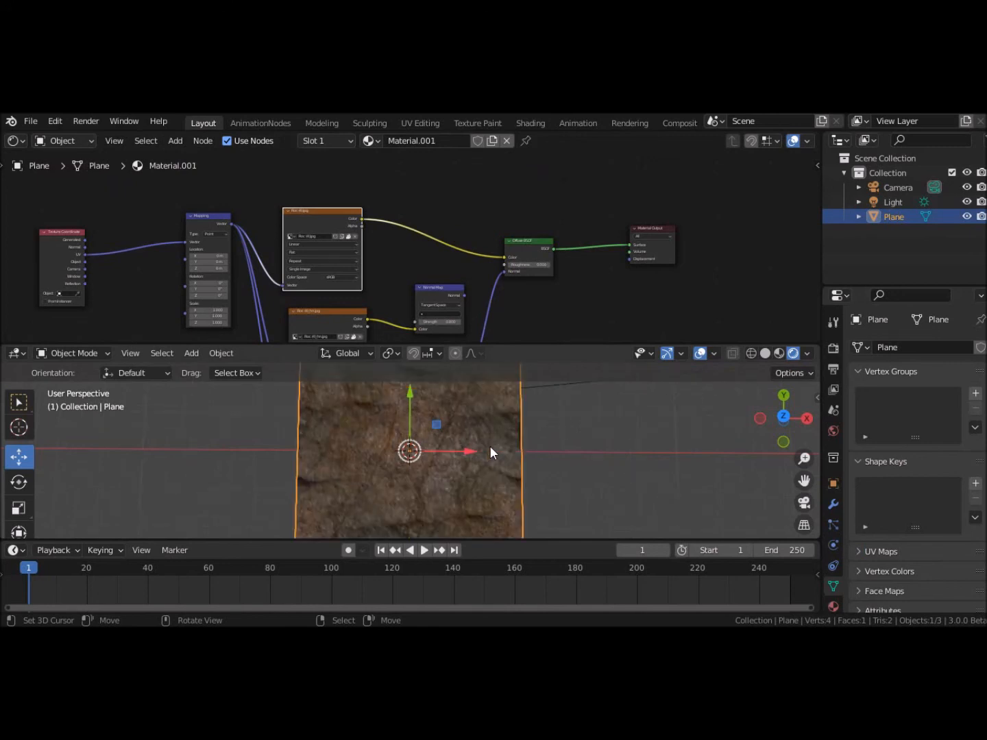
{"action": "scroll", "coordinate": [491, 446], "scroll_direction": "down", "scroll_amount": 3}
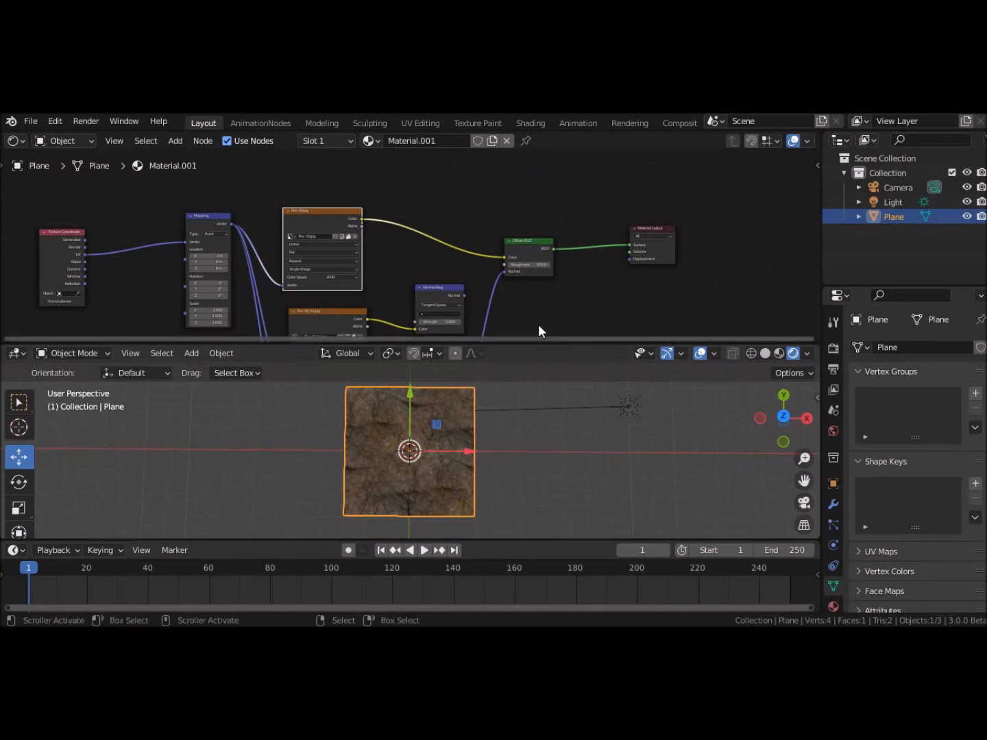
Step: Add a Math node just below the link between the Diffuse BSDF and the Material Output
{"action": "key", "text": "shift+a"}
{"action": "mouse_move", "coordinate": [539, 326]}
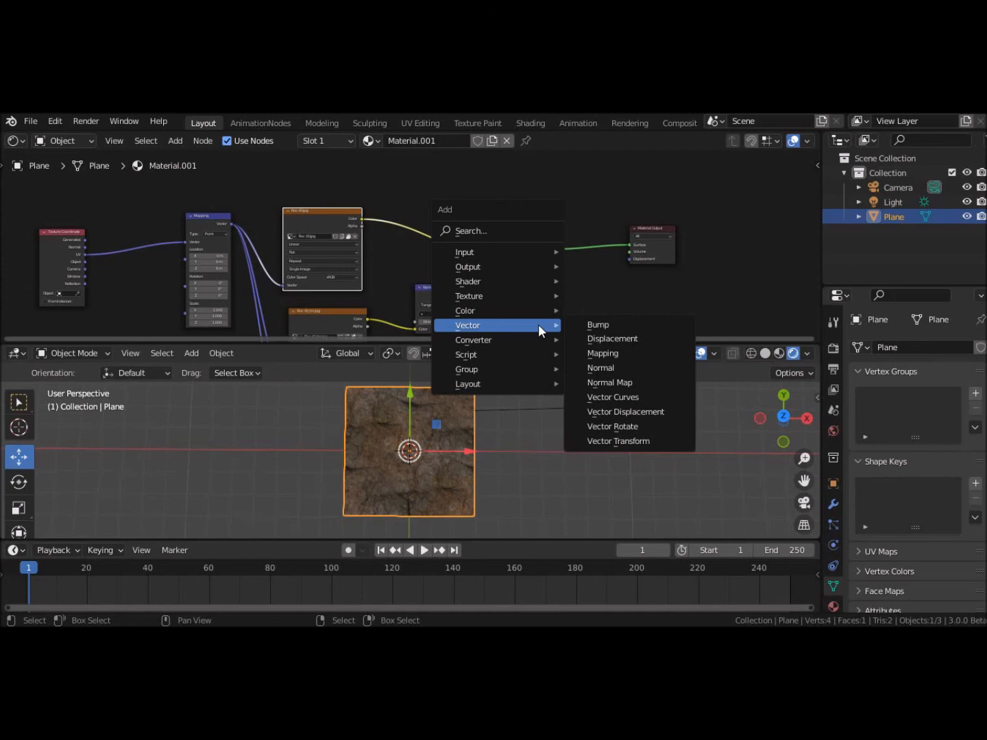
{"action": "mouse_move", "coordinate": [498, 341]}
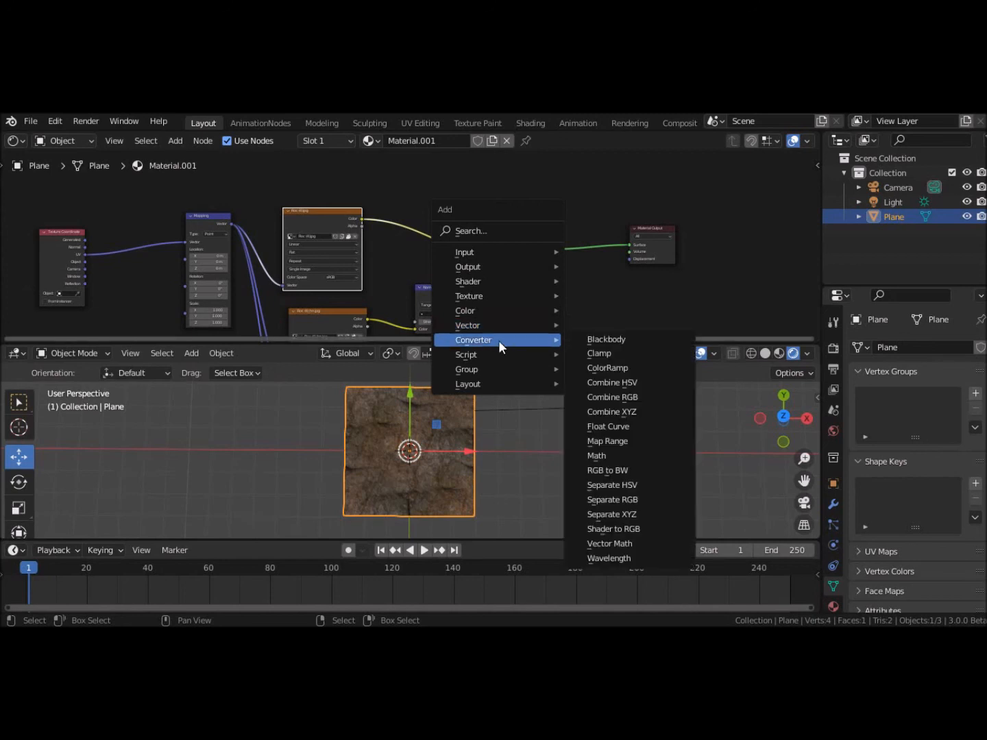
{"action": "left_click", "coordinate": [626, 456]}
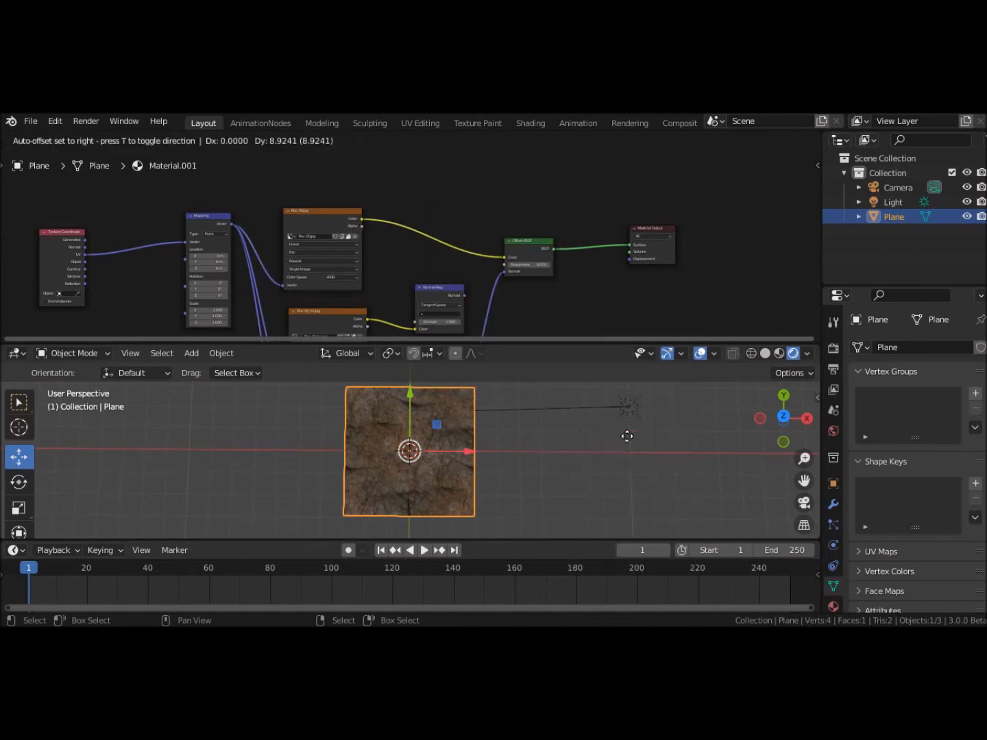
{"action": "left_click", "coordinate": [573, 266]}
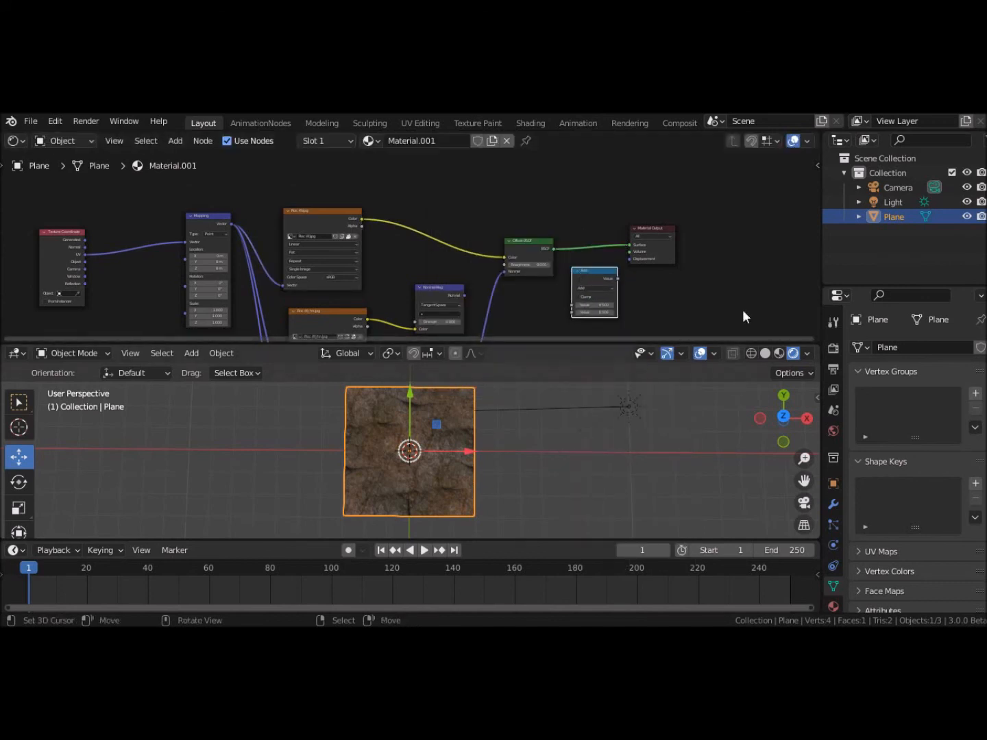
Step: Shift the Diffuse BSDF and Material Output nodes beyond the Math node to make room, and switch the viewport to solid shading
{"action": "left_click_drag", "start_coordinate": [524, 242], "coordinate": [554, 210]}
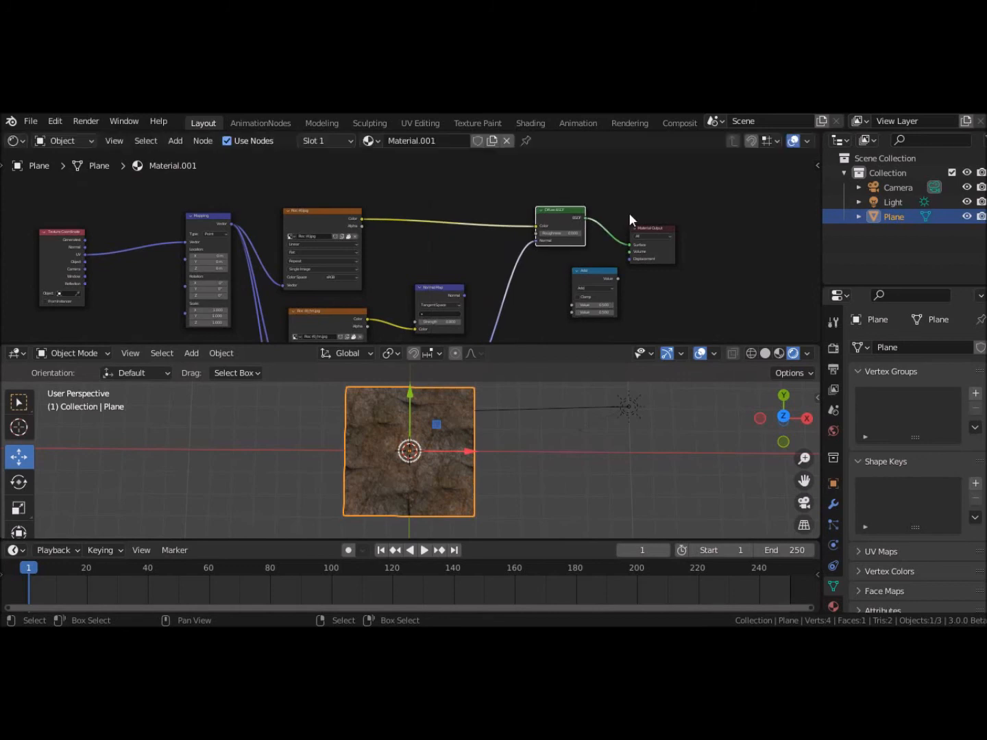
{"action": "left_click_drag", "start_coordinate": [657, 231], "coordinate": [737, 233]}
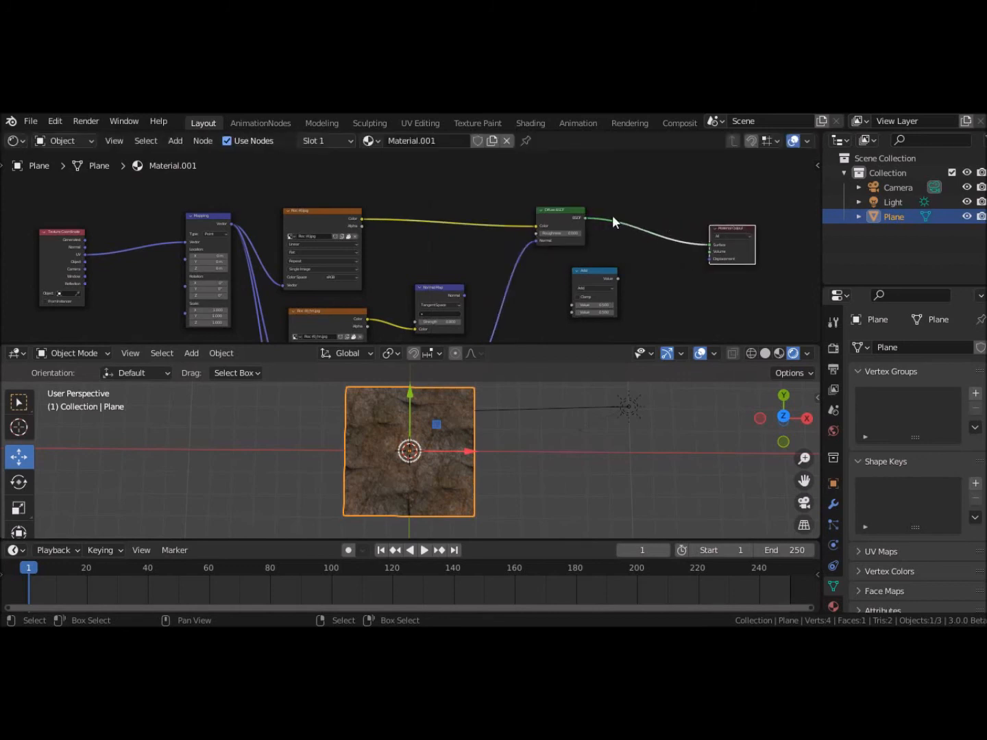
{"action": "left_click_drag", "start_coordinate": [565, 213], "coordinate": [666, 219]}
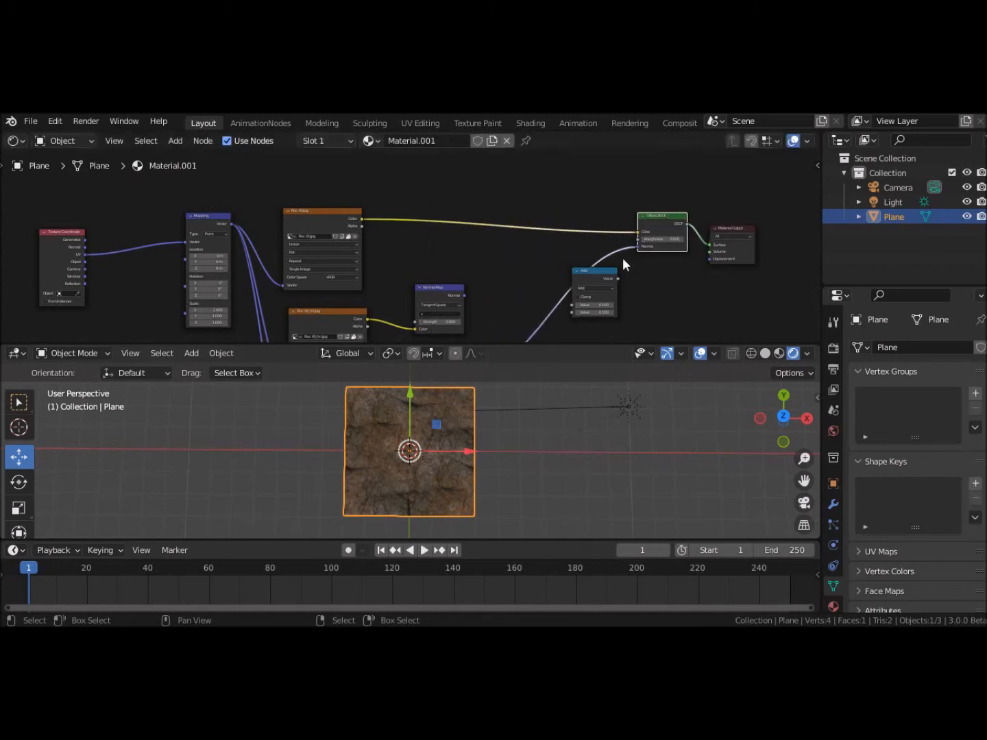
{"action": "middle_click_drag", "start_coordinate": [635, 287], "coordinate": [623, 220]}
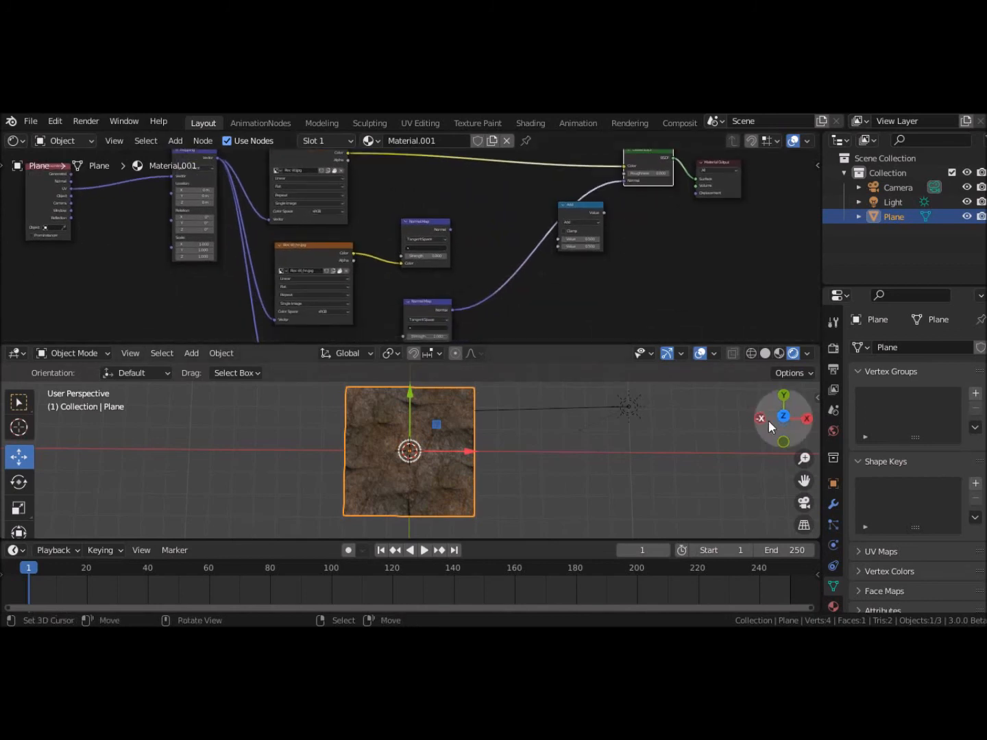
{"action": "left_click", "coordinate": [765, 354]}
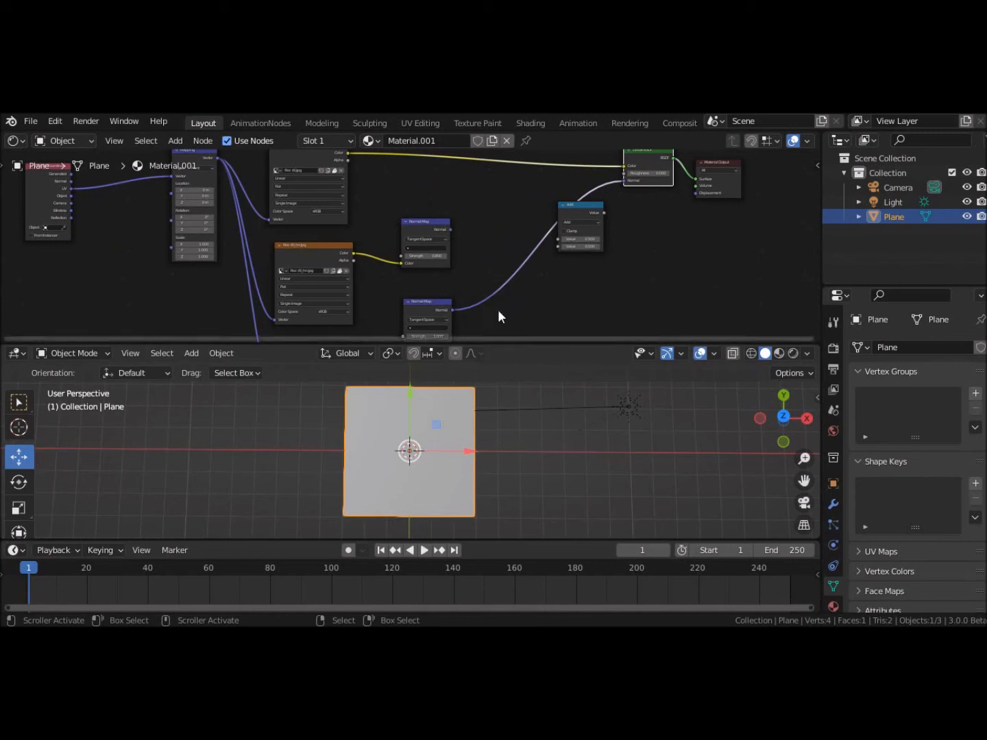
Step: Feed the rock and panther Normal Map outputs into the Add node's two Value inputs, and its Value output into the Diffuse BSDF's Normal input
{"action": "middle_click_drag", "start_coordinate": [511, 298], "coordinate": [492, 264]}
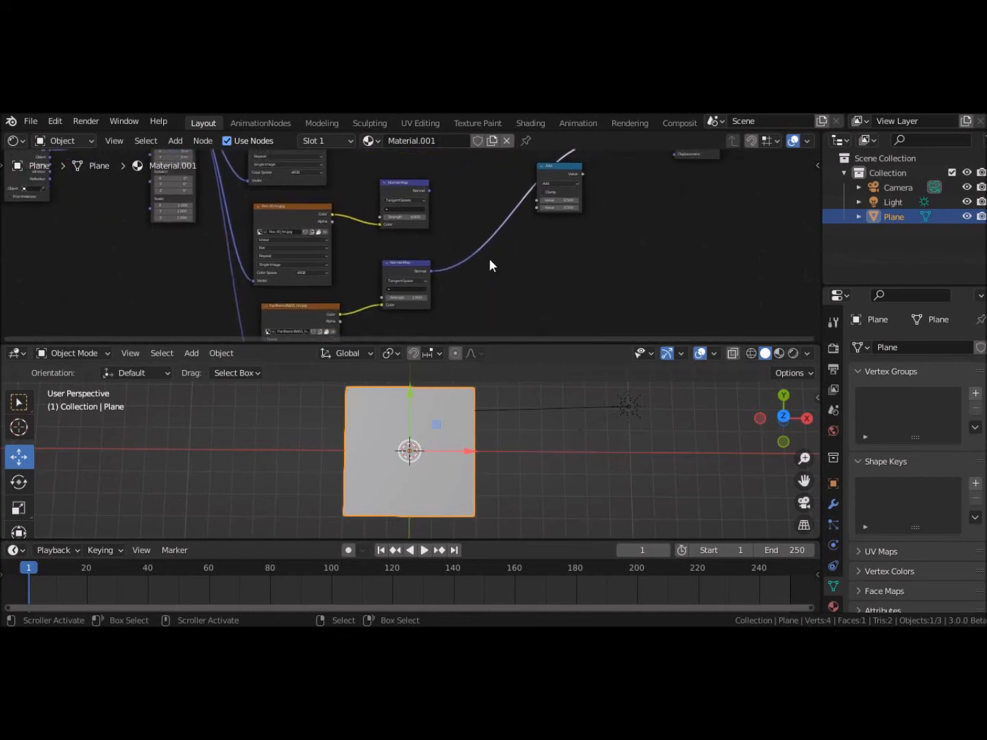
{"action": "left_click", "coordinate": [429, 193]}
{"action": "left_click_drag", "start_coordinate": [429, 191], "coordinate": [539, 201]}
{"action": "middle_click_drag", "start_coordinate": [613, 220], "coordinate": [580, 228]}
{"action": "left_click_drag", "start_coordinate": [569, 177], "coordinate": [497, 245]}
{"action": "left_click_drag", "start_coordinate": [569, 177], "coordinate": [504, 244]}
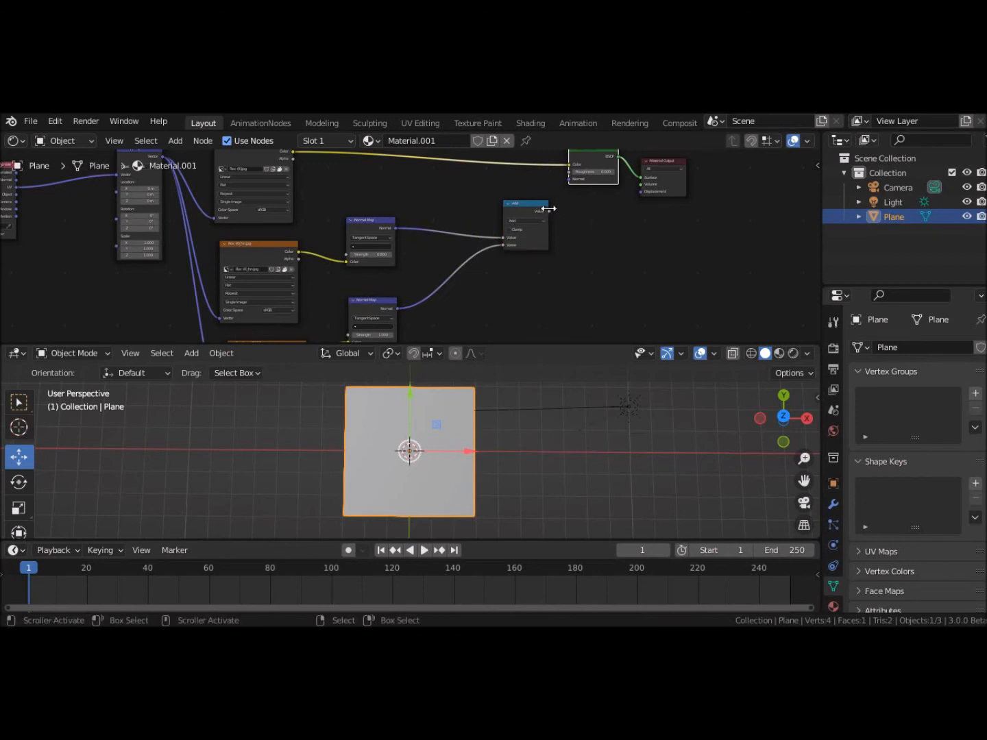
{"action": "left_click_drag", "start_coordinate": [529, 204], "coordinate": [572, 181]}
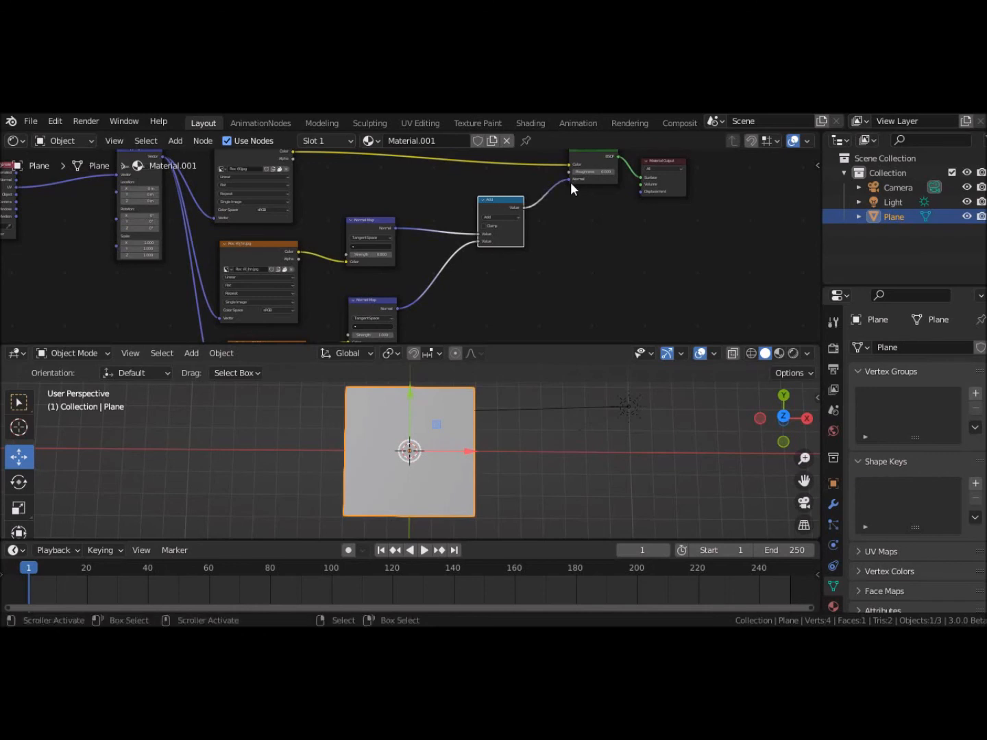
Step: Switch the viewport to rendered shading, move the sun light closer to the plane along X and lower it along Z
{"action": "left_click", "coordinate": [790, 354]}
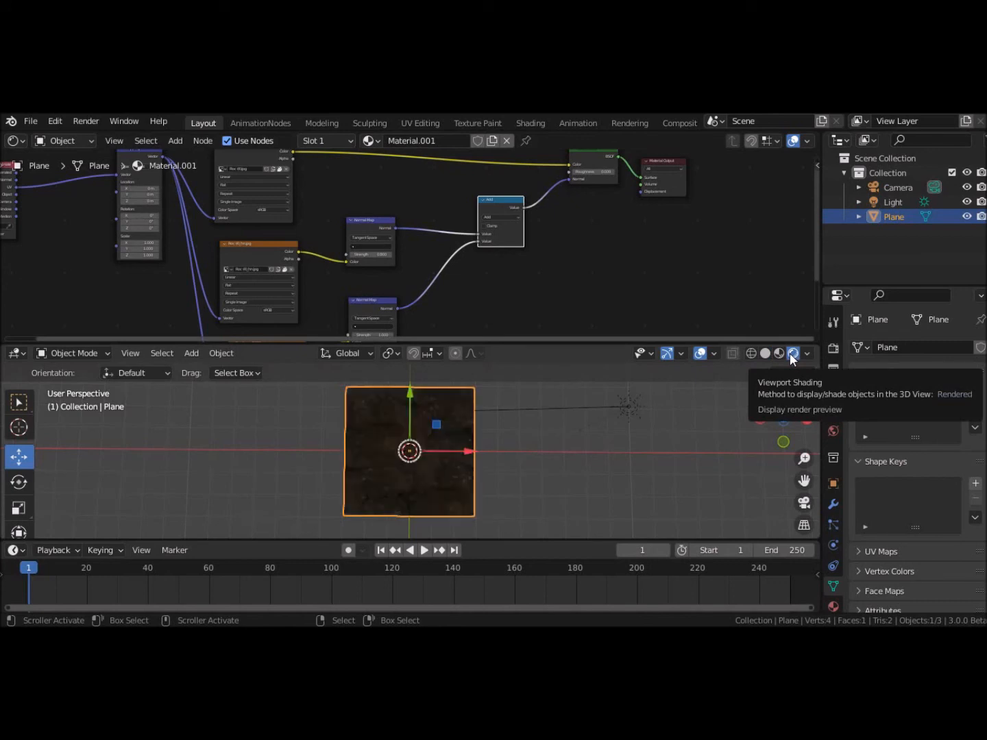
{"action": "scroll", "coordinate": [598, 435], "scroll_direction": "up", "scroll_amount": 2}
{"action": "middle_click_drag", "start_coordinate": [598, 435], "coordinate": [602, 391]}
{"action": "scroll", "coordinate": [602, 392], "scroll_direction": "down", "scroll_amount": 6}
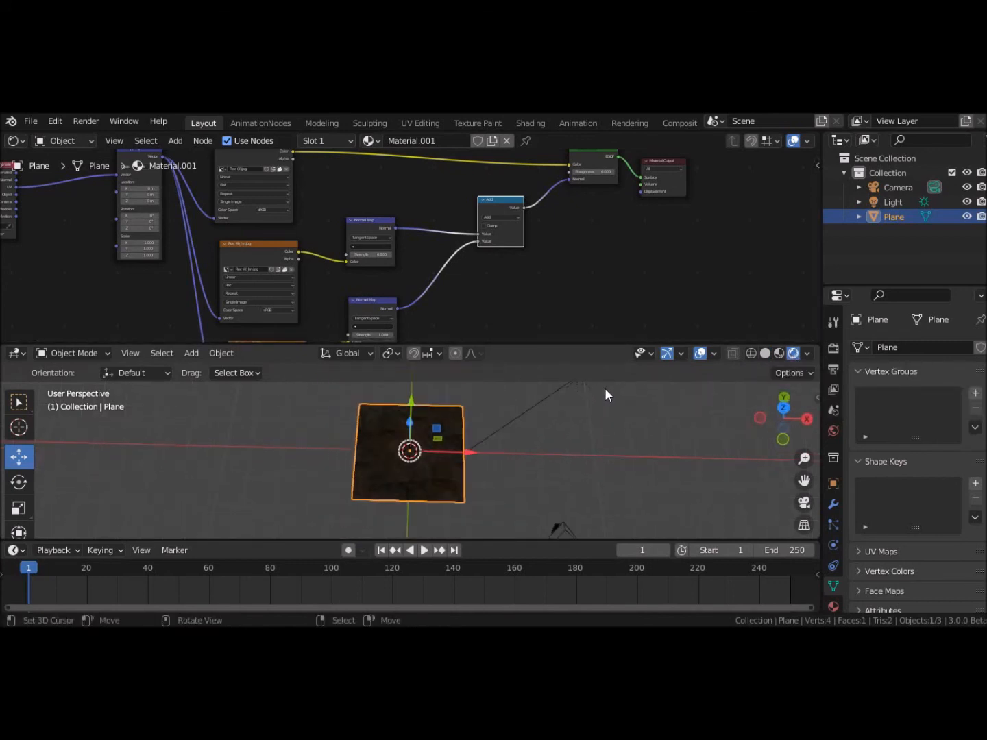
{"action": "left_click", "coordinate": [501, 411]}
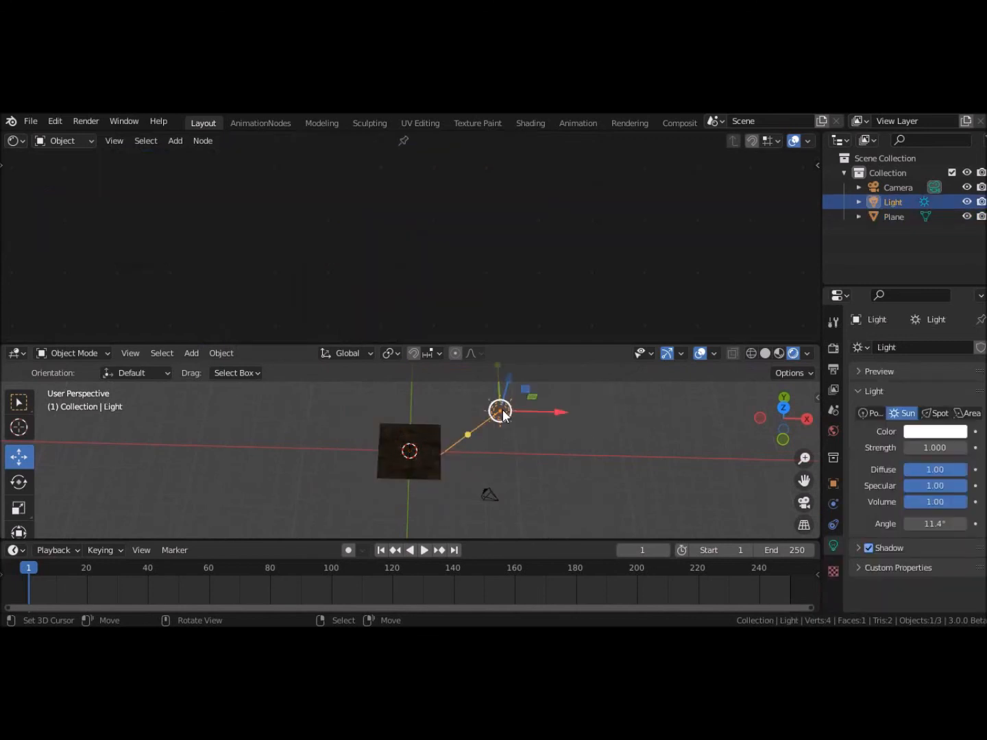
{"action": "left_click_drag", "start_coordinate": [559, 410], "coordinate": [514, 403]}
{"action": "left_click_drag", "start_coordinate": [461, 379], "coordinate": [467, 521]}
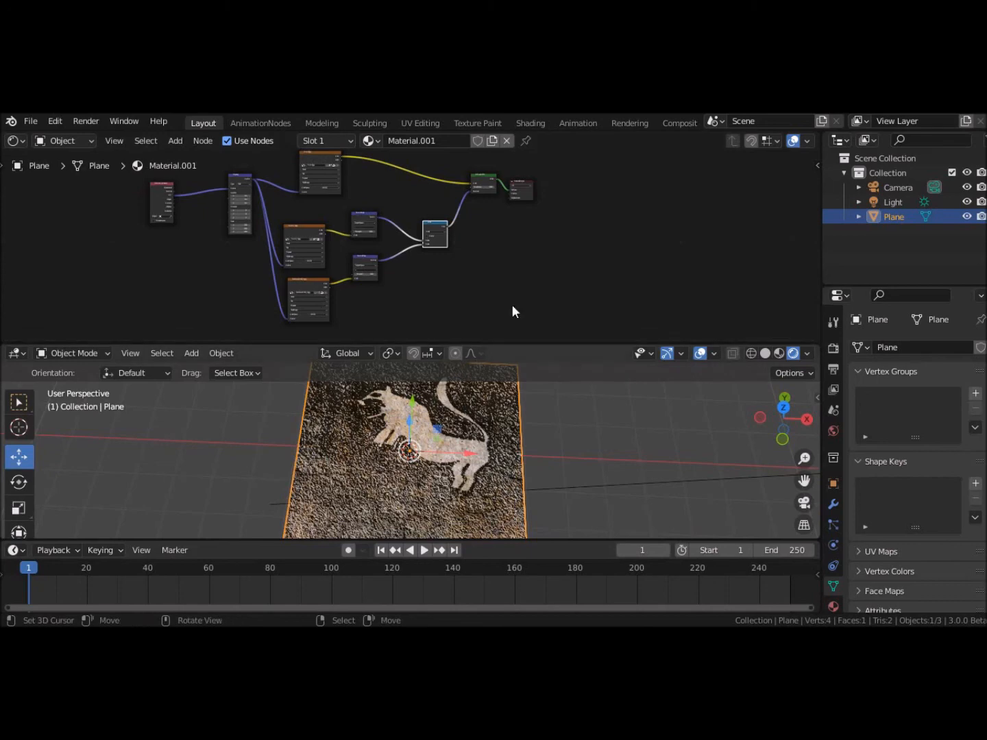
Step: Try a strength of 1.7 on the panther Normal Map node, and raise it back to 1.9
{"action": "middle_click_drag", "start_coordinate": [574, 433], "coordinate": [566, 466]}
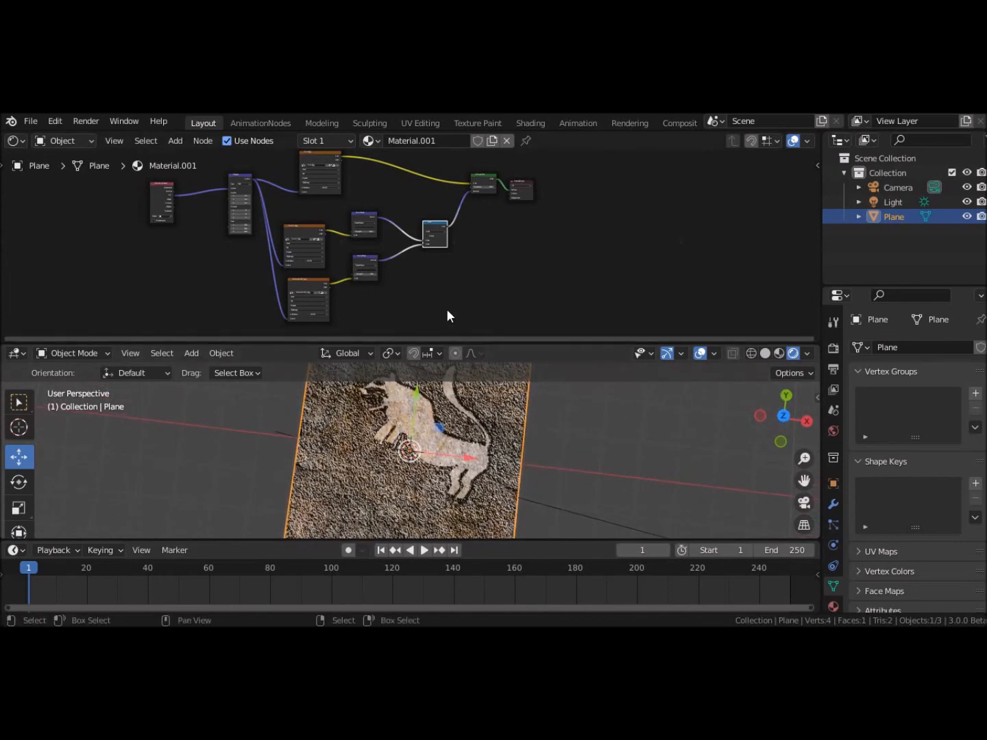
{"action": "scroll", "coordinate": [447, 309], "scroll_direction": "up", "scroll_amount": 5}
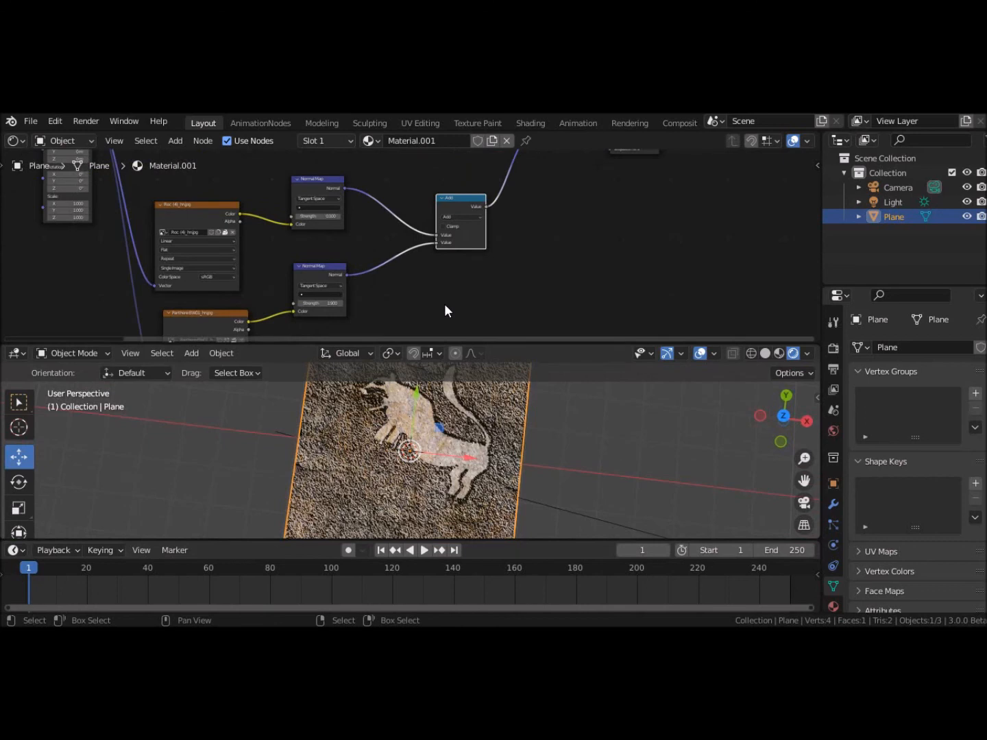
{"action": "middle_click_drag", "start_coordinate": [446, 307], "coordinate": [613, 258]}
{"action": "scroll", "coordinate": [604, 270], "scroll_direction": "up", "scroll_amount": 3}
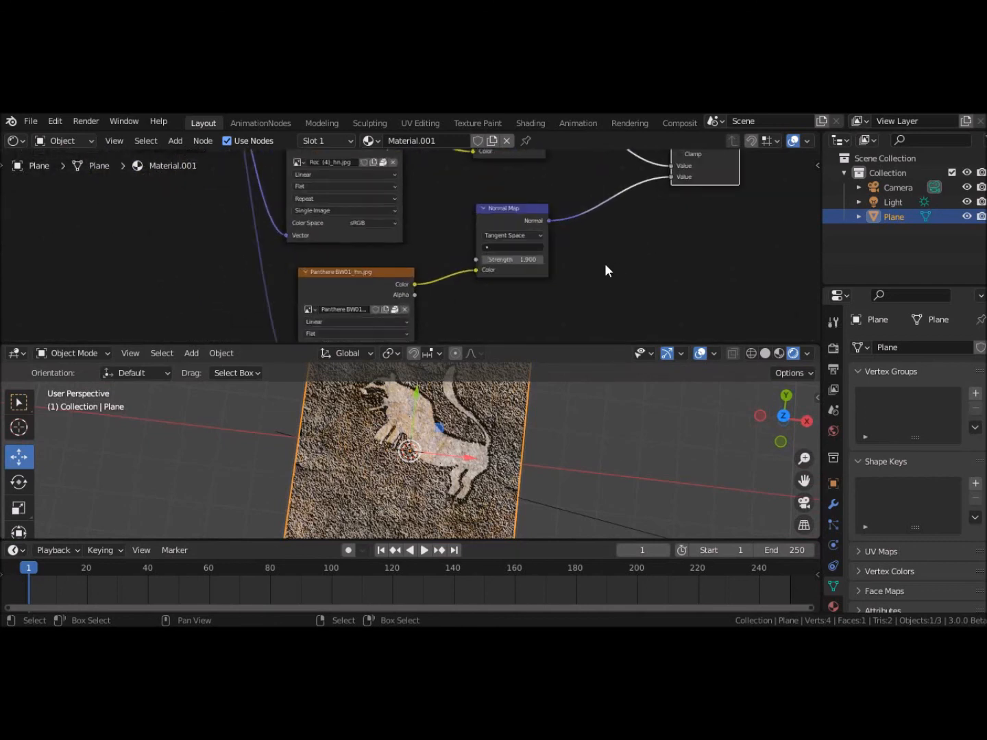
{"action": "middle_click_drag", "start_coordinate": [606, 268], "coordinate": [551, 316]}
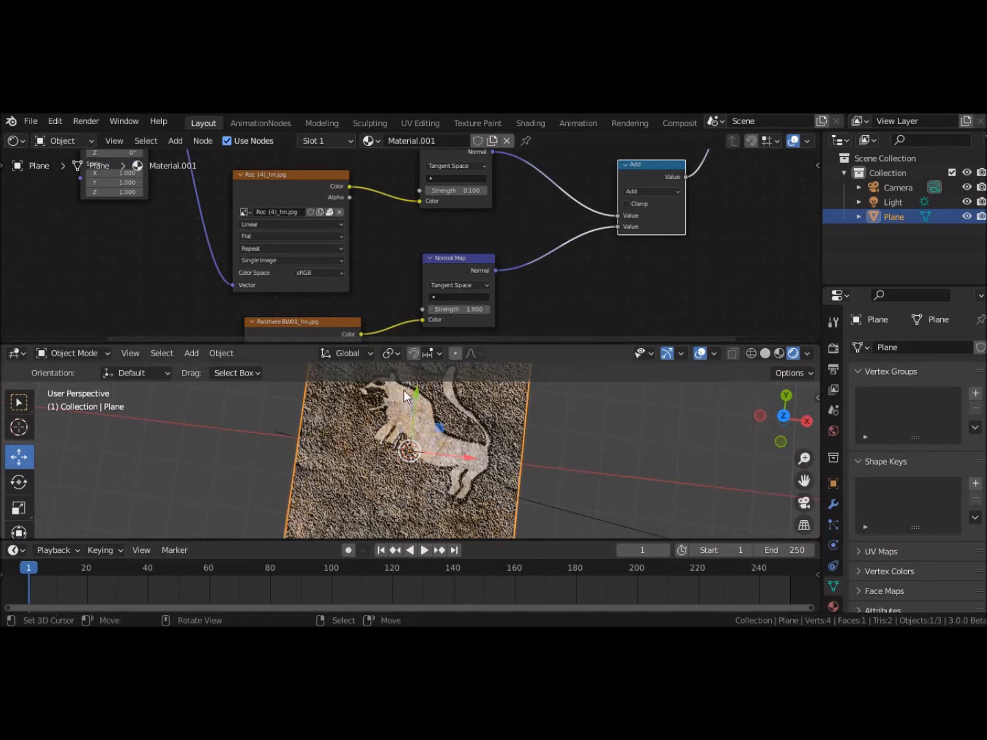
{"action": "left_click", "coordinate": [431, 312]}
{"action": "left_click", "coordinate": [430, 312]}
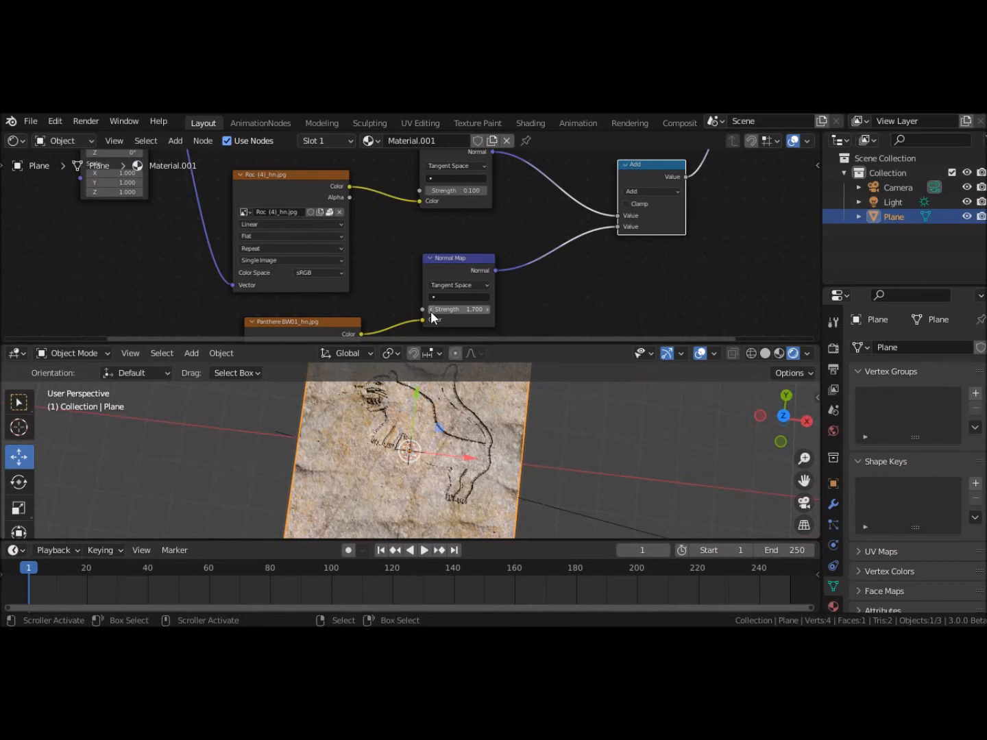
{"action": "left_click", "coordinate": [488, 309]}
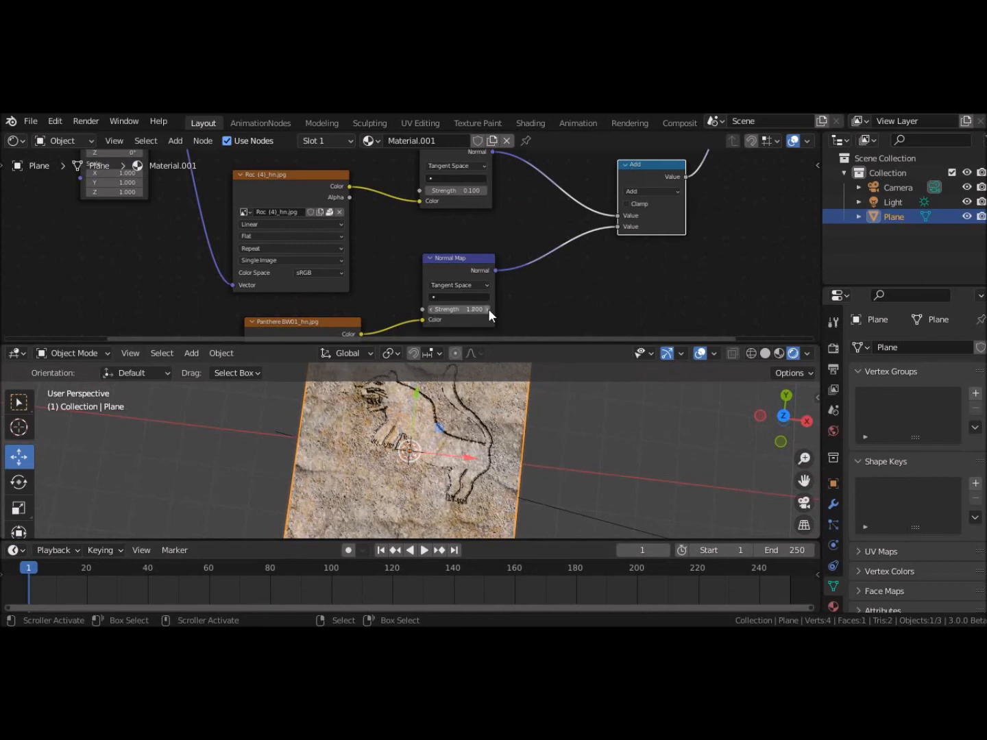
{"action": "left_click", "coordinate": [488, 309]}
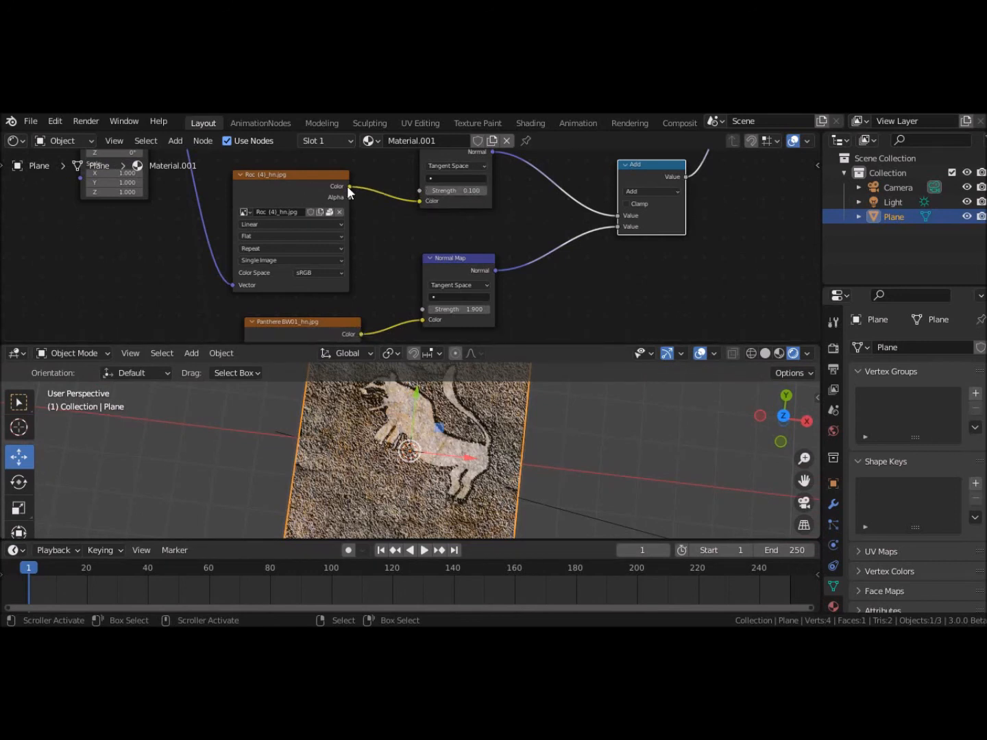
Step: Test the relief with the rock Normal Map node's strength at 0 and at 0.2
{"action": "left_click", "coordinate": [430, 190]}
{"action": "left_click", "coordinate": [484, 191]}
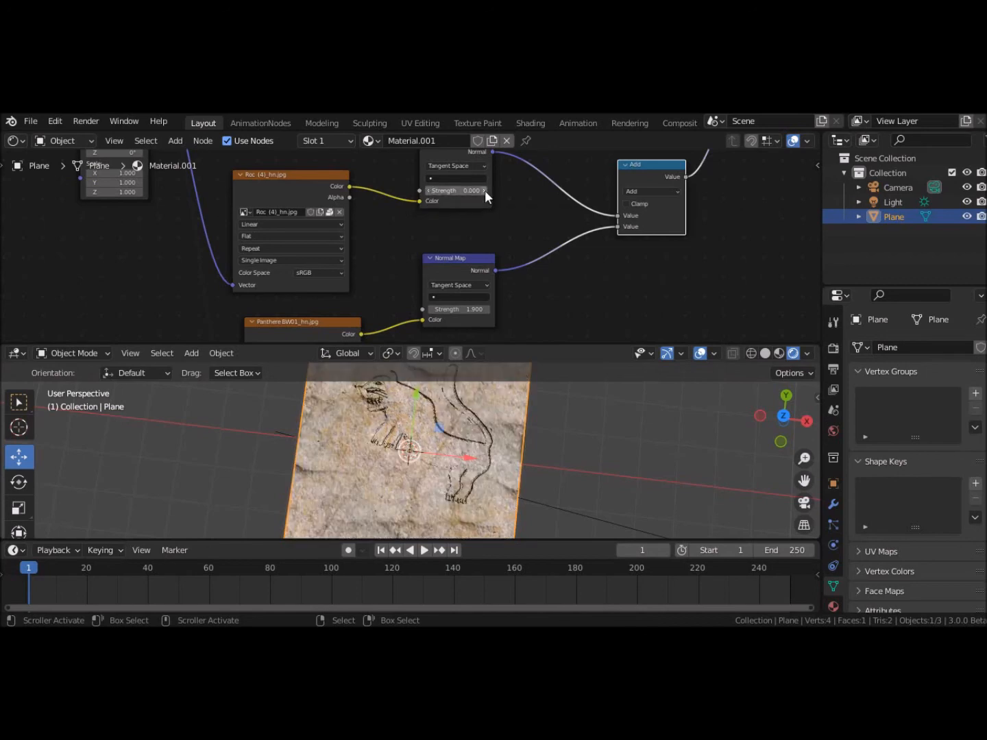
{"action": "left_click", "coordinate": [484, 191]}
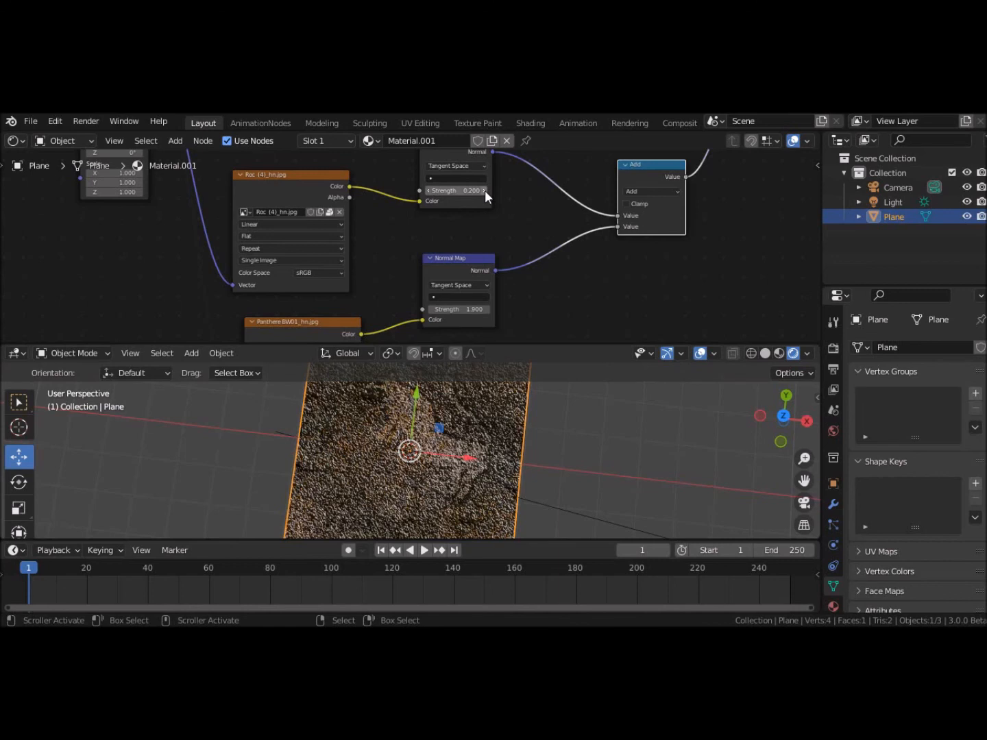
Step: Try a strength of 0.05 on the rock Normal Map node
{"action": "left_click", "coordinate": [442, 191]}
{"action": "type", "text": "4"}
{"action": "type", "text": ".05"}
{"action": "key", "text": "Return"}
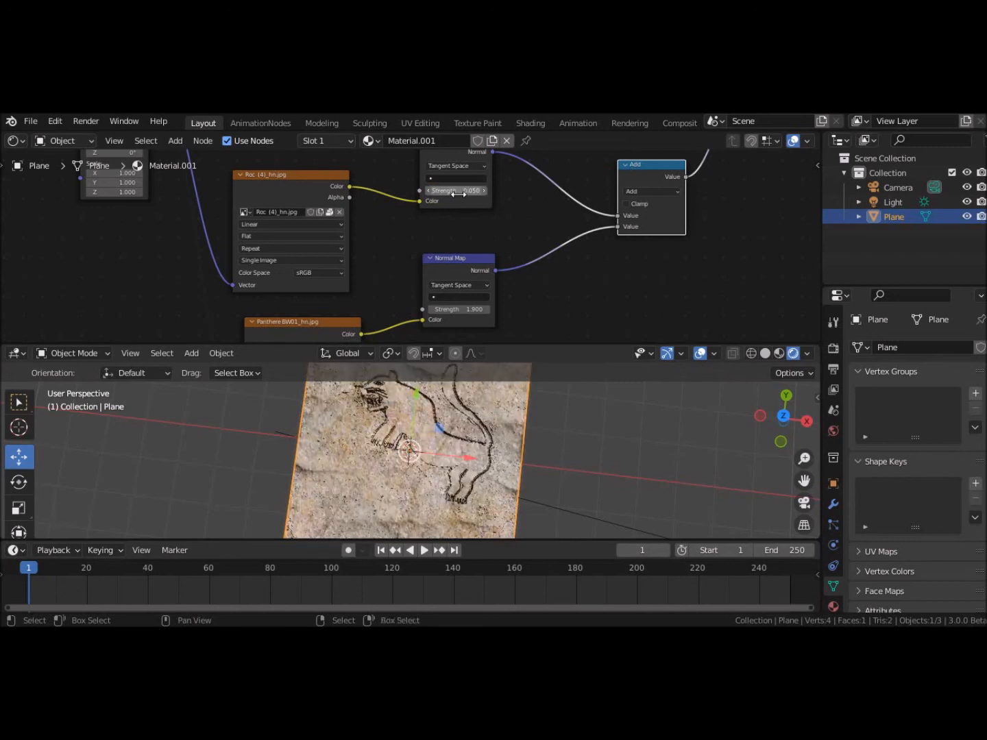
Step: Set the rock Normal Map node's strength to 0.1
{"action": "left_click", "coordinate": [458, 195]}
{"action": "key", "text": "BackSpace"}
{"action": "type", "text": ".1"}
{"action": "key", "text": "Return"}
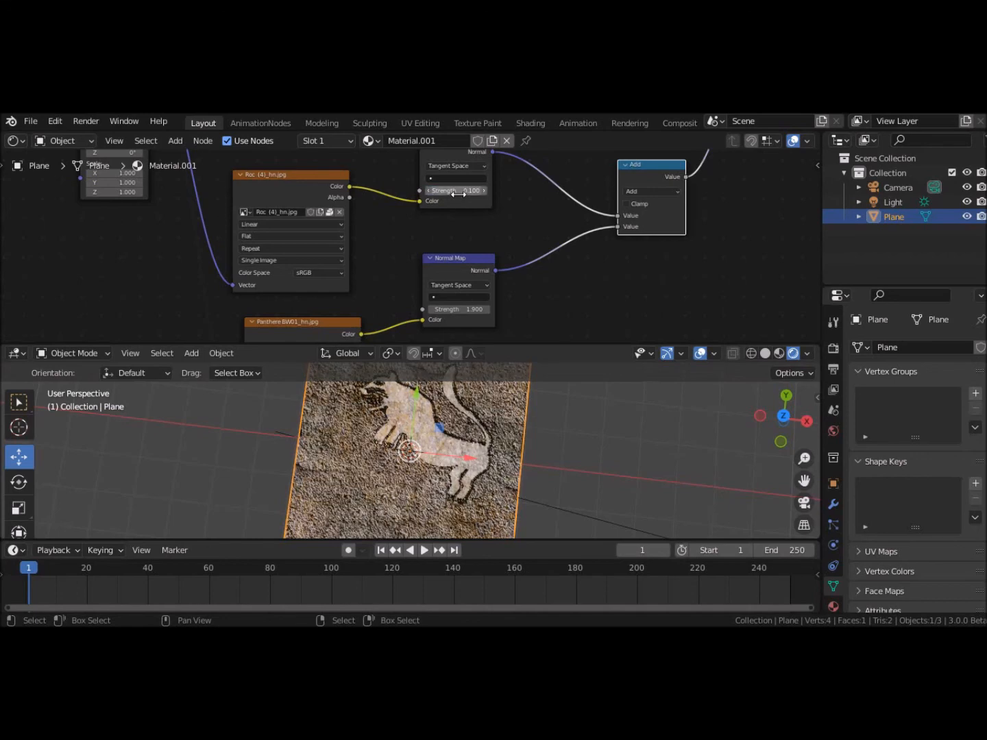